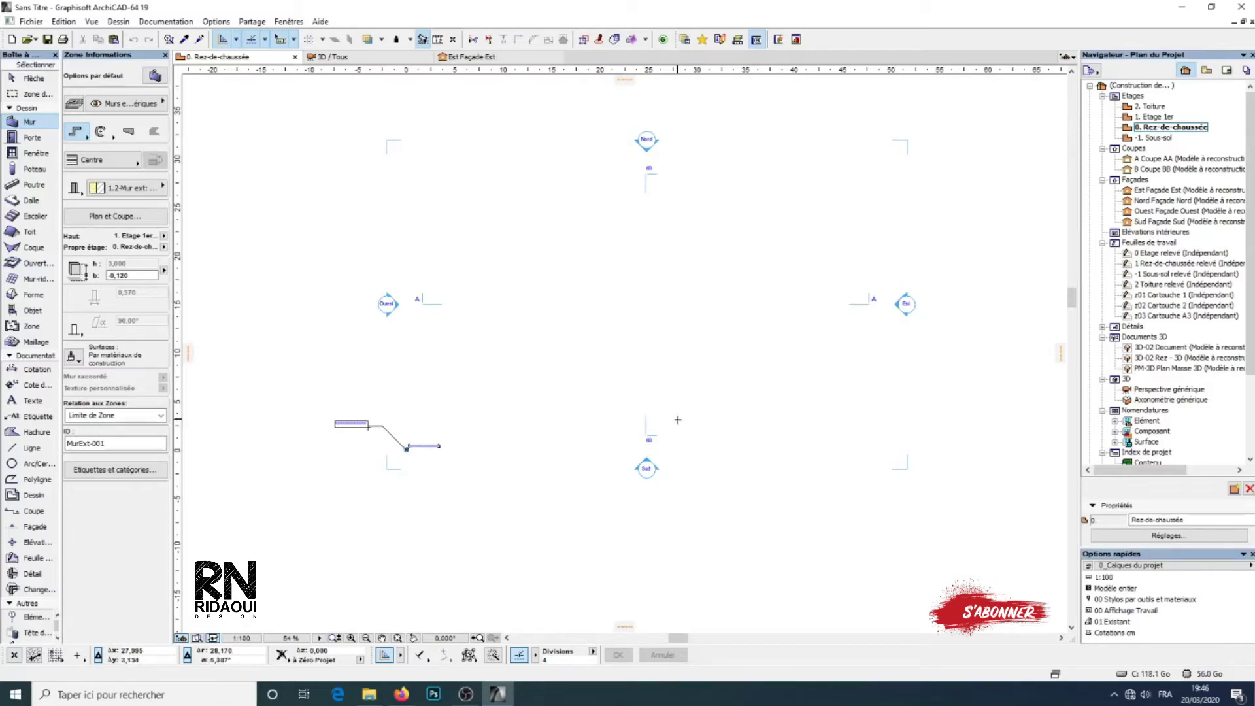
Step: Delete all elevation and section markers and the remaining elements on the ground floor plan, confirming their permanent removal
middle_click_drag(549, 336, 552, 350)
key("Escape")
middle_click_drag(725, 389, 701, 395)
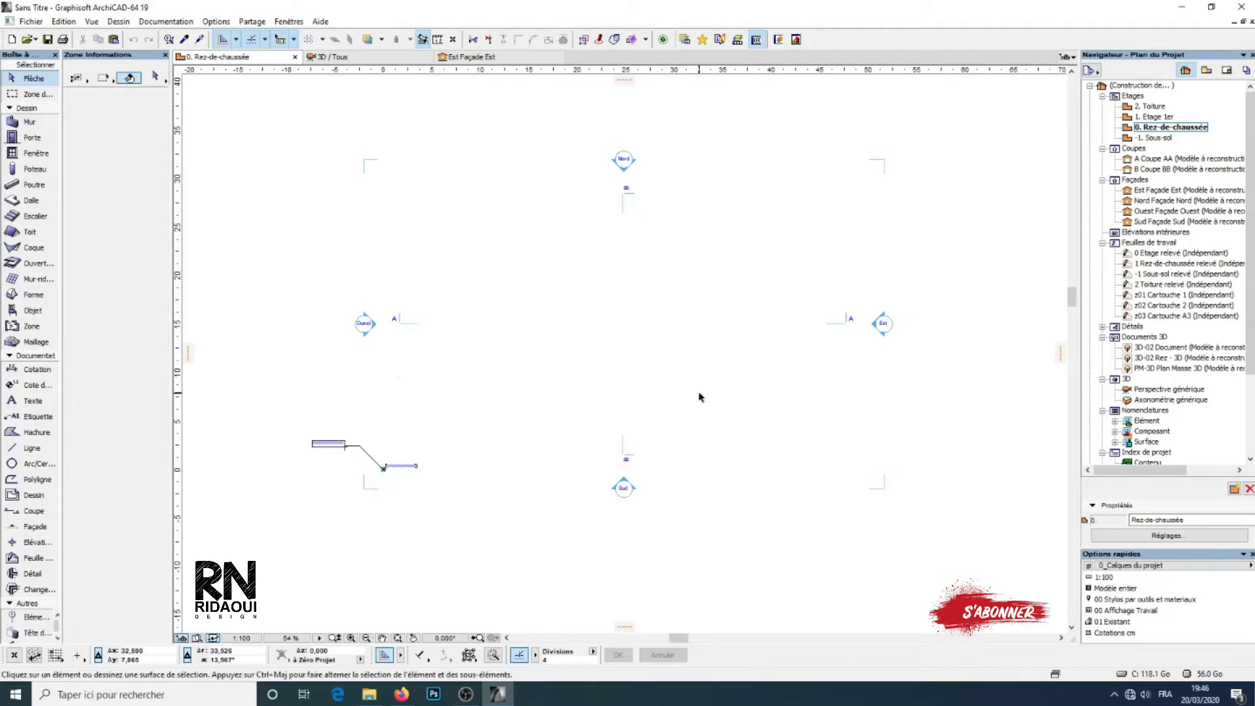
middle_click_drag(612, 333, 614, 333)
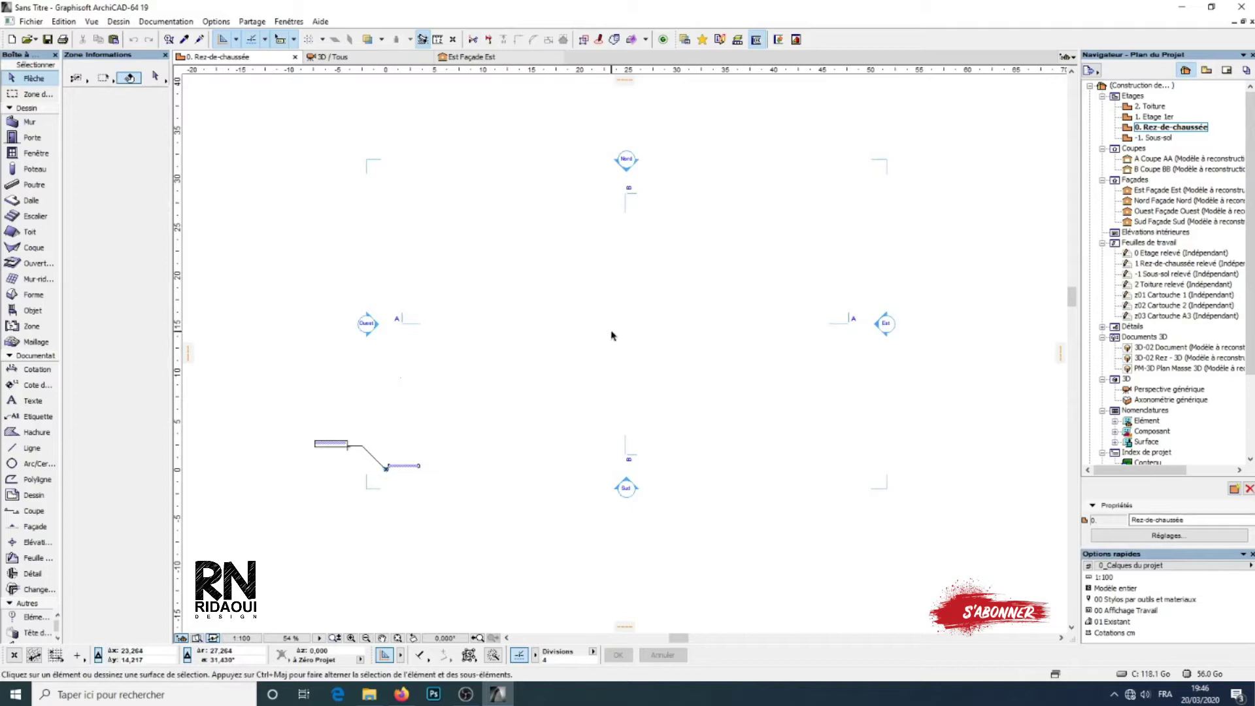
middle_click_drag(578, 347, 607, 334)
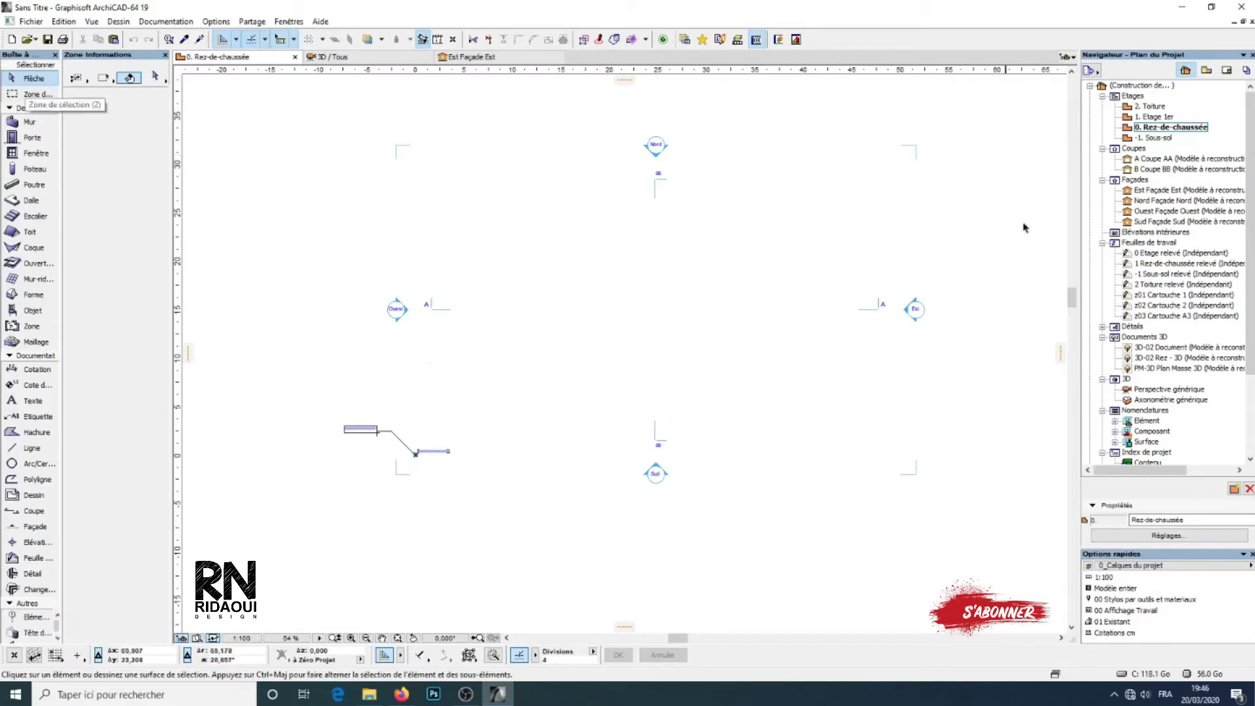
left_click_drag(949, 123, 314, 515)
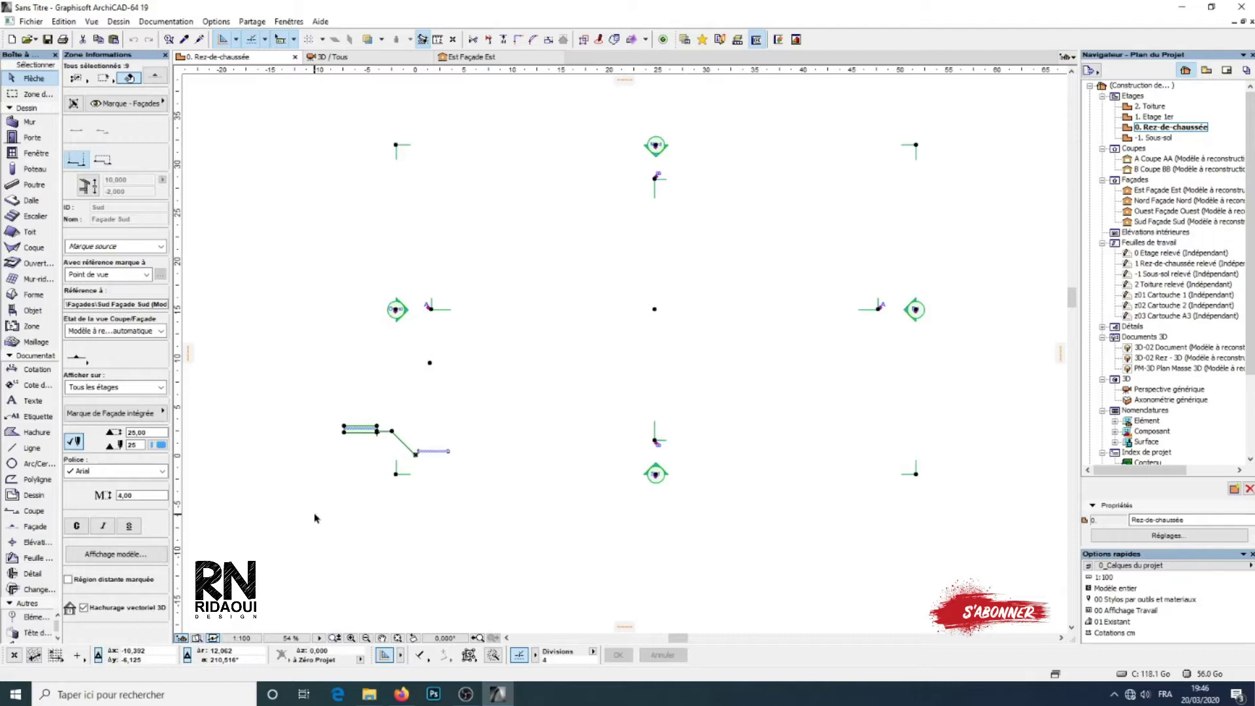
key("Delete")
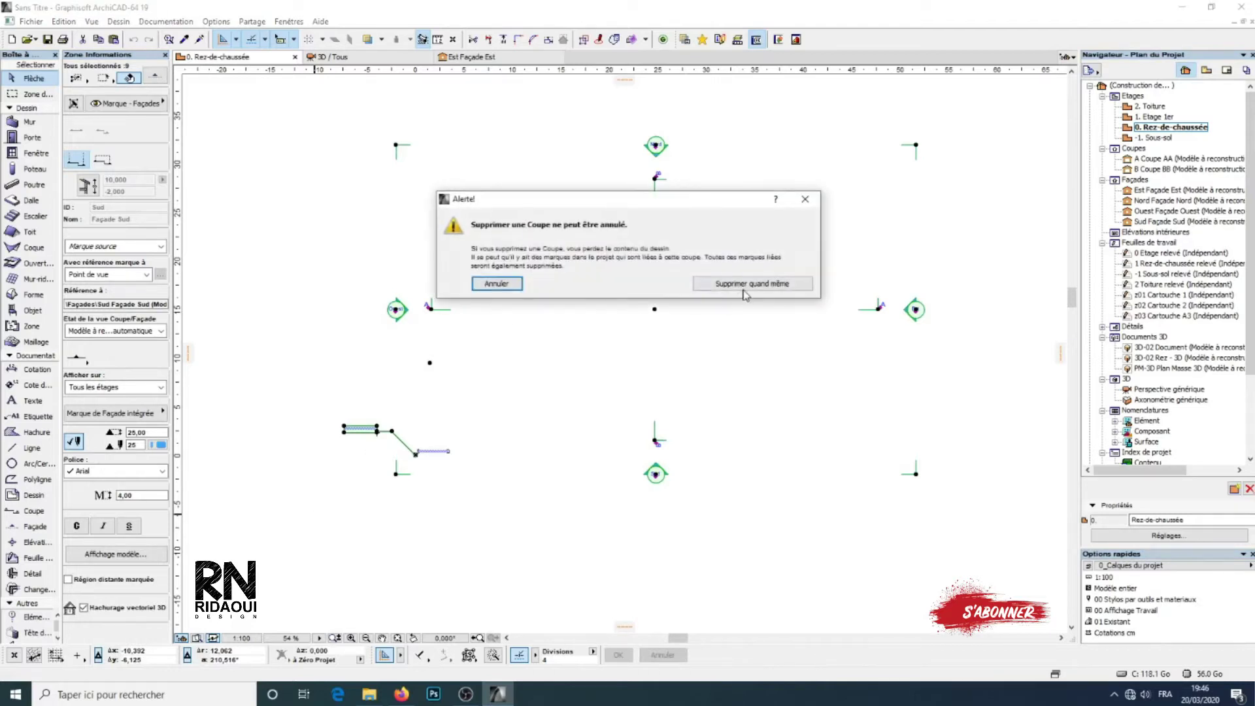
left_click(739, 299)
Step: Draw a horizontal exterior wall about 5 m long, above and to the left of the project origin
middle_click_drag(762, 245, 605, 381)
middle_click_drag(621, 324, 653, 311)
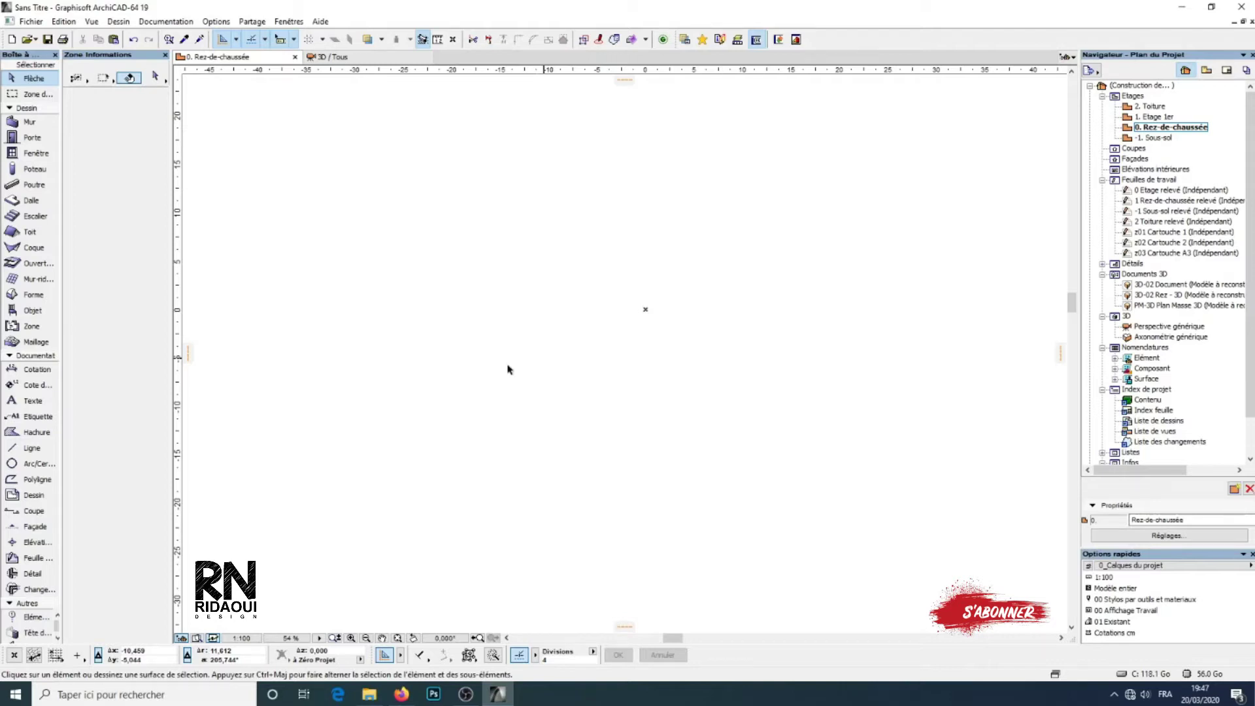
middle_click_drag(530, 375, 510, 376)
middle_click_drag(605, 355, 589, 355)
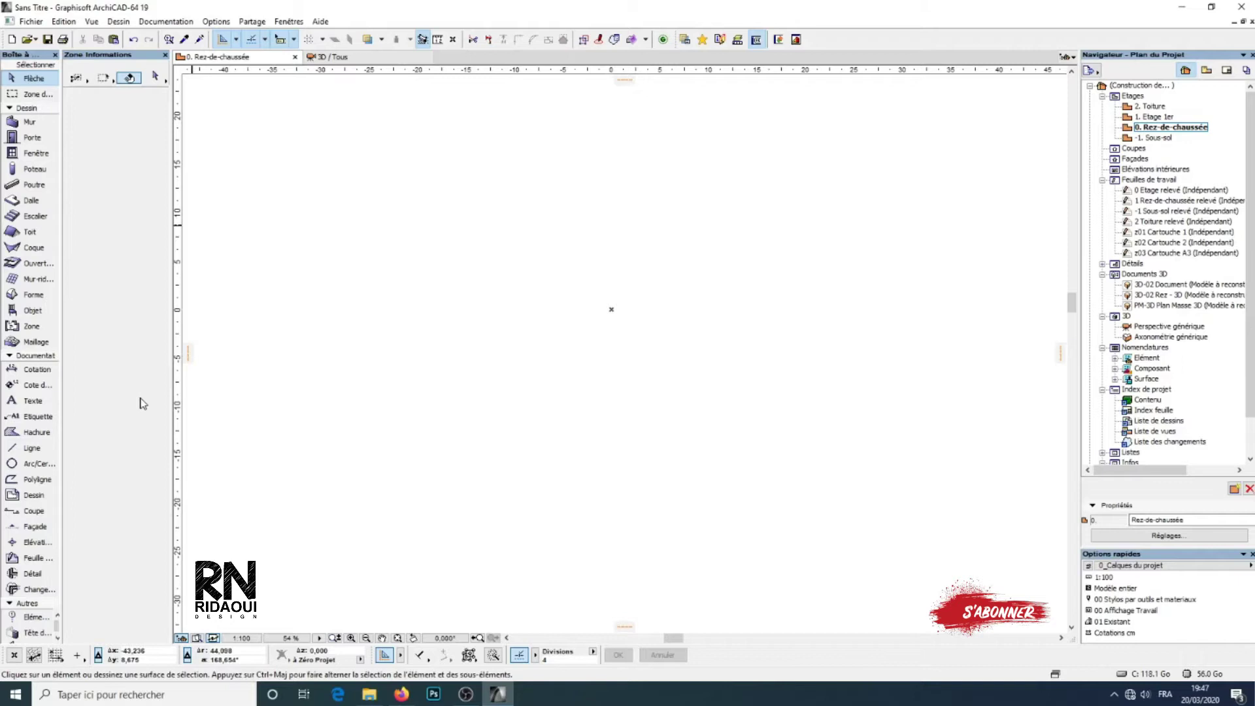
left_click(27, 127)
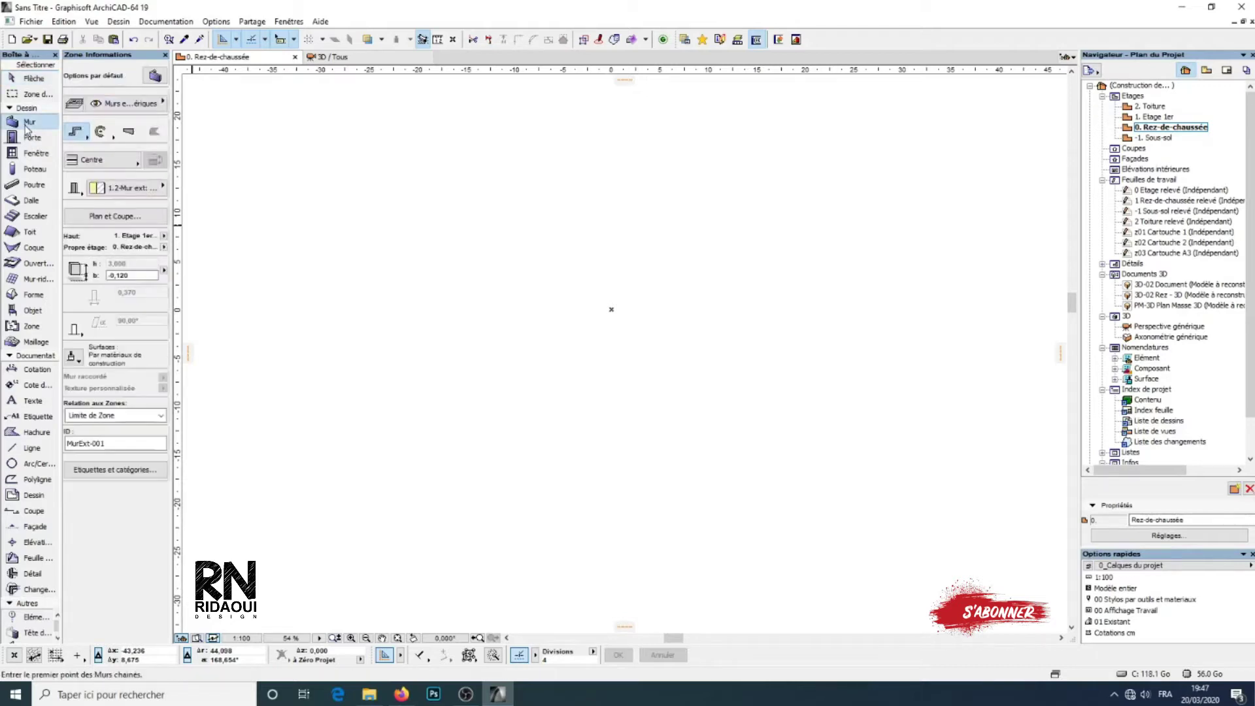
left_click(553, 290)
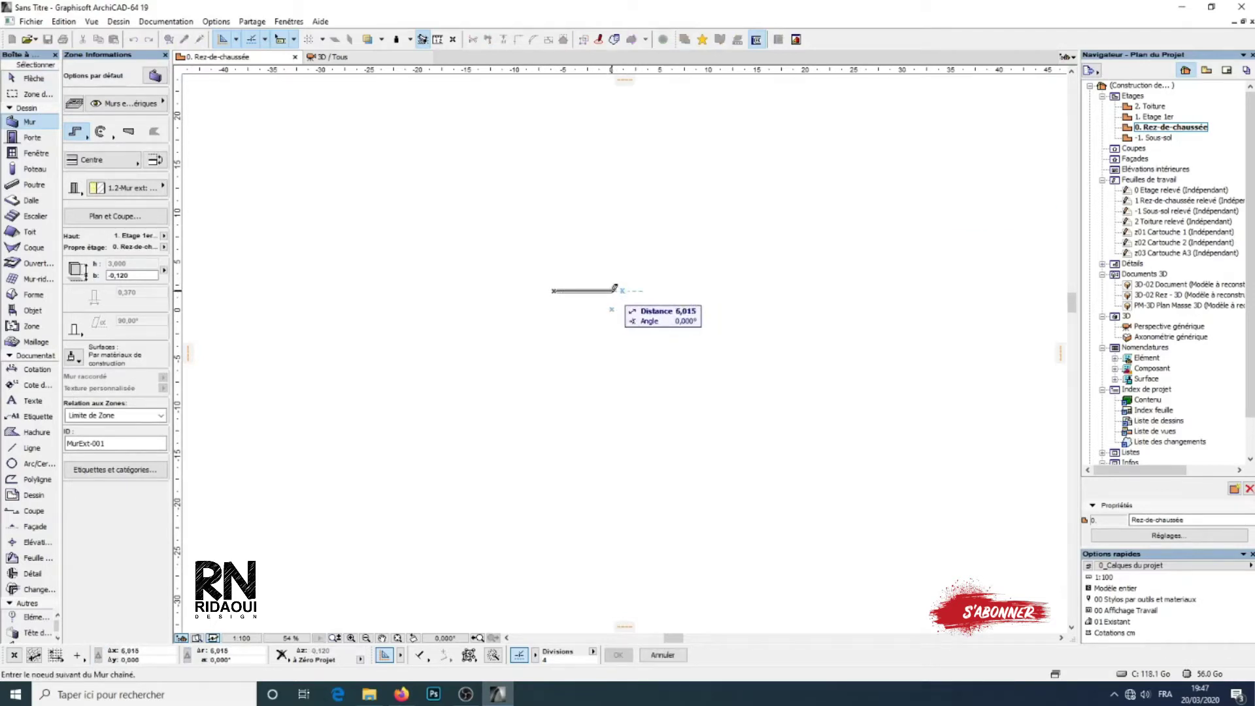
left_click(602, 290)
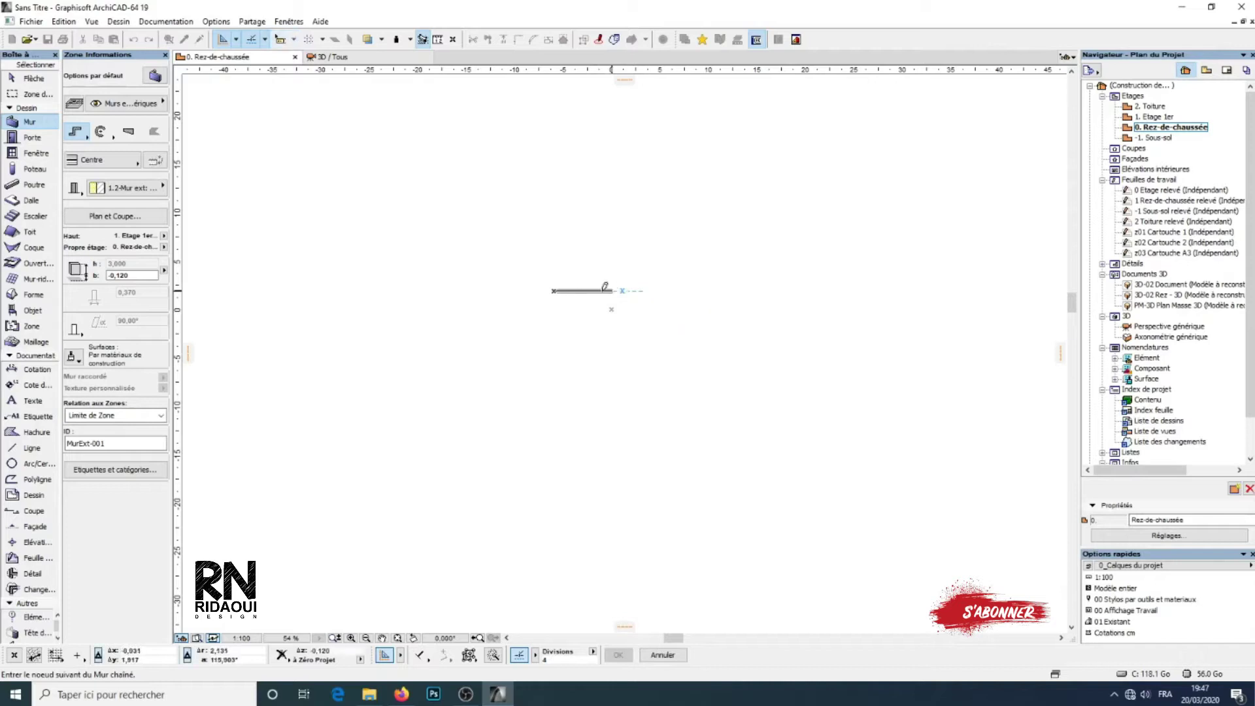
left_click(603, 290)
scroll(611, 297, "up", 5)
scroll(575, 288, "up", 1)
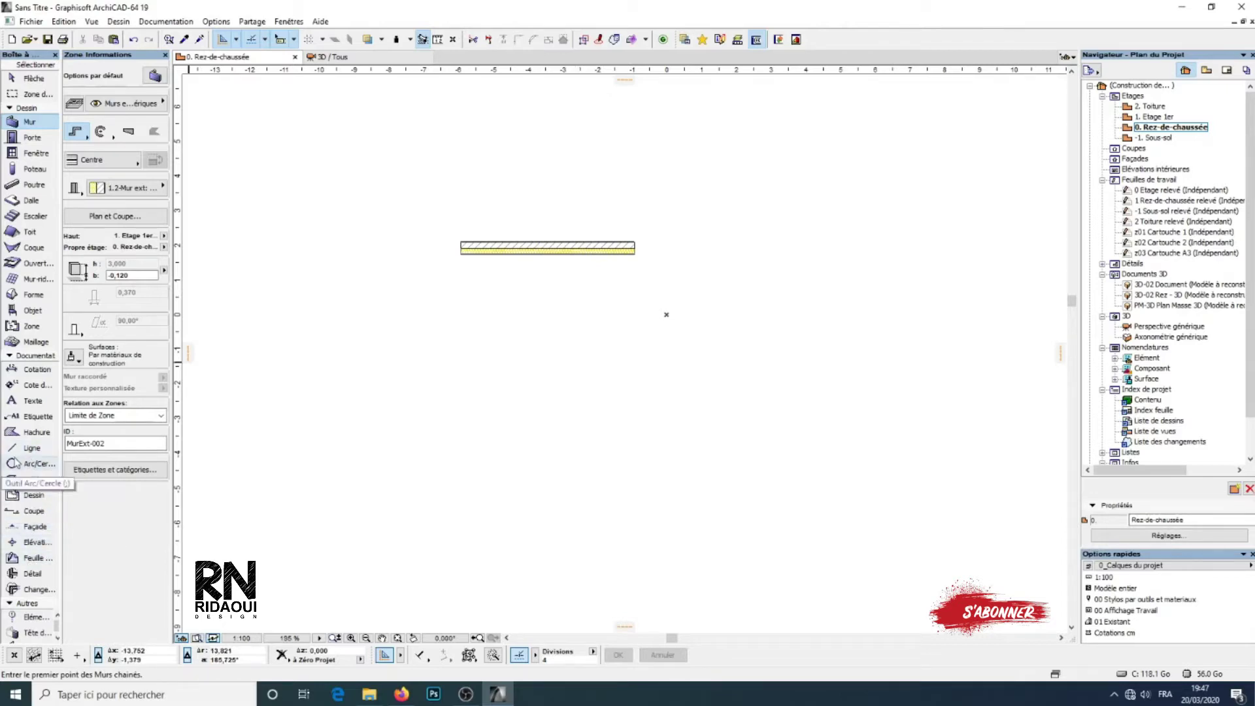
Step: Draw a horizontal 2D line about 5 m long below the wall
left_click(23, 448)
left_click(438, 330)
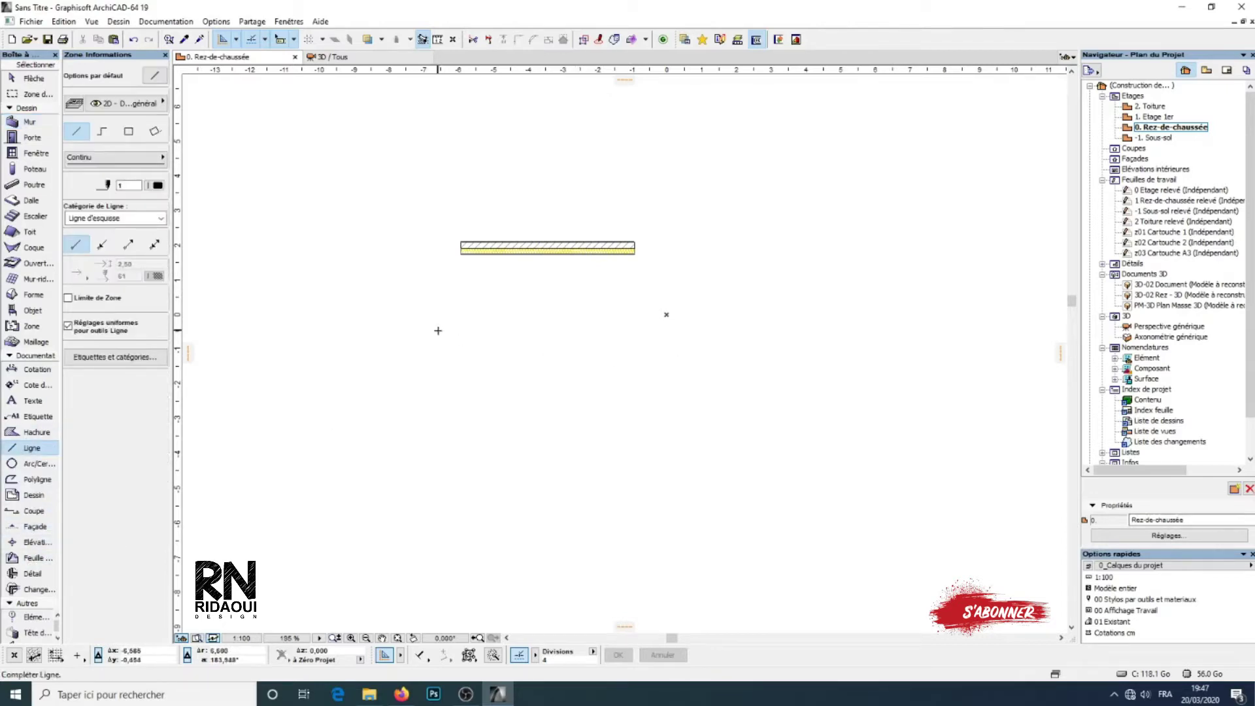
left_click(614, 330)
scroll(598, 345, "down", 1)
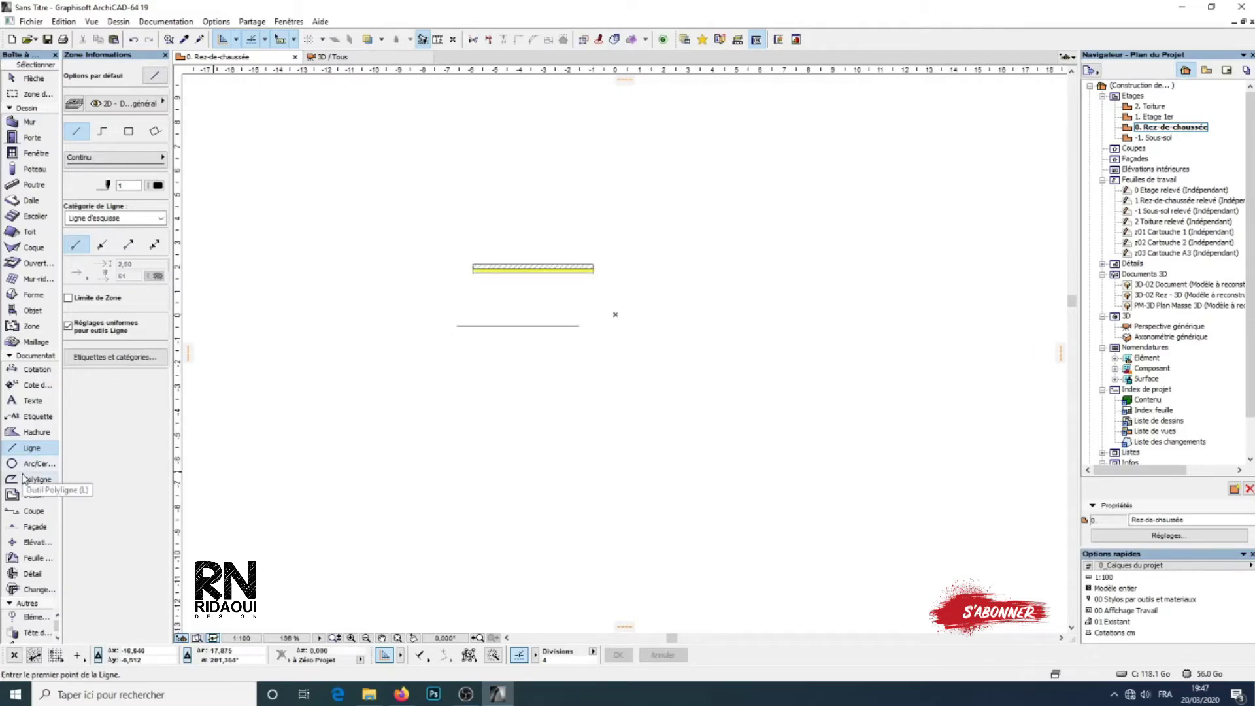
scroll(546, 358, "up", 1)
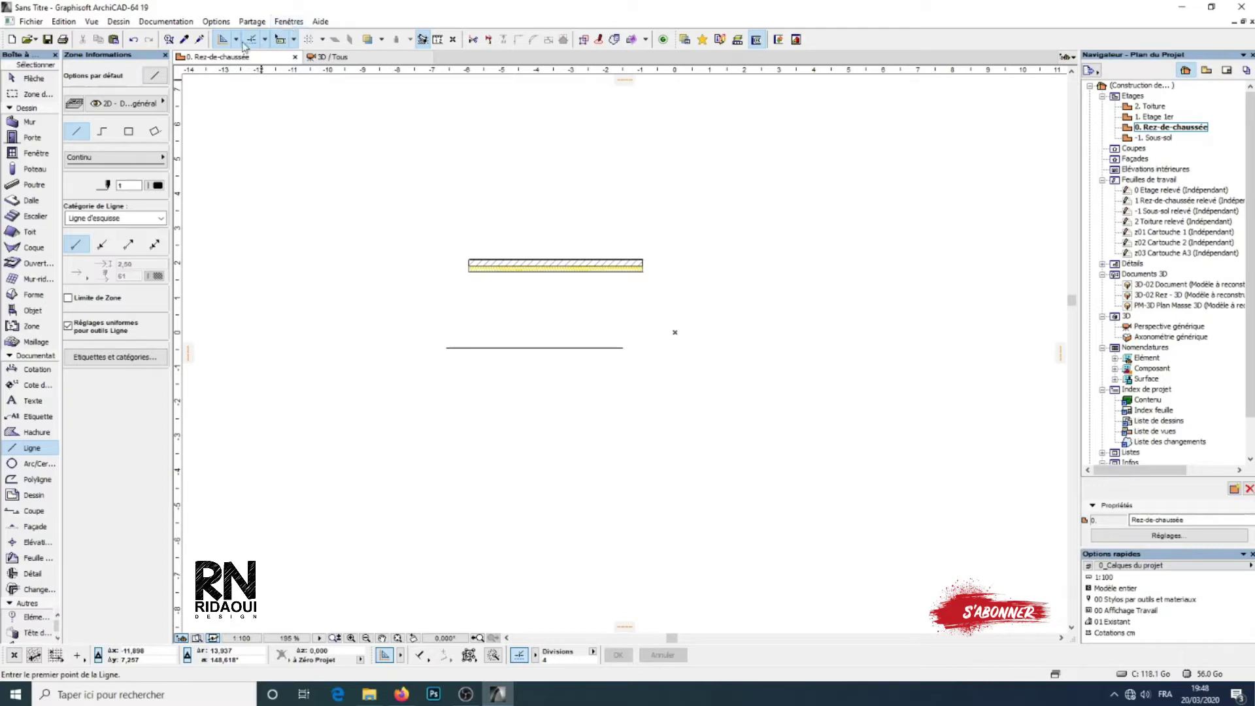
Step: Create a new toolbar named "ridaoui v02" in the work environment's toolbar settings
left_click(221, 25)
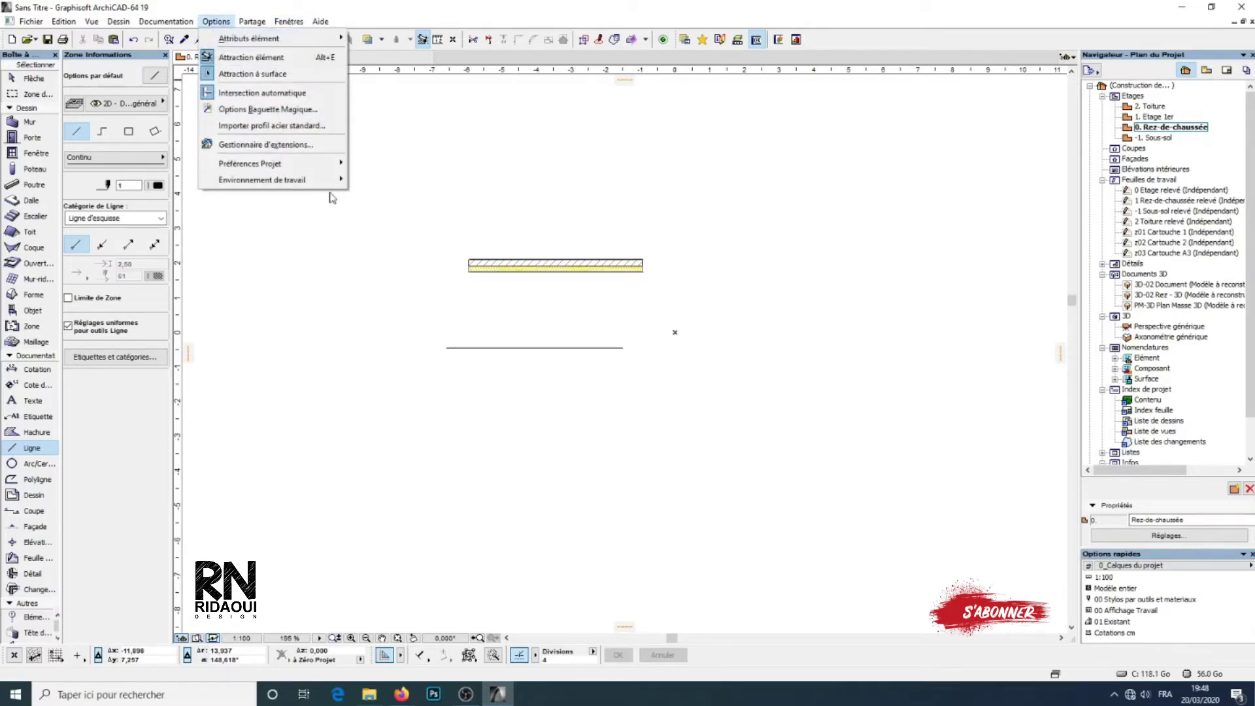
mouse_move(279, 172)
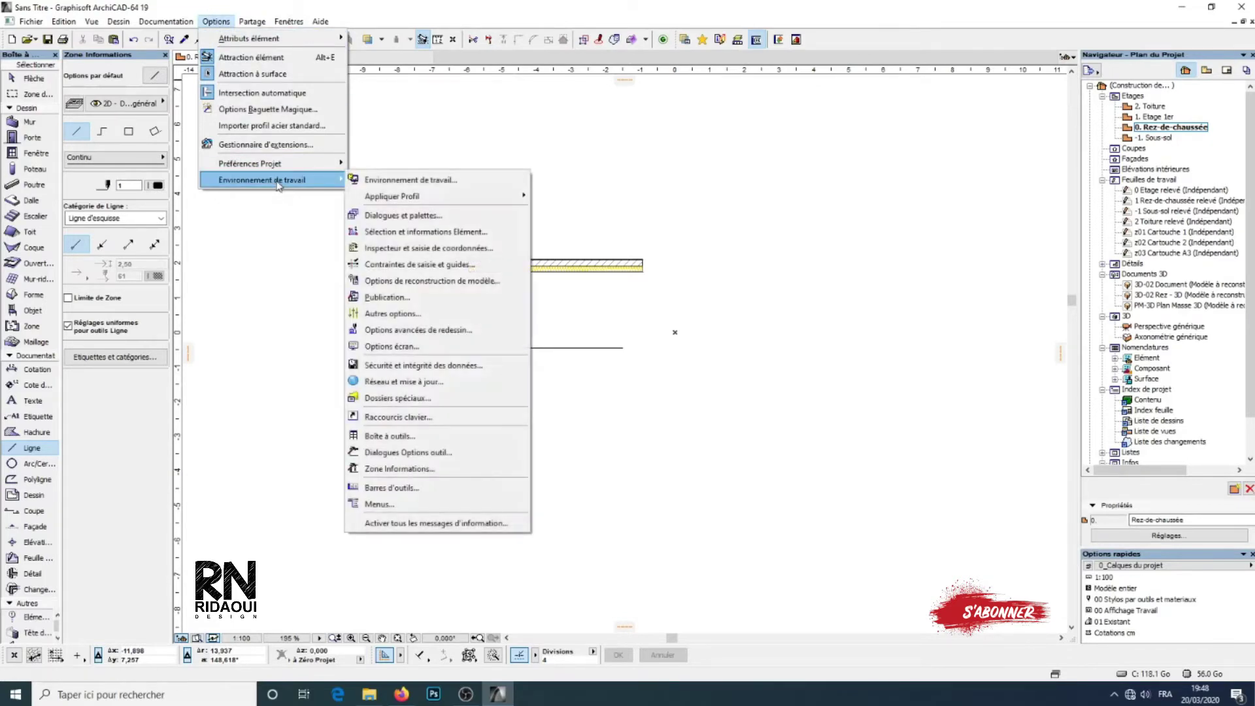
left_click(419, 488)
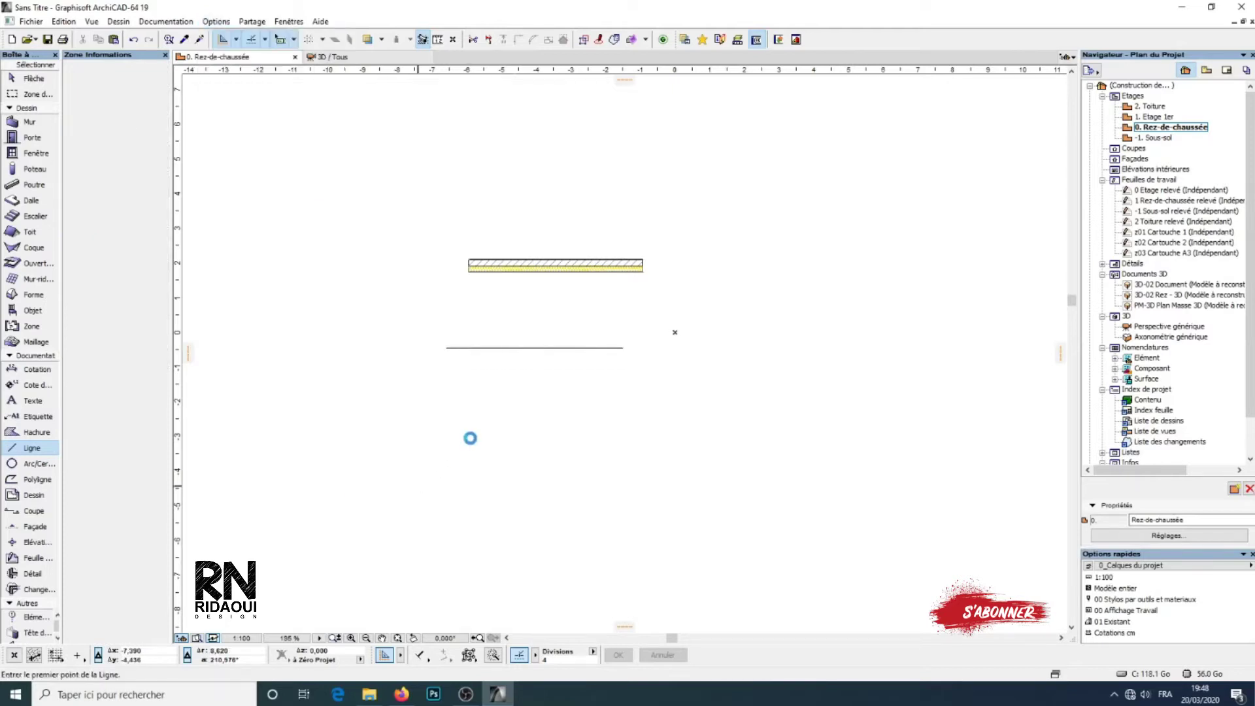
left_click_drag(638, 68, 695, 79)
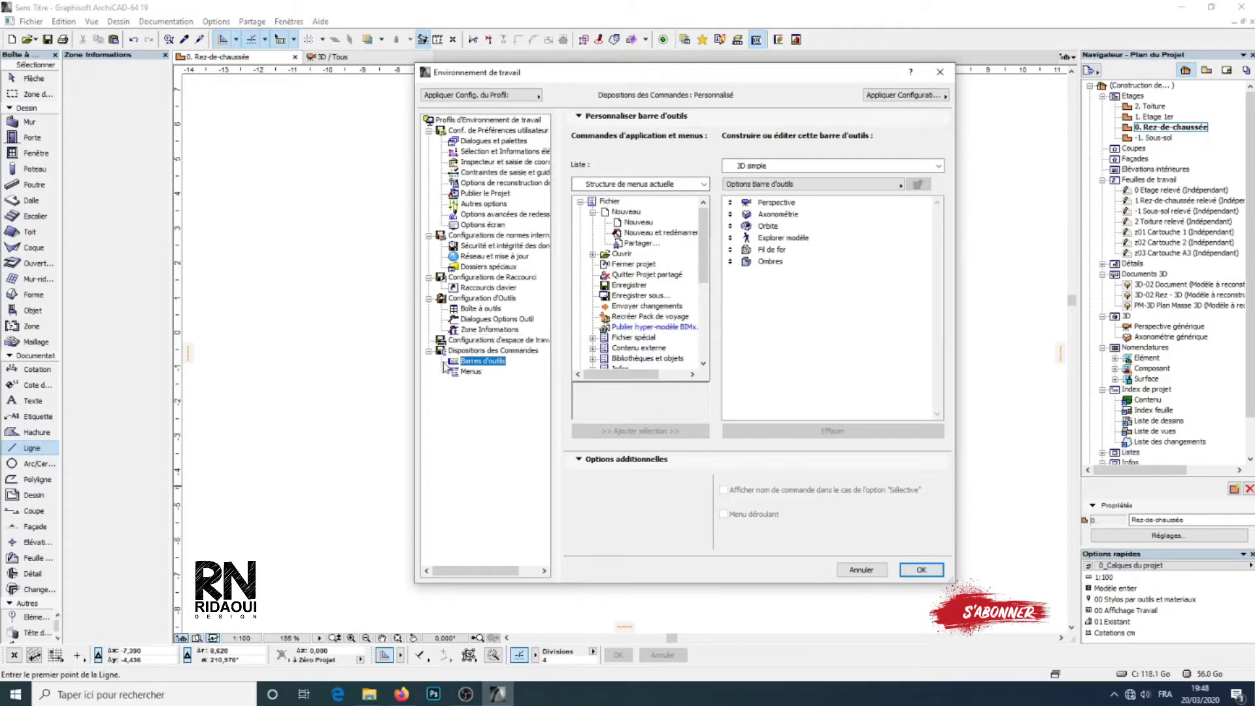
left_click(579, 201)
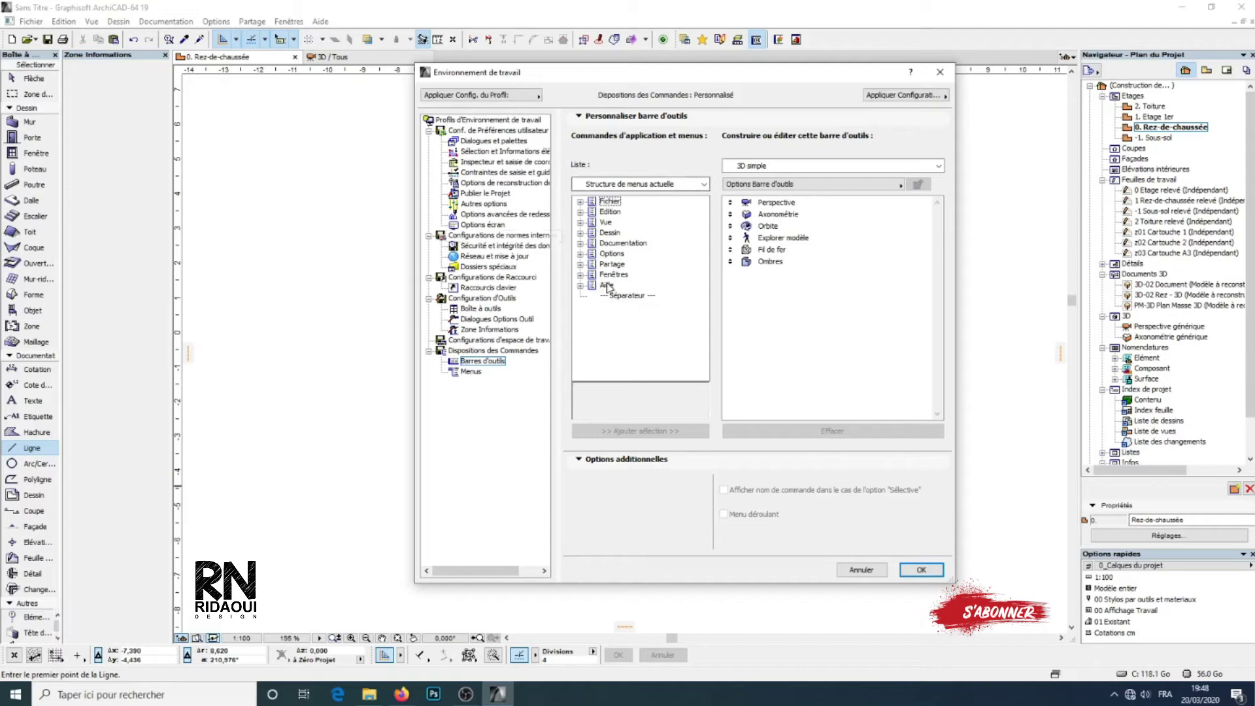
left_click(901, 187)
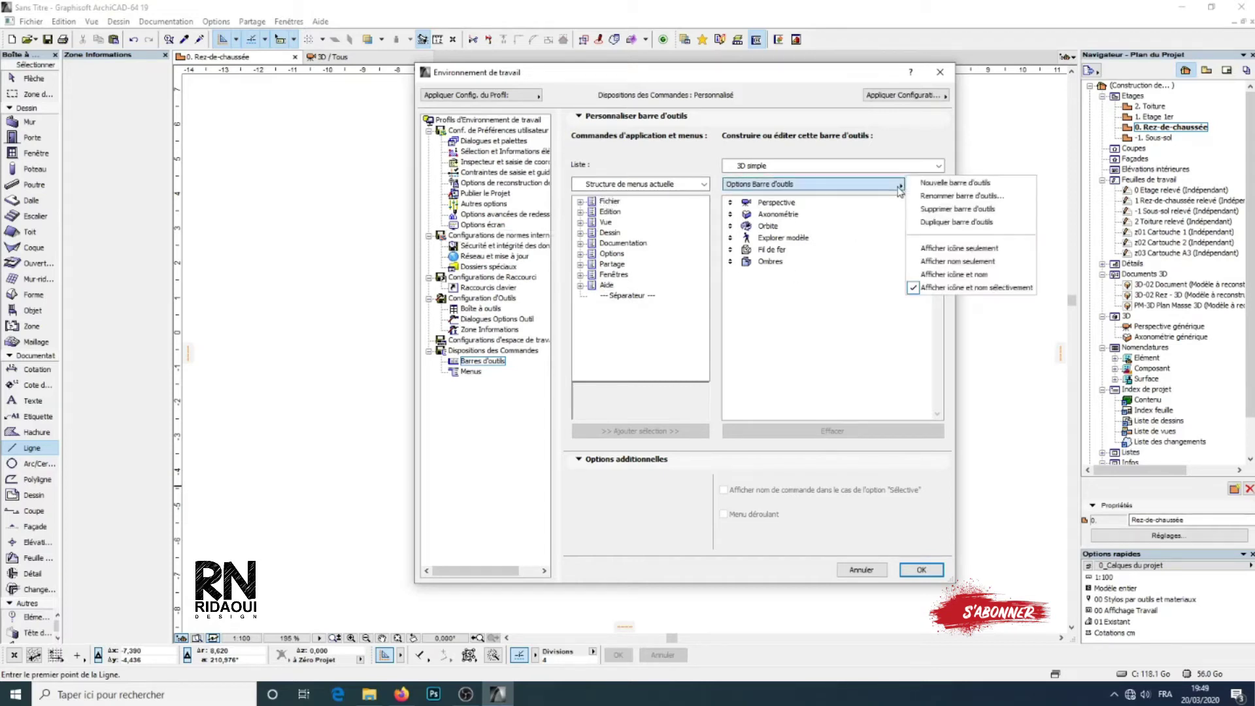
left_click(960, 185)
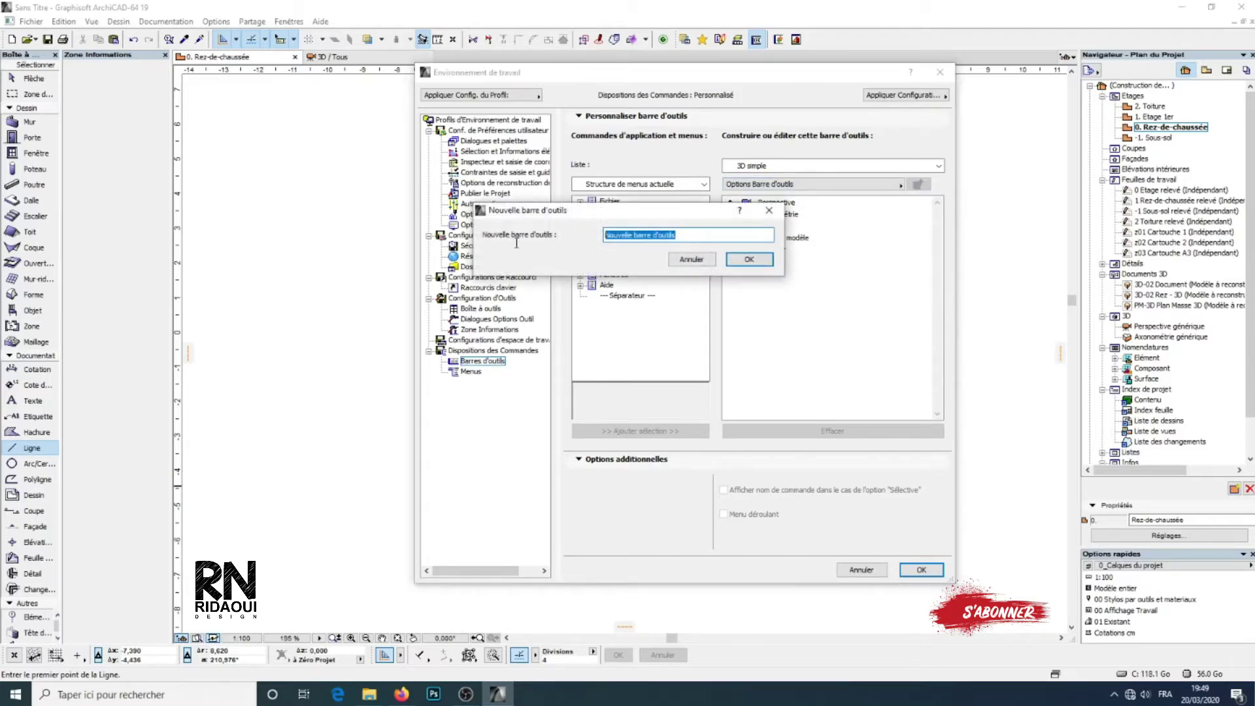
type("ridaoui v")
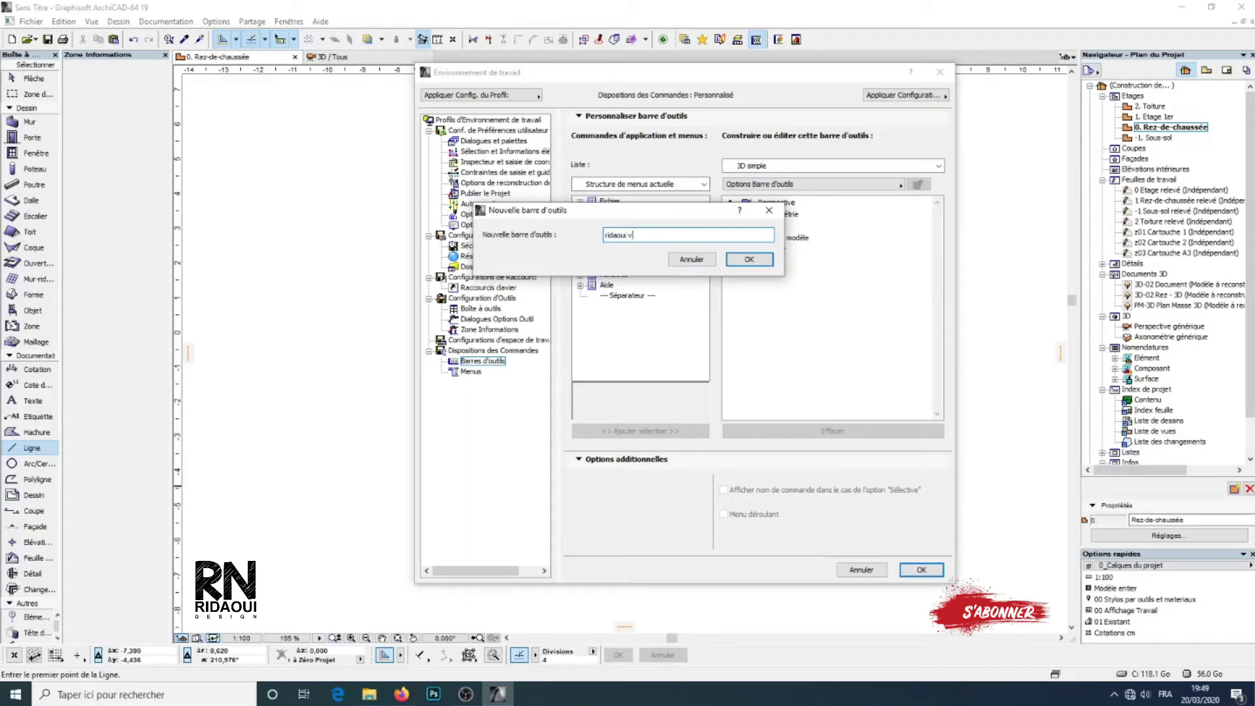
left_click(752, 259)
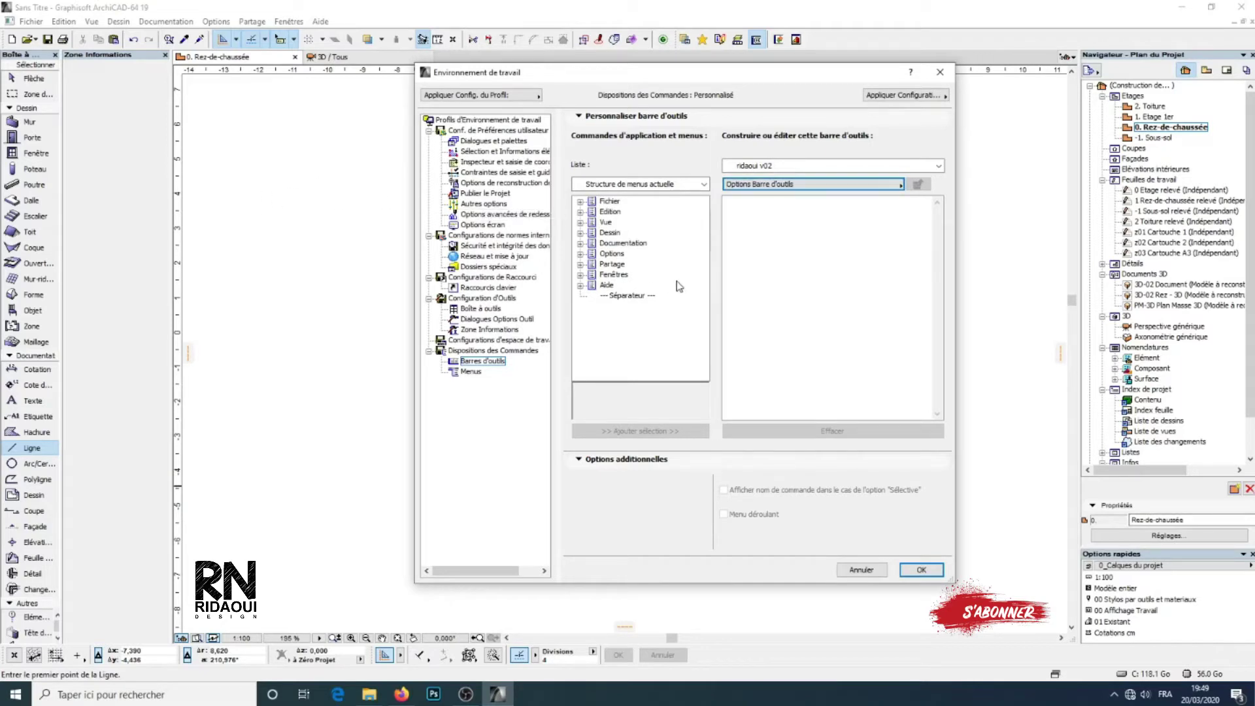
Step: Add the Déplacer commands from Translation through Options de duplication to the ridaoui v02 toolbar and apply the settings
left_click(580, 211)
scroll(646, 306, "down", 2)
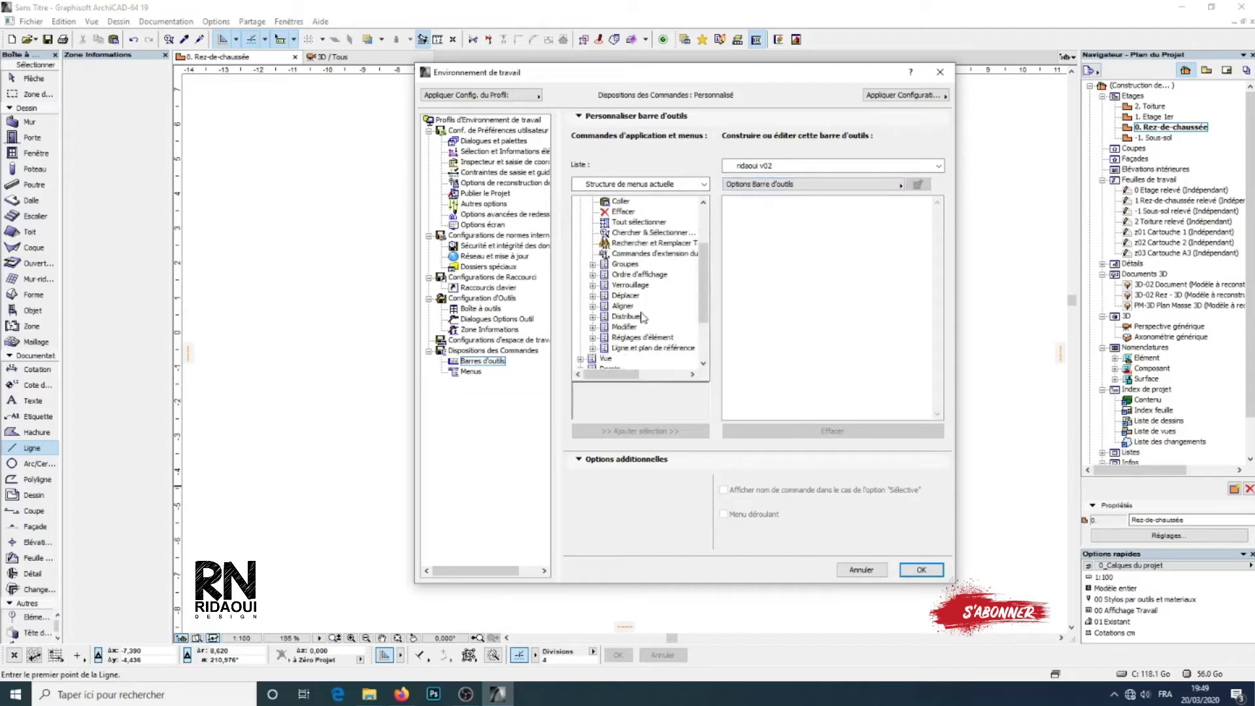
left_click(593, 297)
scroll(634, 279, "down", 2)
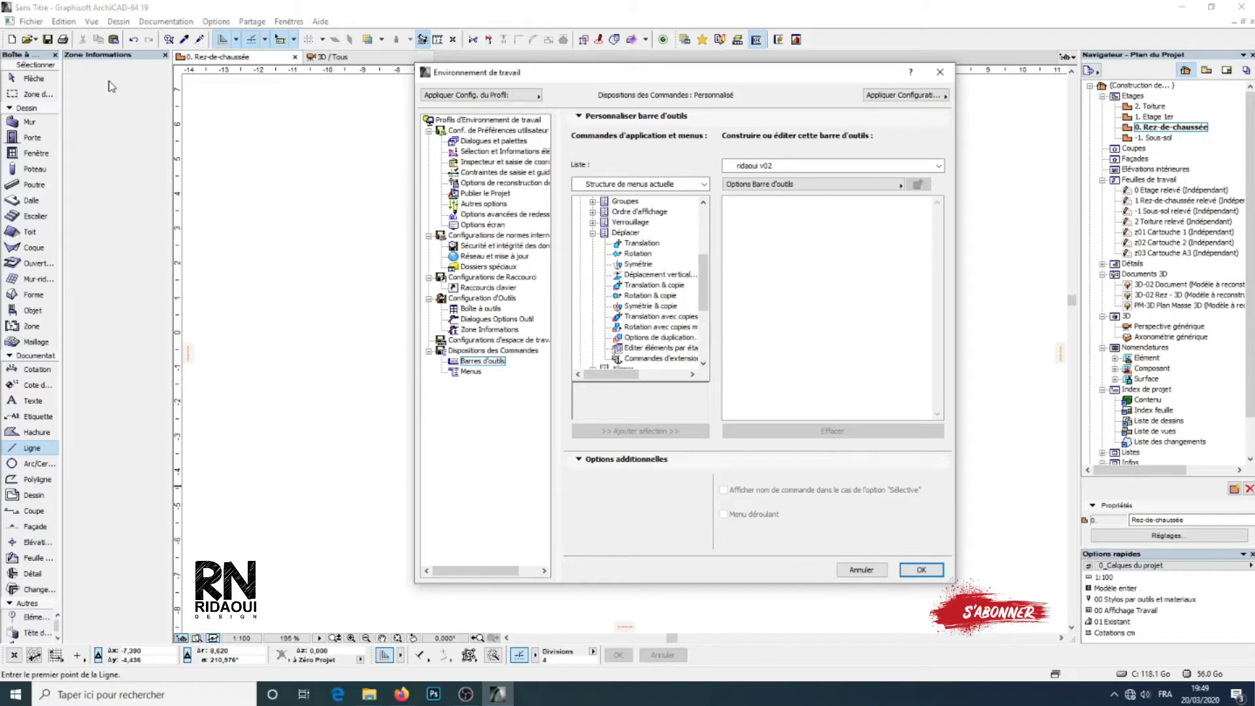
left_click(643, 243)
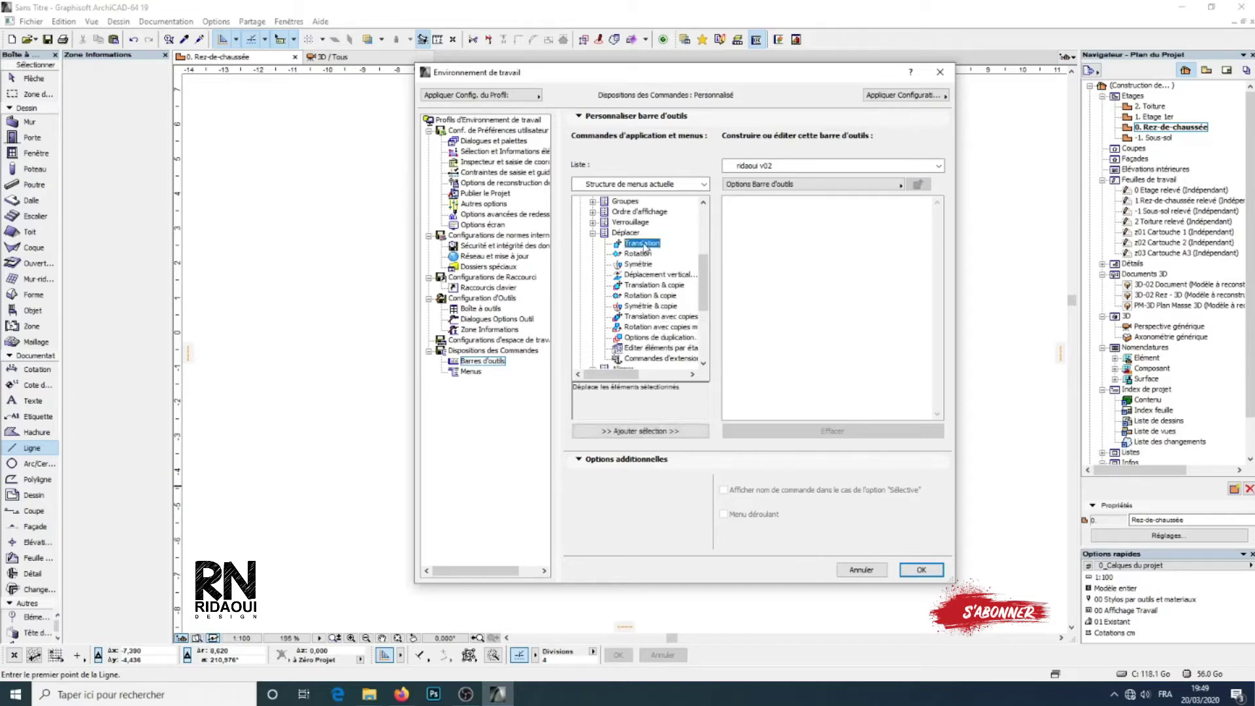
left_click_drag(639, 255, 640, 338)
left_click_drag(637, 255, 798, 274)
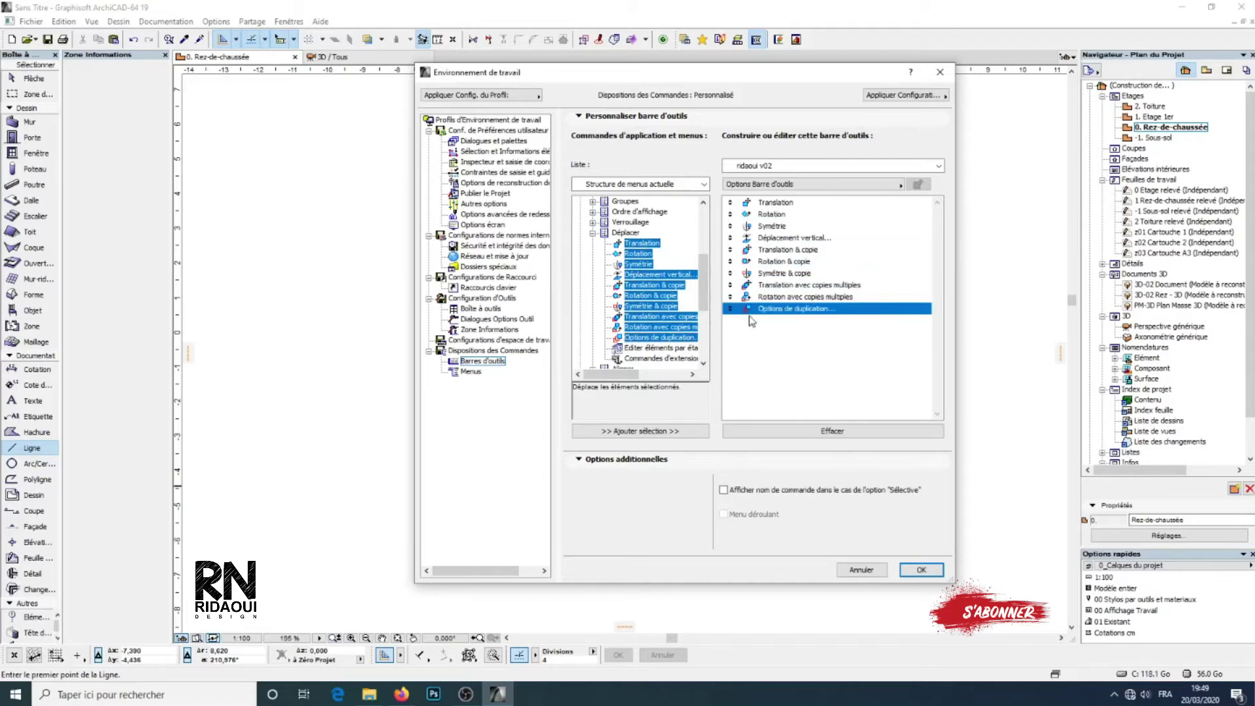
left_click(922, 571)
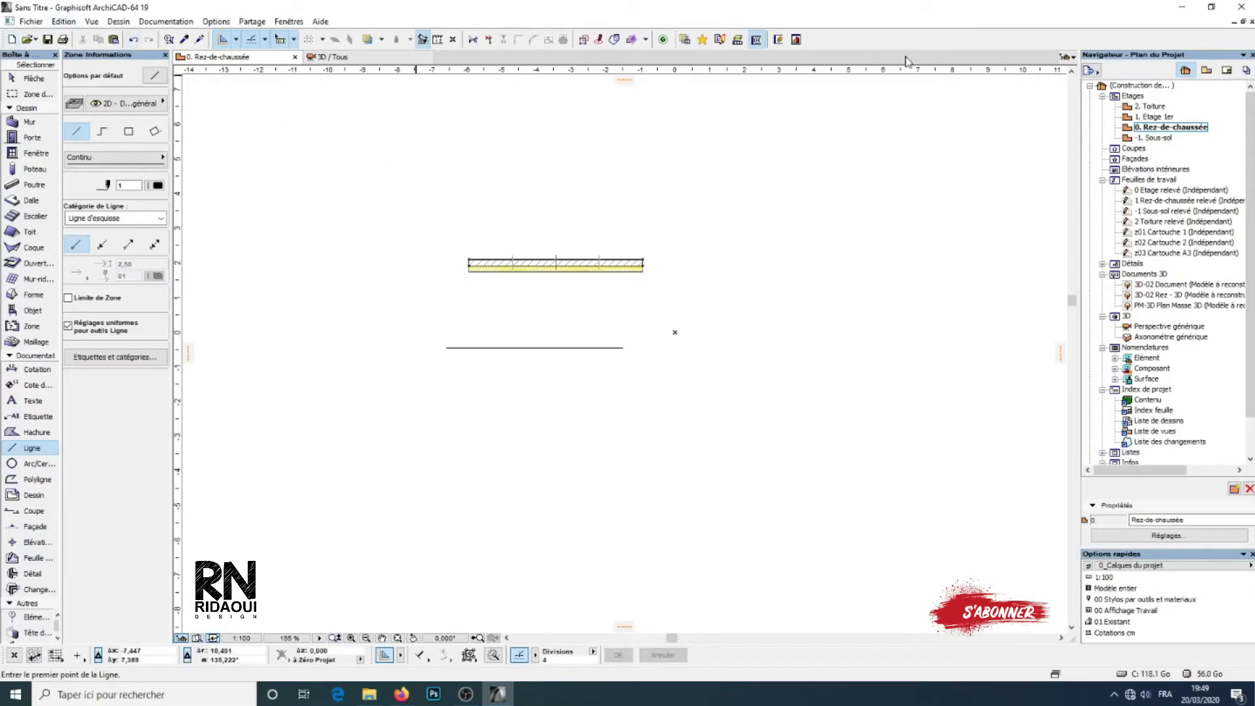
Step: Show the ridaoui v02 toolbar, dock it in its own row beneath the Standard toolbar, and leave the Line tool
left_click(288, 21)
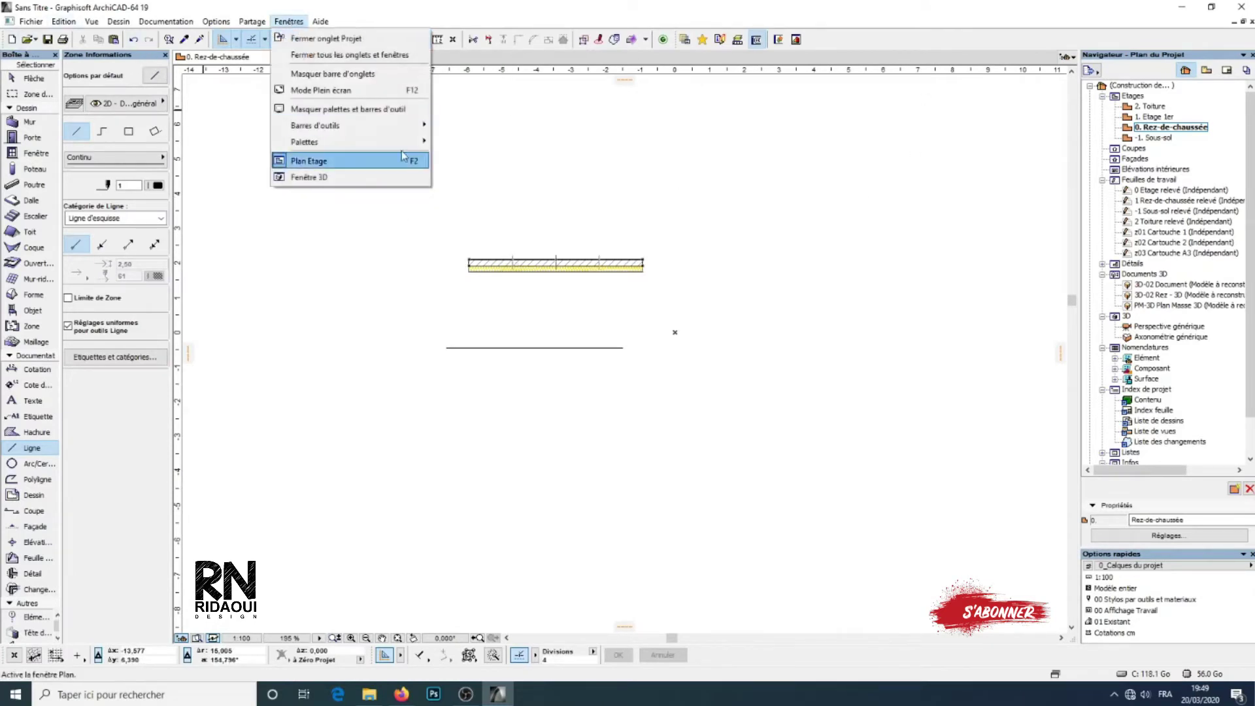
mouse_move(359, 127)
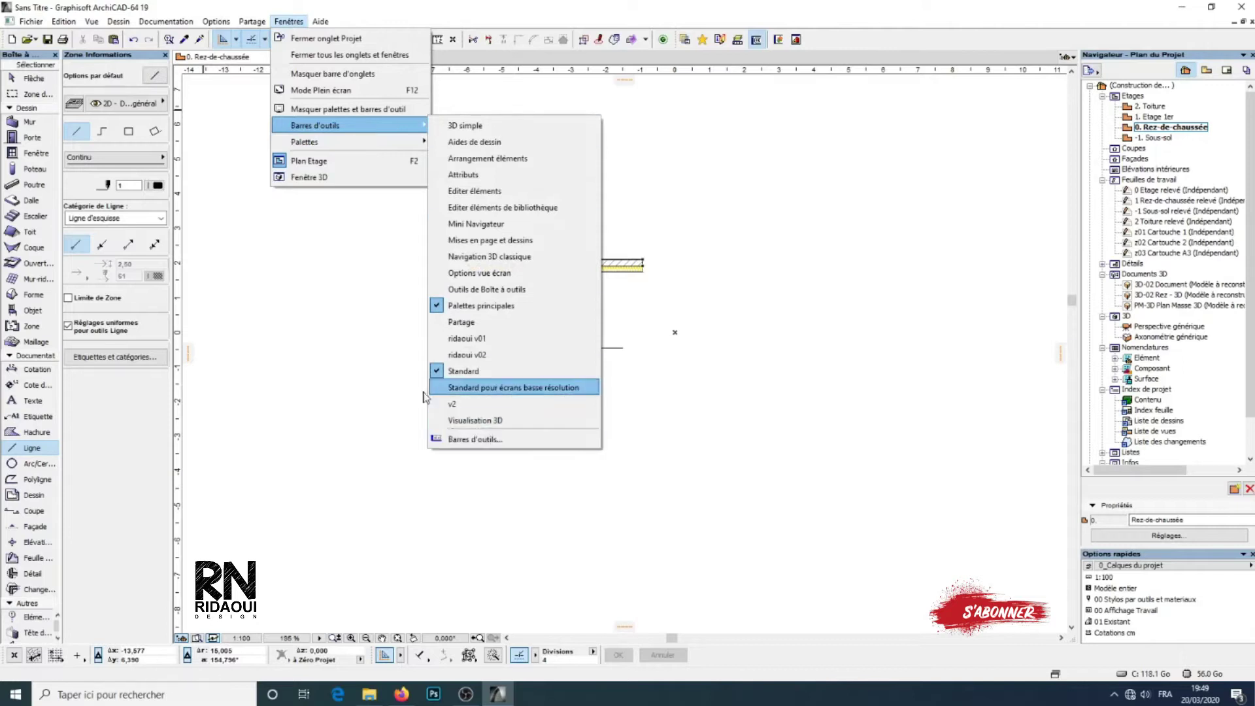
left_click(487, 355)
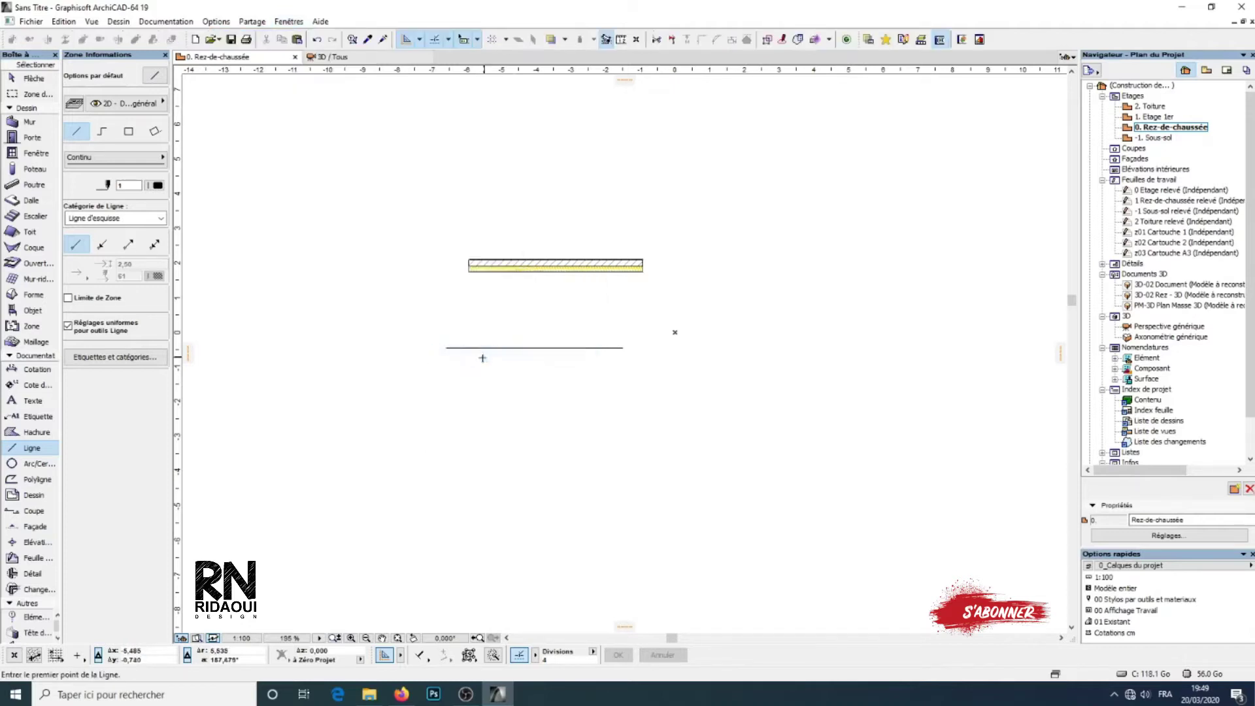
left_click_drag(4, 40, 487, 66)
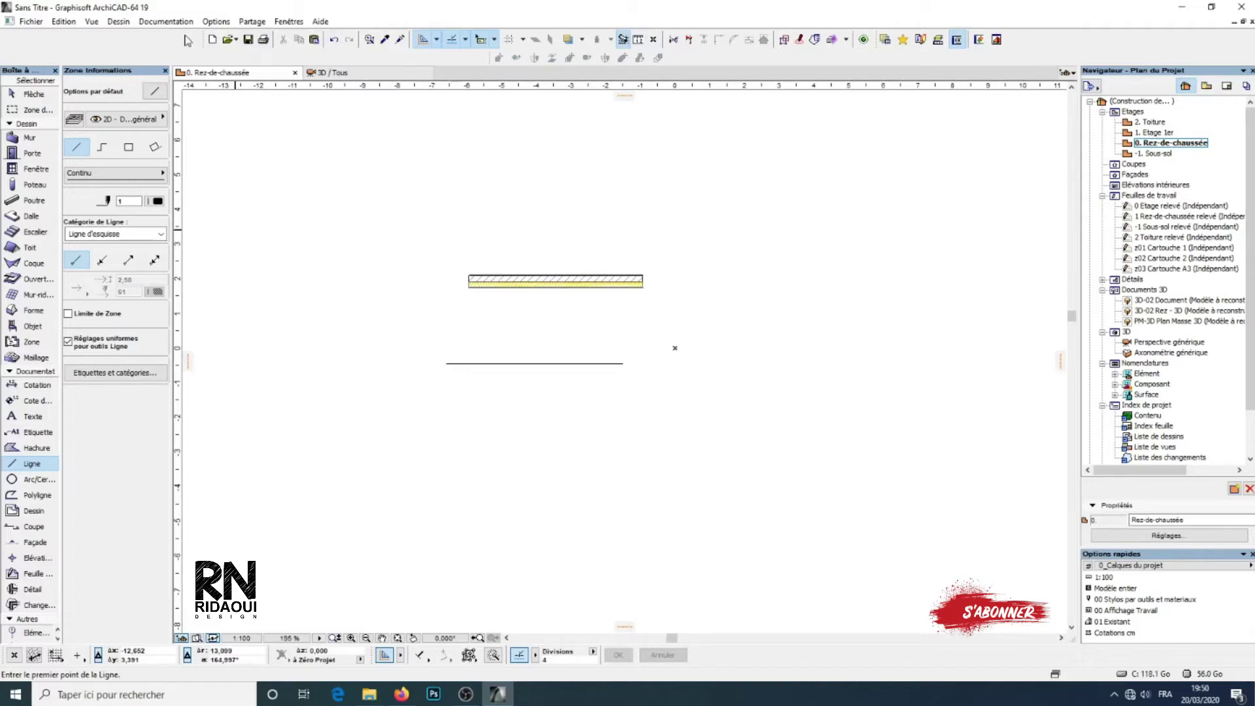
left_click_drag(208, 44, 5, 41)
left_click_drag(874, 39, 672, 39)
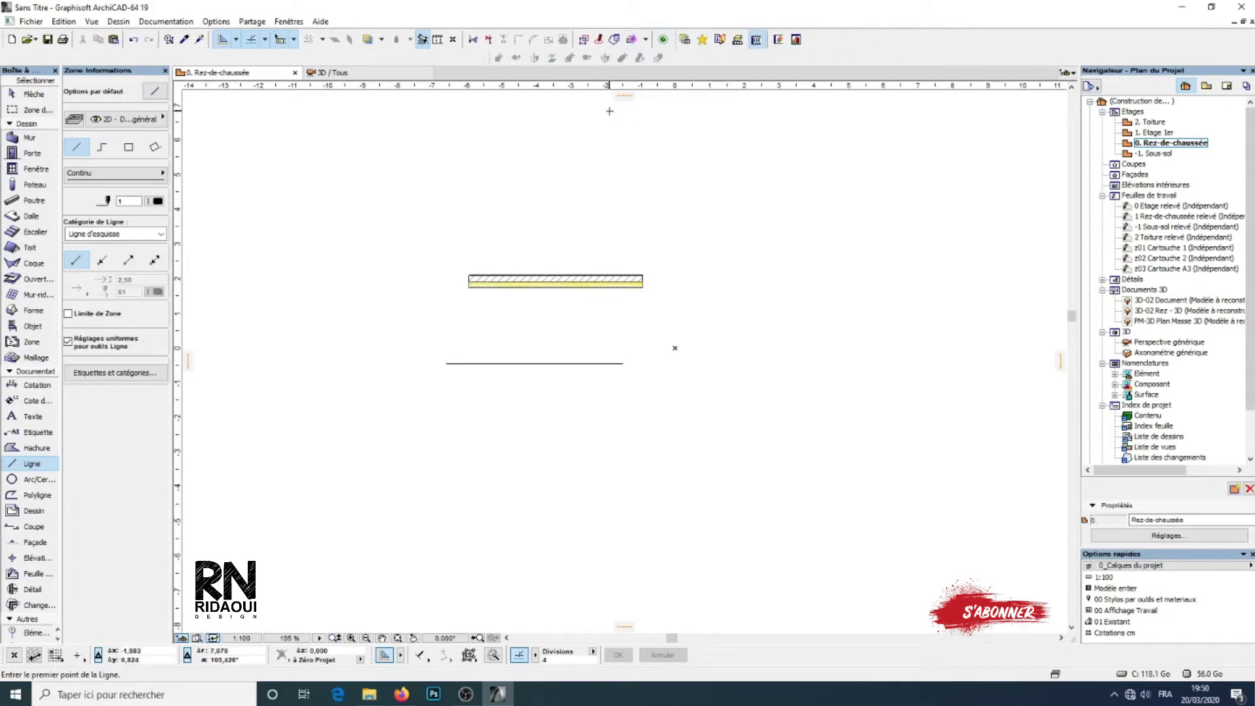
middle_click_drag(601, 249, 632, 250)
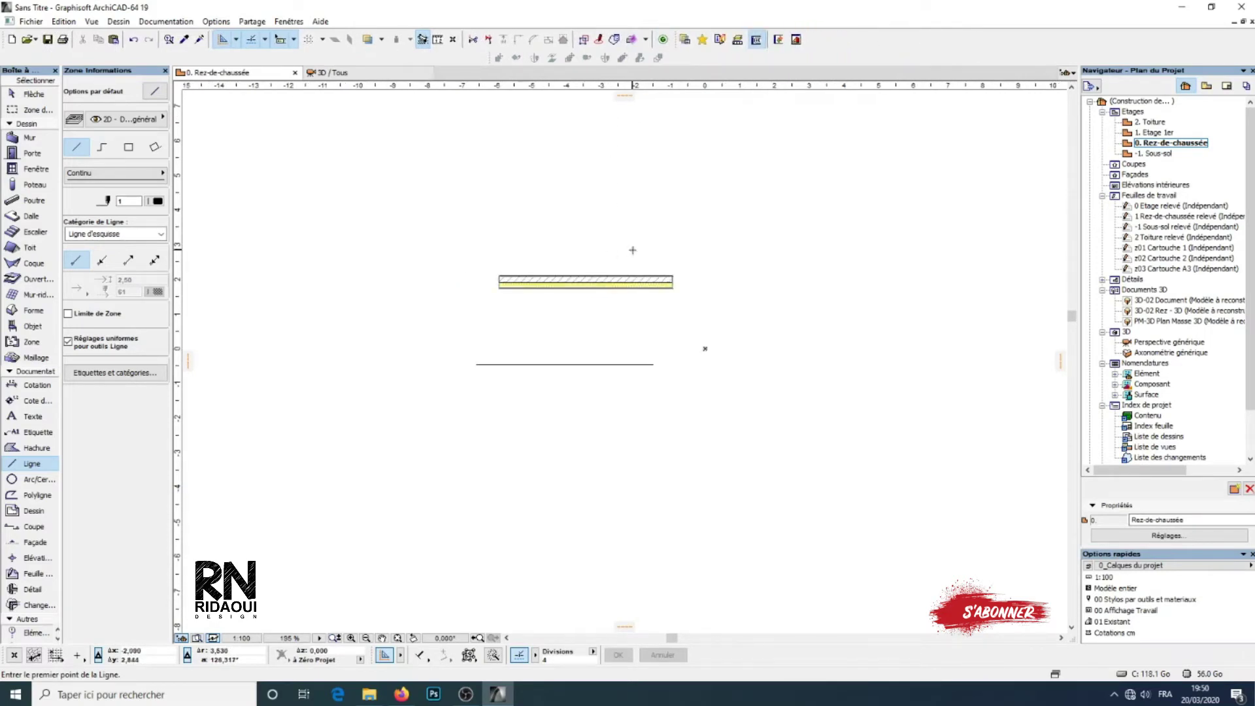
mouse_move(611, 339)
middle_mouse_down()
mouse_move(608, 305)
mouse_move(625, 297)
mouse_move(629, 309)
mouse_move(600, 303)
middle_mouse_up()
key("Escape")
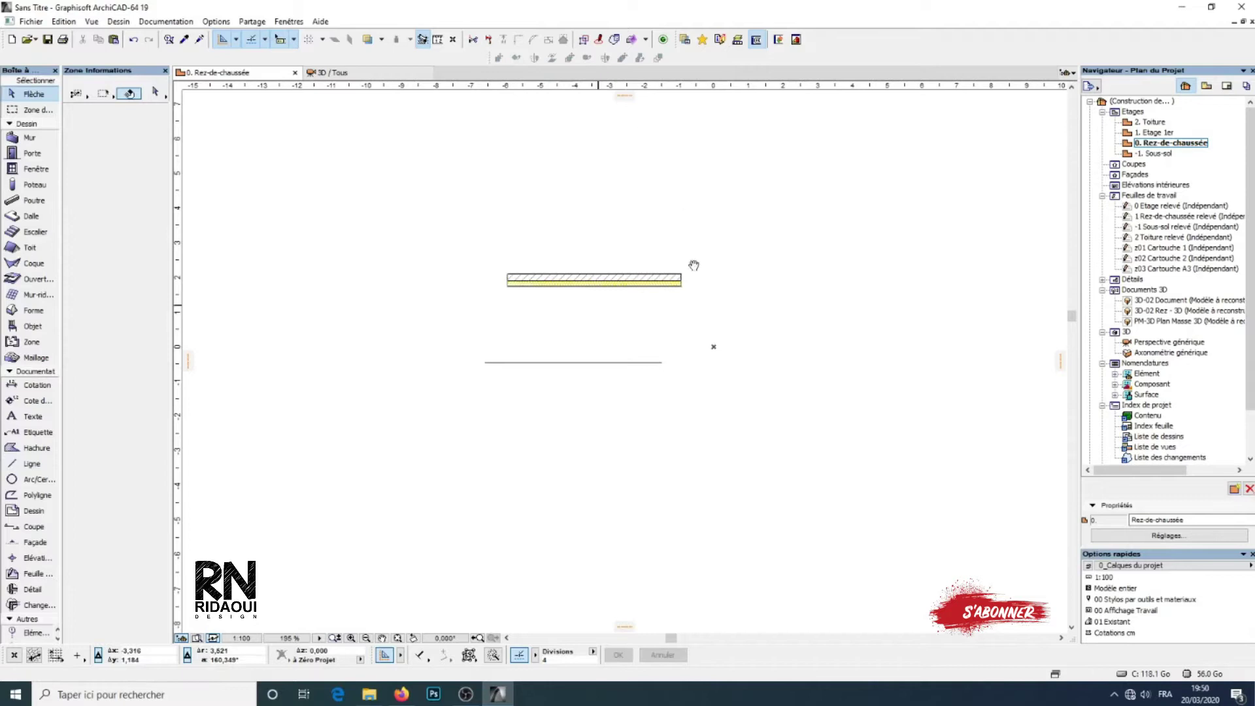
Step: Review the Déplacer commands available for the selected wall
middle_click_drag(686, 316, 633, 311)
middle_click_drag(560, 322, 551, 308)
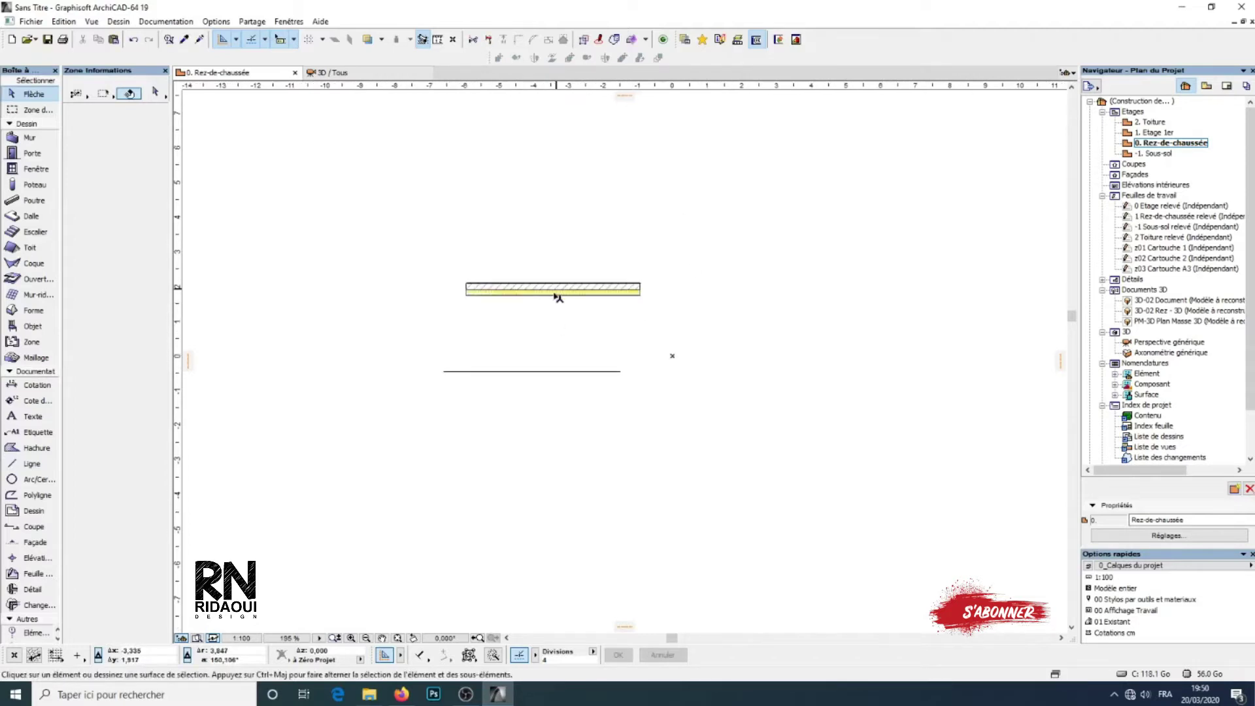
left_click(553, 291)
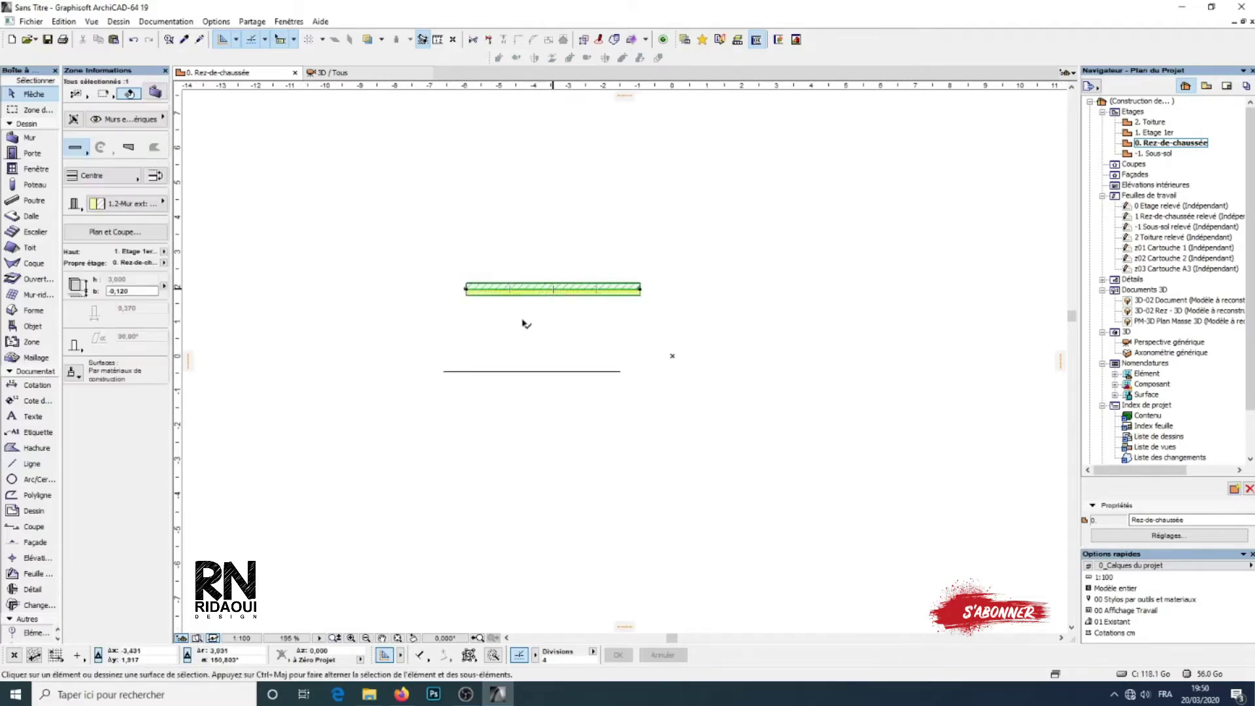
right_click(660, 231)
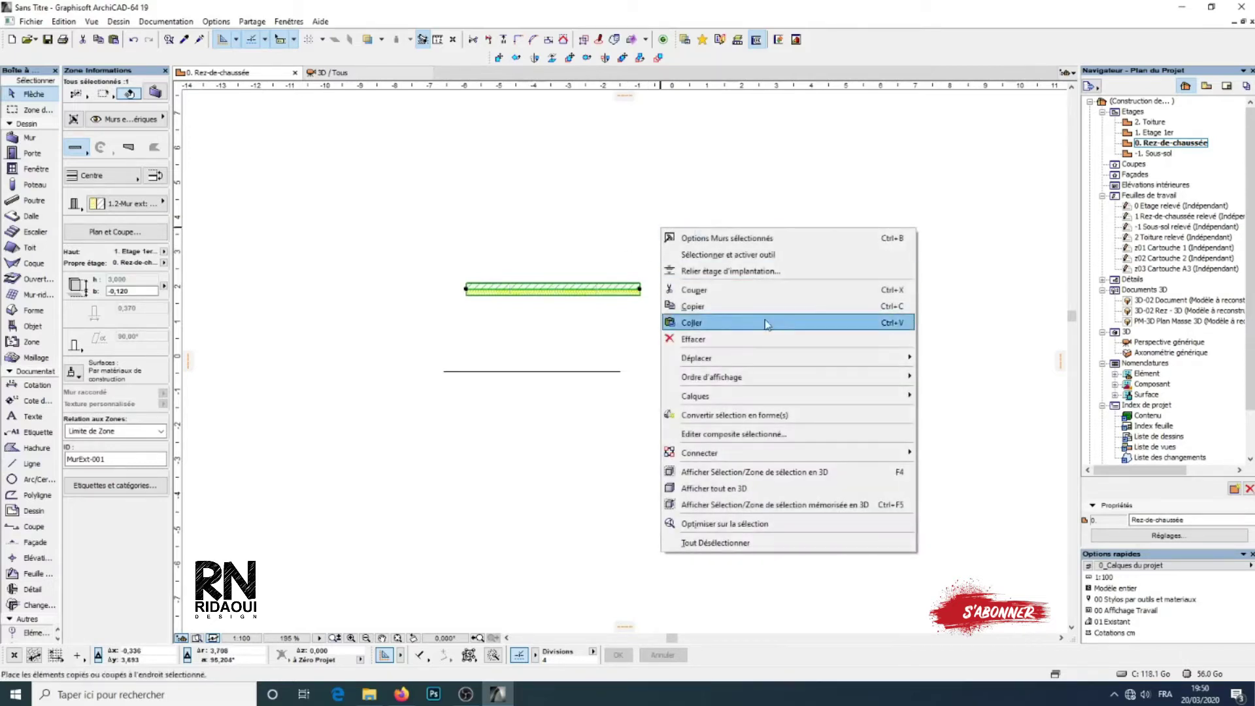
mouse_move(725, 365)
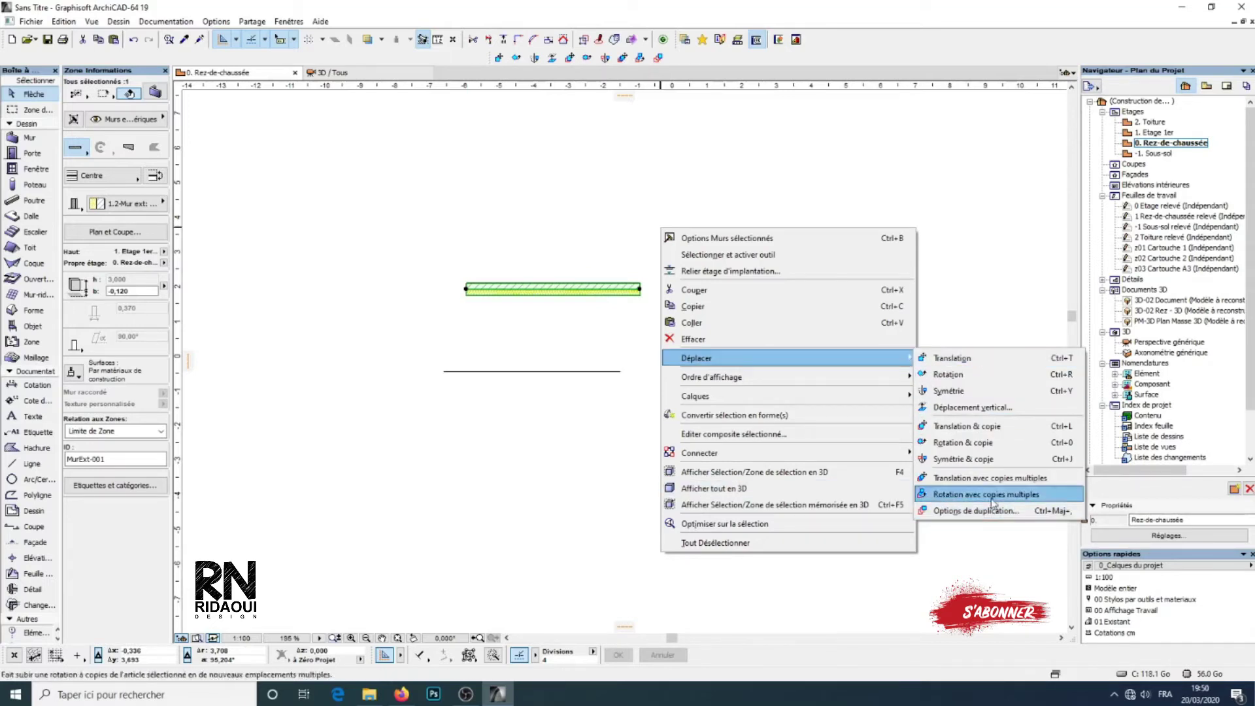
key("Escape")
key("Escape")
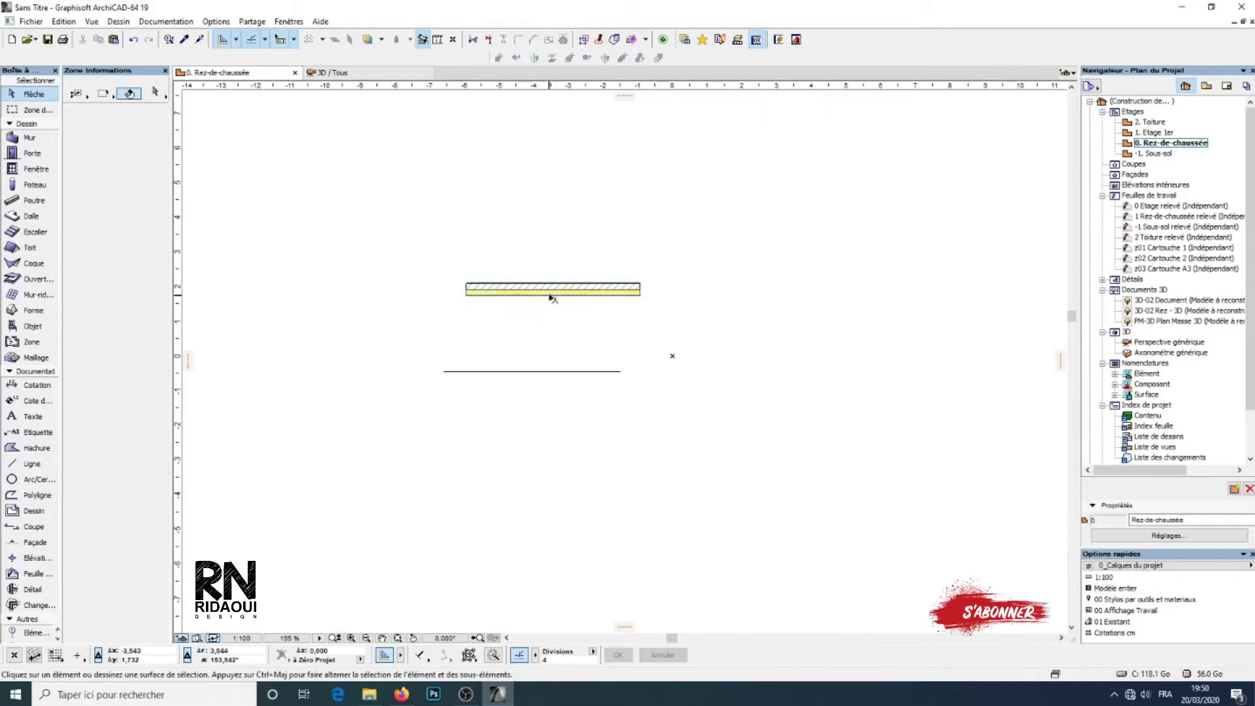
left_click(551, 294)
scroll(529, 312, "up", 1)
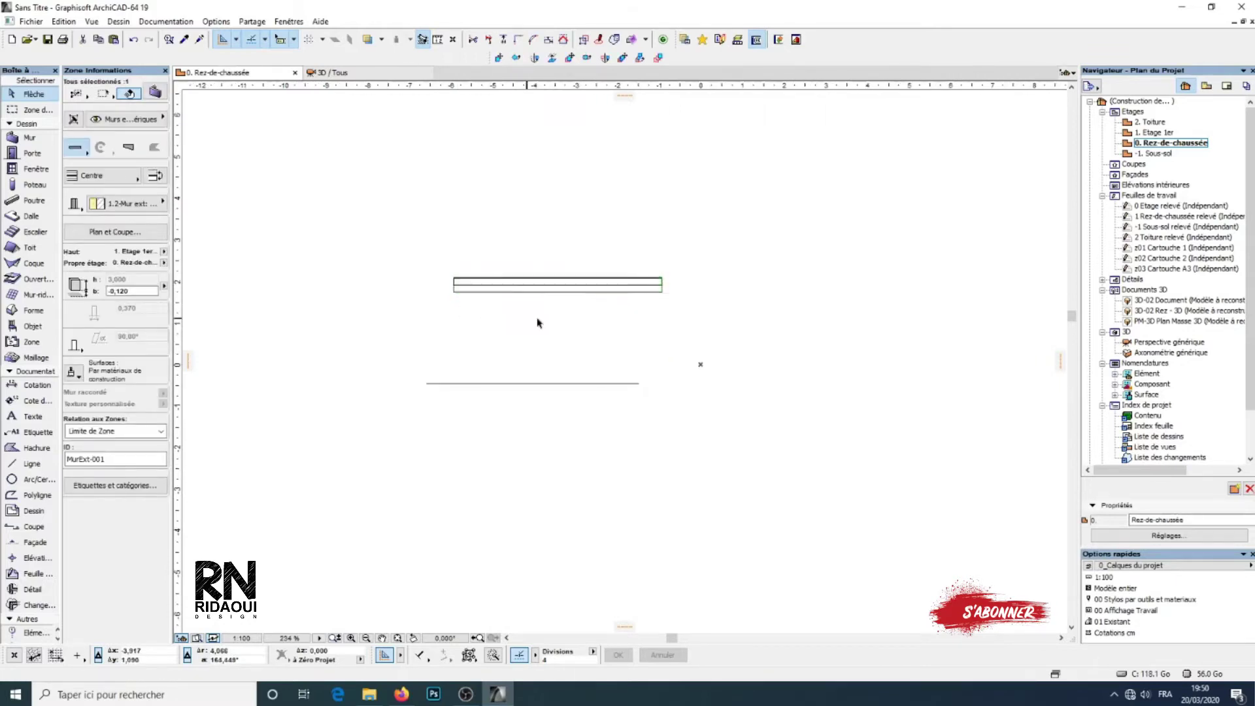
left_click(542, 292)
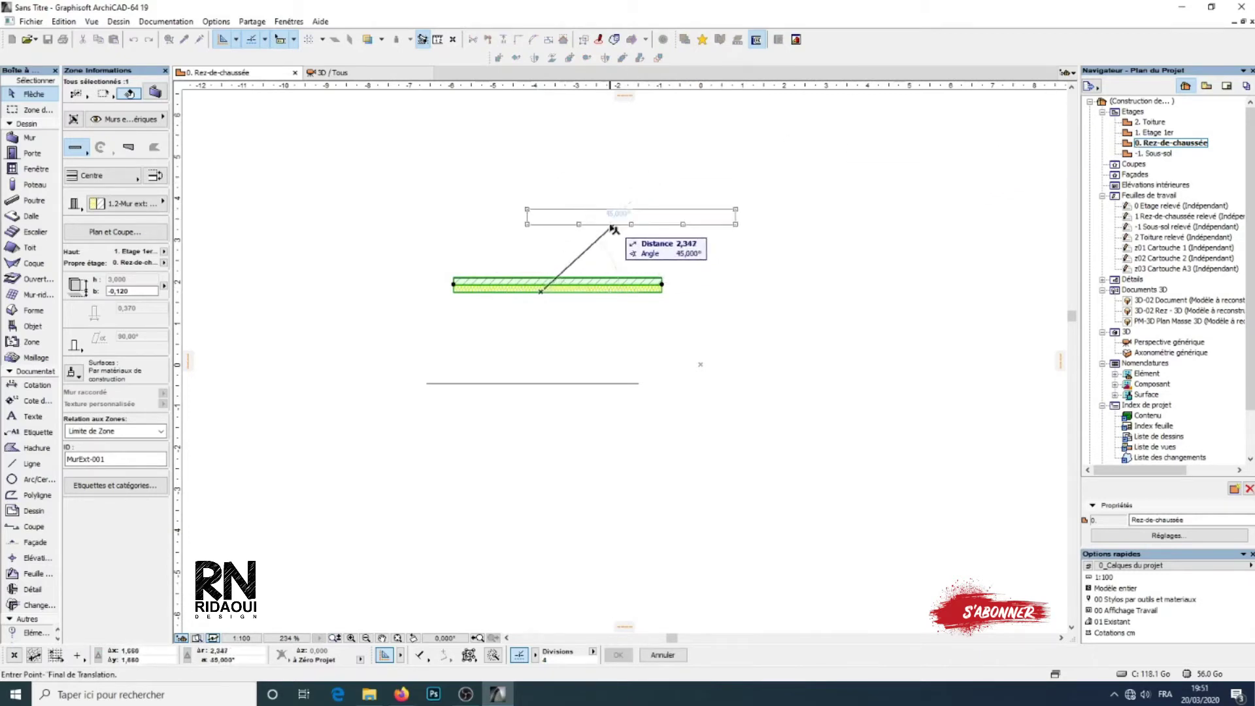
key("Escape")
left_click(540, 292)
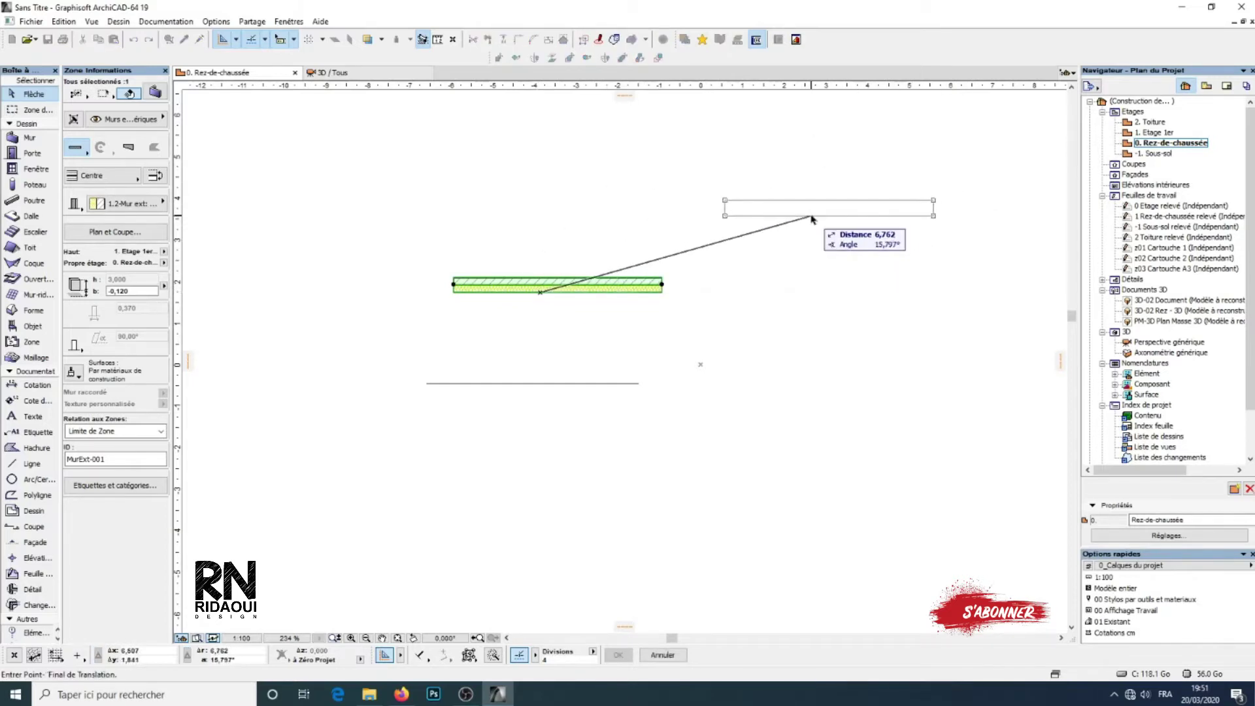
key("Escape")
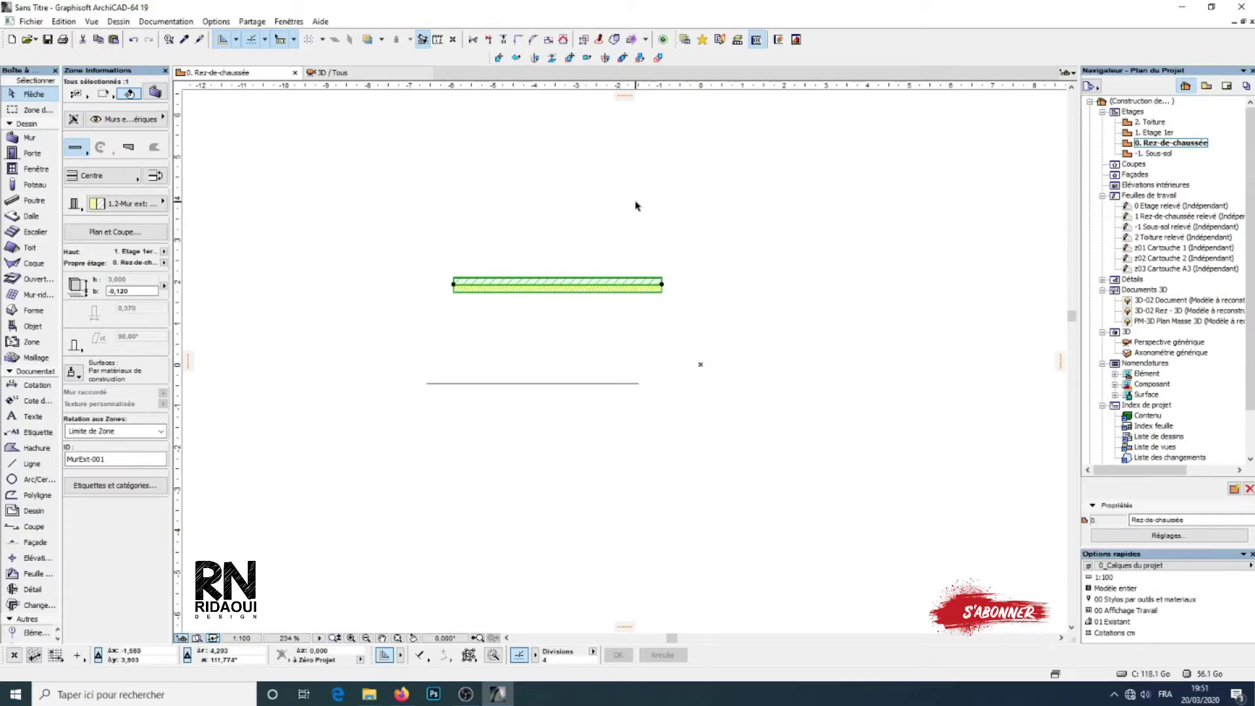
key("Escape")
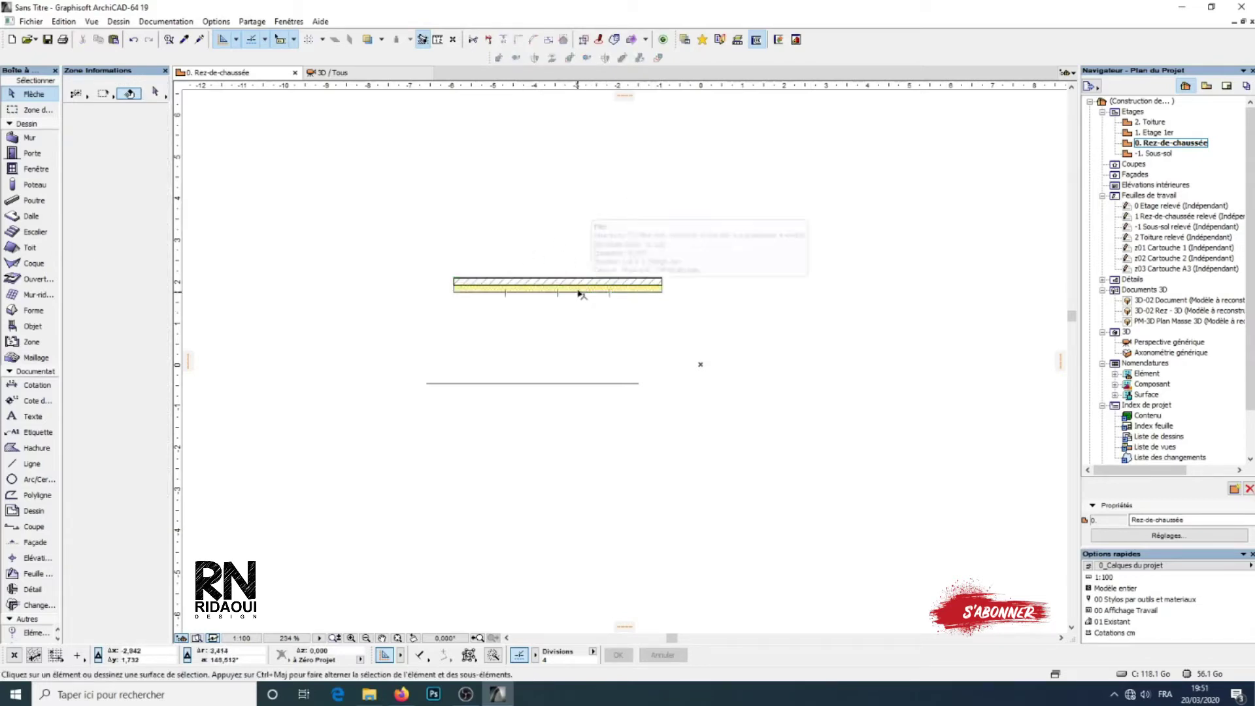
Step: Move the wall with the Translation command about 7.3 m to the right and slightly upward
left_click(580, 292)
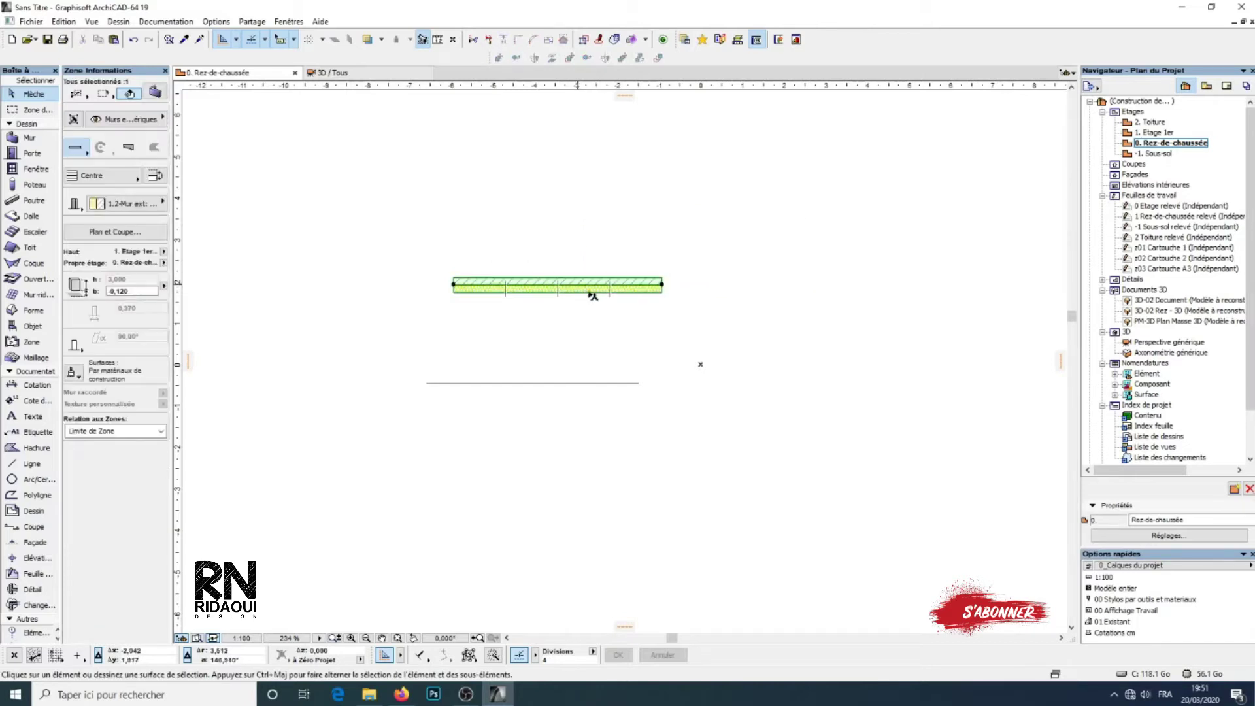
right_click(723, 249)
mouse_move(830, 372)
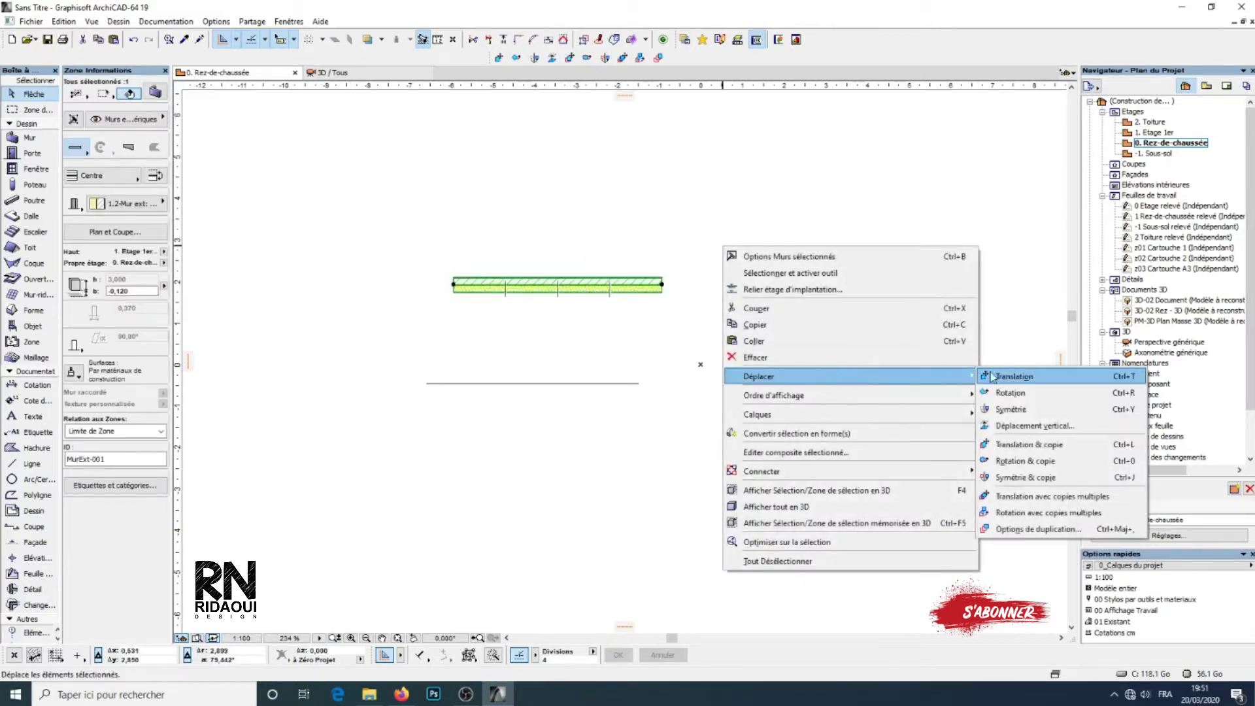
left_click(1009, 378)
left_click(453, 284)
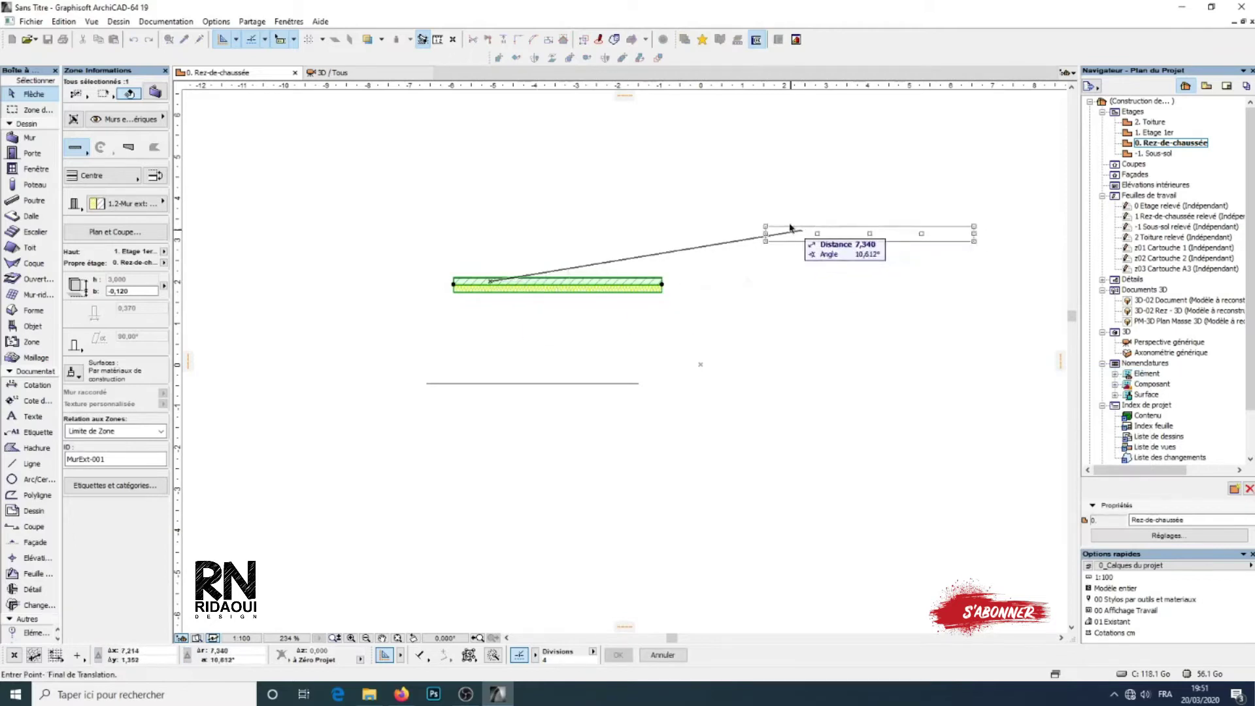
left_click(752, 226)
left_click(857, 227)
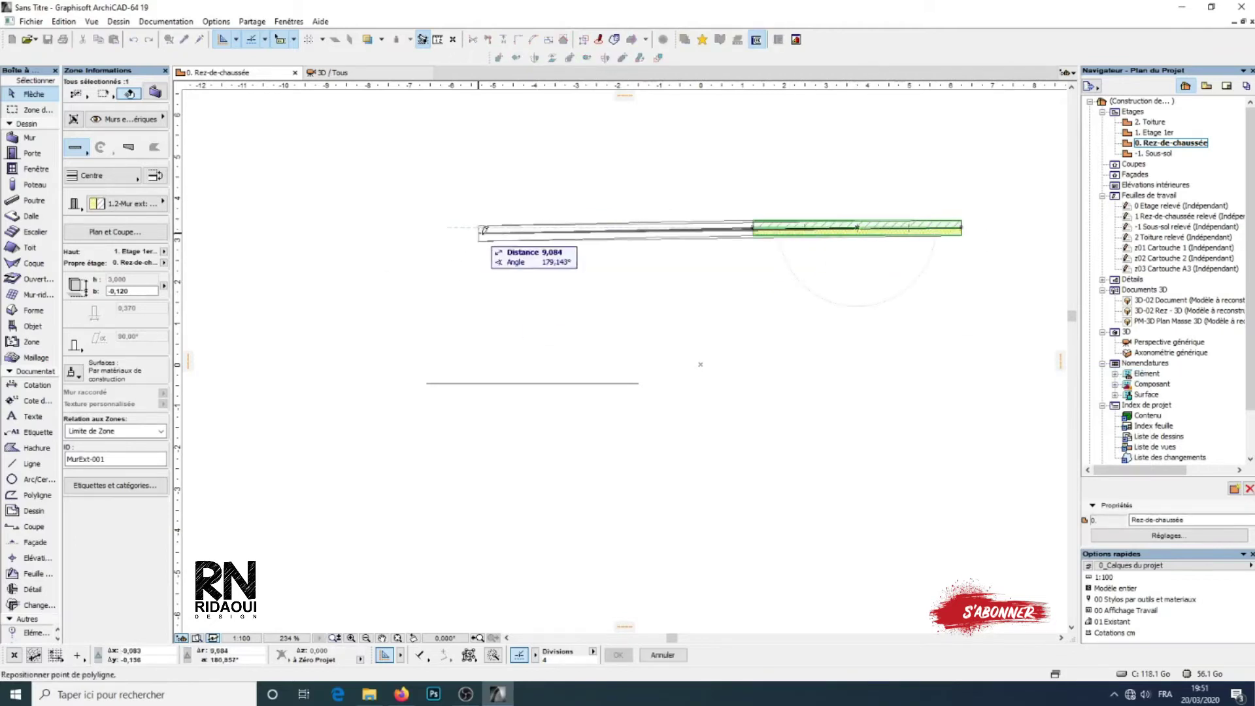
key("Escape")
Step: Move the wall back left, placing it above the left part of the 2D line, and deselect it
left_click(844, 227)
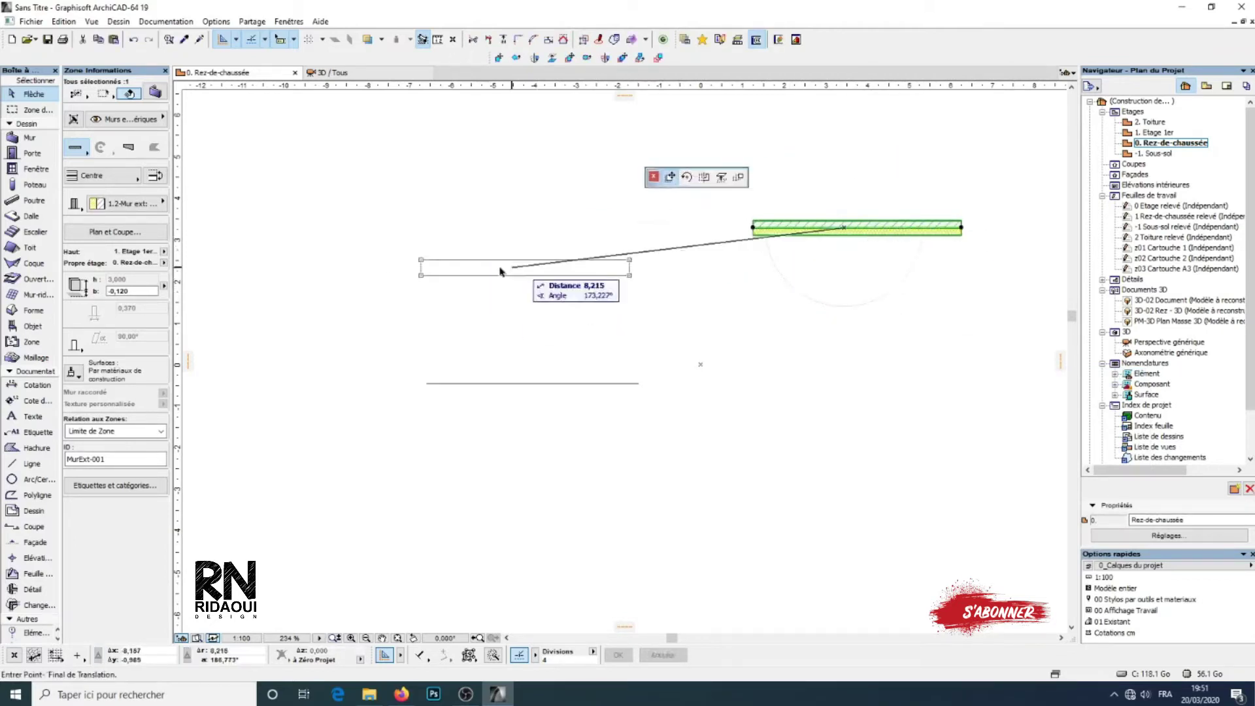
left_click(477, 242)
left_click(594, 240)
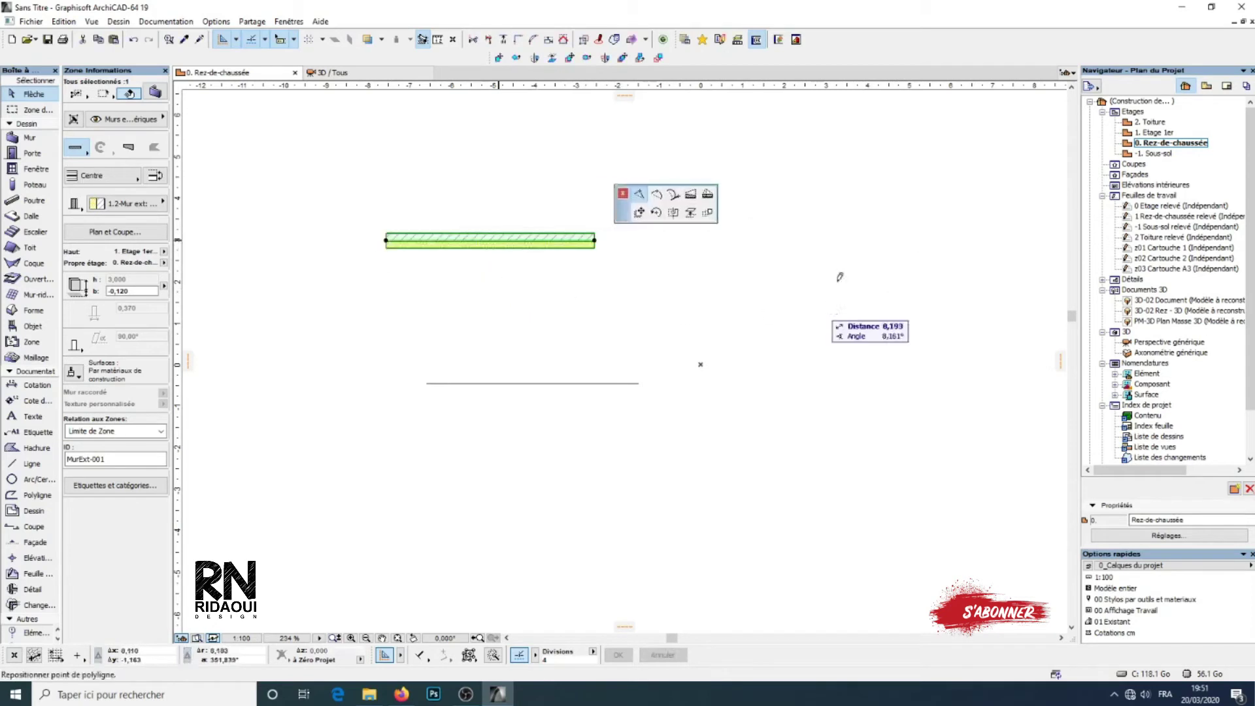
key("Escape")
left_click(453, 240)
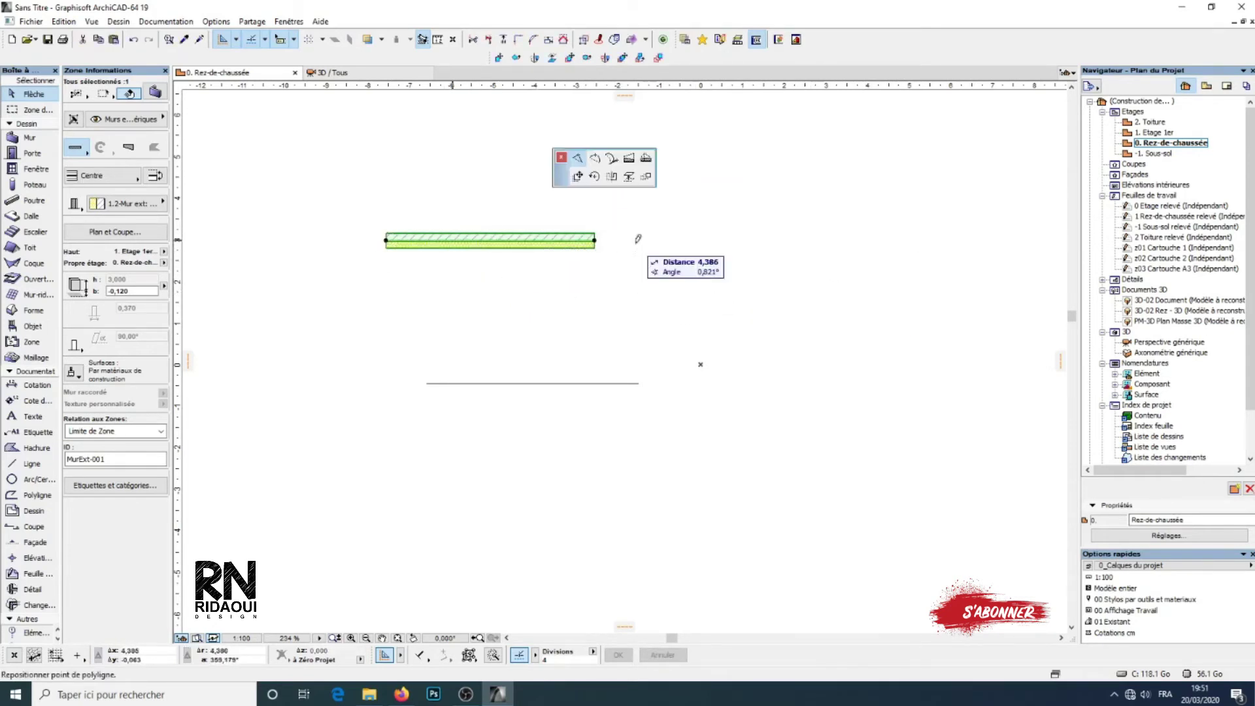
key("Escape")
key("Escape")
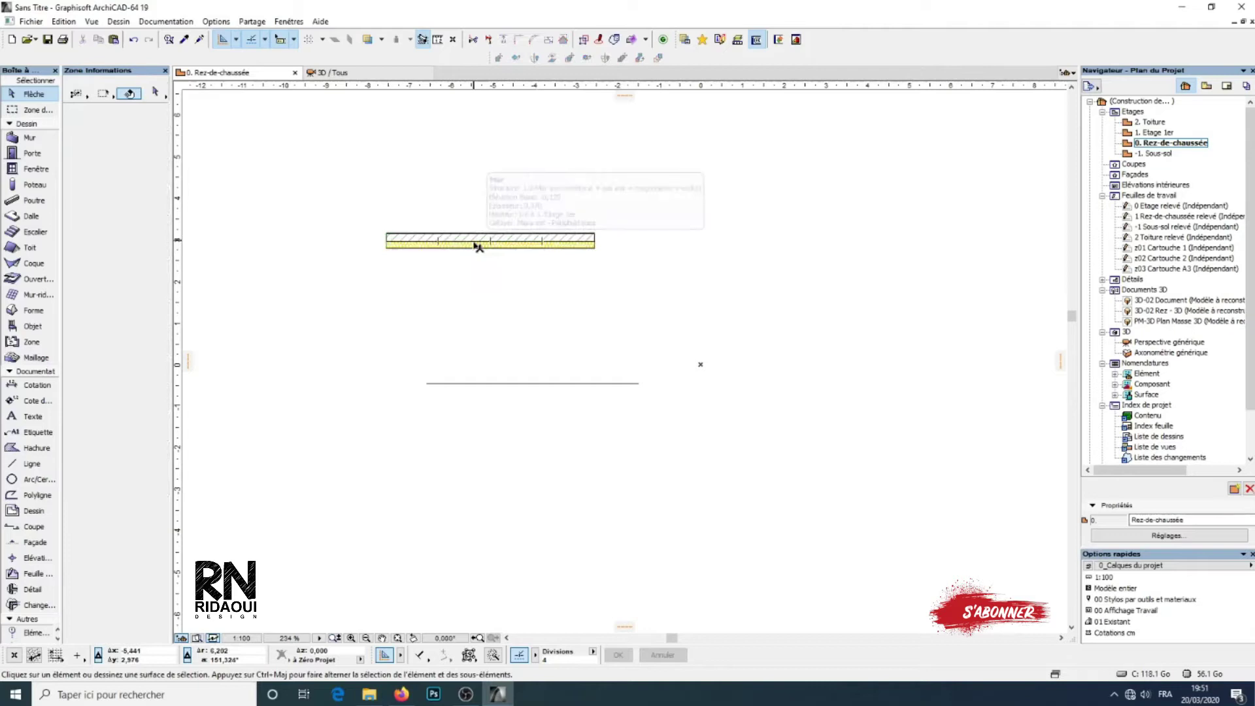
Step: Rotate the wall 90° counterclockwise about its left end so that it stands vertical
middle_click_drag(476, 291, 530, 268)
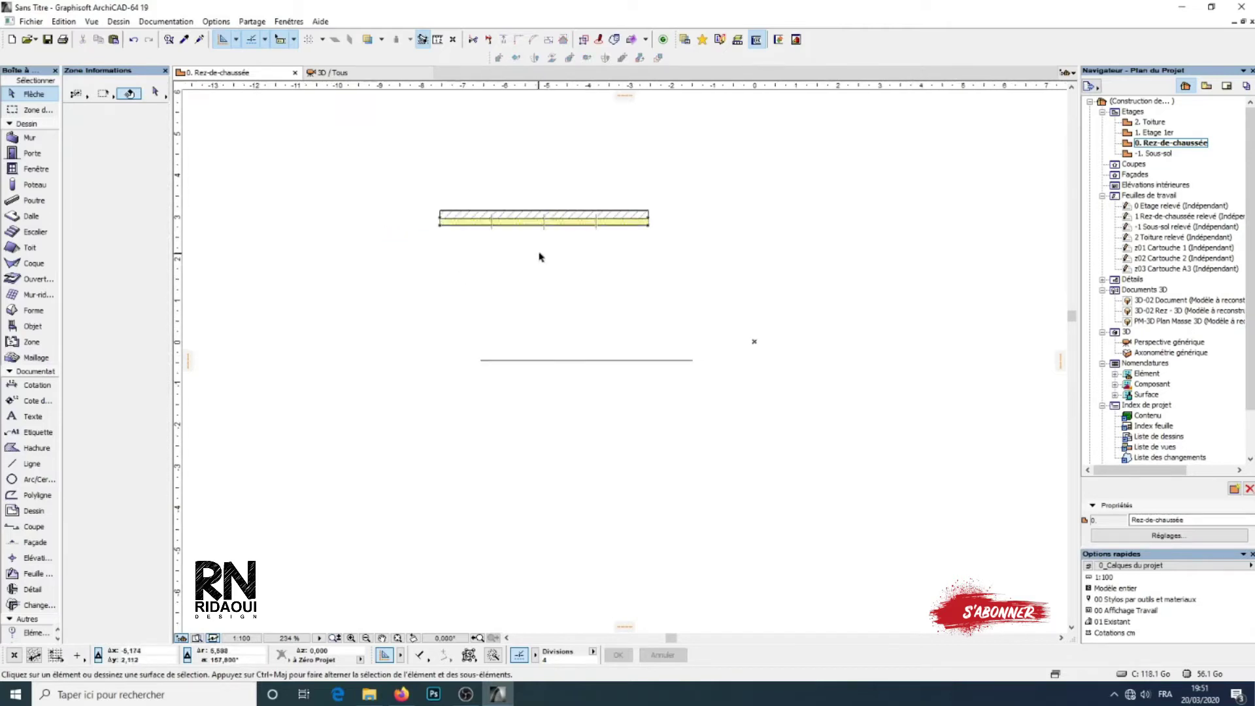
right_click(566, 221)
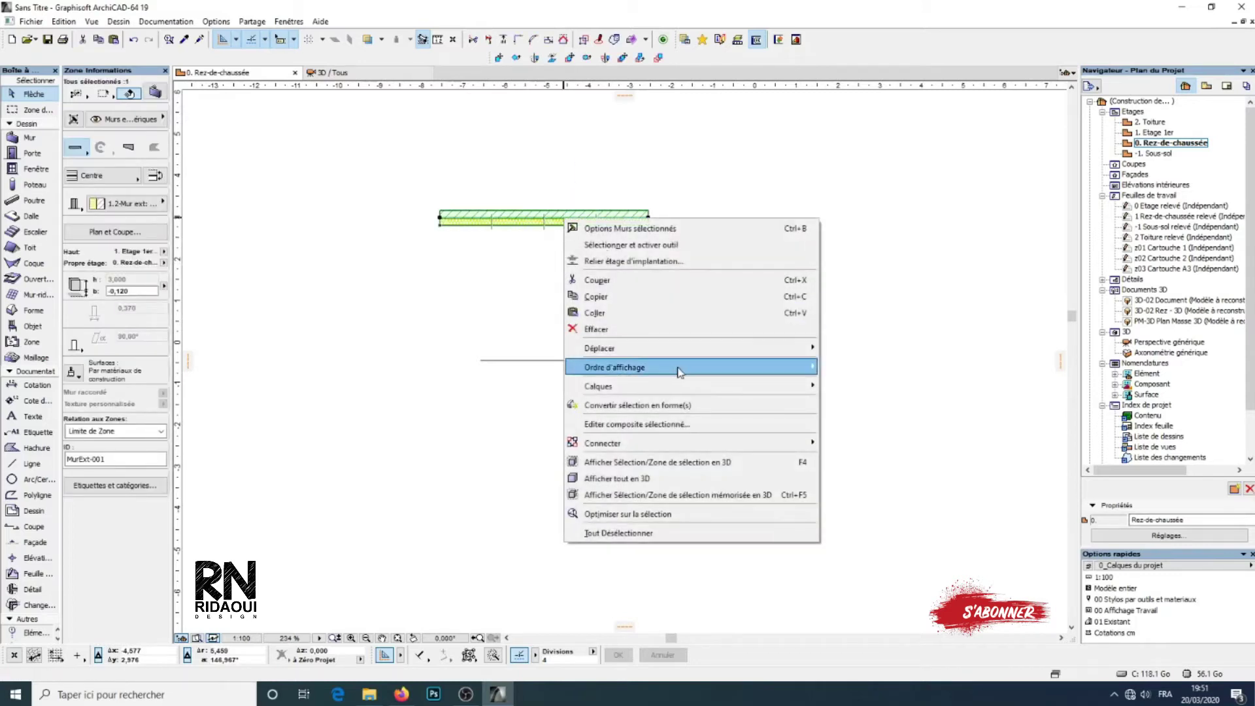
mouse_move(680, 352)
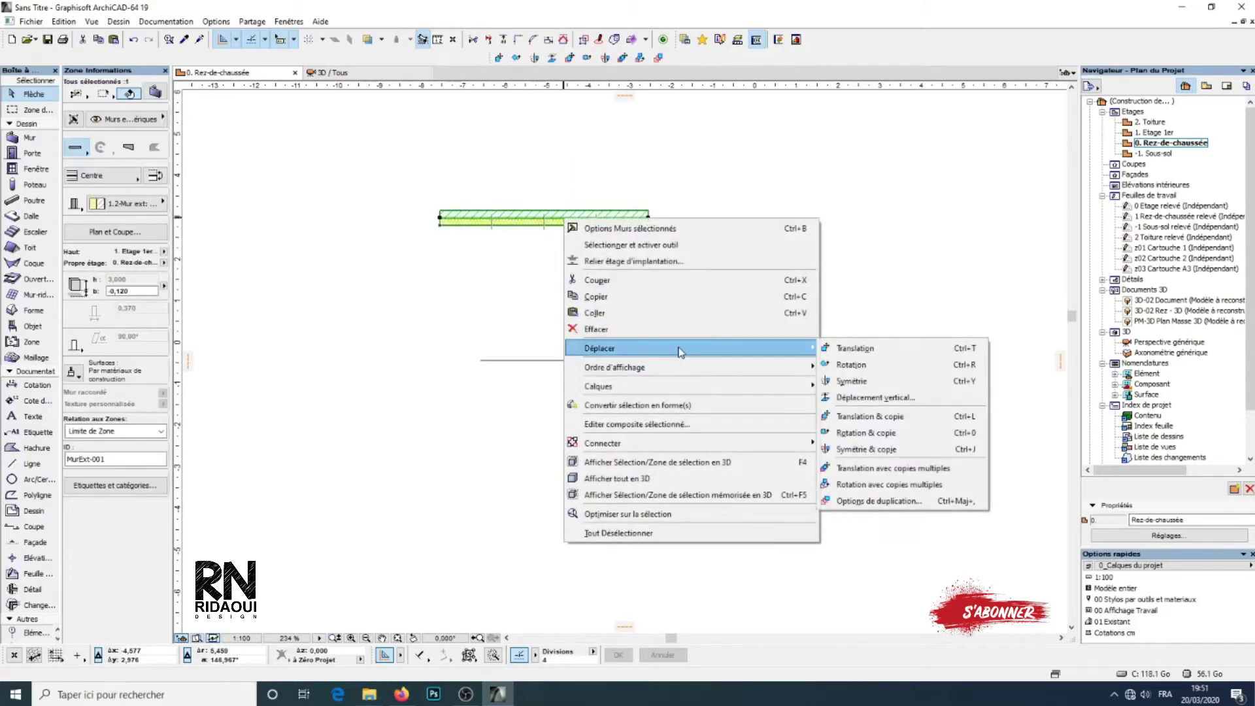
left_click(865, 368)
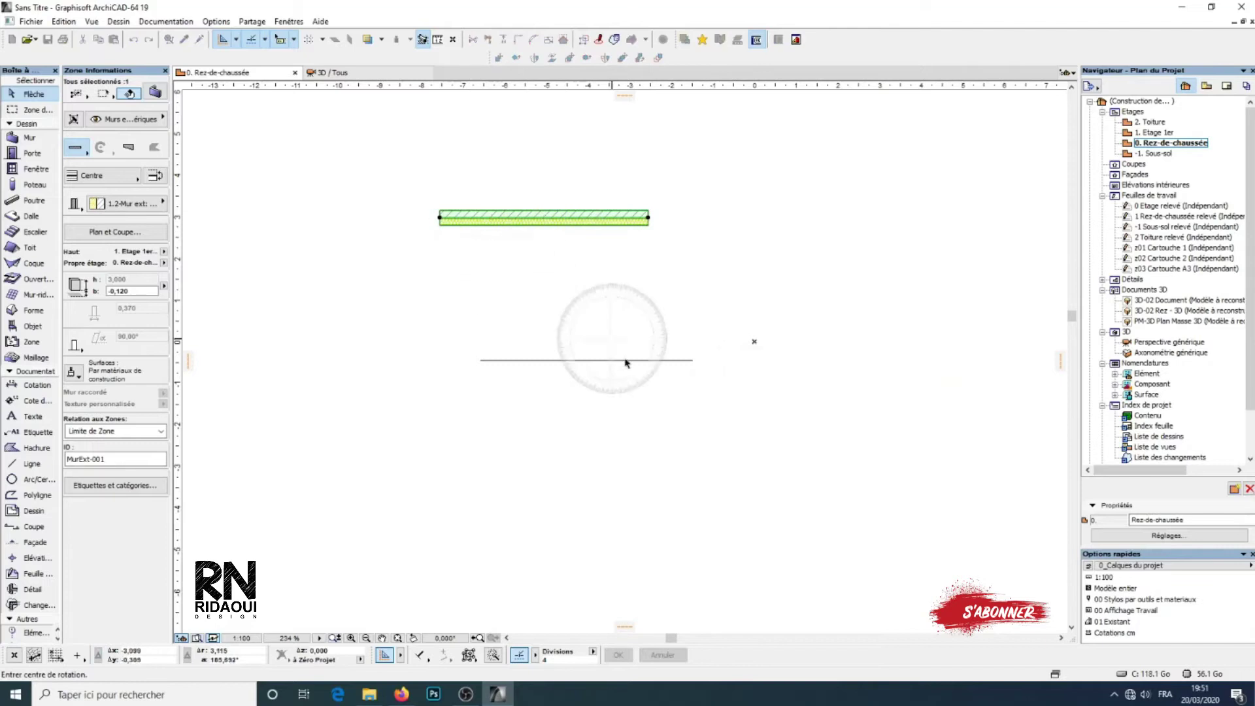
left_click(439, 219)
left_click(690, 218)
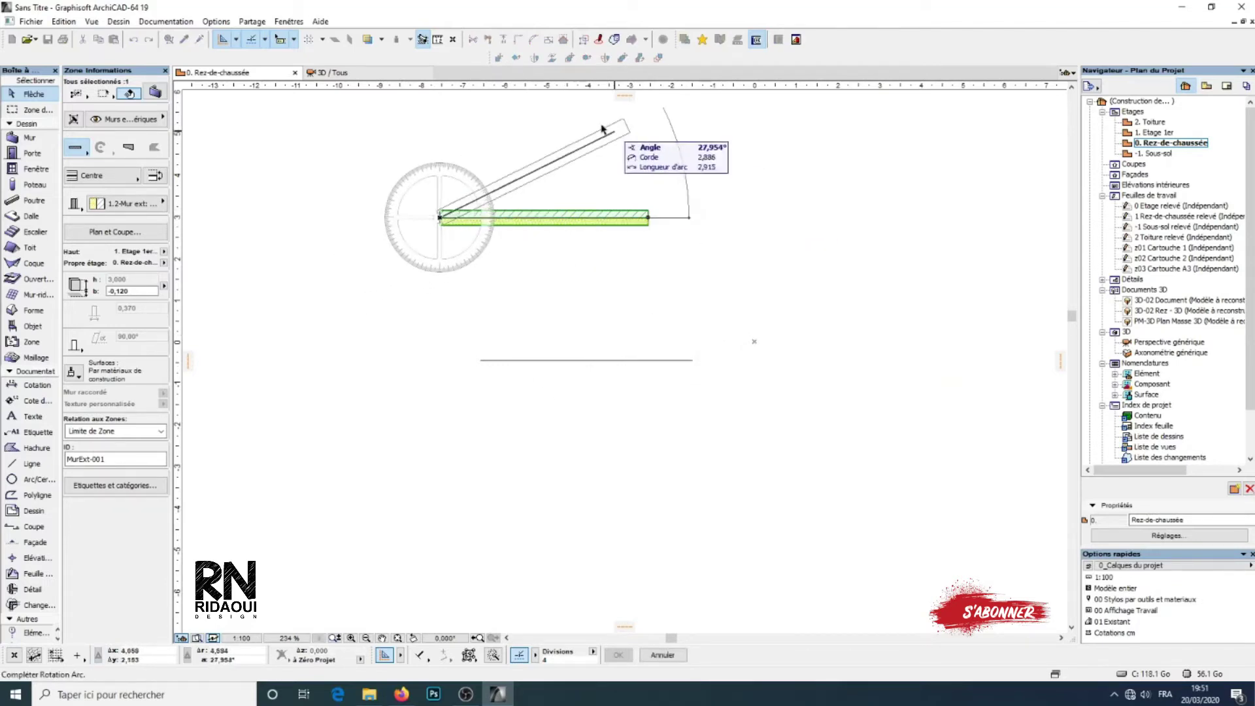
left_click(441, 124)
middle_click_drag(630, 326, 673, 507)
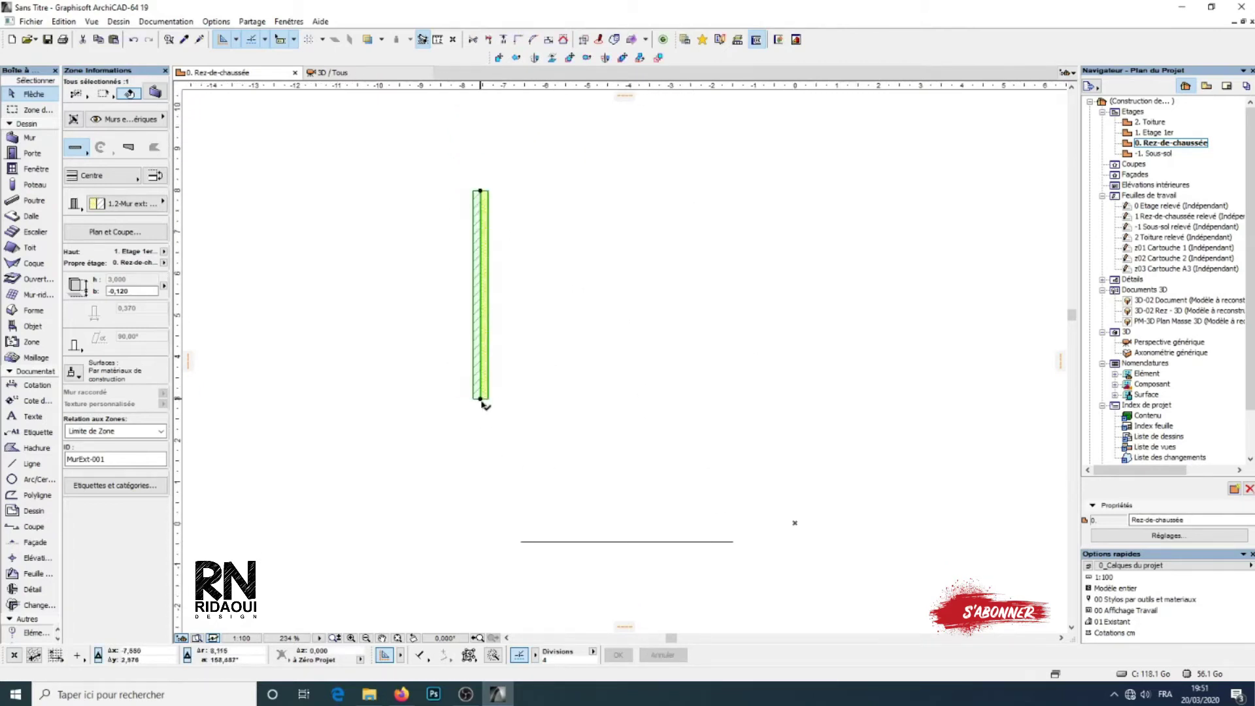
Step: Try rotating the wall about its lower end from its upper end, bringing it back to vertical
right_click(566, 388)
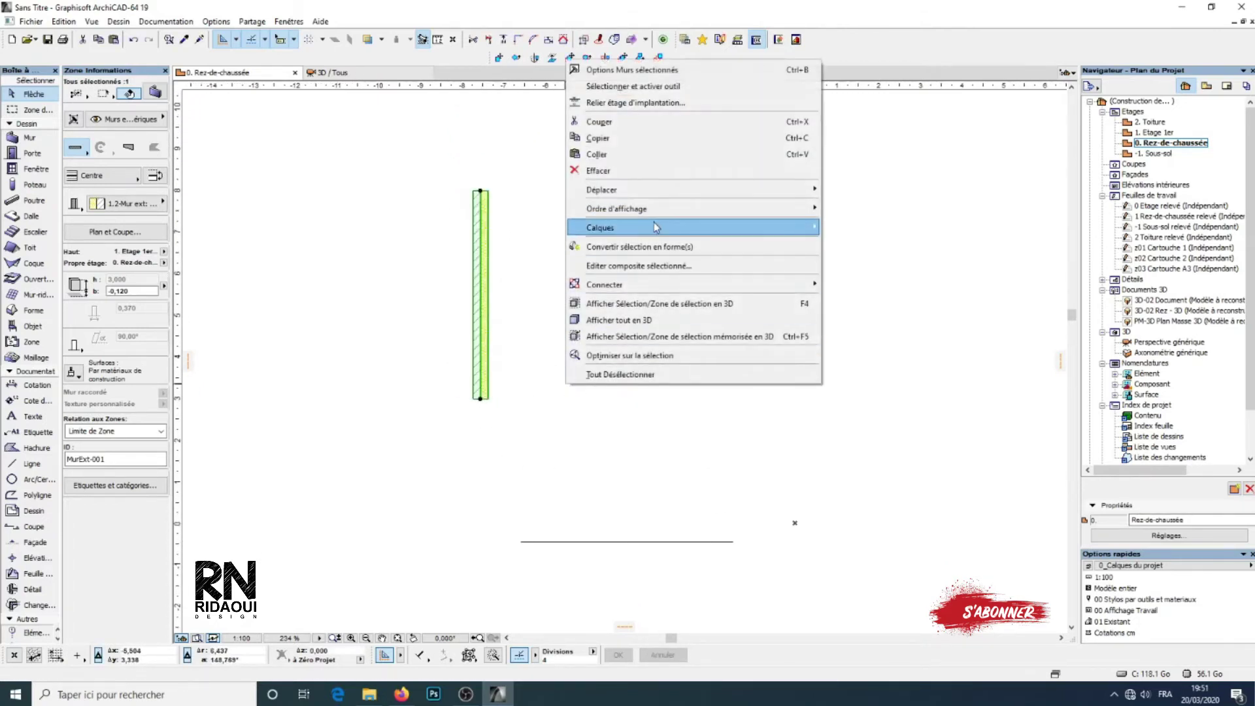
mouse_move(671, 198)
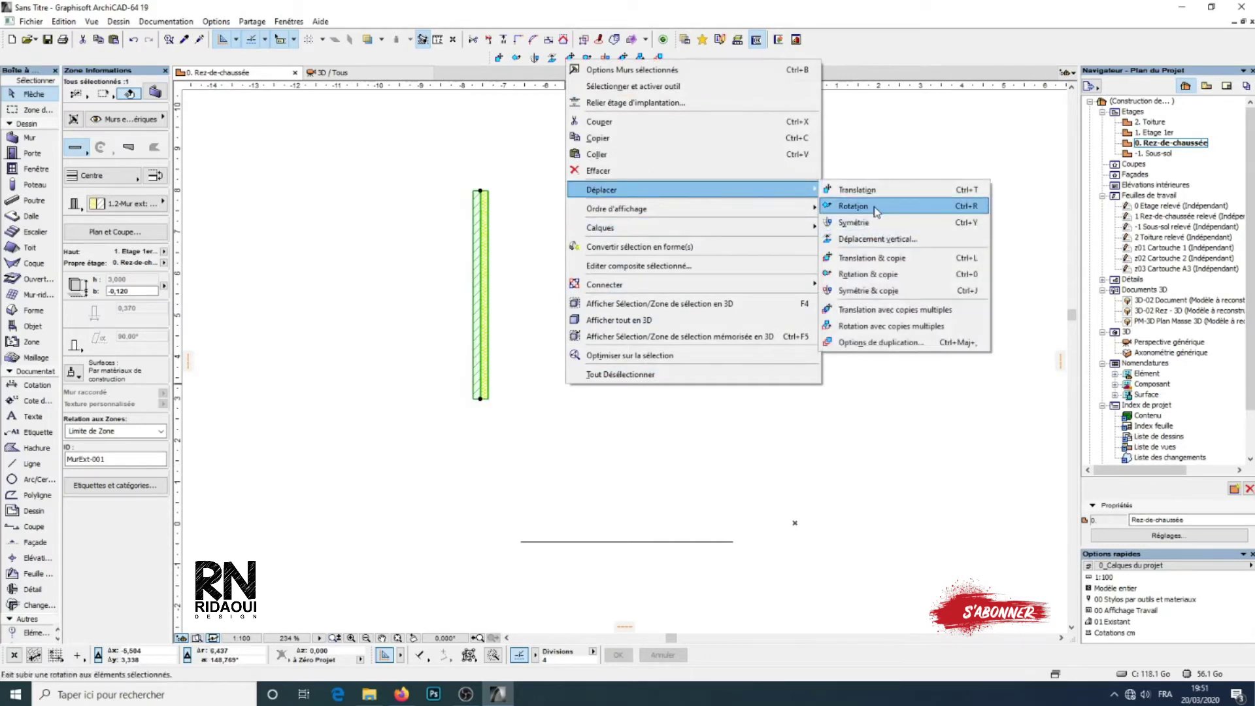
left_click(849, 205)
left_click(481, 398)
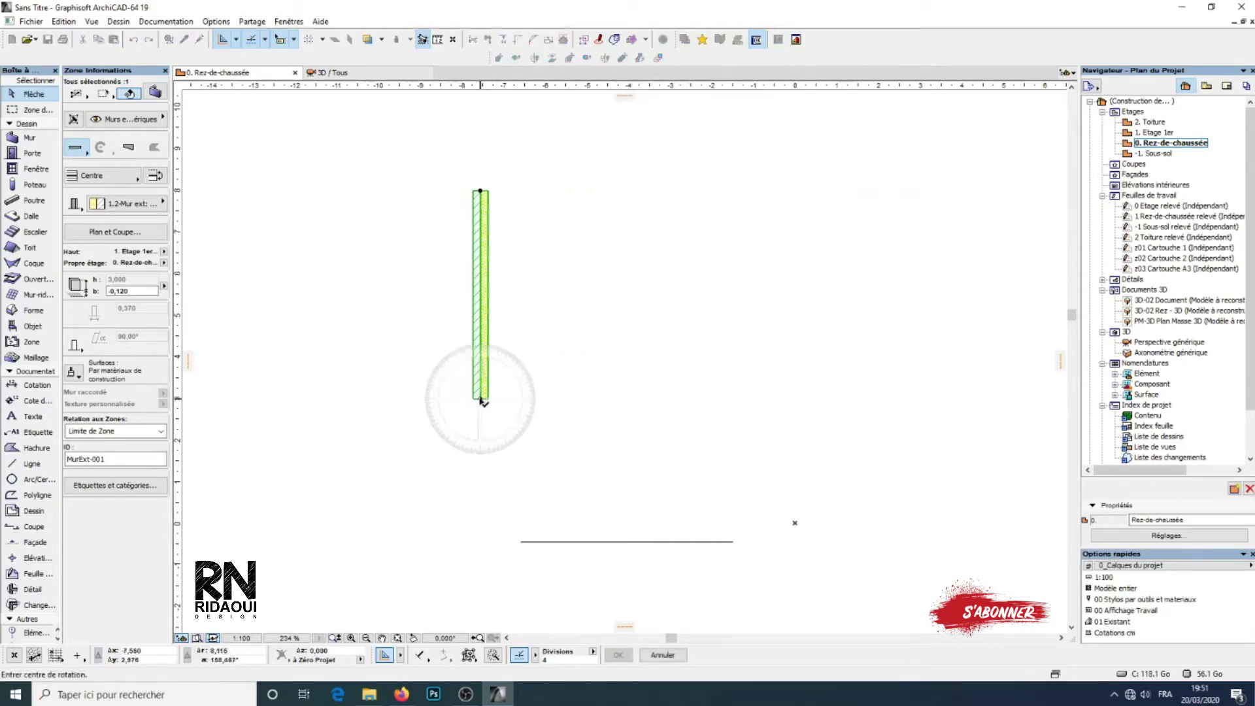
left_click(481, 192)
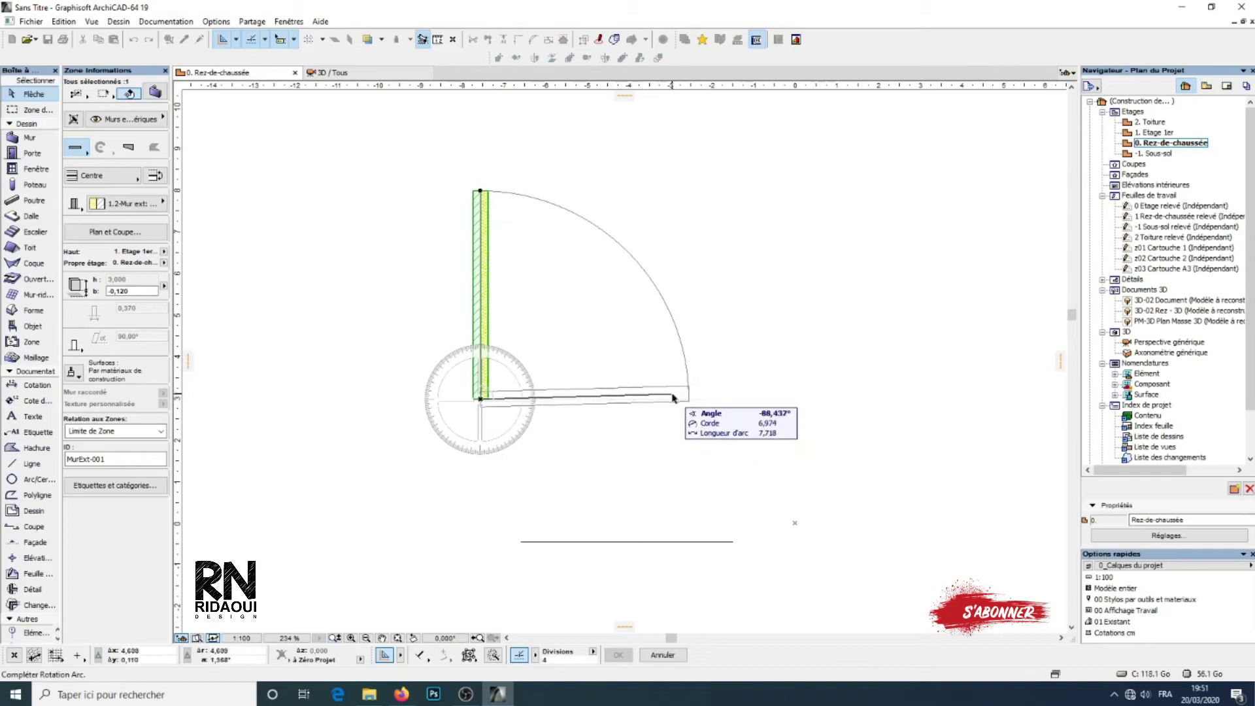
left_click(485, 181)
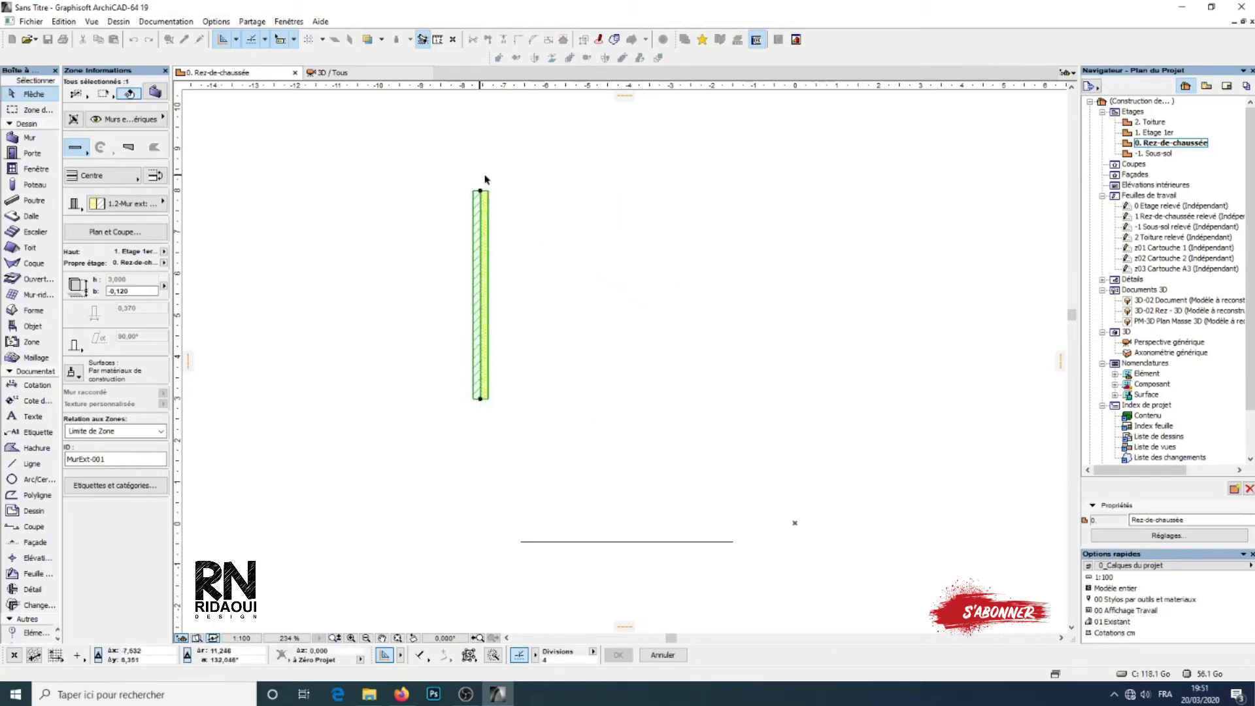
left_click(573, 282)
Step: Mirror the vertical wall with the Symétrie command across a vertical axis about 2 m to its right
middle_click_drag(589, 353, 564, 282)
left_click(510, 292)
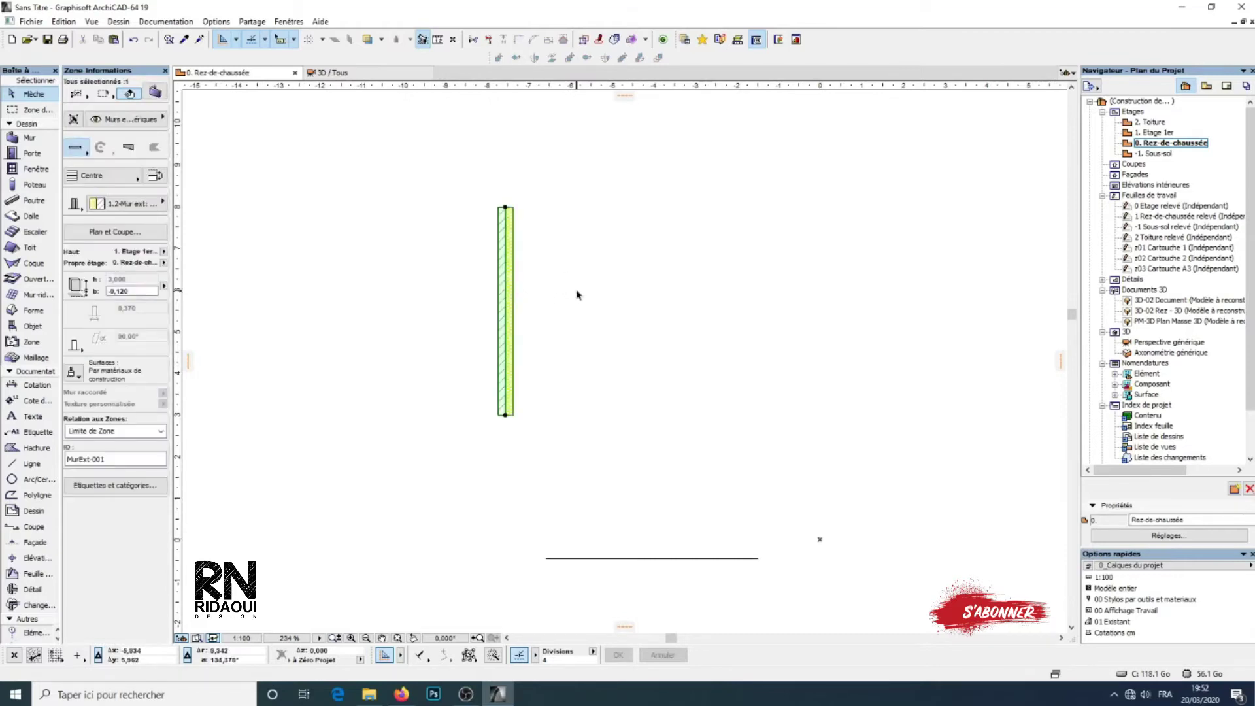
right_click(578, 292)
mouse_move(673, 422)
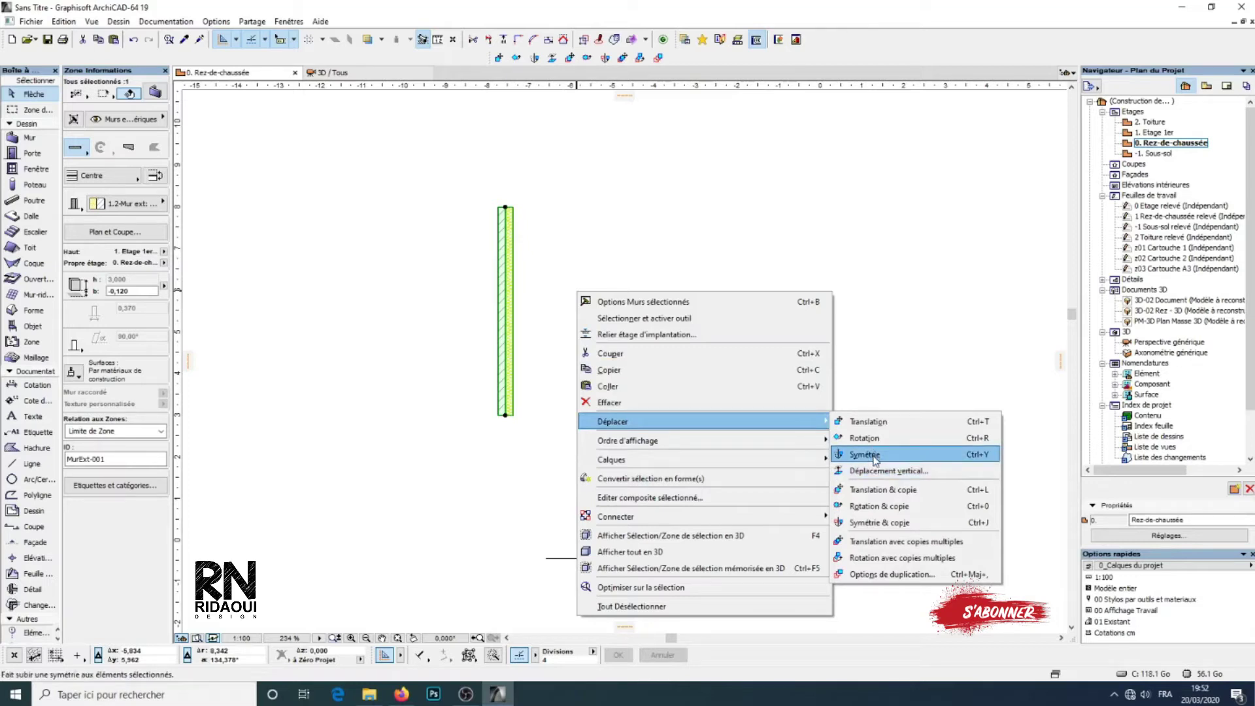
left_click(874, 456)
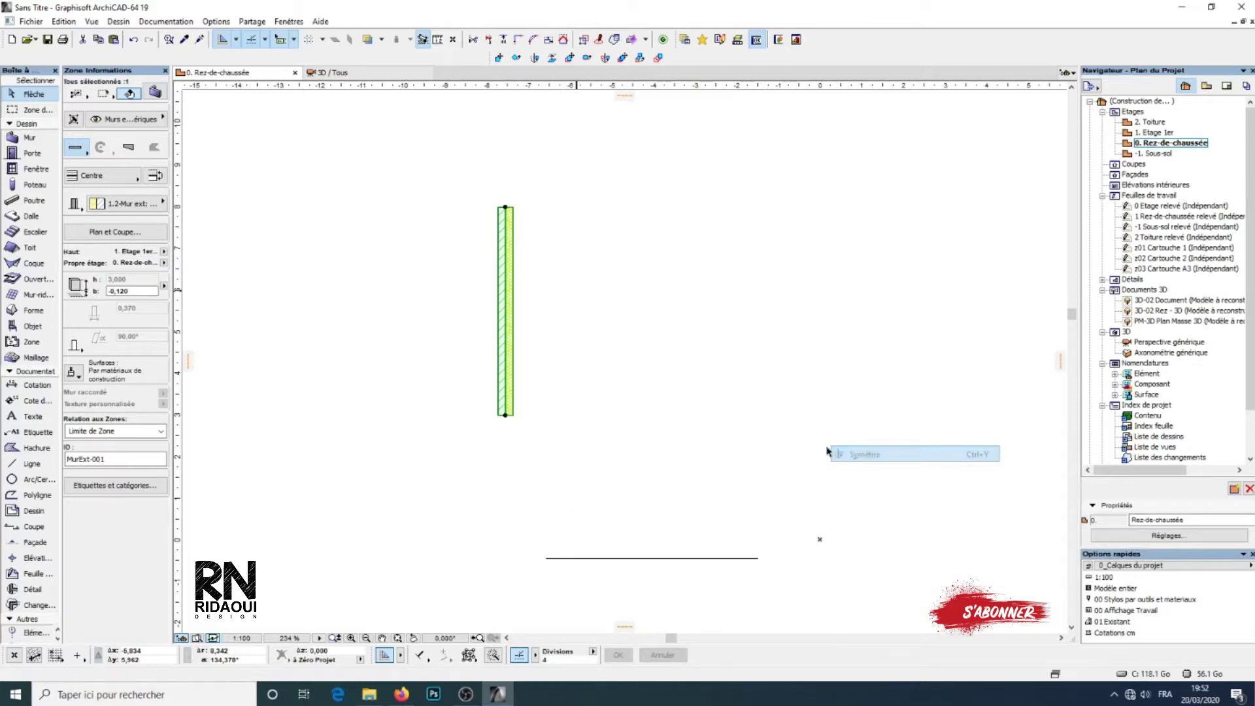
left_click(586, 198)
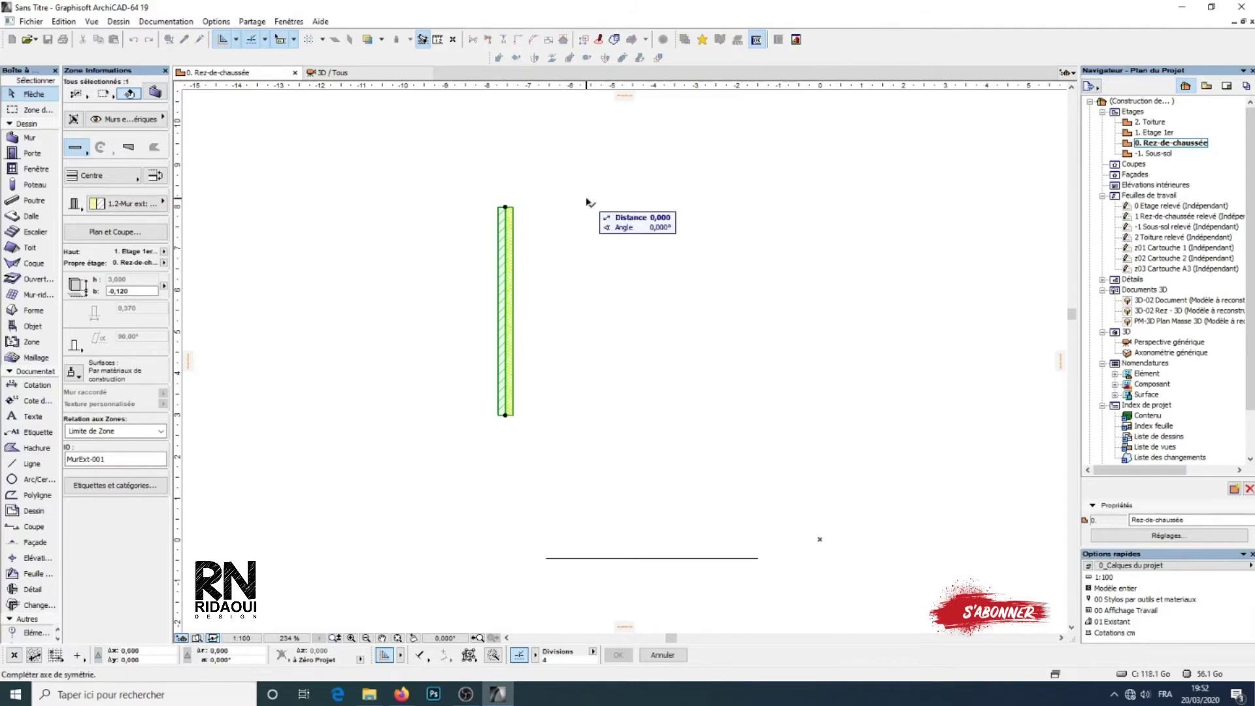
left_click(586, 439)
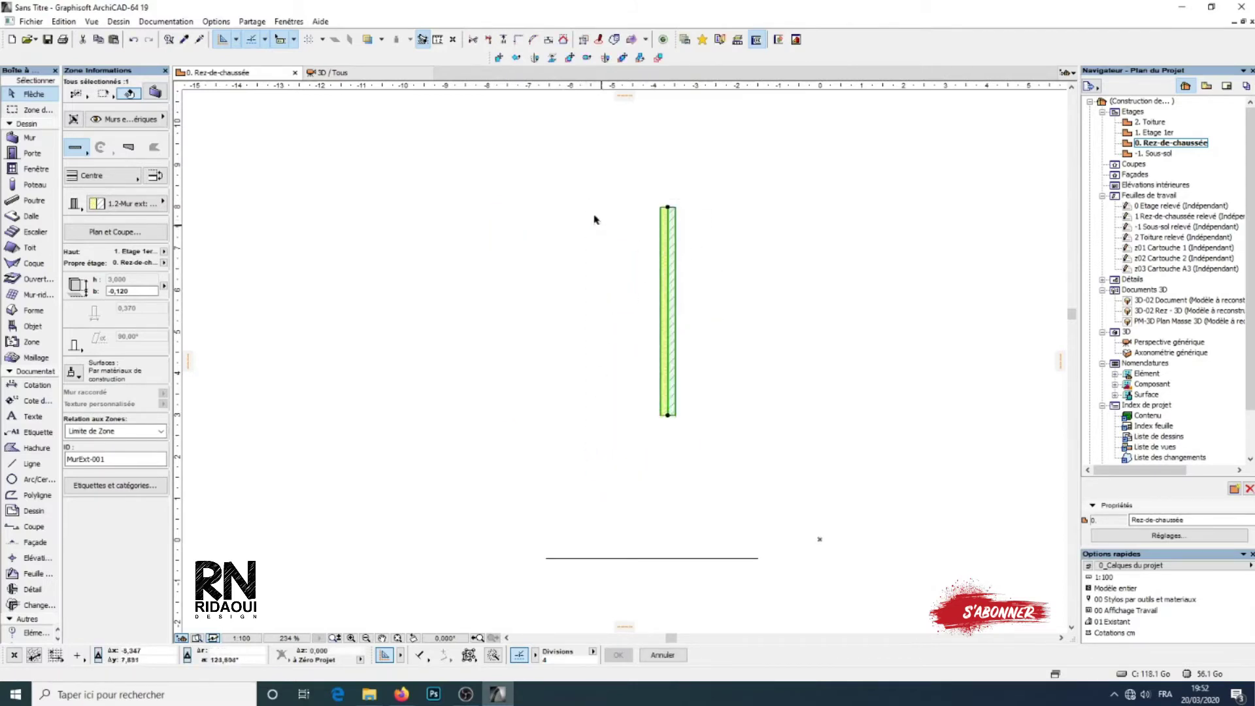
Step: Mirror the vertical wall back to the left with the Symétrie command across a vertical axis about 2 m away, and deselect it
right_click(591, 176)
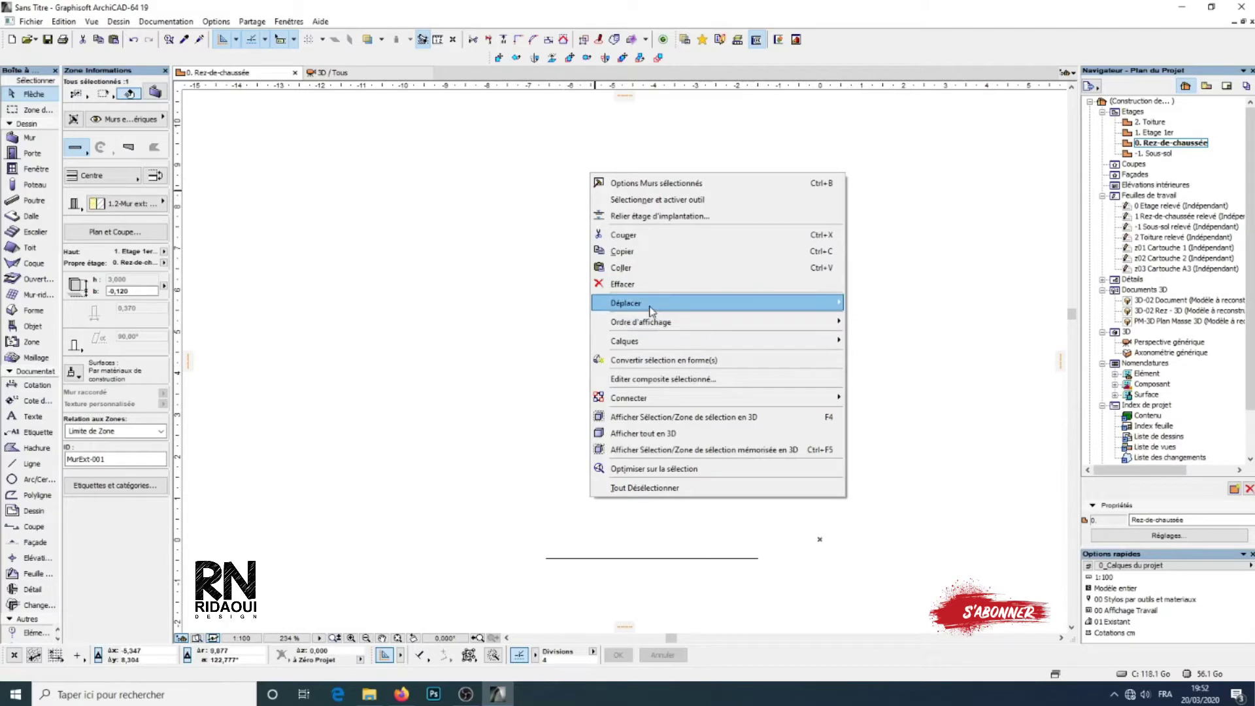
mouse_move(634, 303)
left_click(880, 336)
left_click(590, 188)
left_click(591, 436)
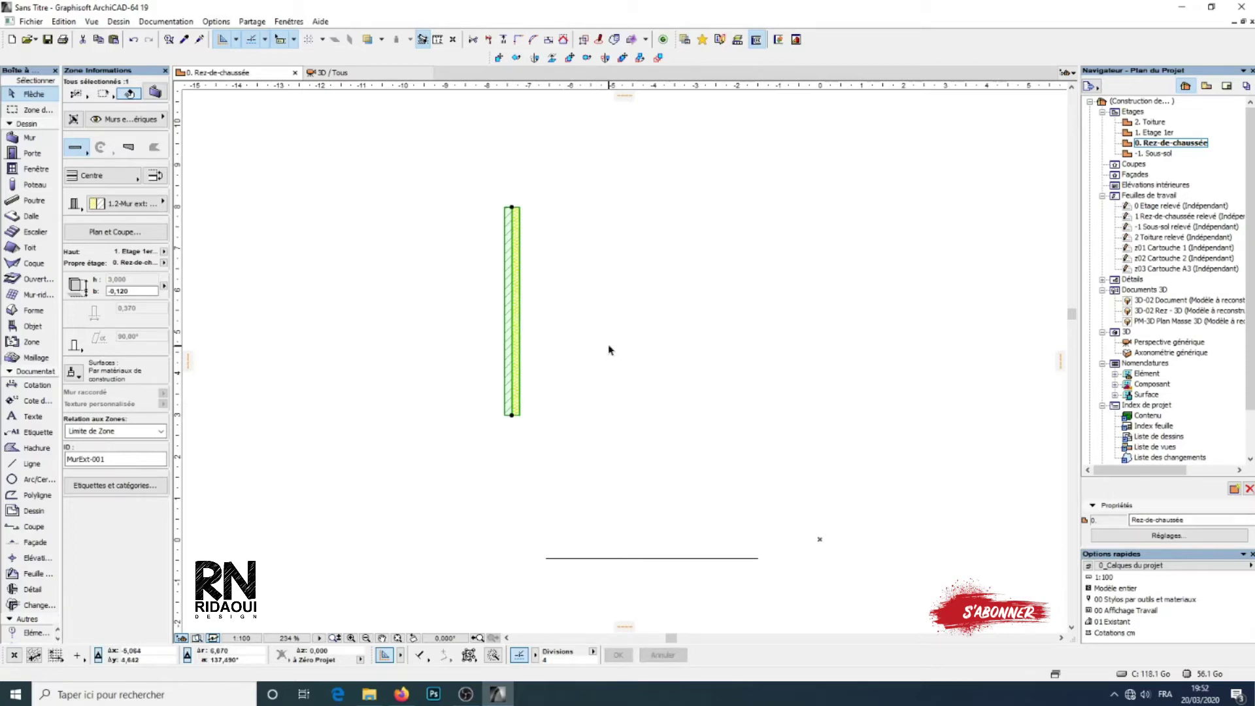
left_click(613, 182)
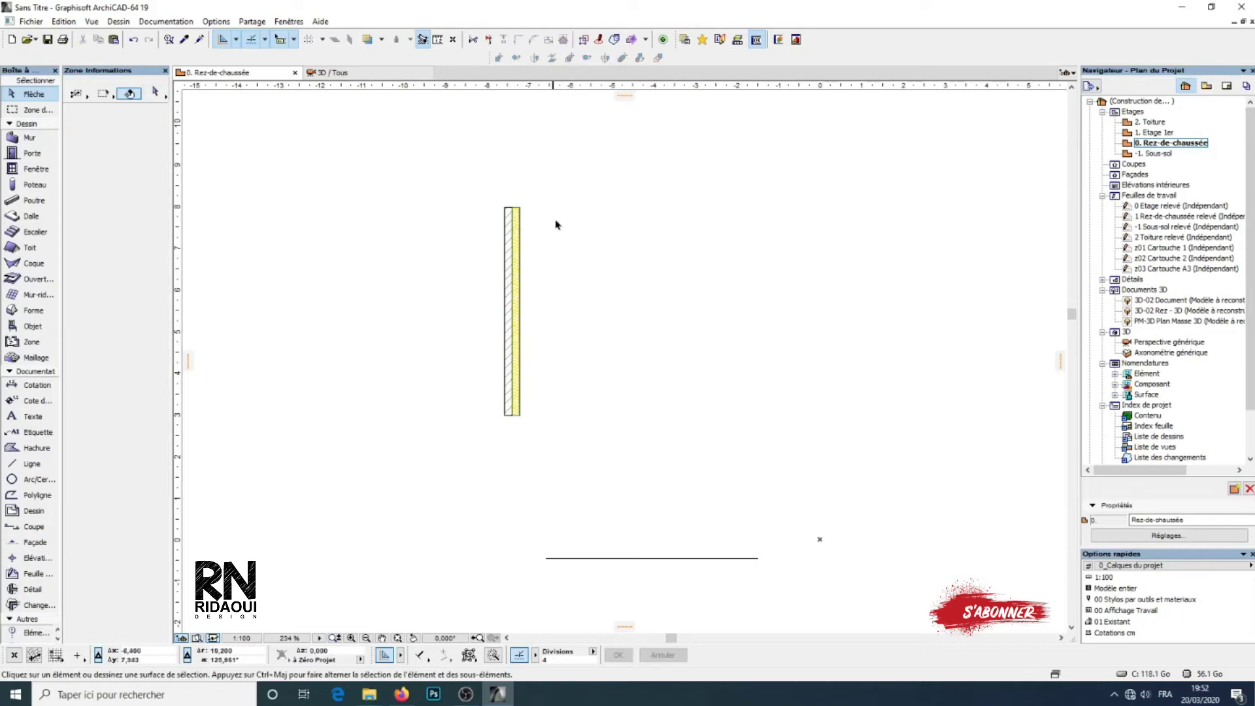
Step: Copy the vertical wall about 2 m to the right with Translation & copie, using its lower end as reference point
left_click(515, 290)
right_click(588, 273)
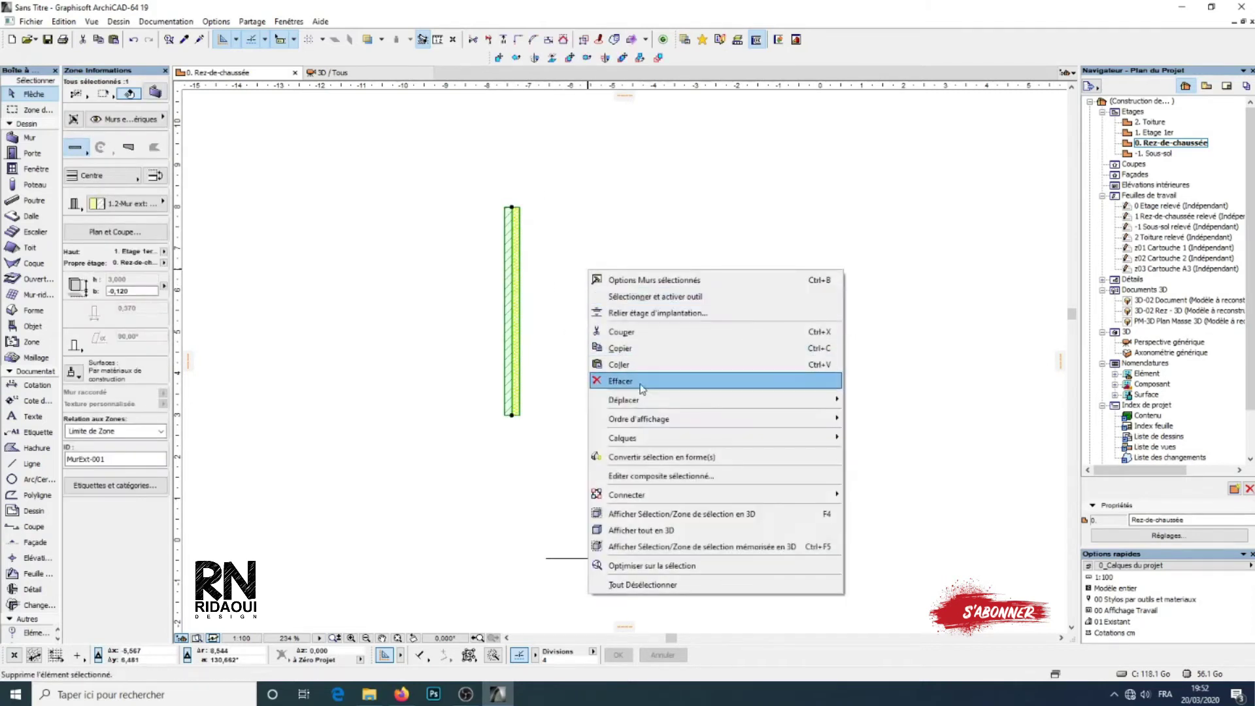
mouse_move(649, 401)
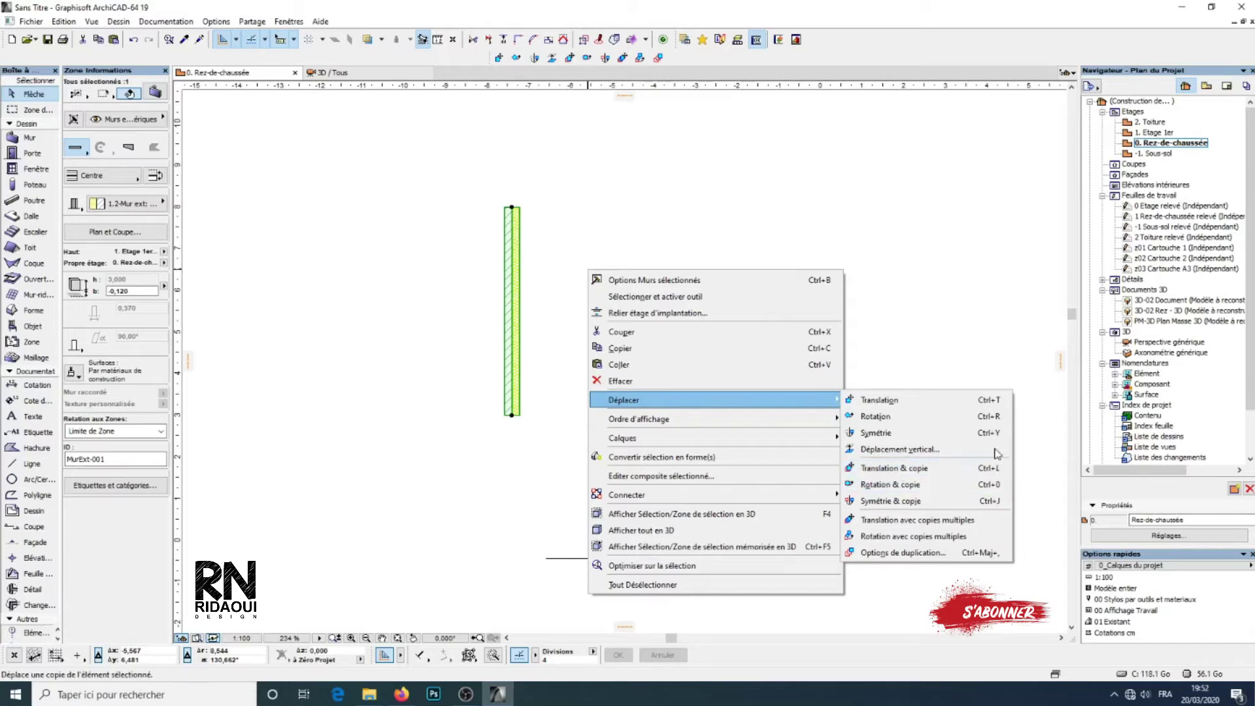
left_click(906, 470)
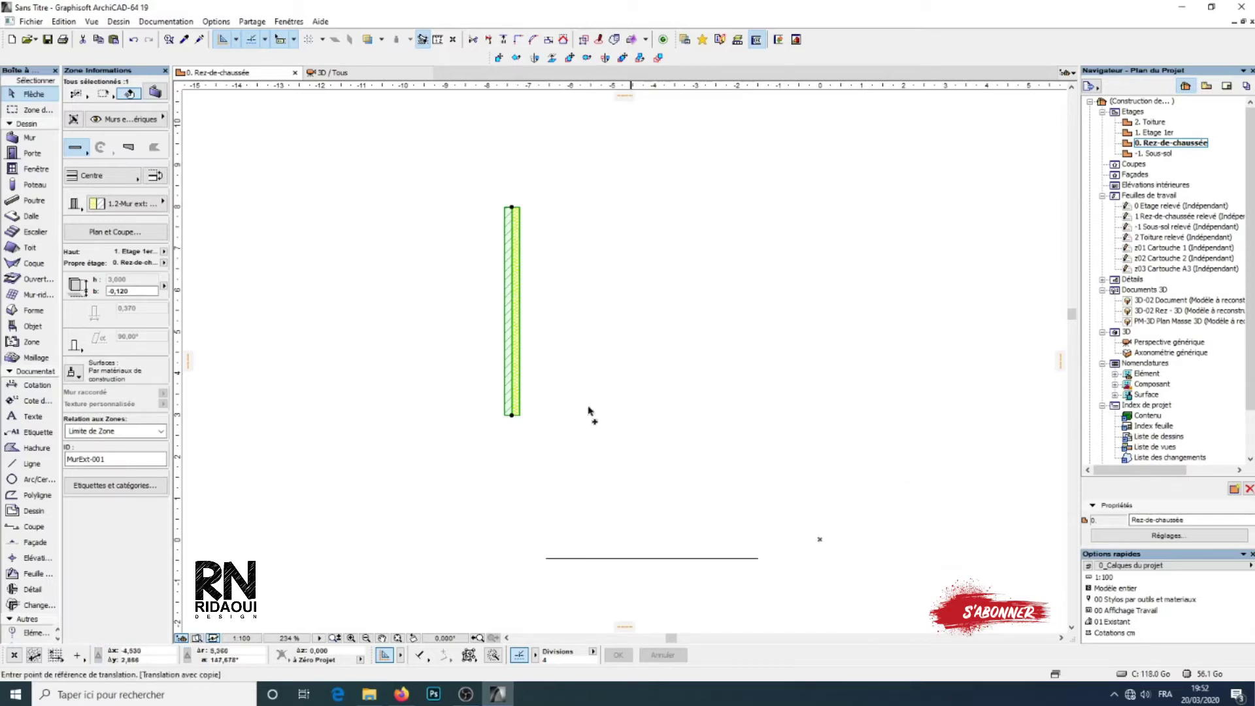
left_click(513, 416)
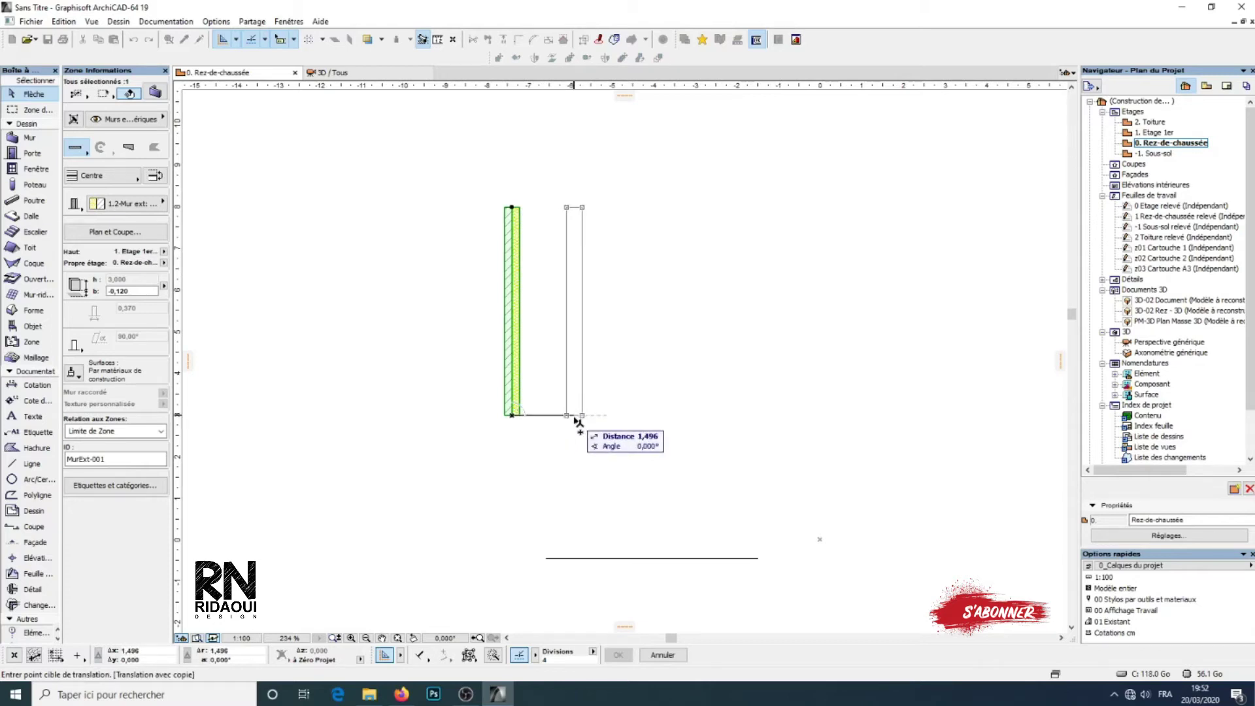
left_click(594, 416)
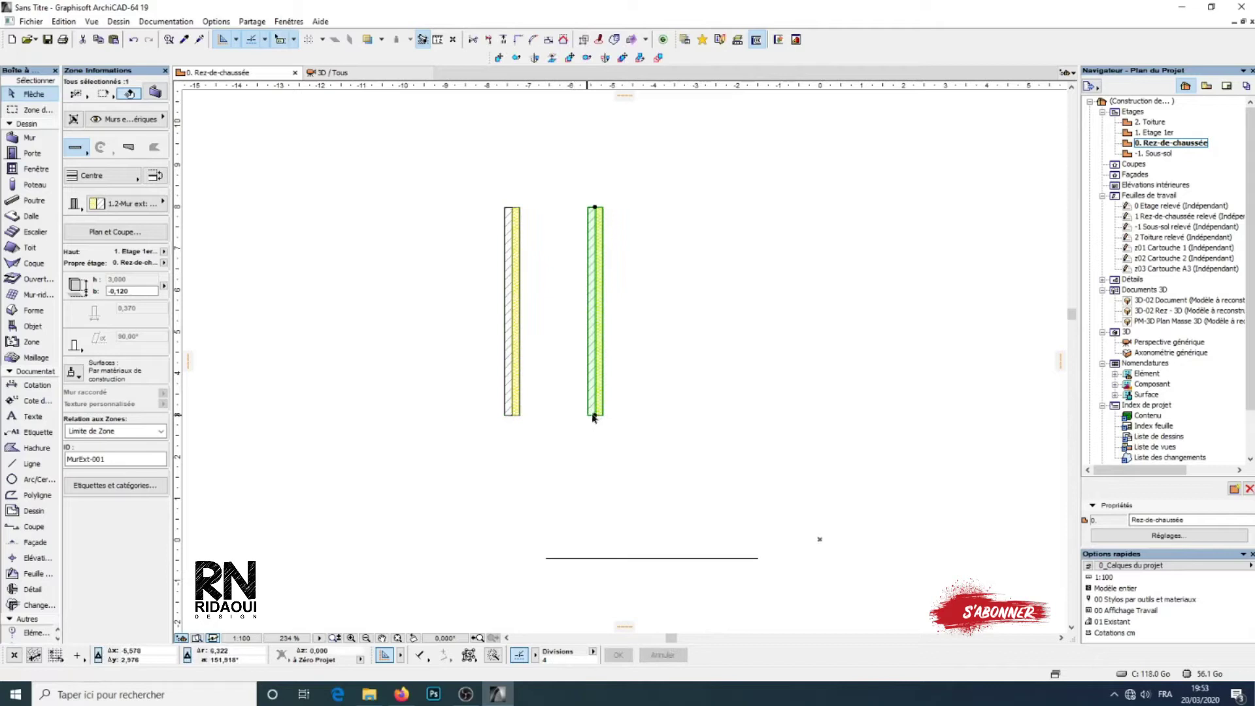
left_click(596, 416)
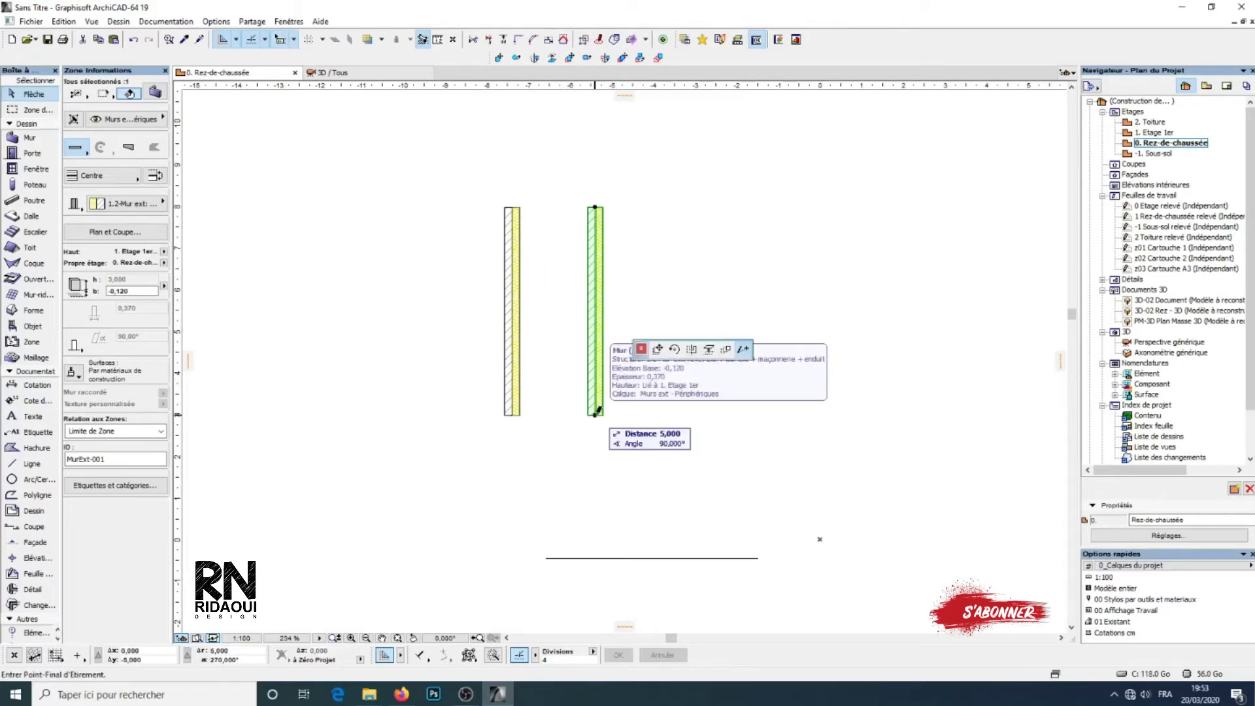
right_click(597, 418)
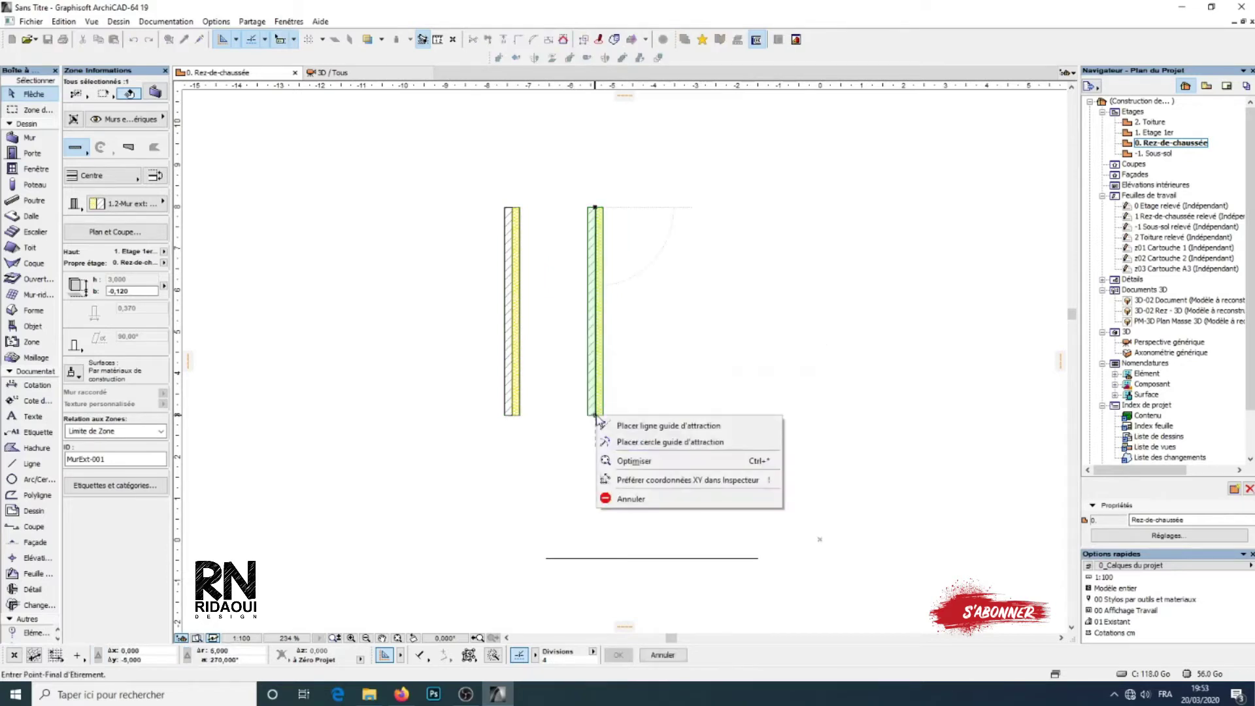
left_click(649, 400)
left_click(595, 410)
right_click(596, 410)
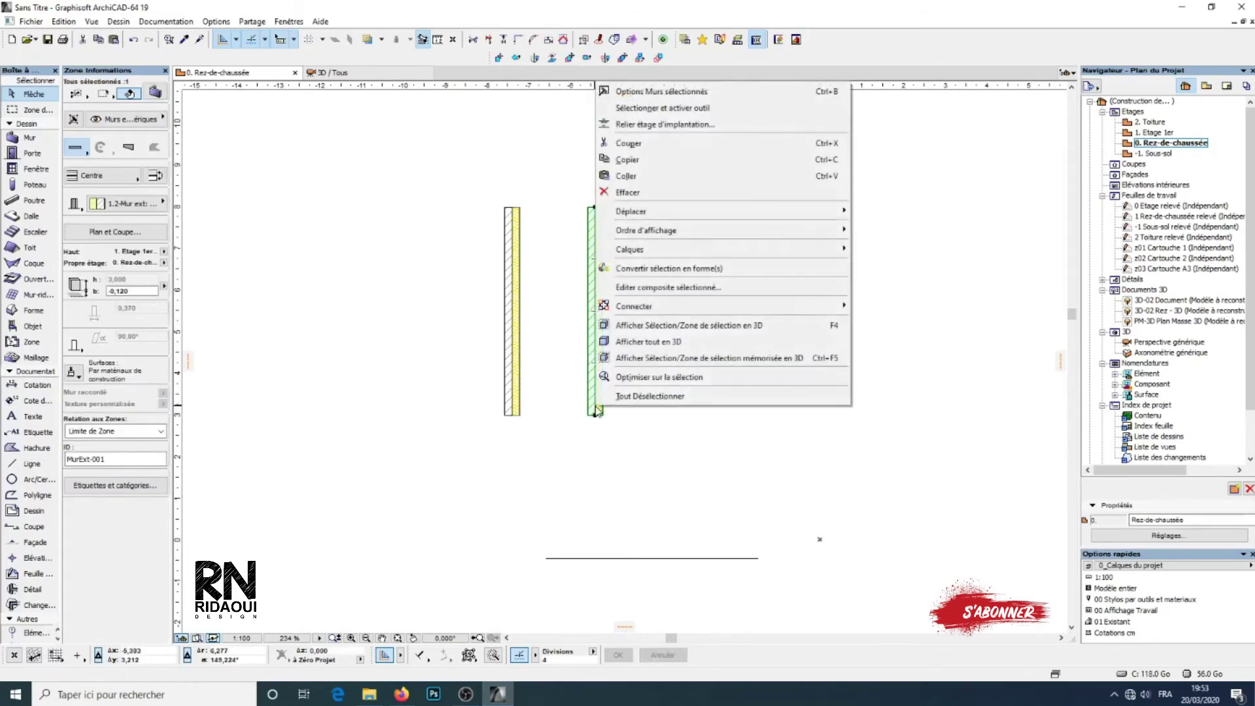
mouse_move(704, 210)
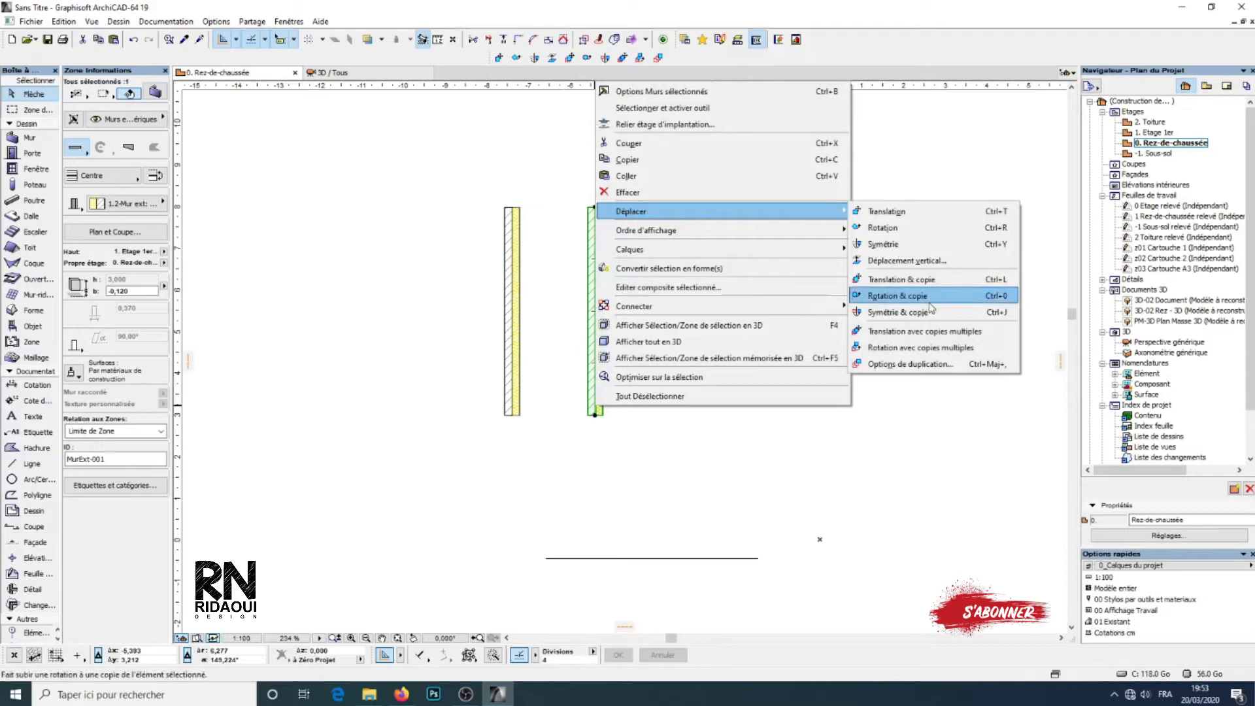
left_click(887, 280)
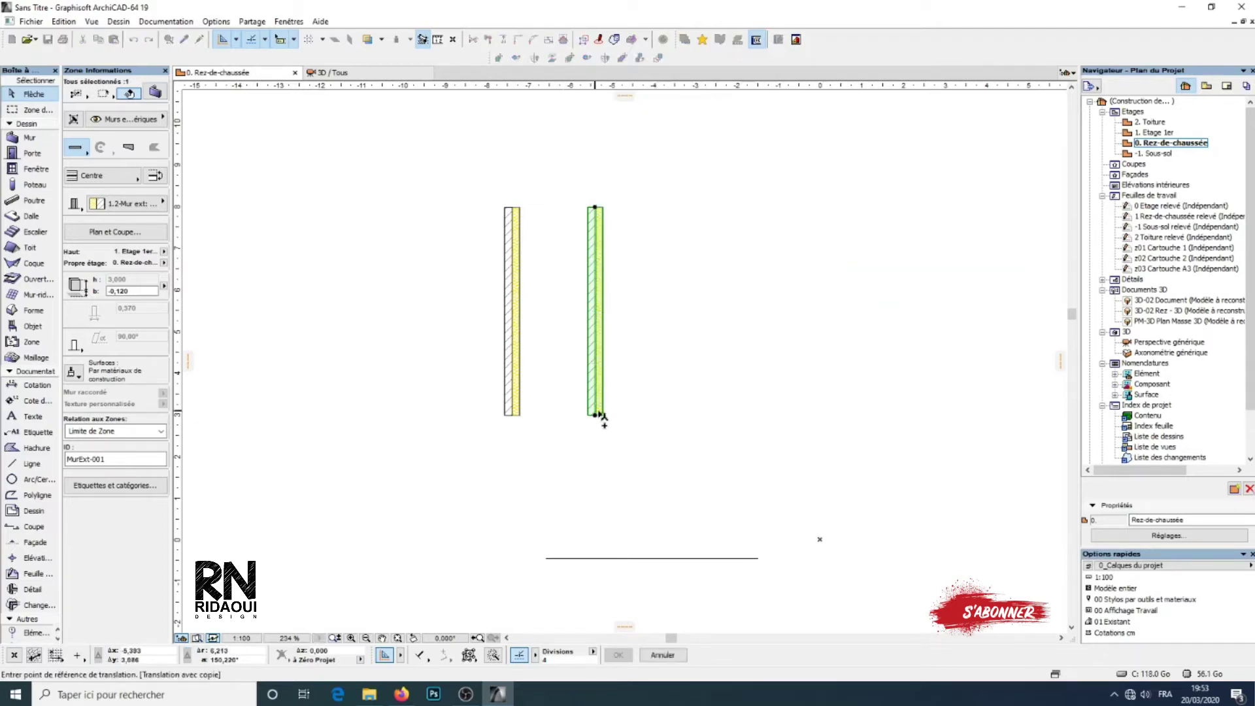
key("Escape")
key("Escape")
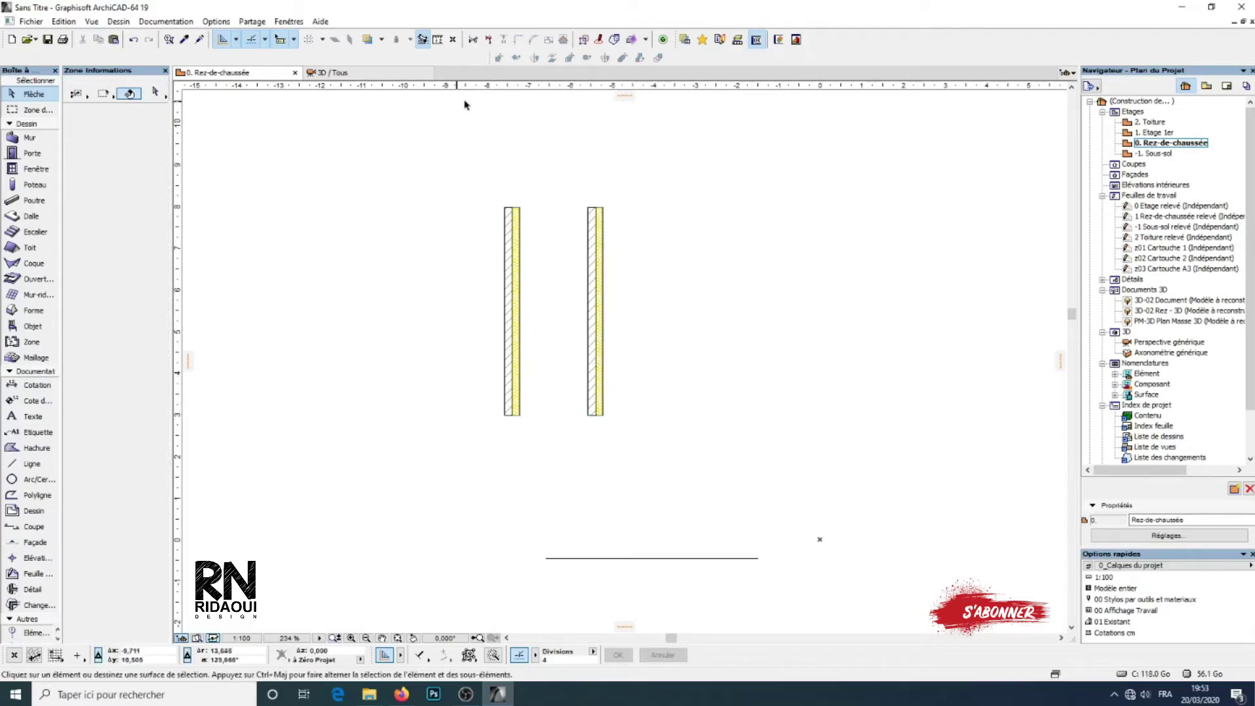
Step: Add two more wall copies to the right with Translation & copie, each about 1.2 m from the previous wall, and deselect
left_click(594, 304)
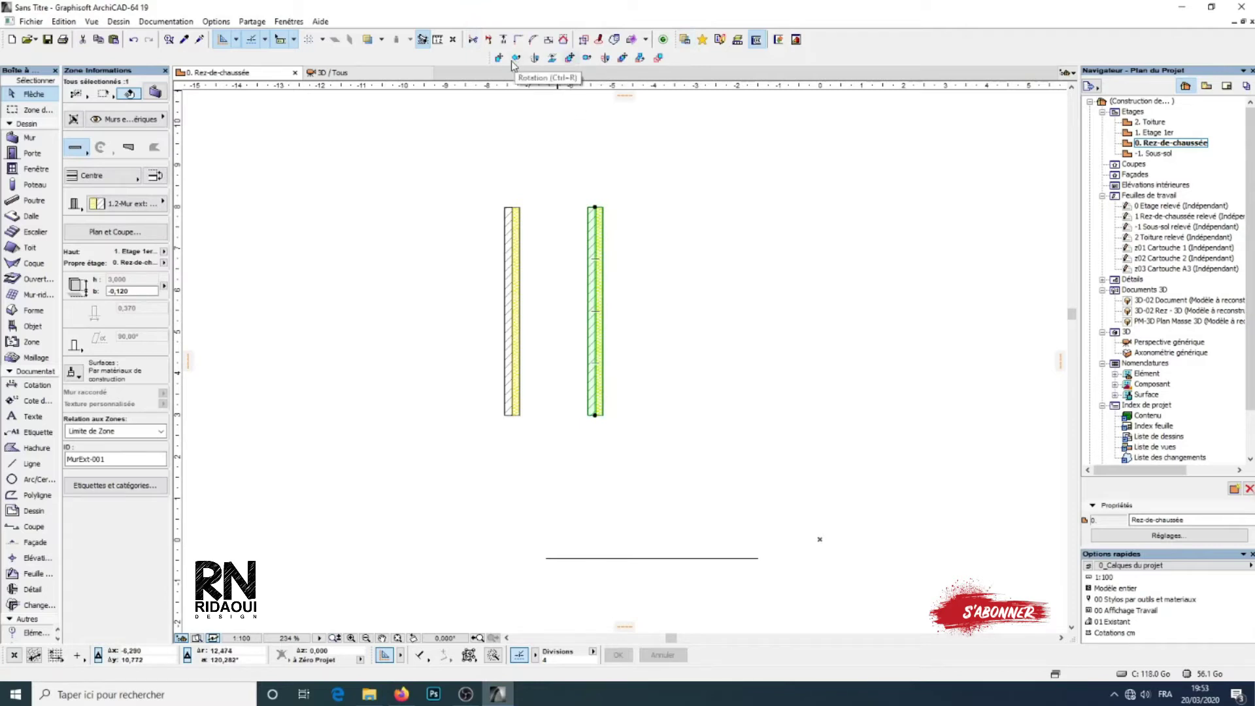
left_click(570, 57)
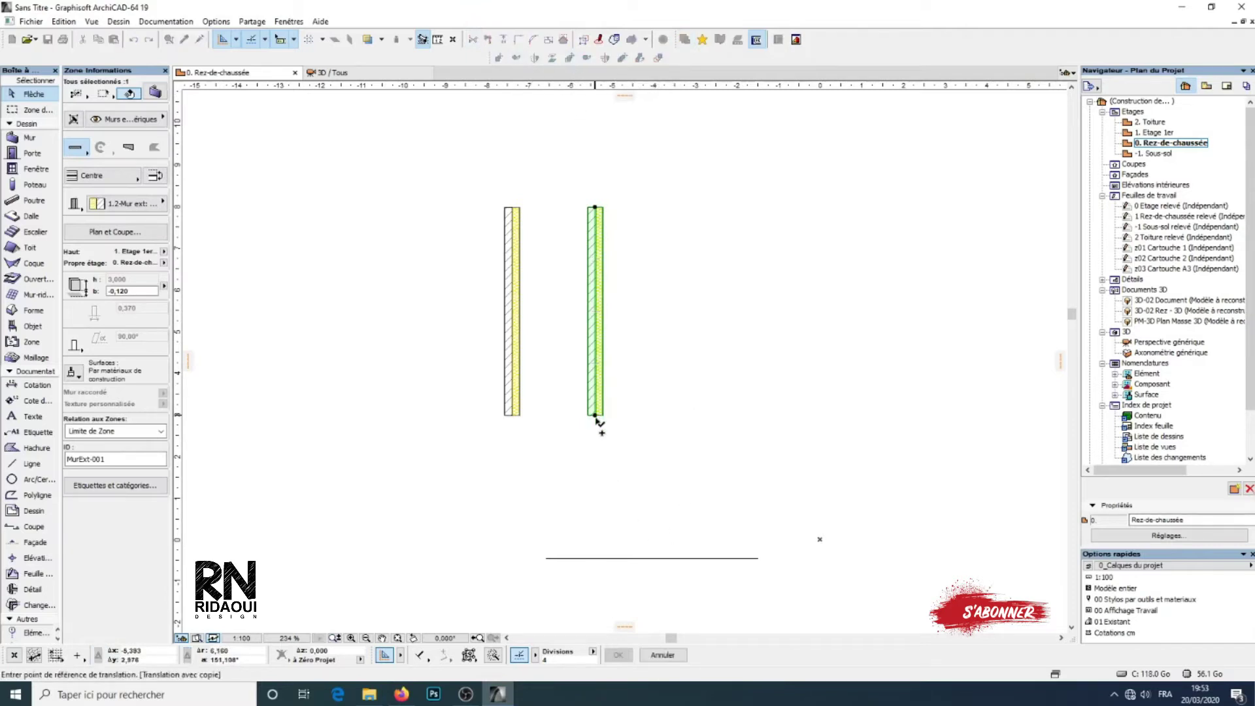
left_click(595, 416)
left_click(643, 416)
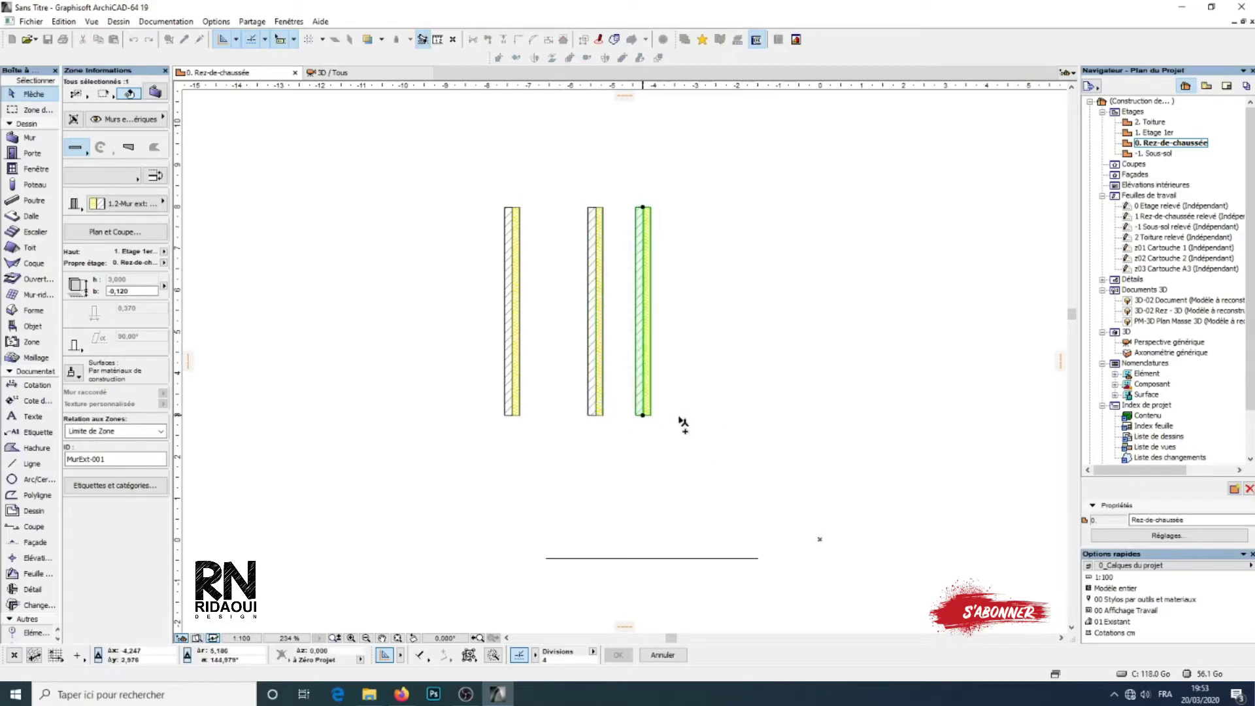
key("ctrl+shift+d")
left_click(642, 416)
left_click(692, 415)
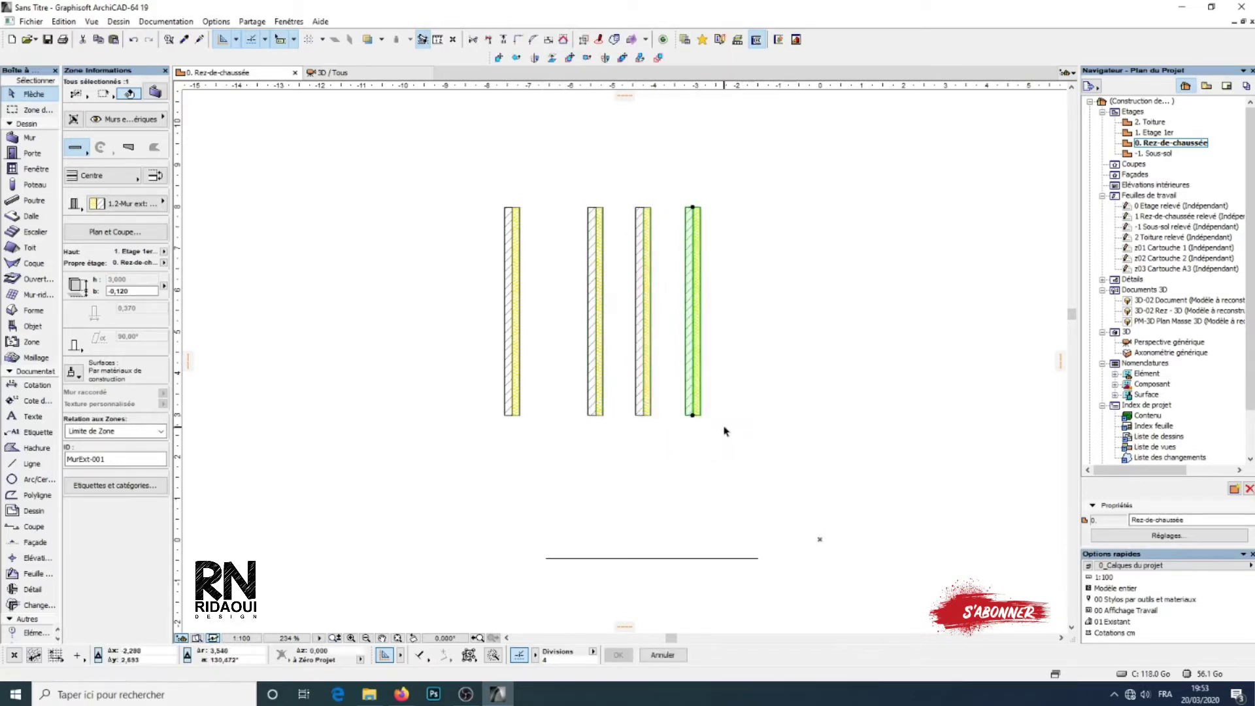
key("Escape")
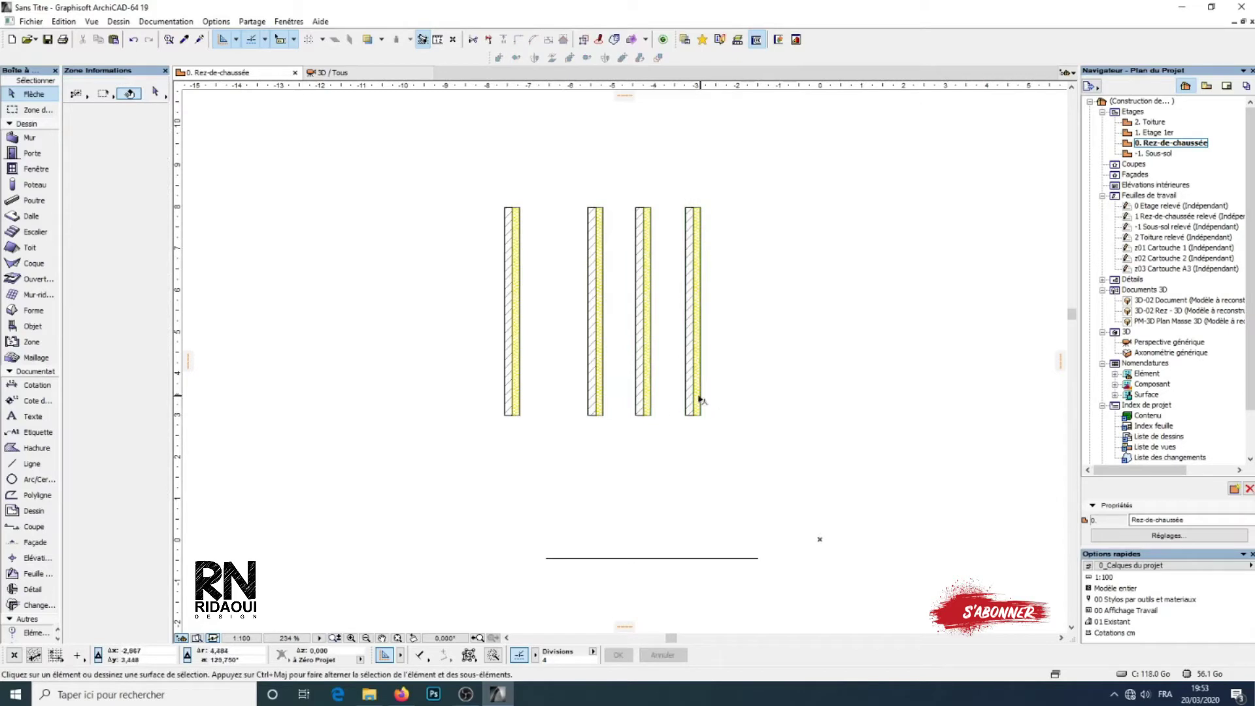
left_click(697, 399)
key("Escape")
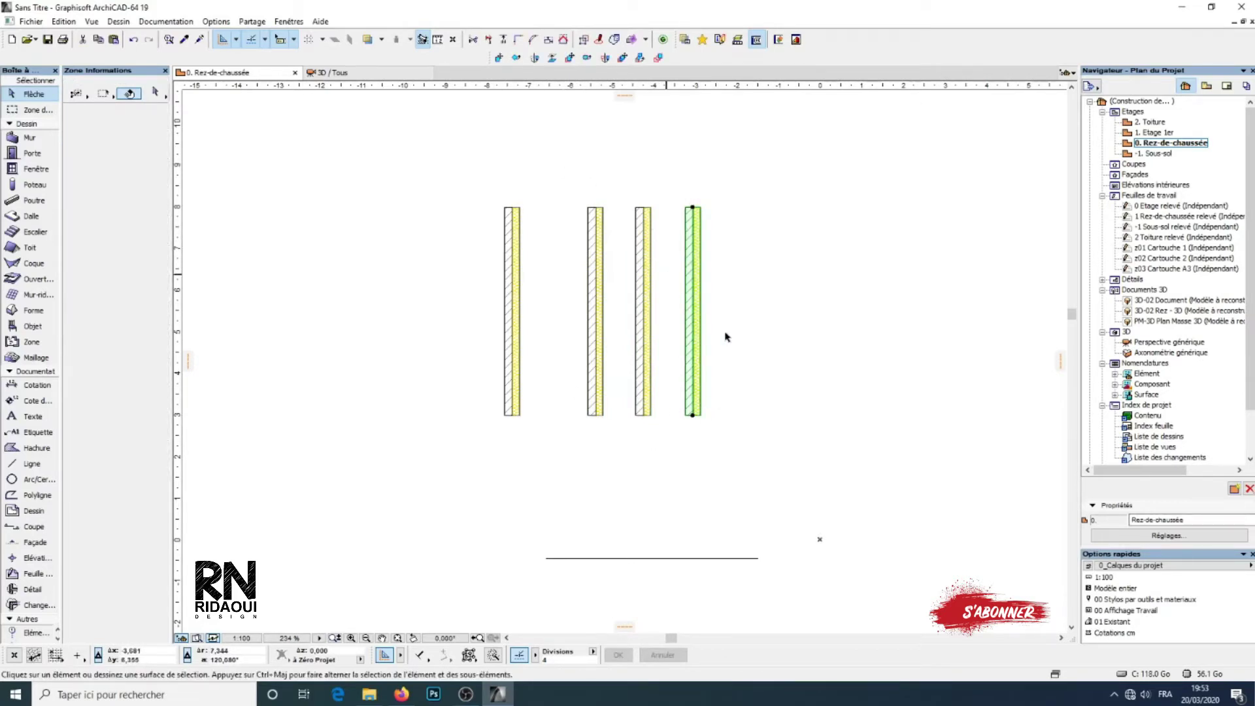
scroll(725, 336, "down", 3)
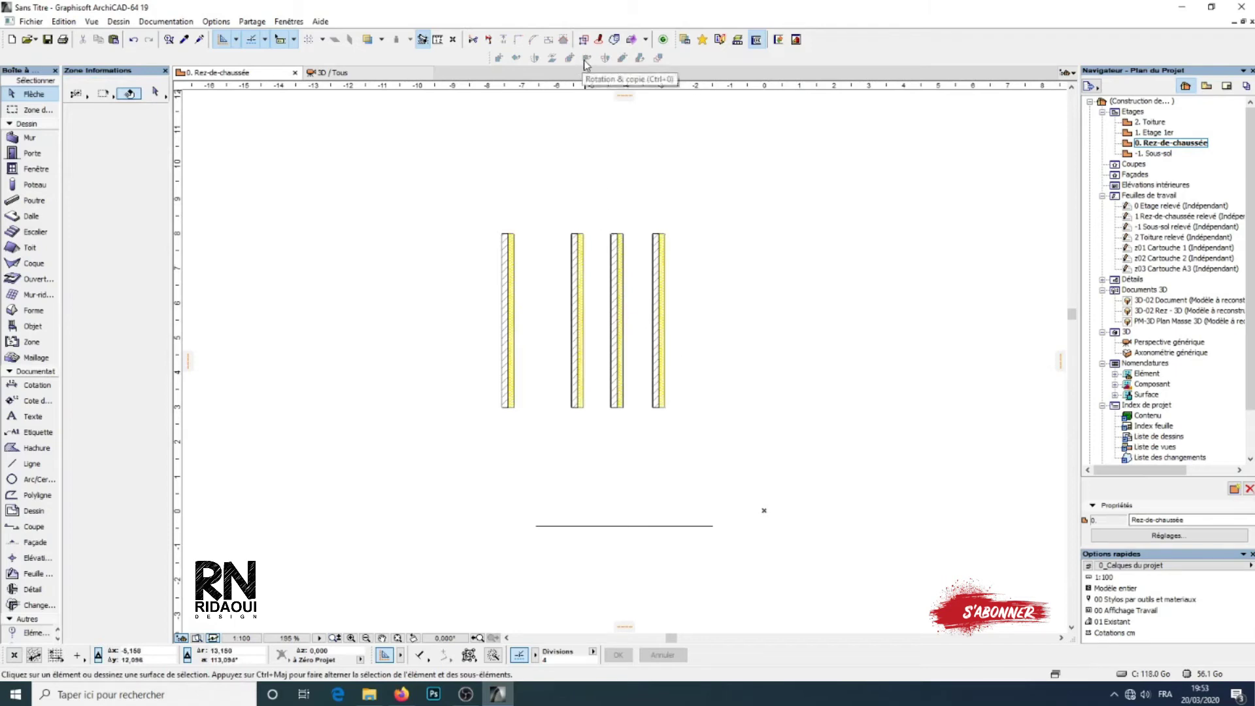
left_click(662, 391)
right_click(663, 385)
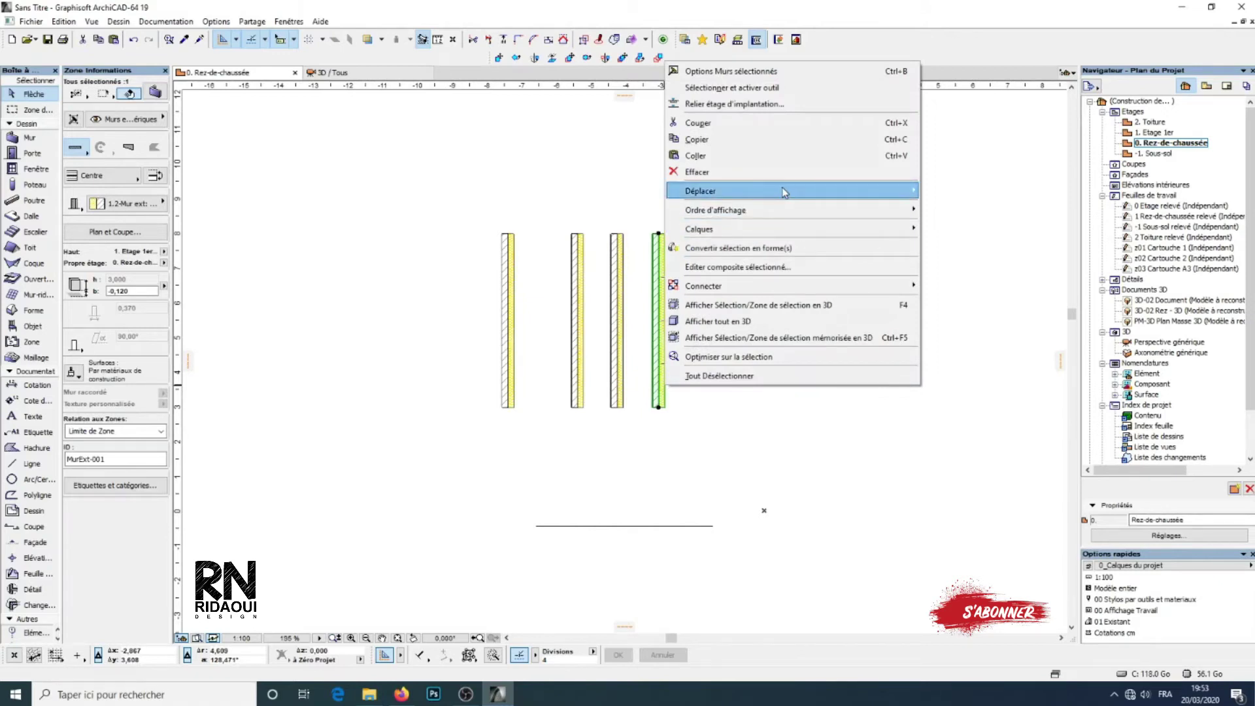
mouse_move(787, 191)
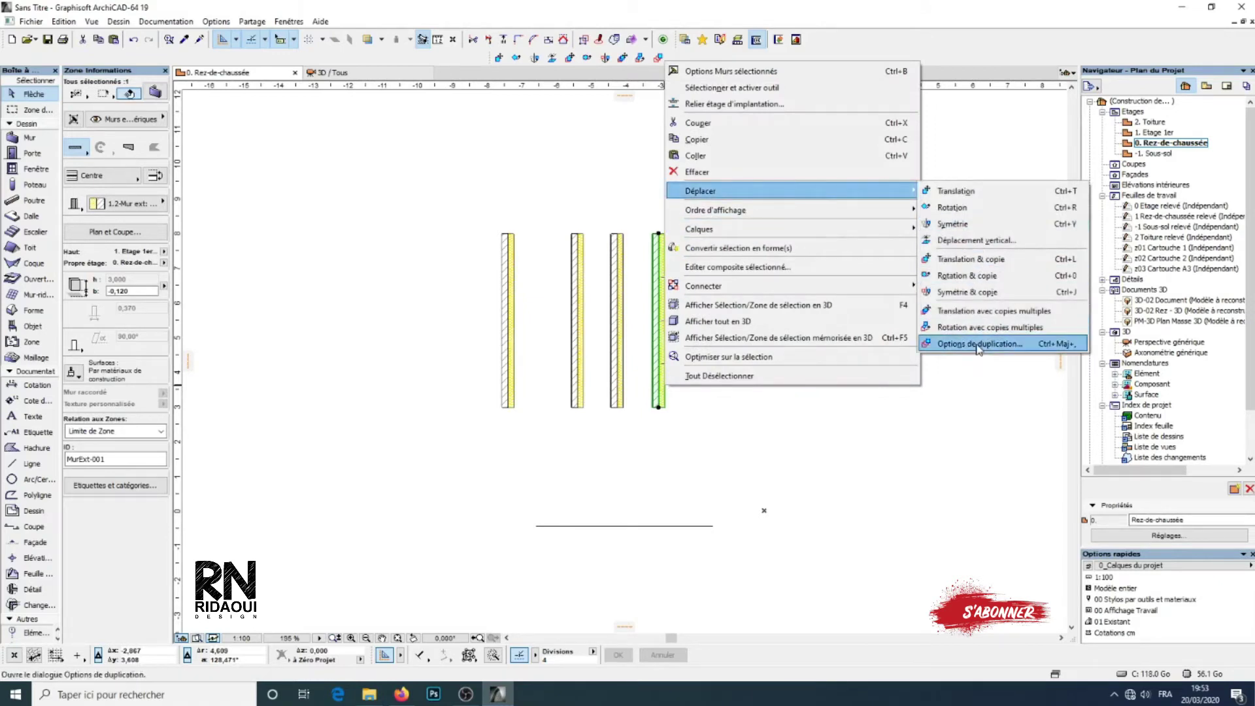
left_click(621, 230)
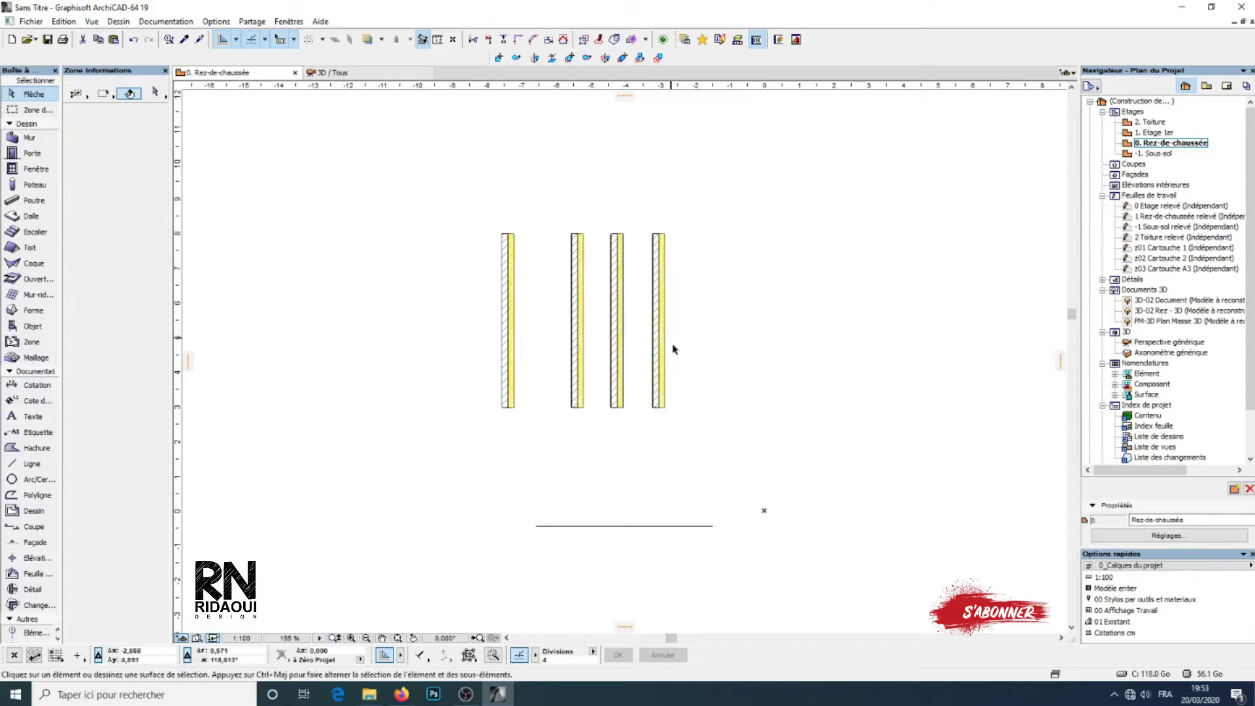
middle_click_drag(751, 350, 706, 353)
left_click(614, 410)
left_click(656, 342)
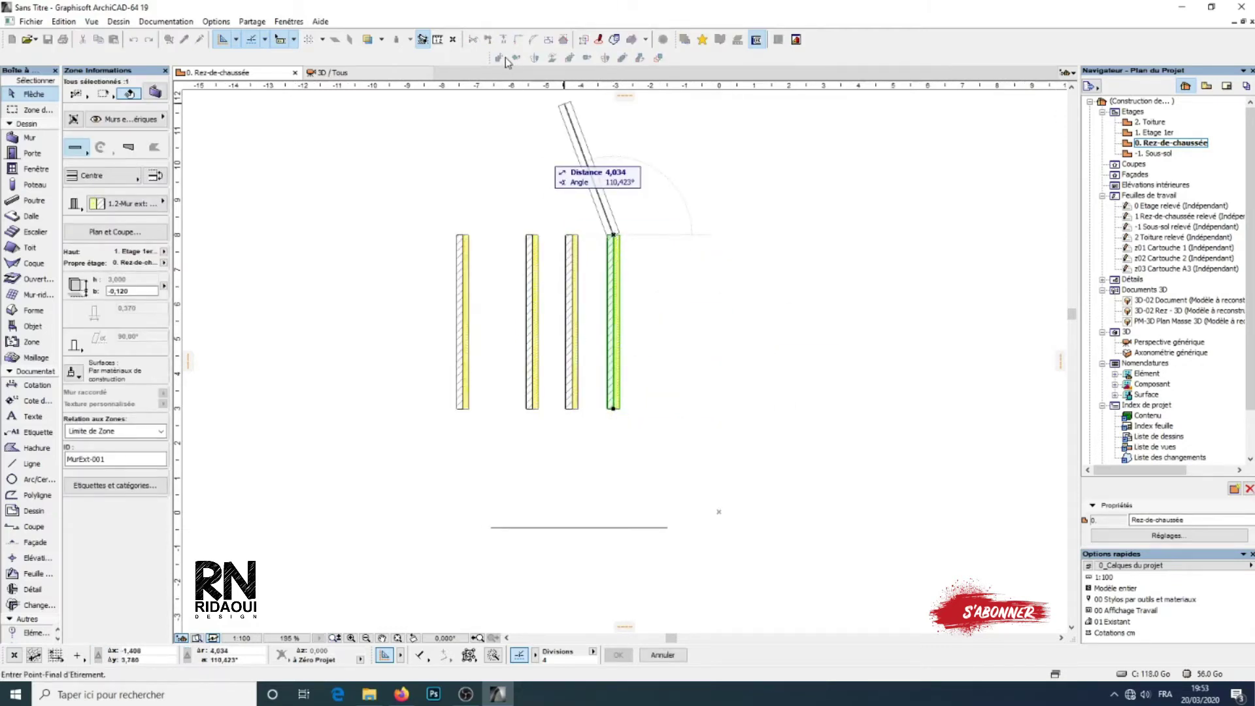
key("Escape")
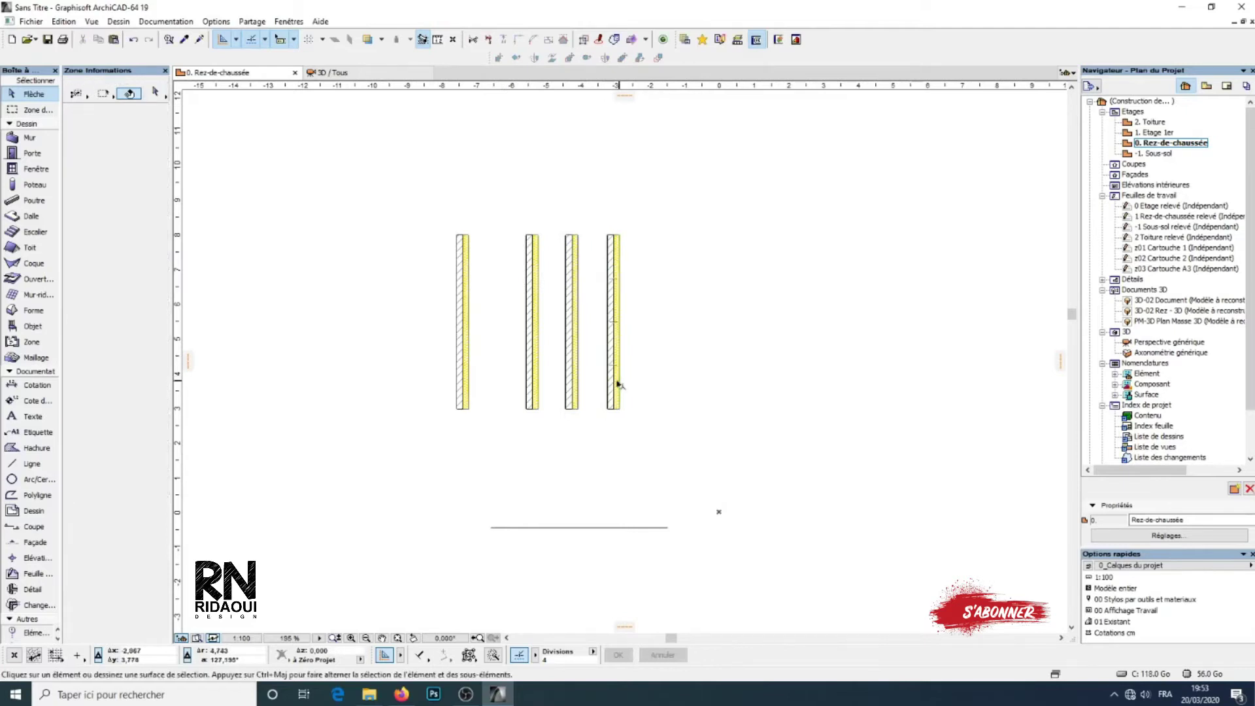
Step: Move the rightmost wall about 5.3 m to the right, away from the other three, and deselect it
left_click(620, 358)
left_click(803, 357)
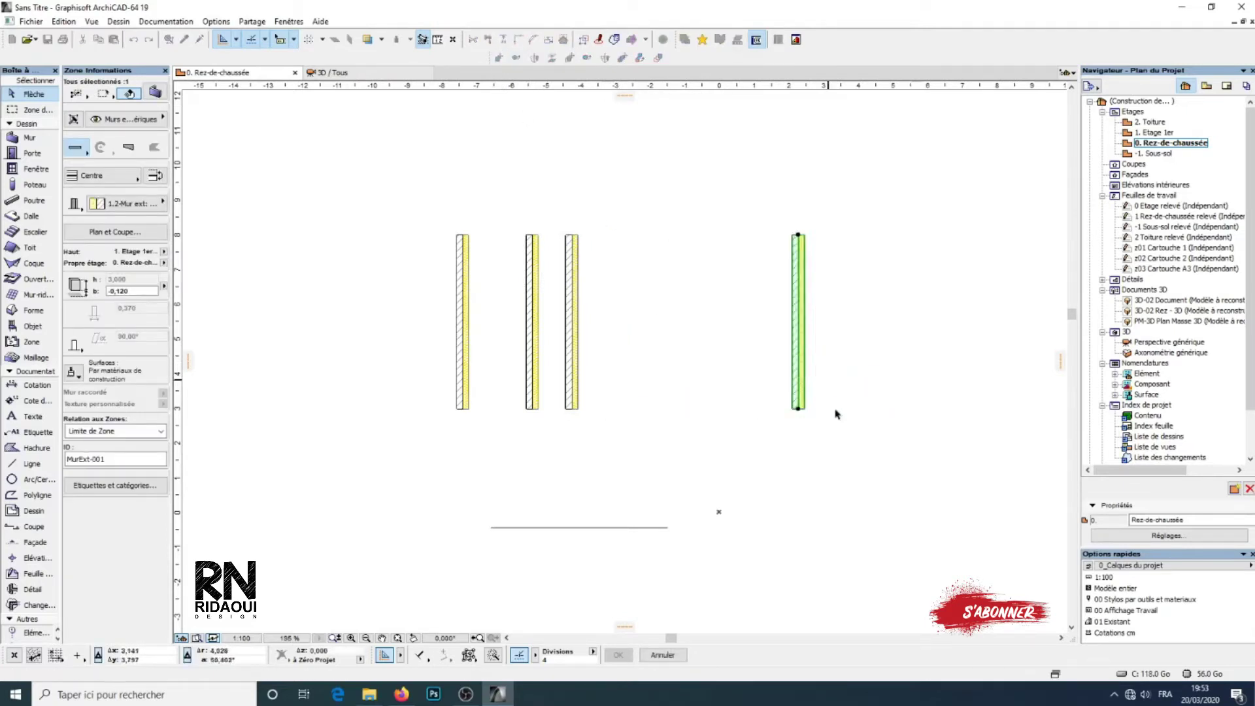
left_click(836, 414)
middle_click_drag(836, 414, 776, 386)
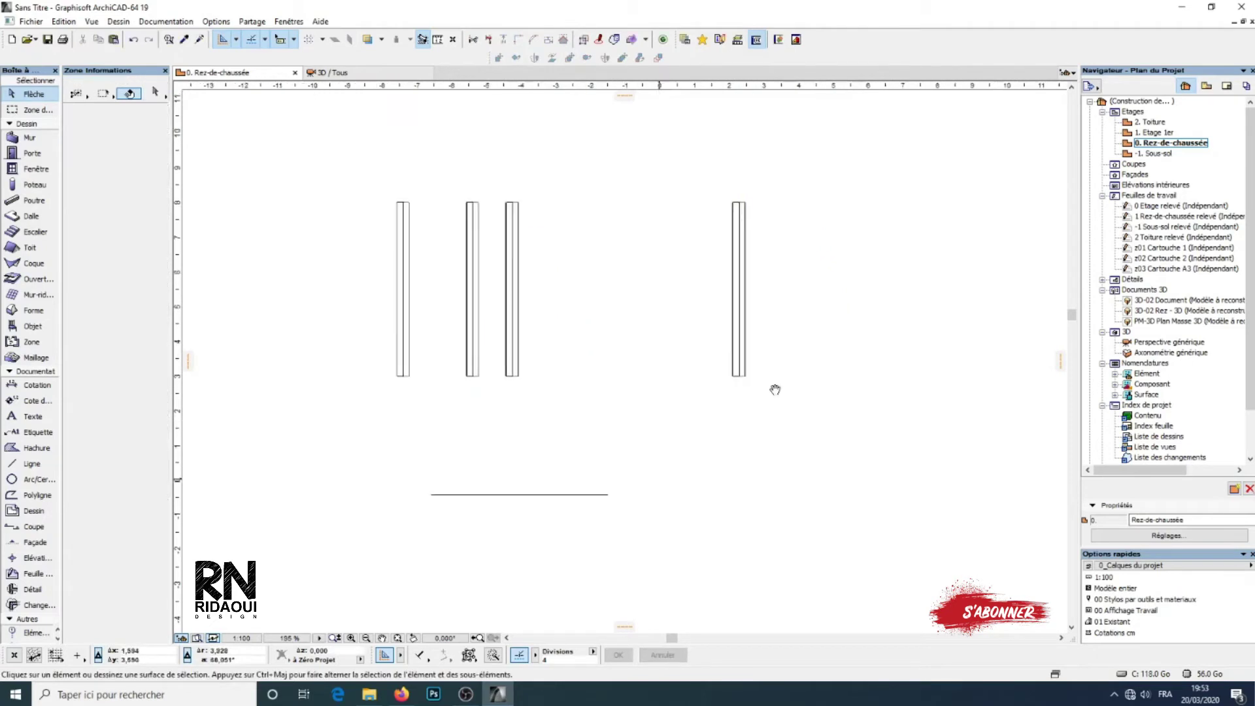
Step: Make a rotated copy of the isolated wall with Rotation & copie, turned 90° clockwise about its lower end to form an L
left_click(736, 290)
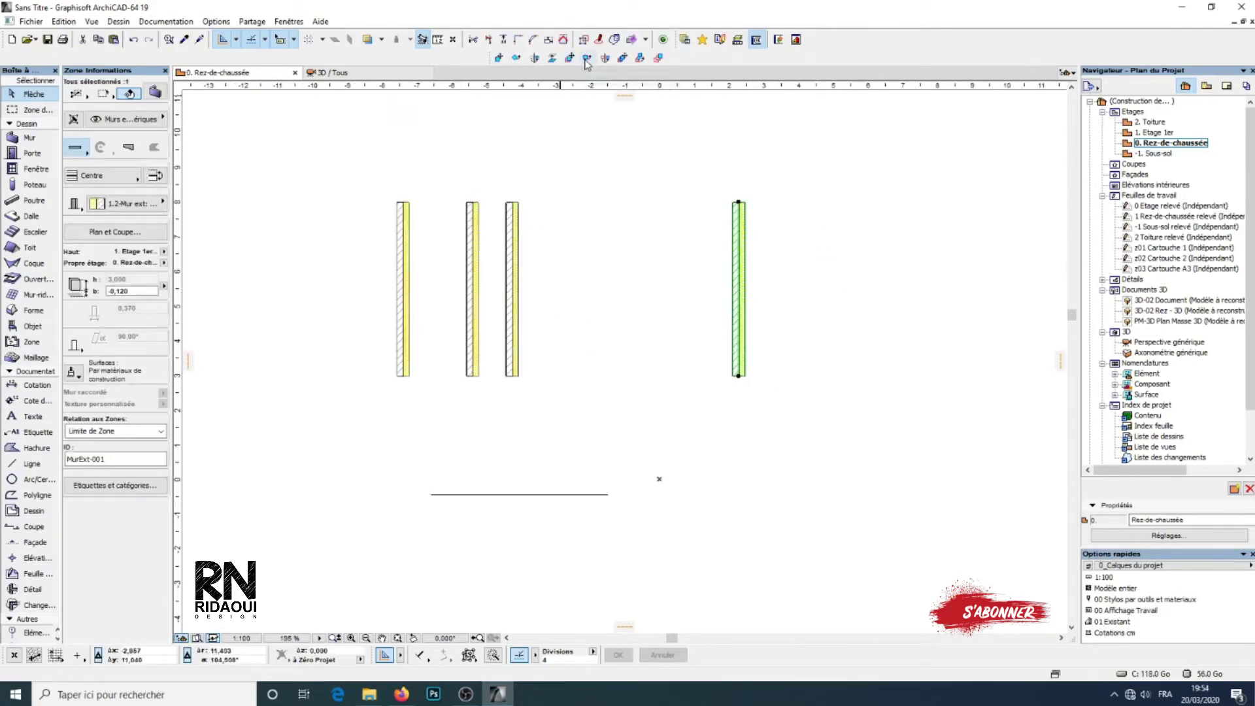
left_click(586, 58)
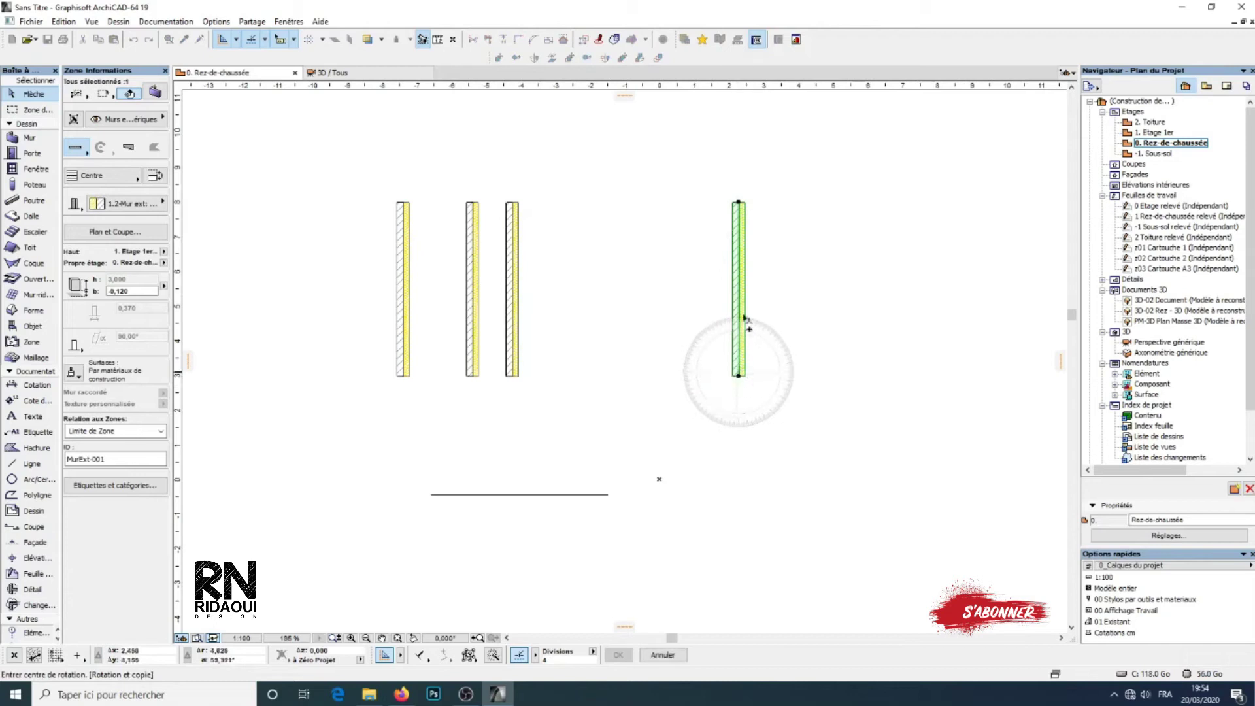
left_click(743, 361)
left_click(739, 202)
left_click(893, 371)
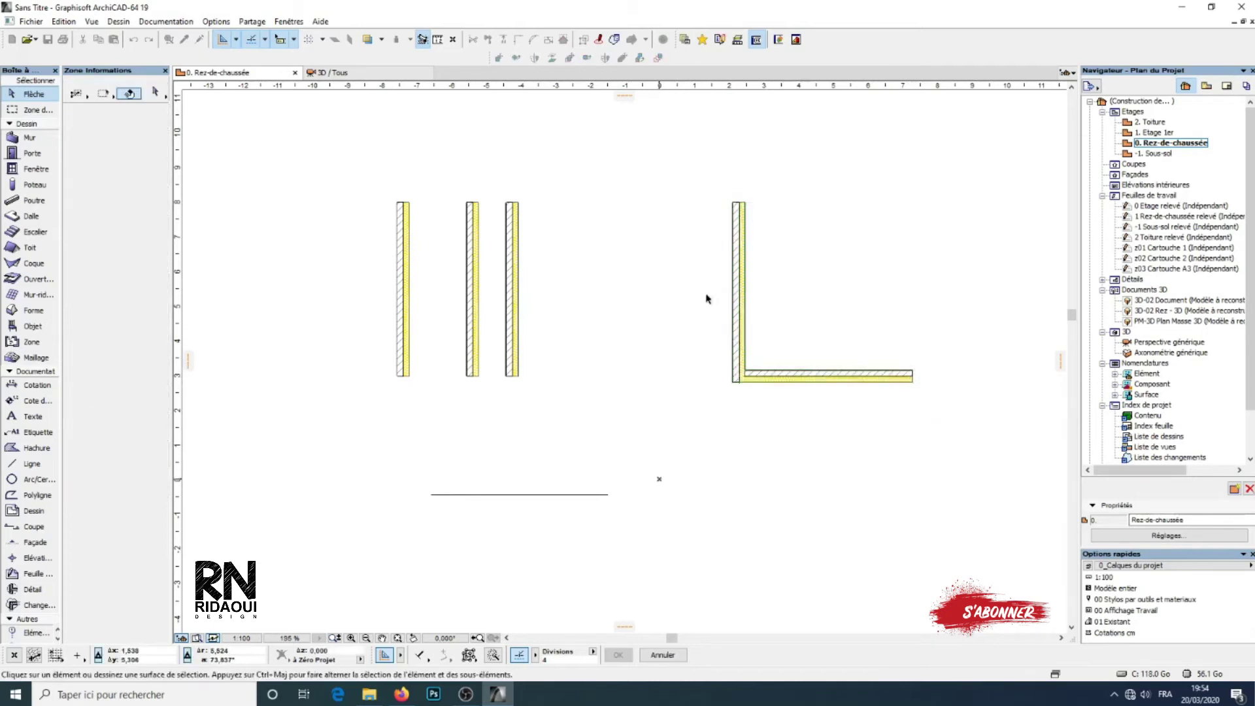
Step: Make a copy of the horizontal wall with Rotation & copie, turned 90° clockwise about its right end to form a U
middle_click_drag(706, 298, 561, 289)
left_click(761, 370)
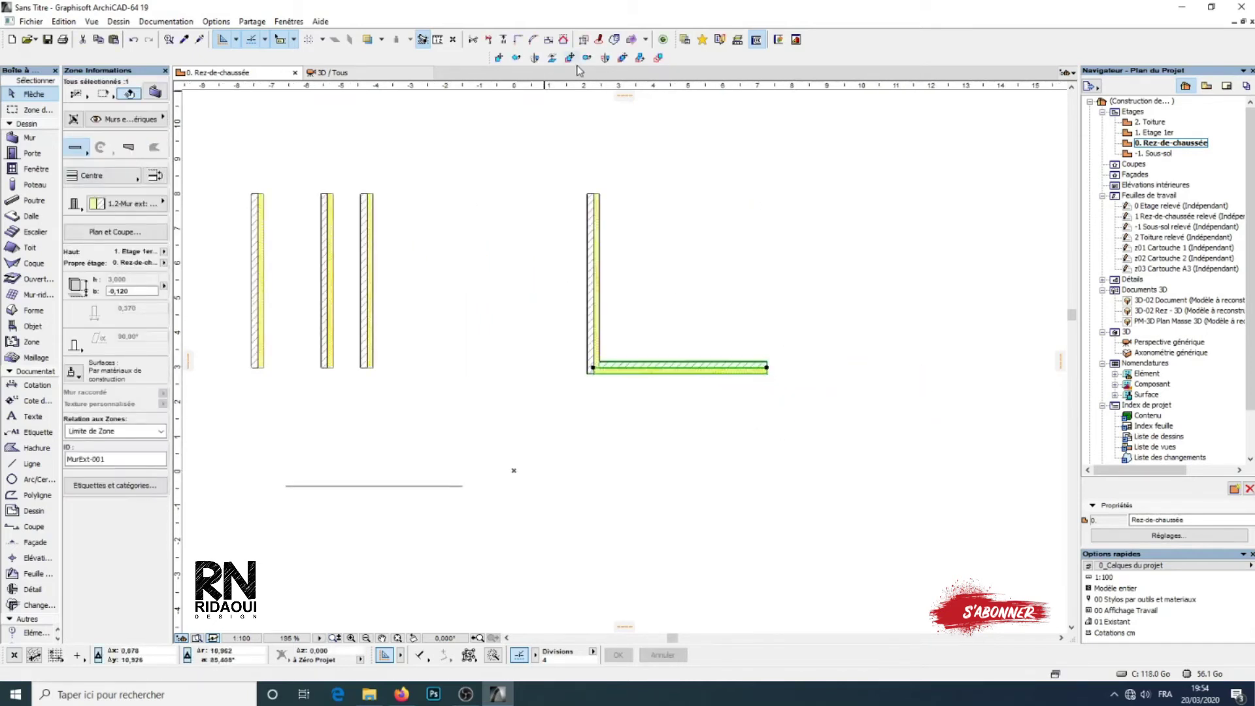
left_click(587, 59)
left_click(766, 368)
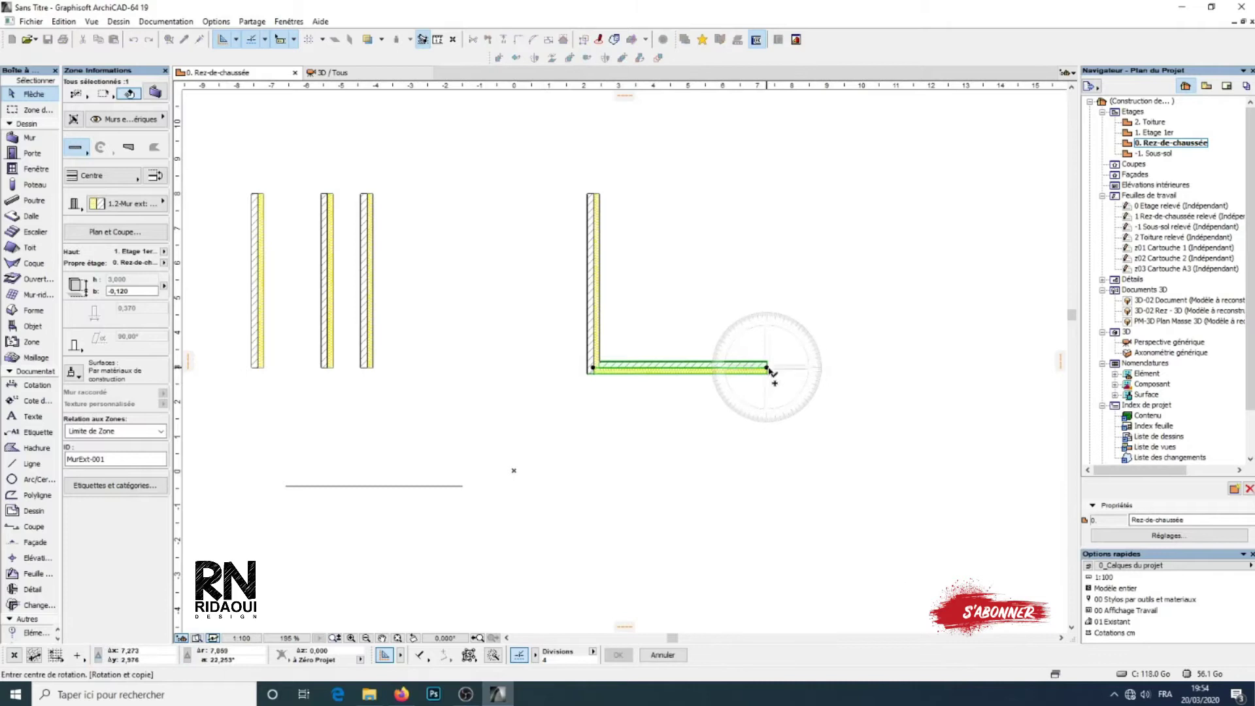
left_click(592, 368)
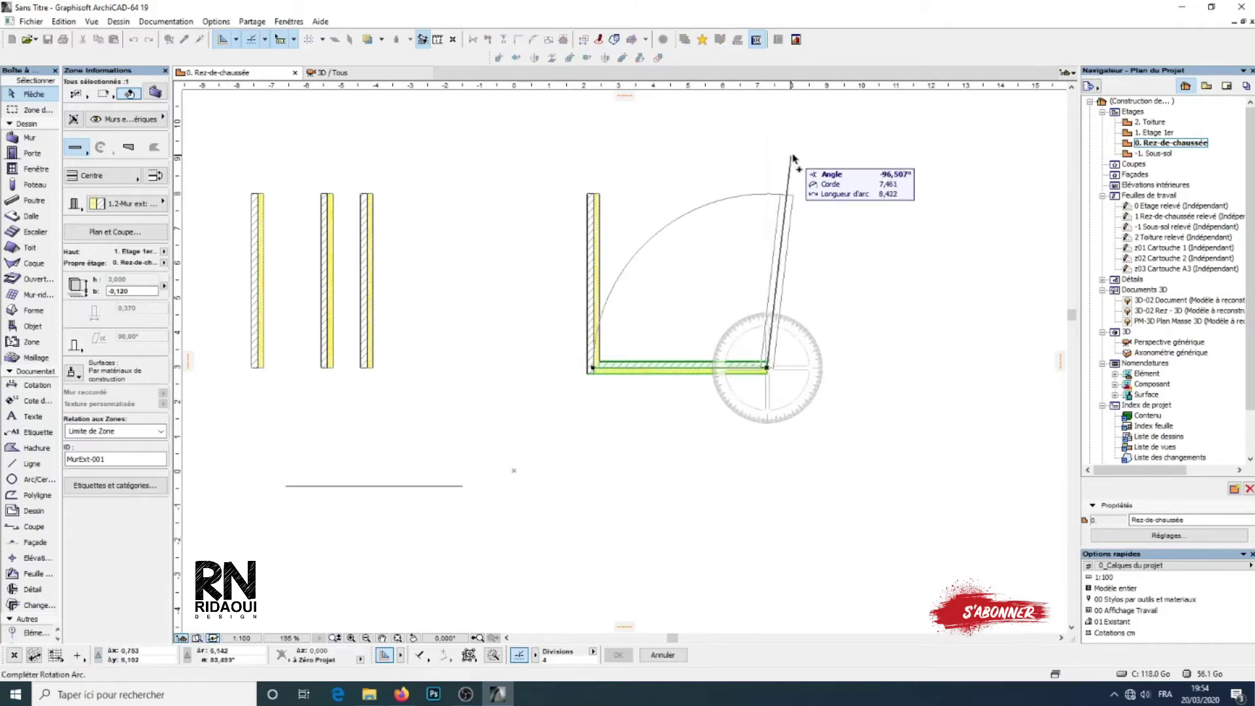
left_click(768, 192)
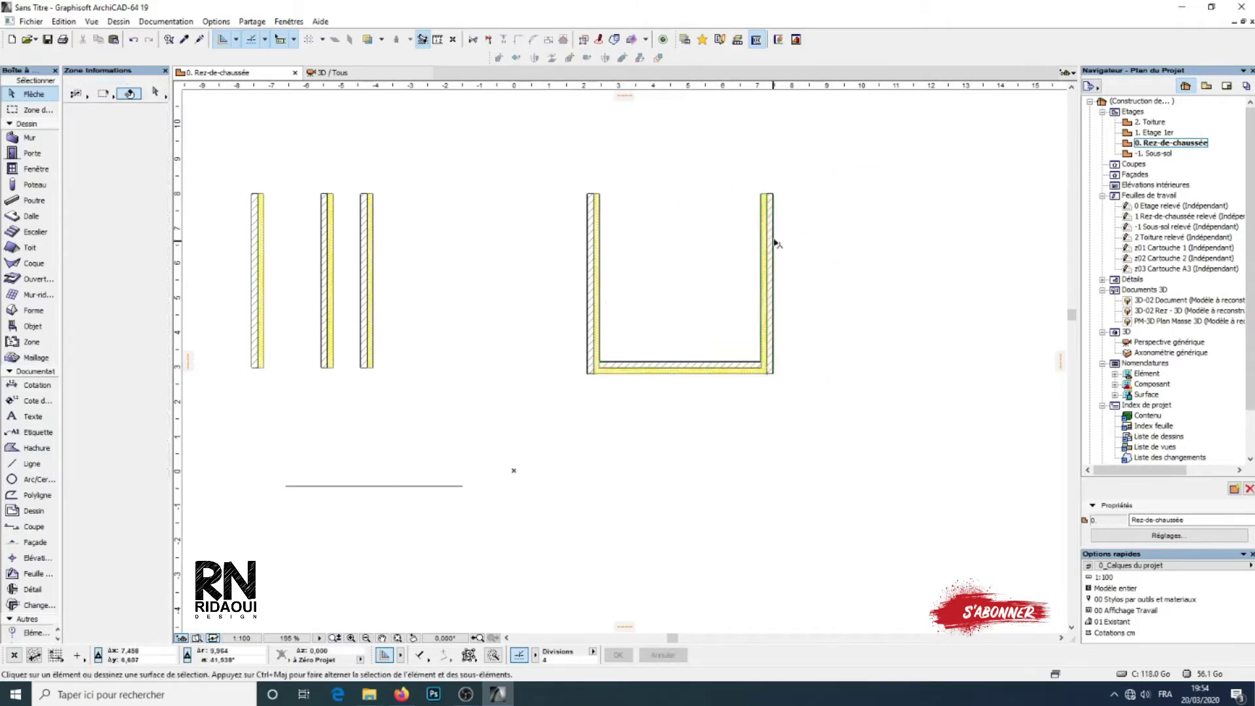
Step: Close the U into a square with a Rotation & copie of its right vertical wall, turned 90° clockwise about its upper end
left_click(587, 57)
left_click(767, 194)
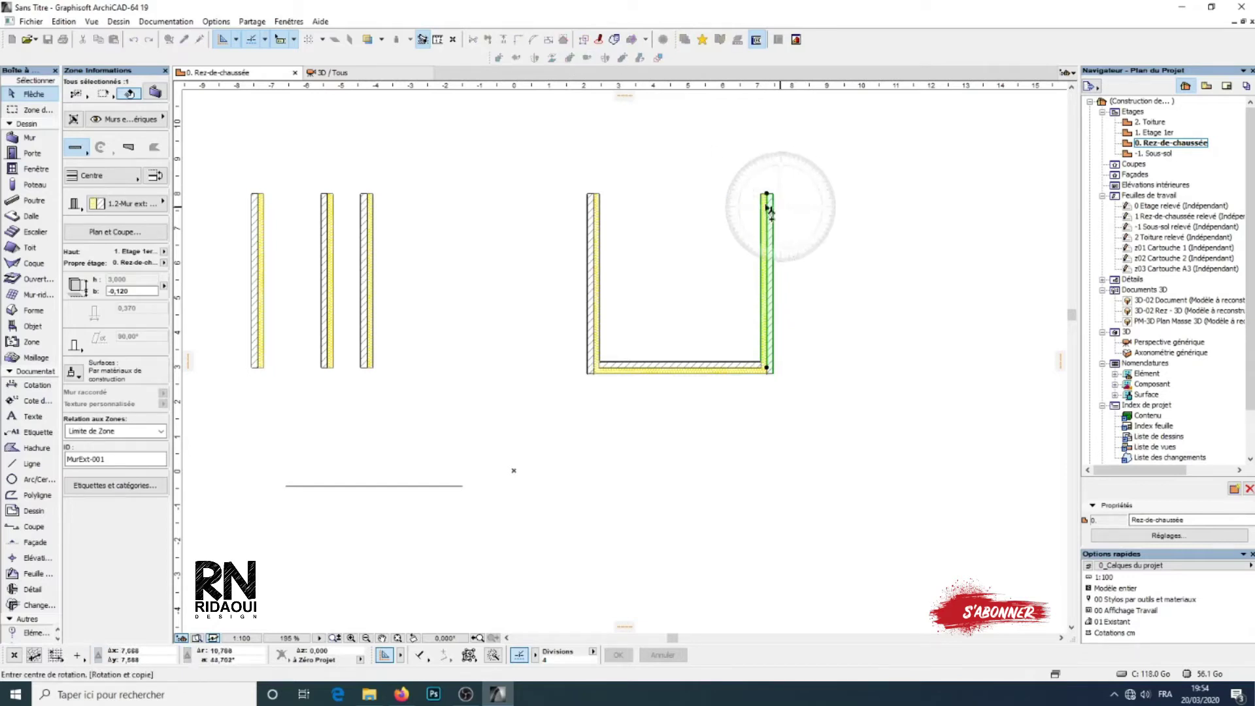
left_click(768, 370)
left_click(596, 197)
key("Escape")
scroll(694, 322, "down", 2)
scroll(694, 322, "up", 2)
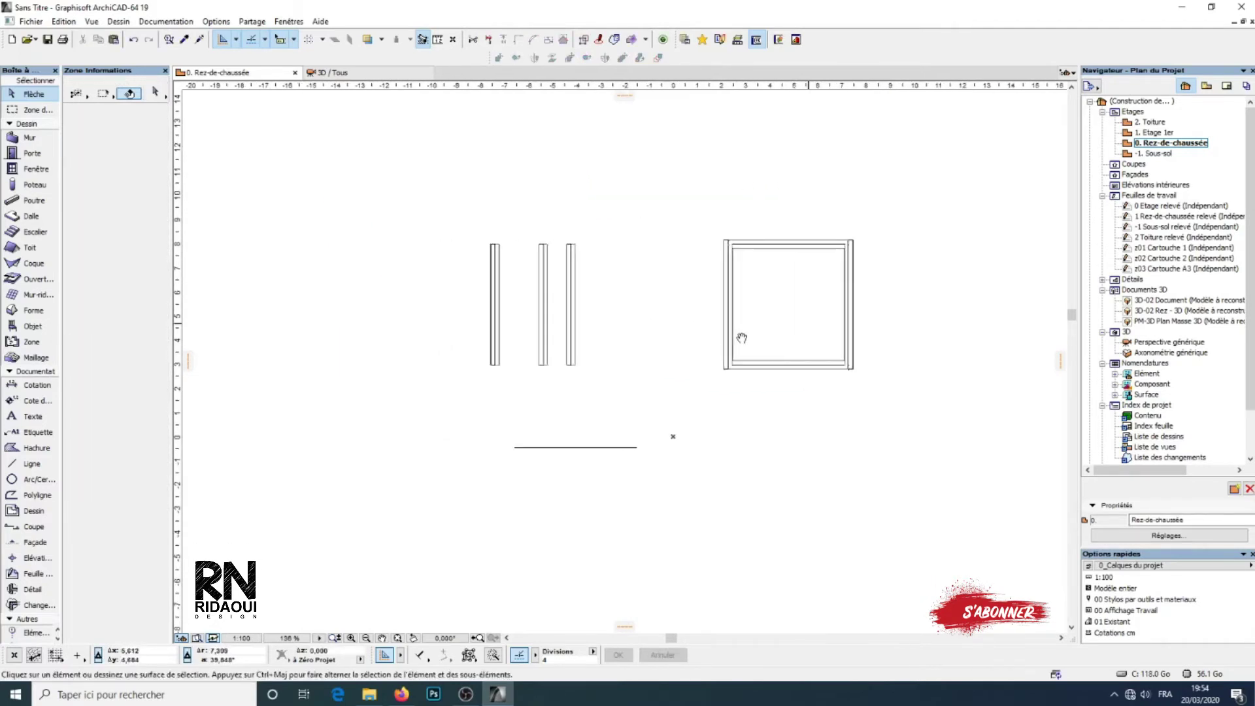
key("ctrl+a")
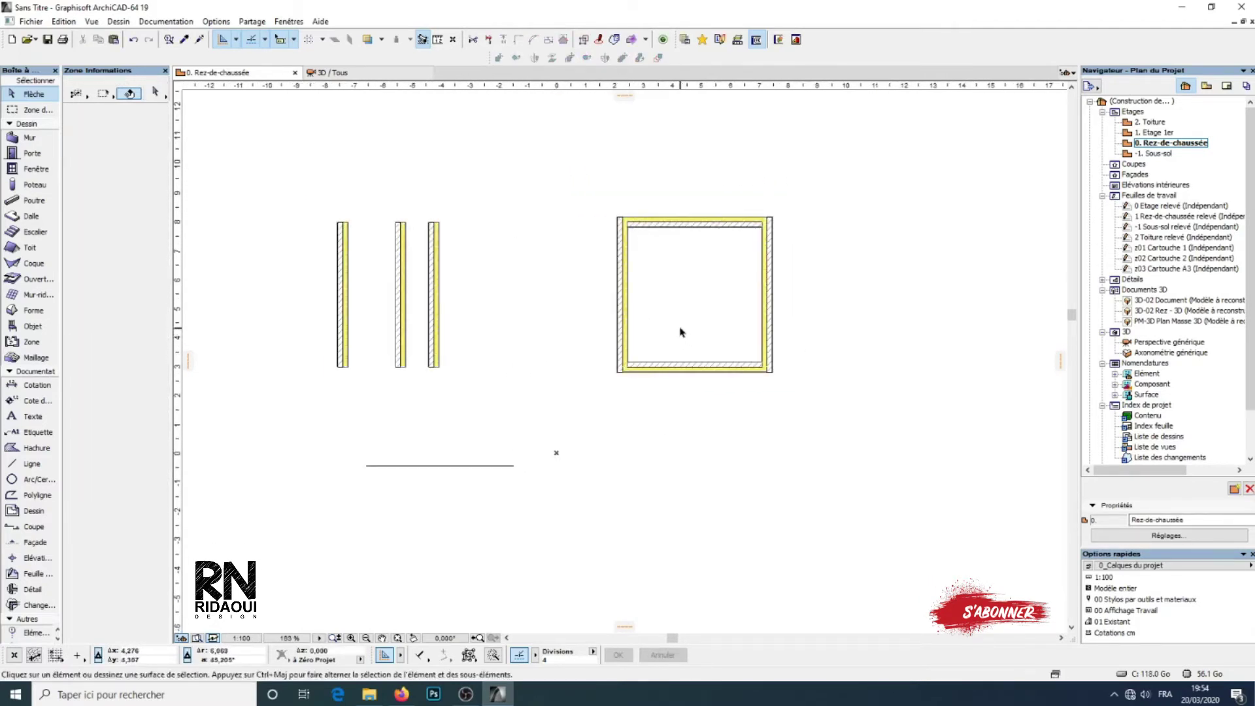
scroll(504, 323, "down", 3)
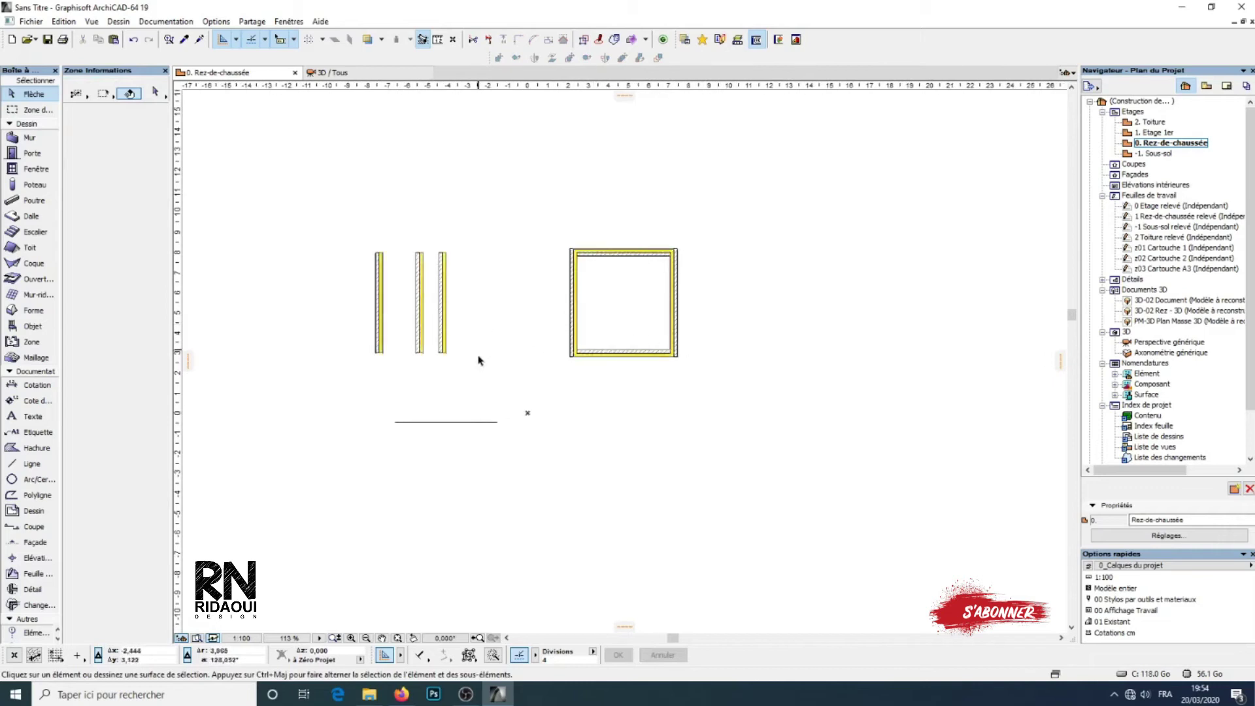
scroll(478, 360, "up", 1)
scroll(502, 381, "up", 1)
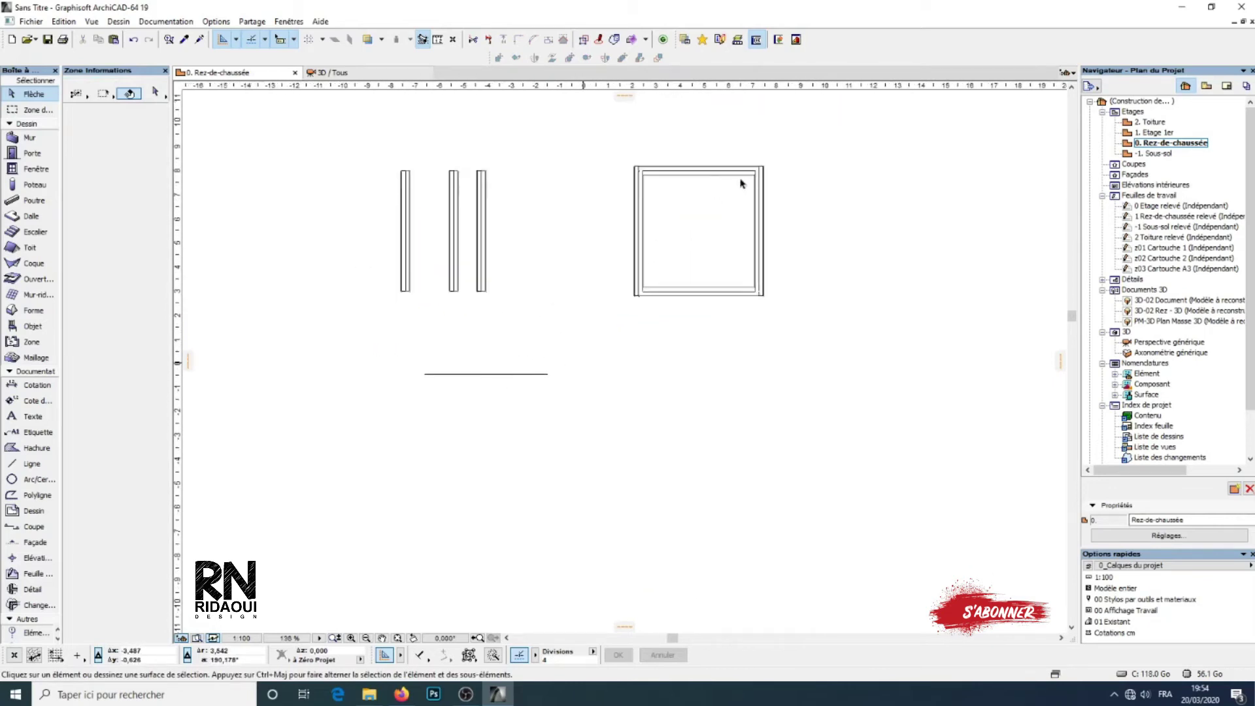
Step: Make a copy of the horizontal line with Rotation & copie, turned 90° clockwise about its left end, and deselect
left_click(446, 375)
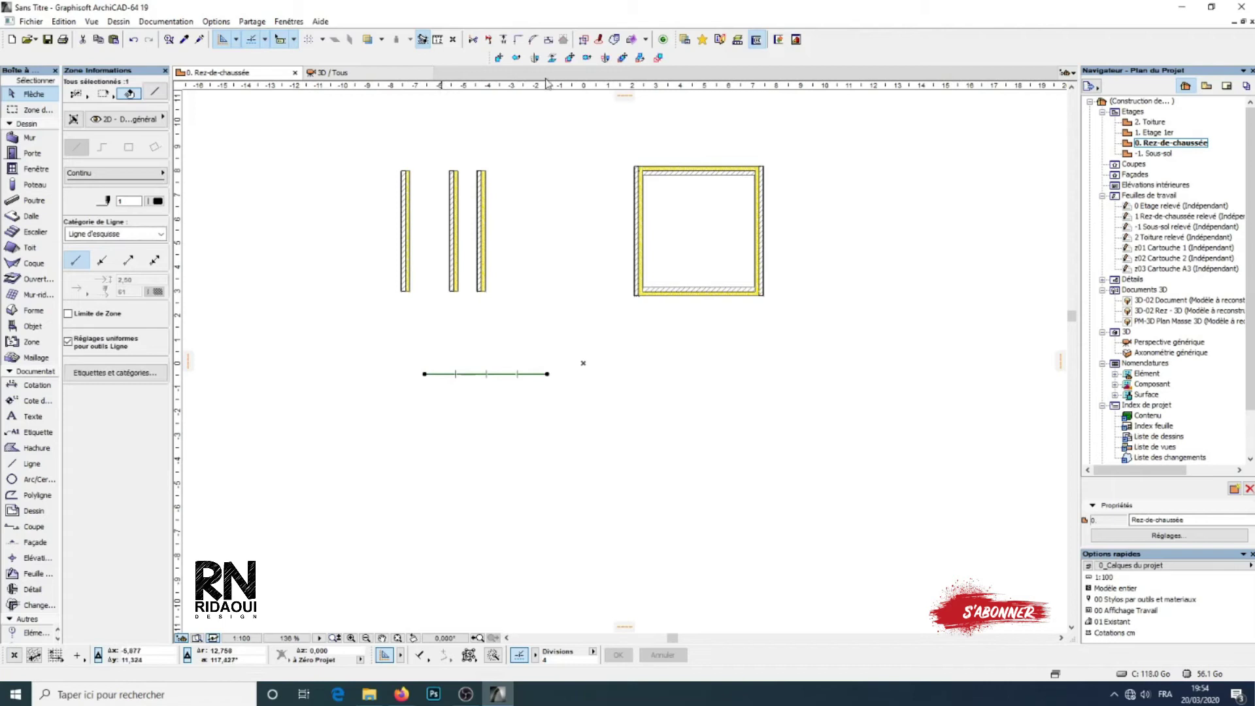
left_click(586, 60)
left_click(424, 373)
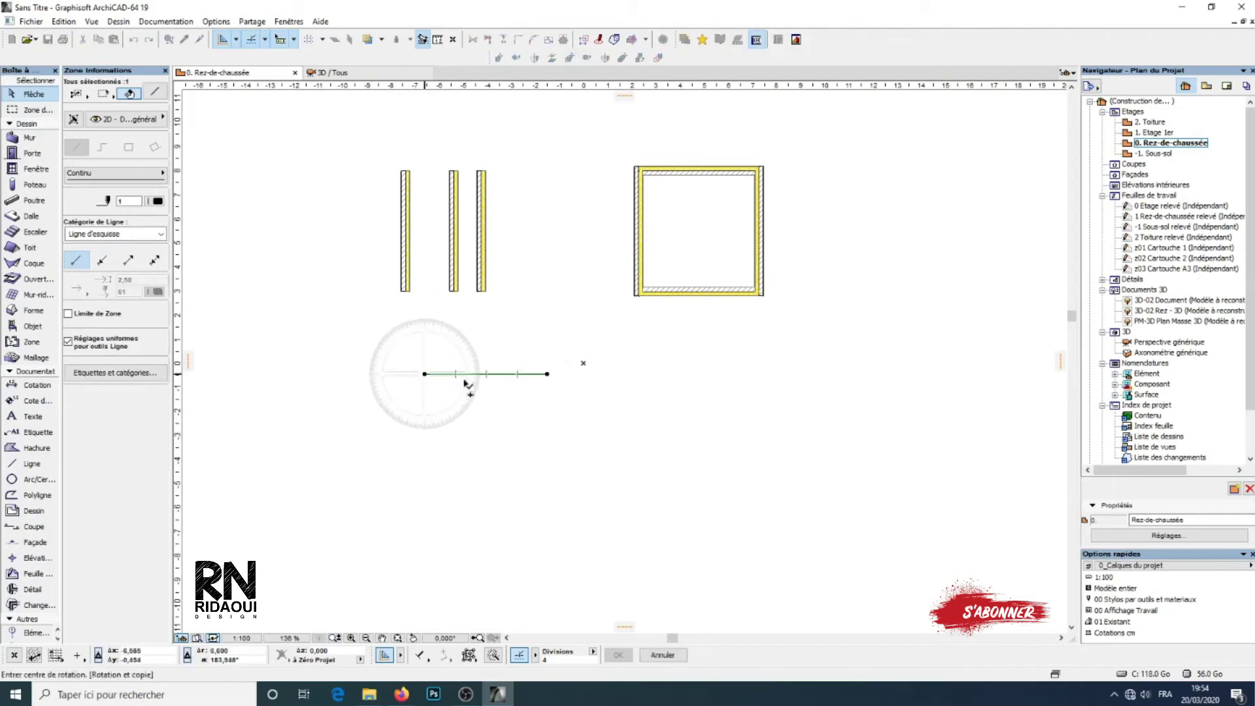
left_click(548, 374)
left_click(425, 496)
key("Escape")
scroll(552, 347, "down", 1)
scroll(549, 356, "up", 1)
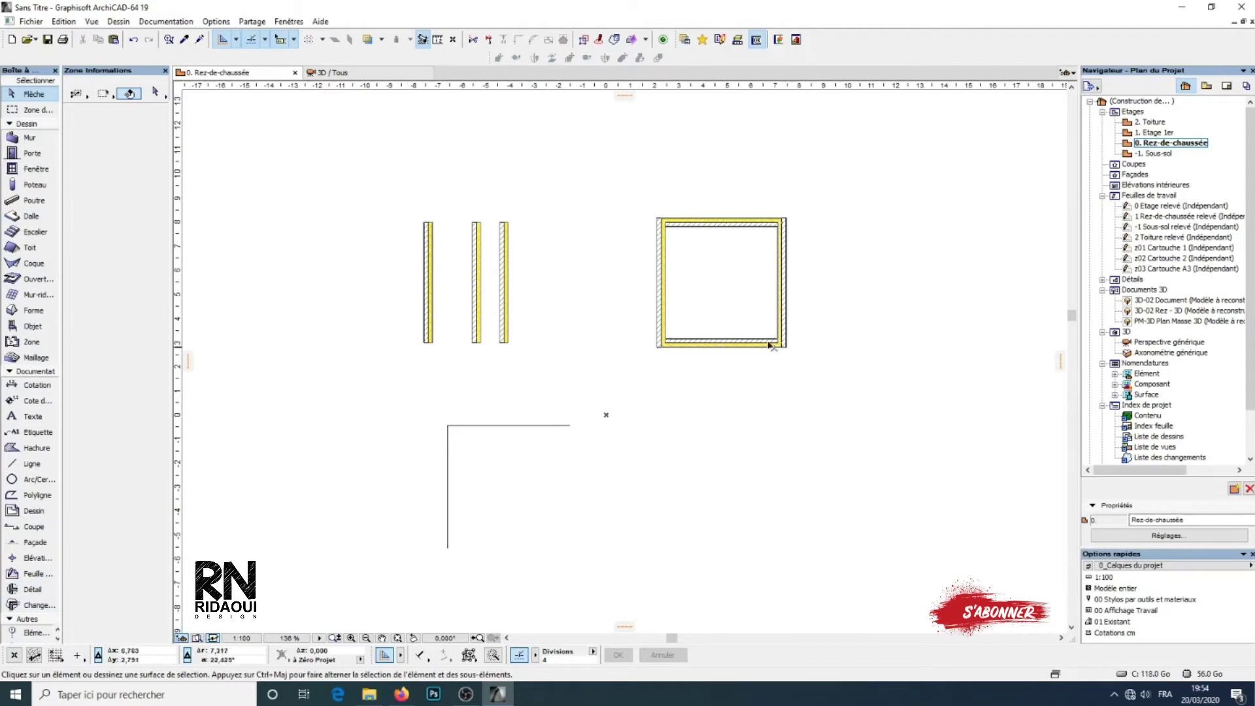
scroll(594, 281, "up", 1)
scroll(572, 327, "up", 2)
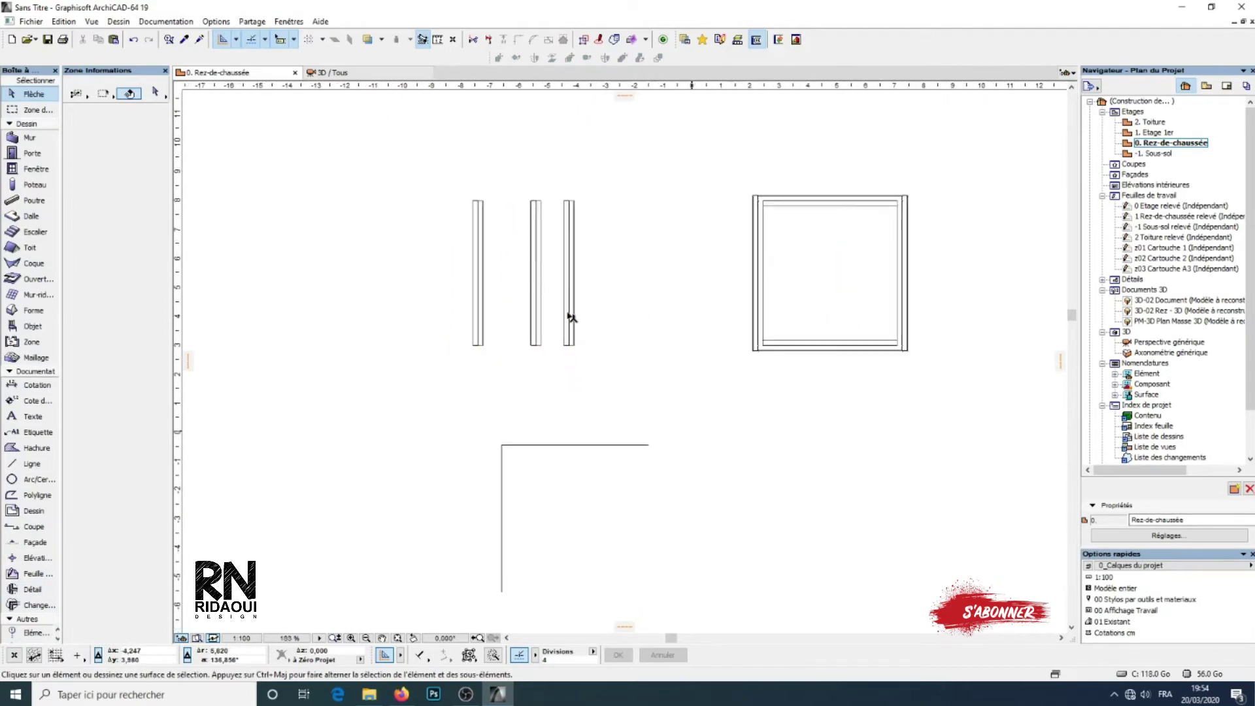
left_click(573, 296)
left_click(575, 280)
left_click(649, 205)
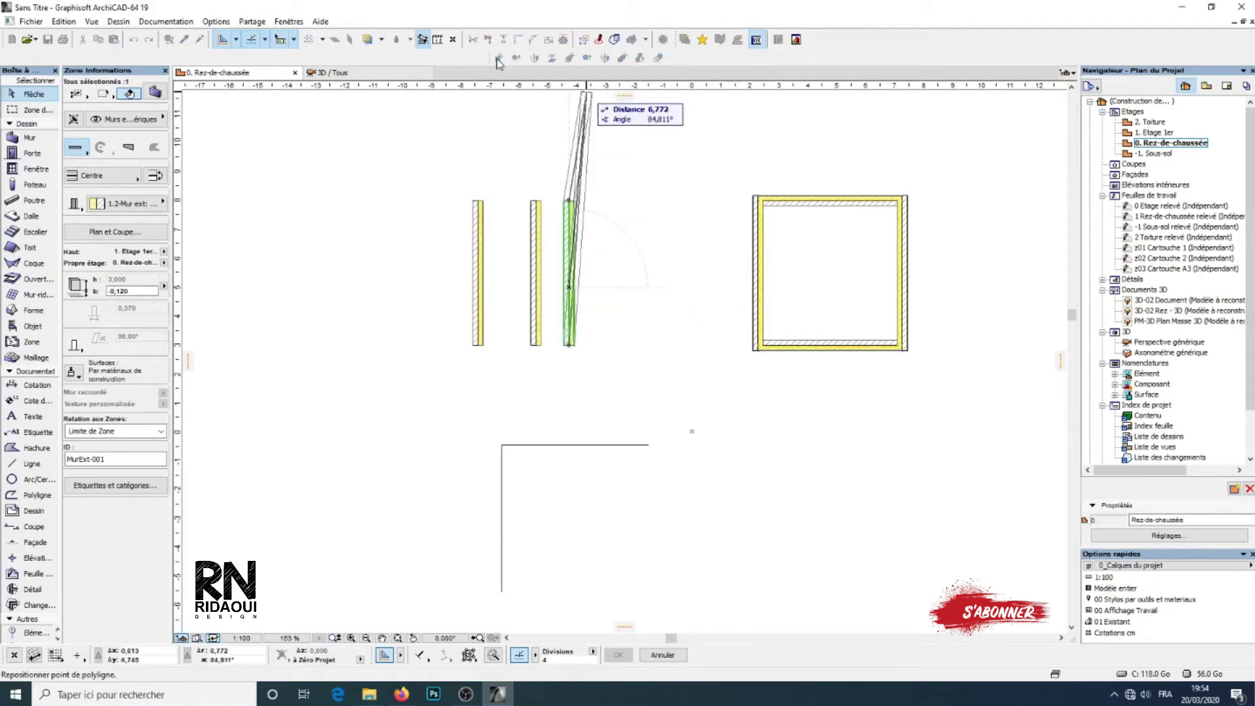
key("Escape")
key("Escape")
Step: Move the rightmost of the three parallel walls about 9 m horizontally to the left, past the other two, and deselect it
left_click(574, 268)
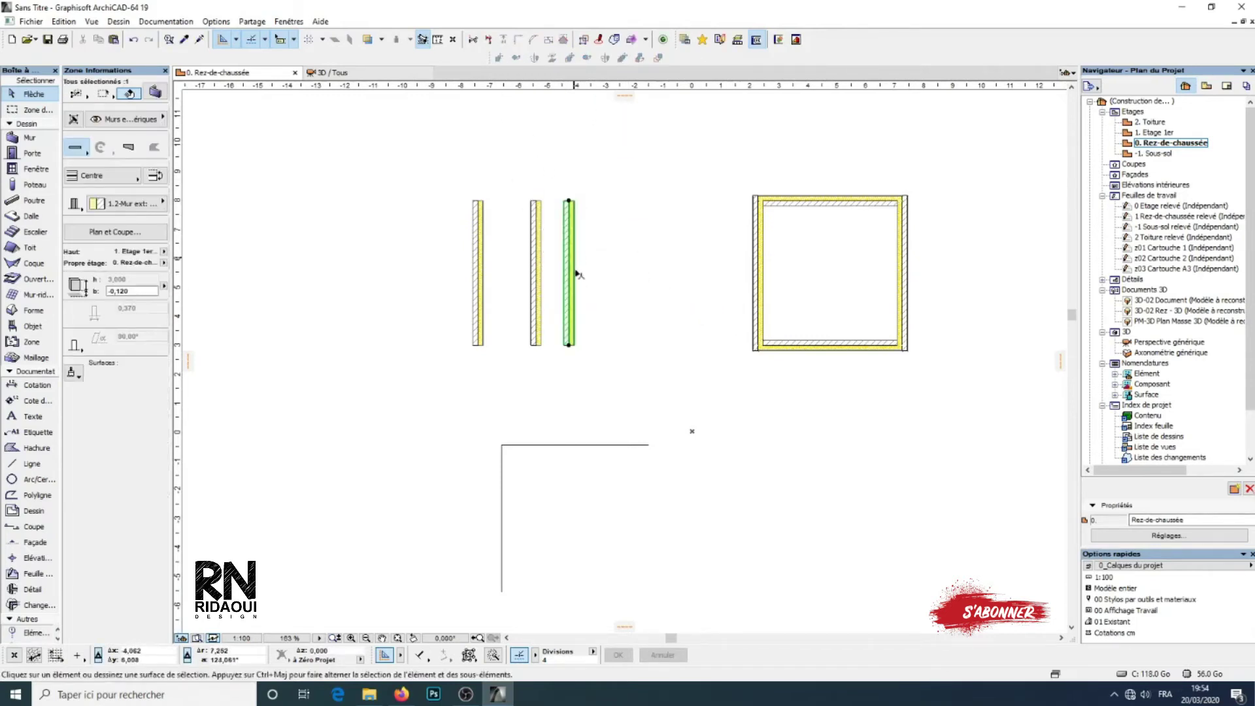
key("ctrl+d")
left_click(573, 292)
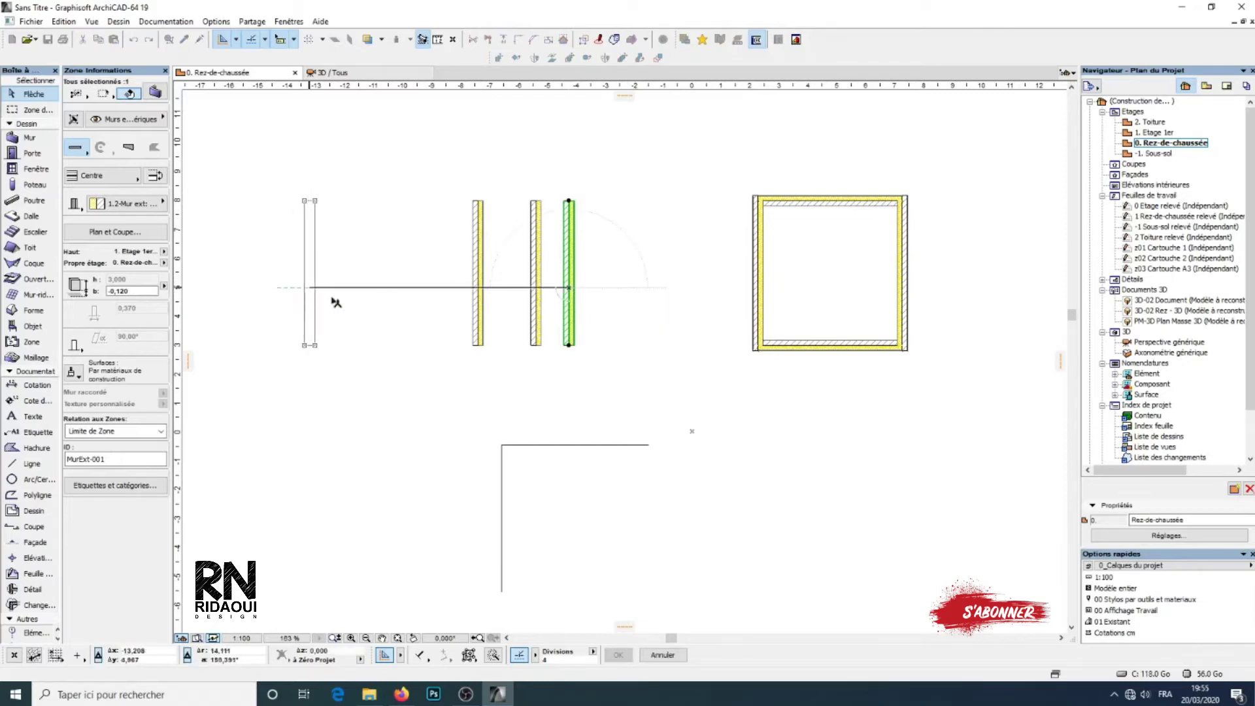
left_click(312, 292)
scroll(701, 395, "left", 3, "shift")
left_click(545, 324)
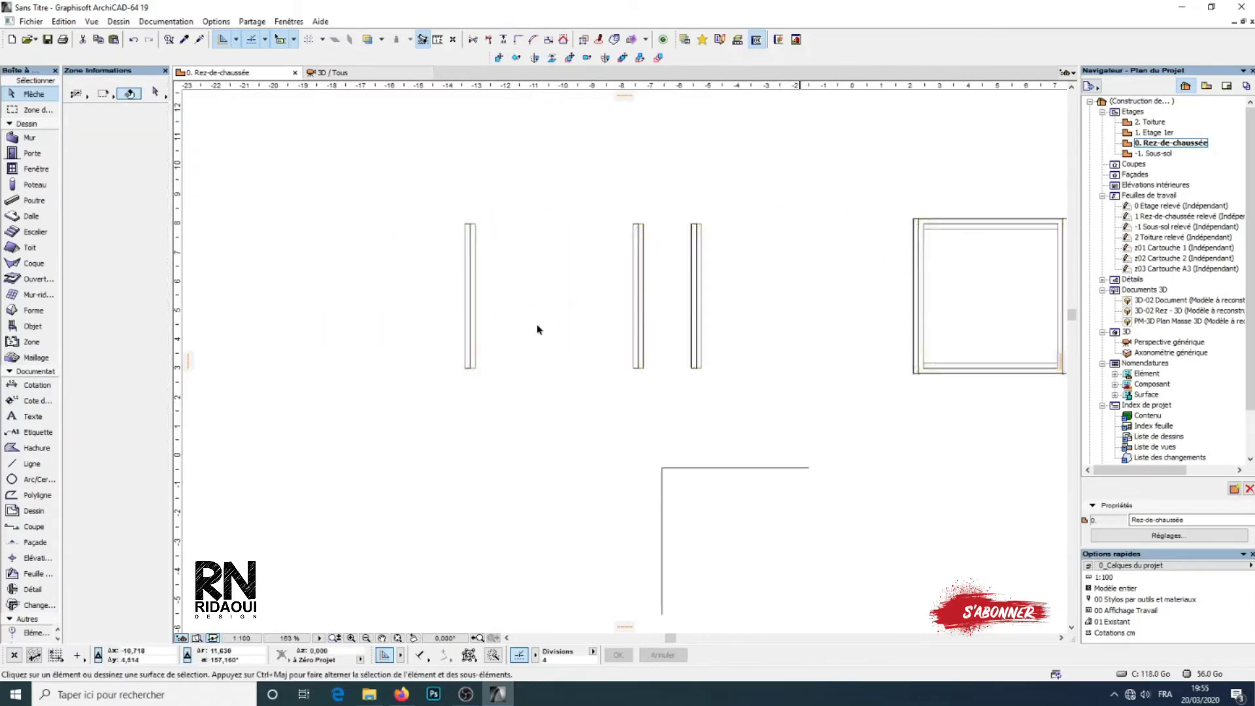
scroll(533, 330, "down", 2)
Step: Draw a vertical line about 7.7 m long just to the right of the isolated left wall, as a mirror axis
left_click(475, 359)
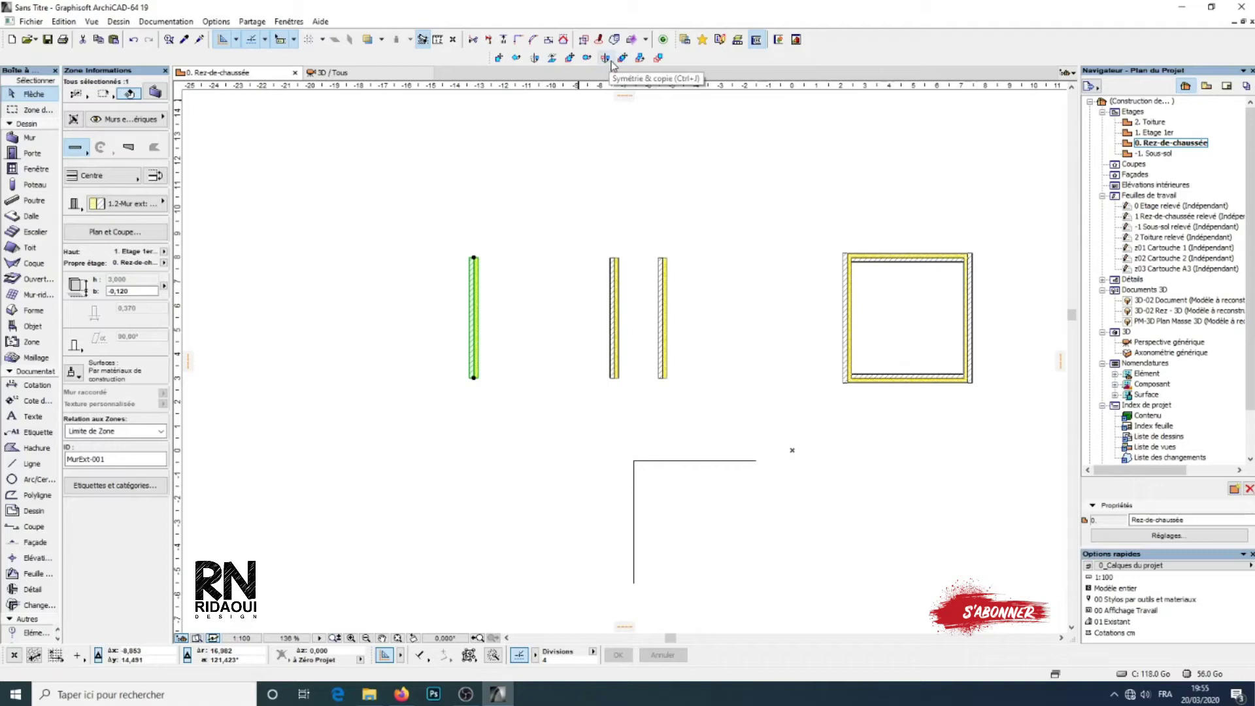
left_click(482, 336)
scroll(481, 336, "up", 2)
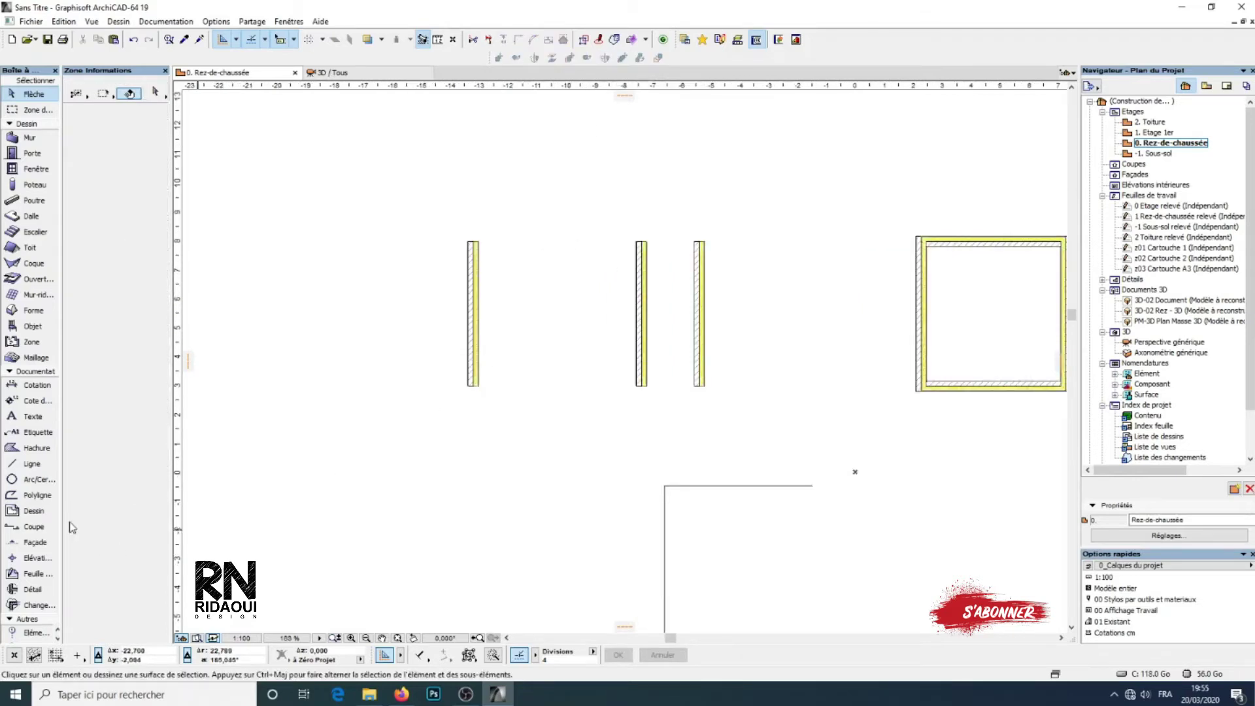
left_click(28, 464)
left_click(507, 224)
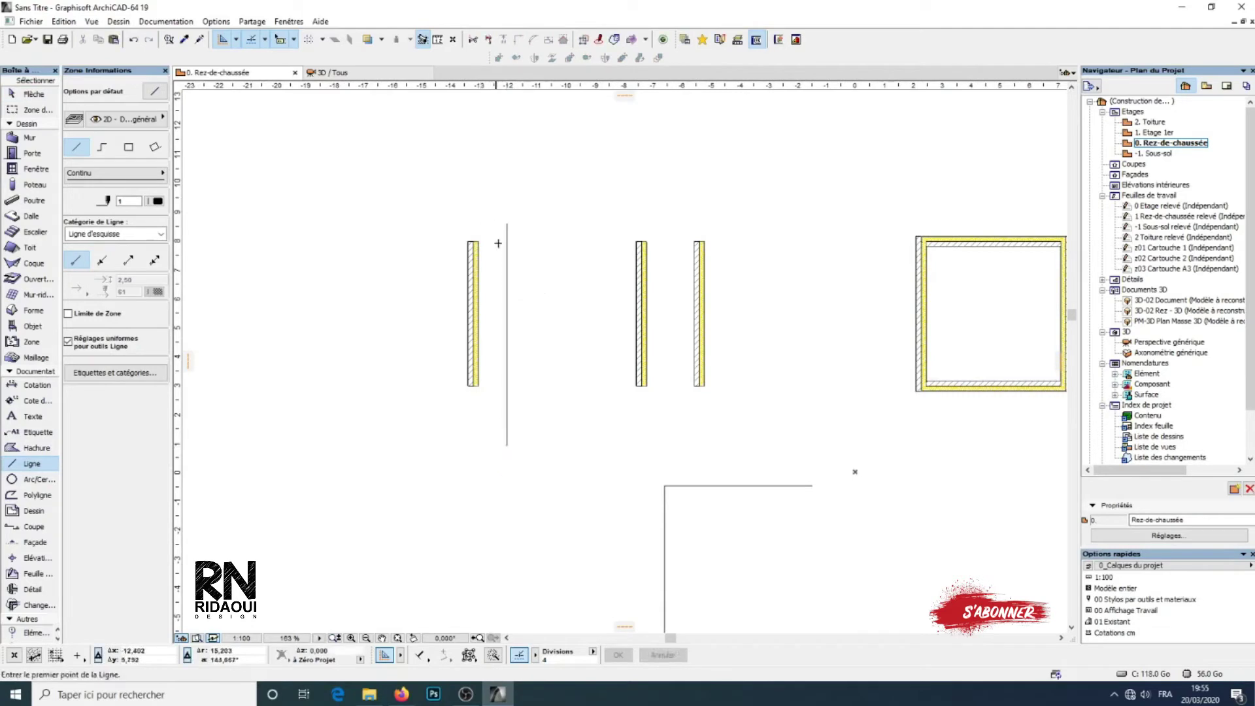
key("Escape")
Step: Create a vertical guide line segment about 7 m long just to the right of the drawn axis line
left_click(236, 41)
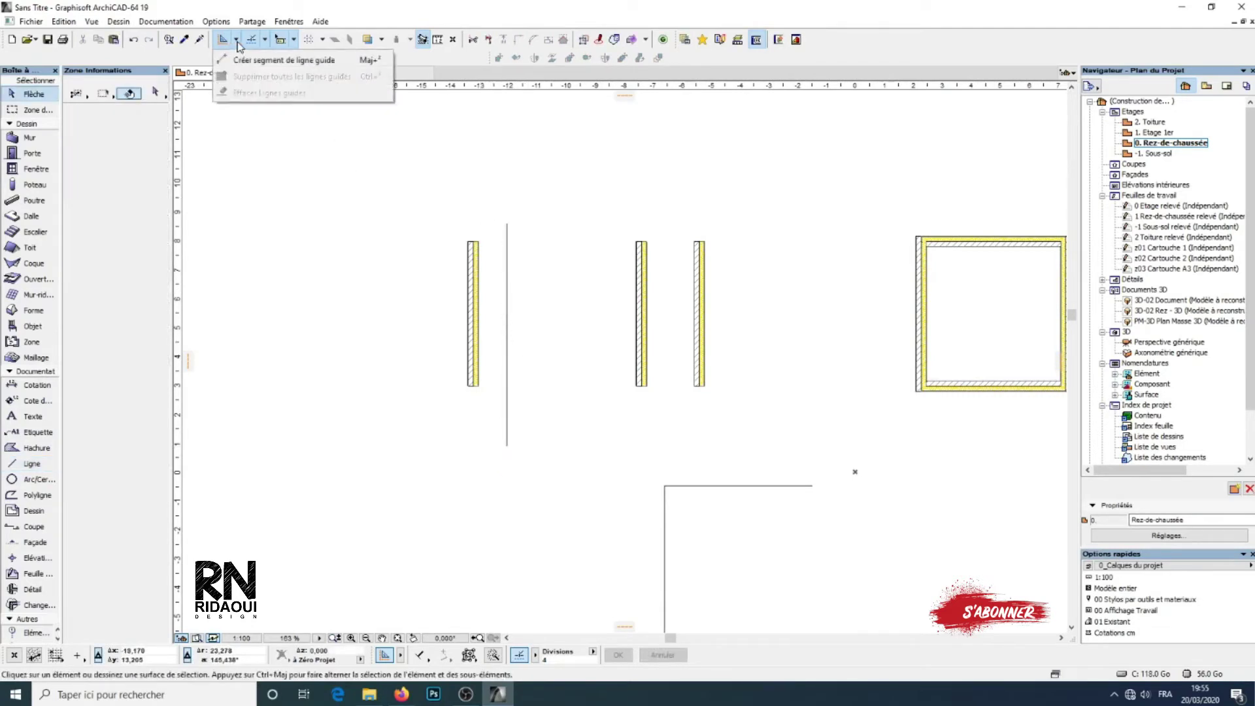
left_click(241, 60)
left_click(531, 224)
left_click(532, 426)
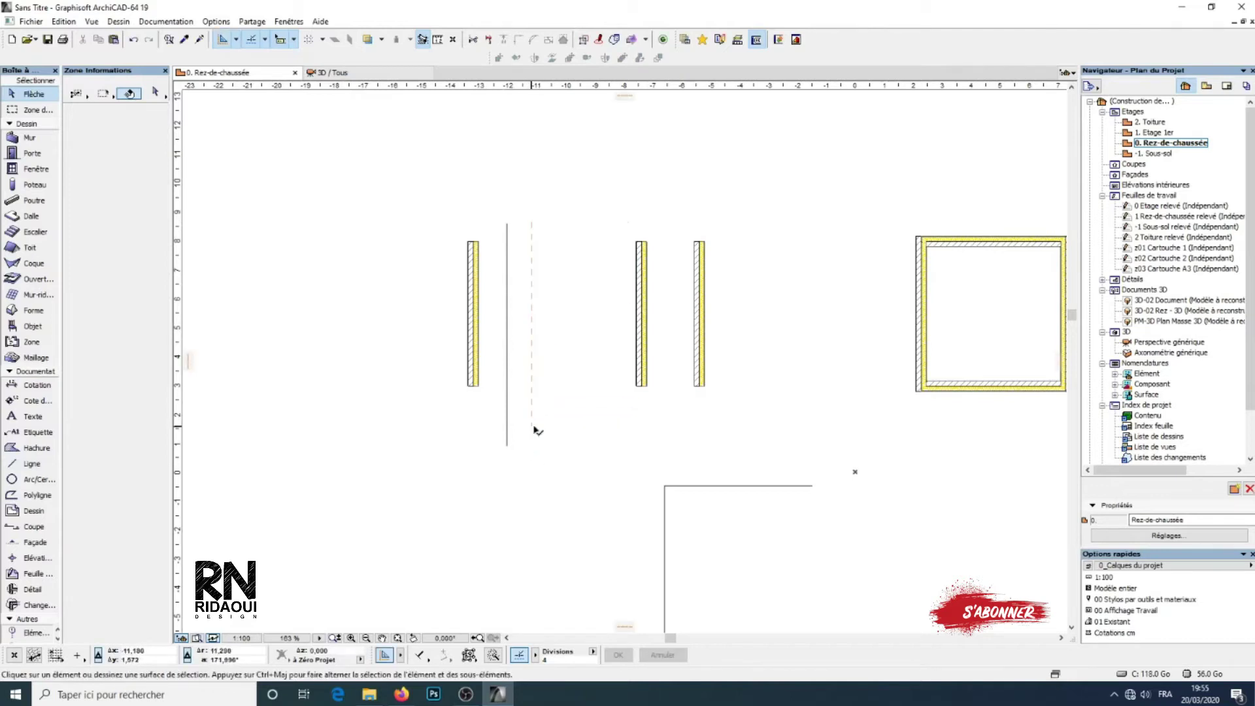
middle_click_drag(624, 293, 634, 252)
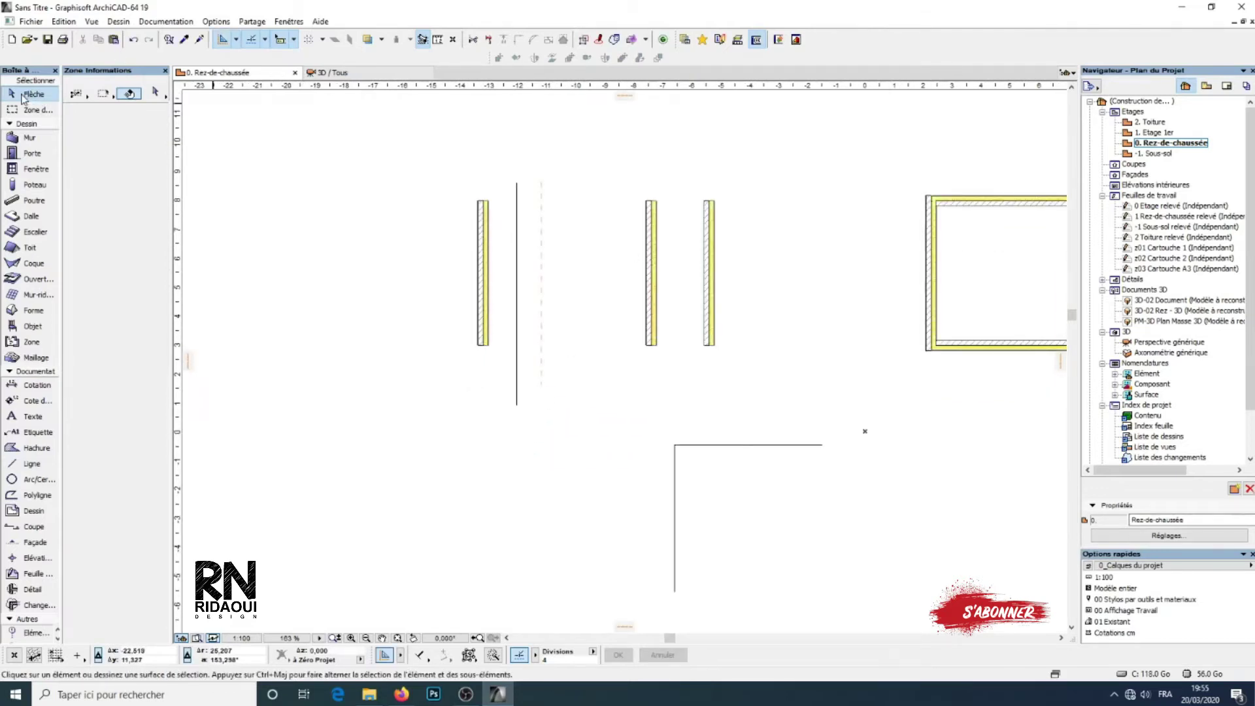
Step: Move the two parallel walls right of the guide line about 5.4 m right and 7.5 m up, then deselect them
left_click_drag(747, 170, 624, 386)
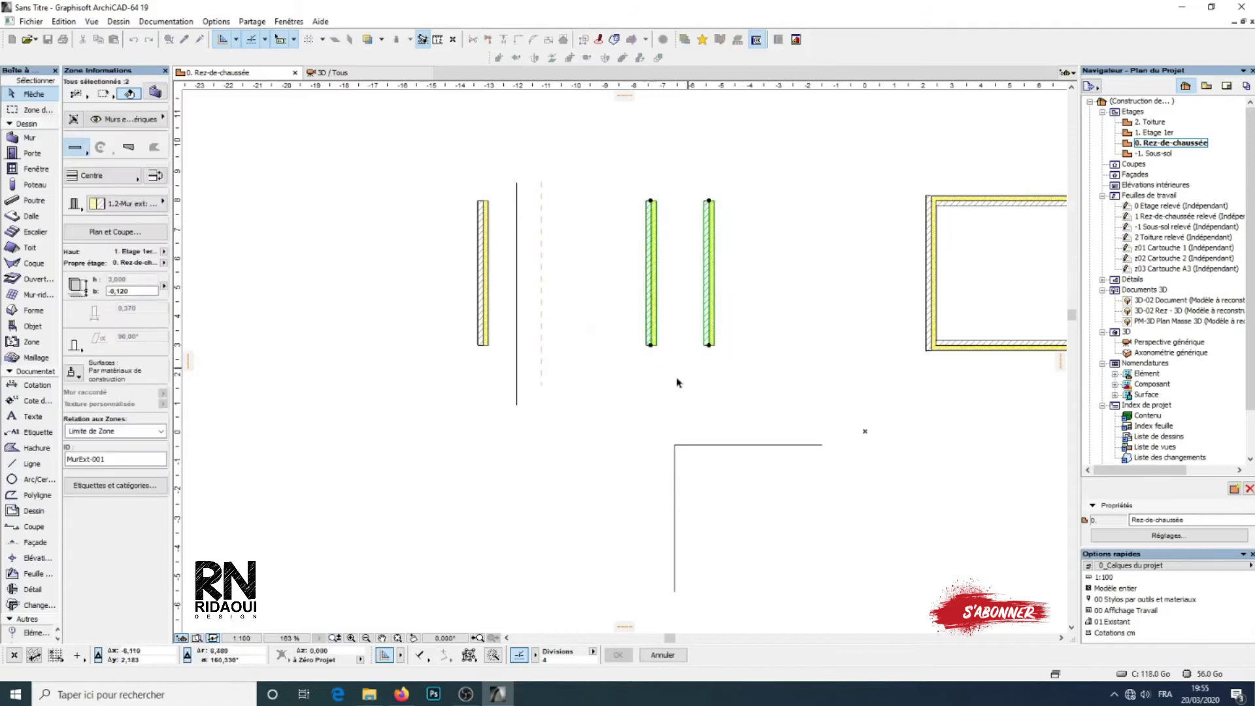
scroll(677, 382, "down", 3)
left_click(500, 59)
left_click(681, 350)
left_click(787, 199)
scroll(569, 337, "up", 3)
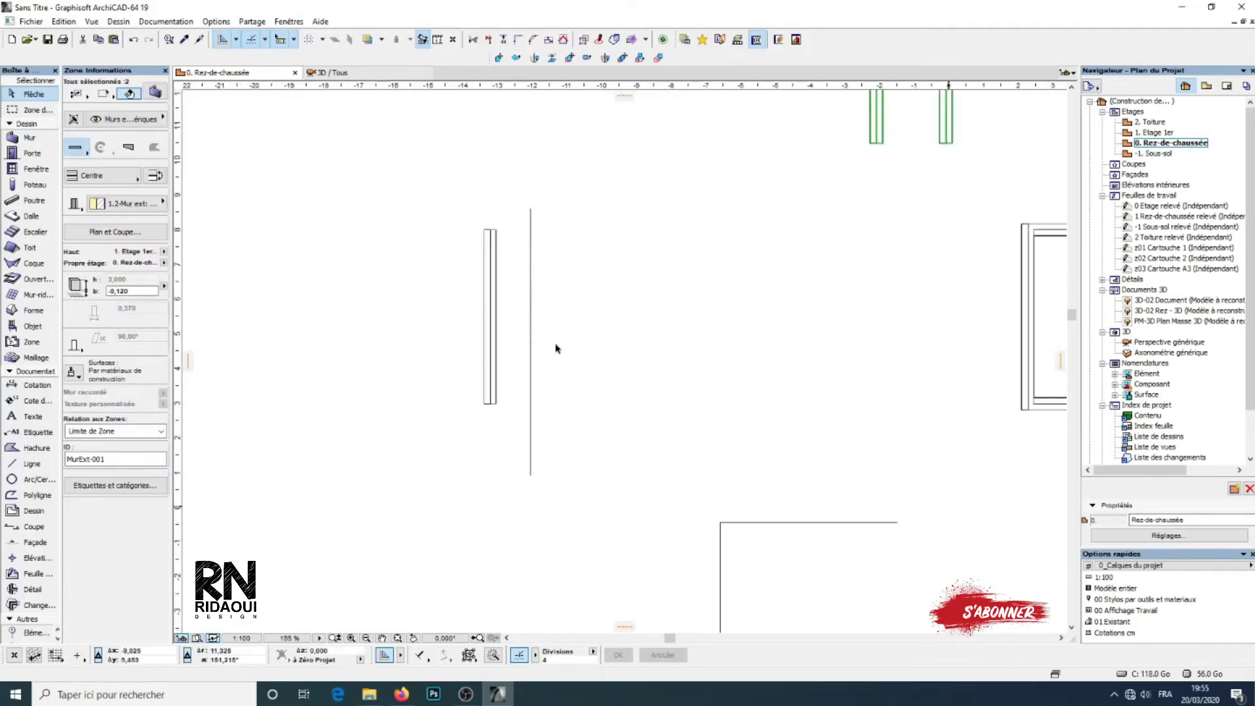
left_click(552, 350)
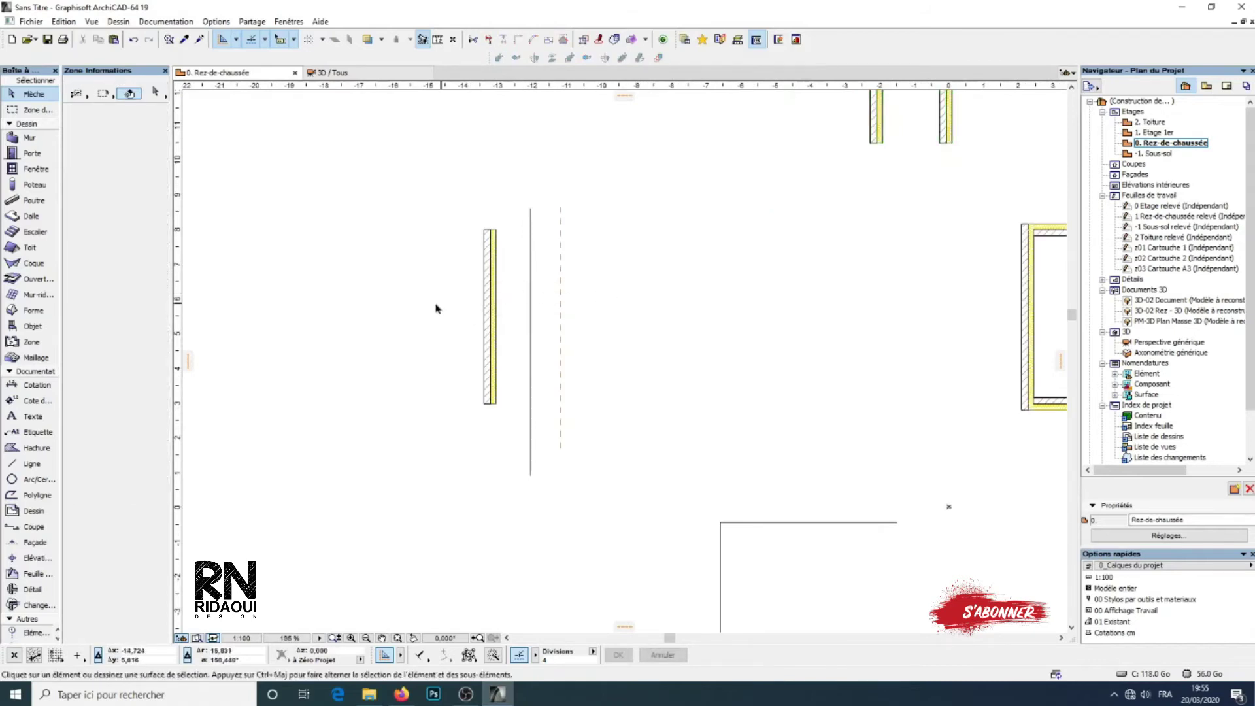
Step: Mirror a copy of the left wall across the solid vertical line with Symétrie & copie, and deselect it
left_click(489, 302)
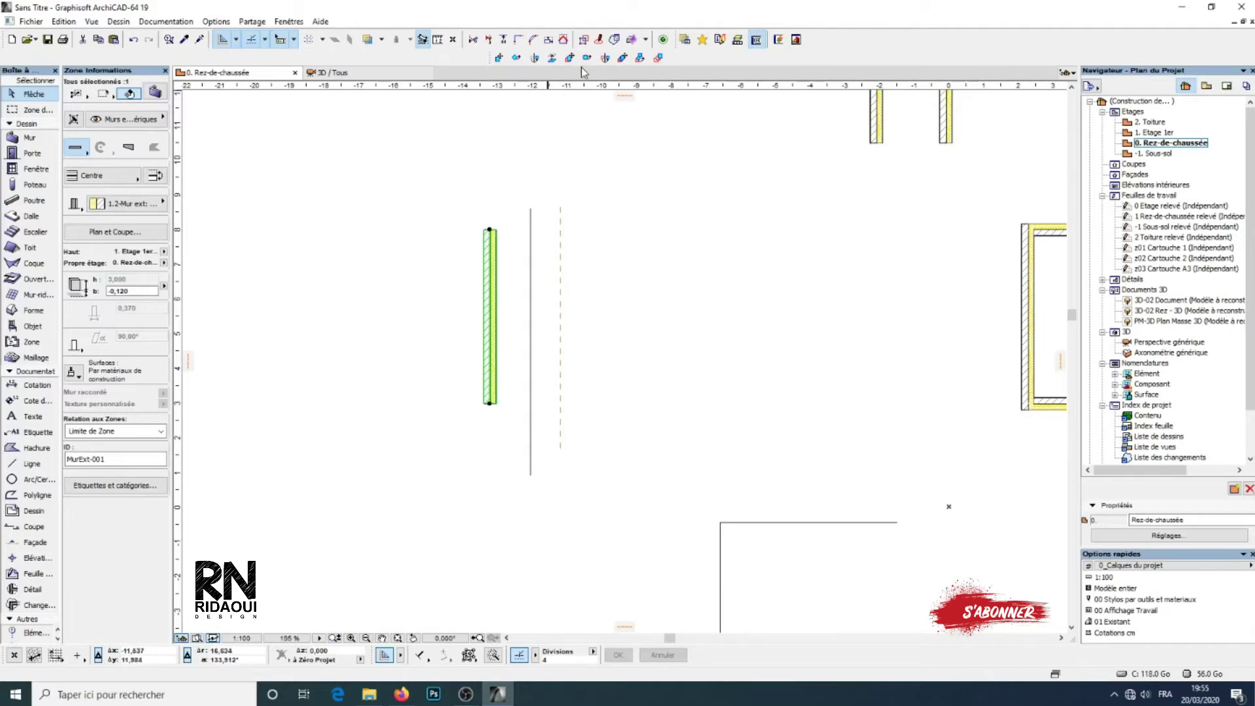
left_click(604, 59)
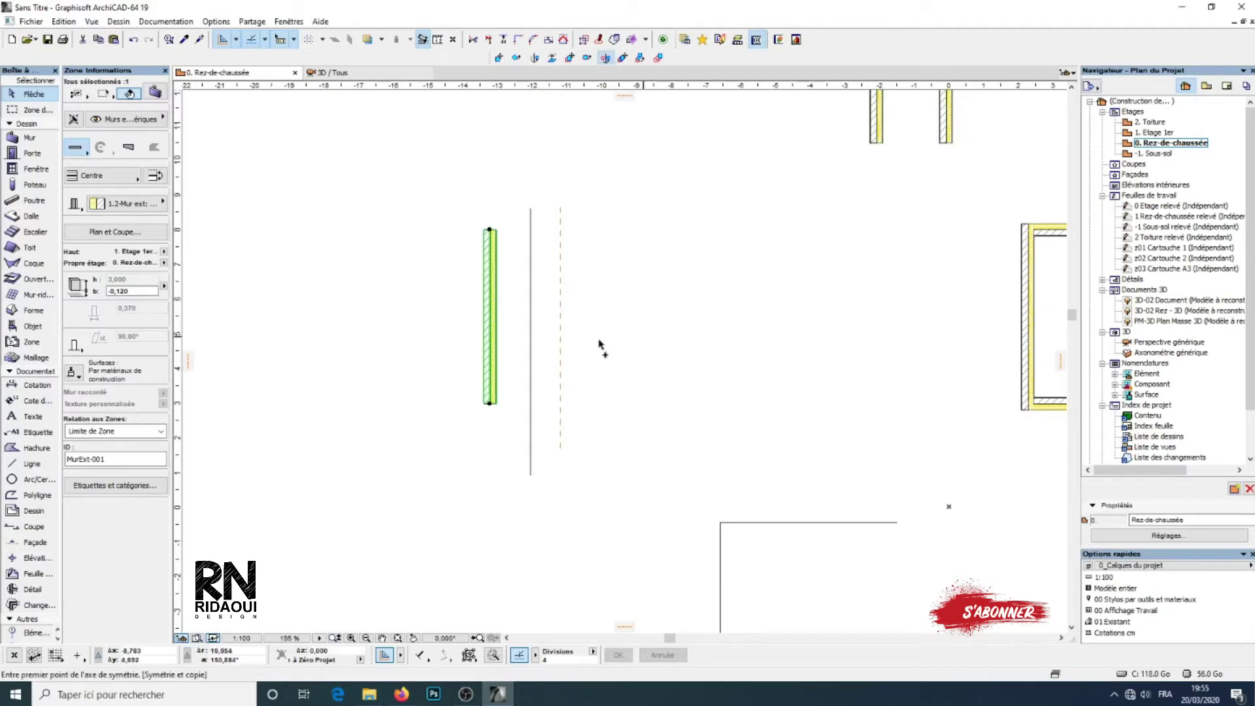
left_click(530, 212)
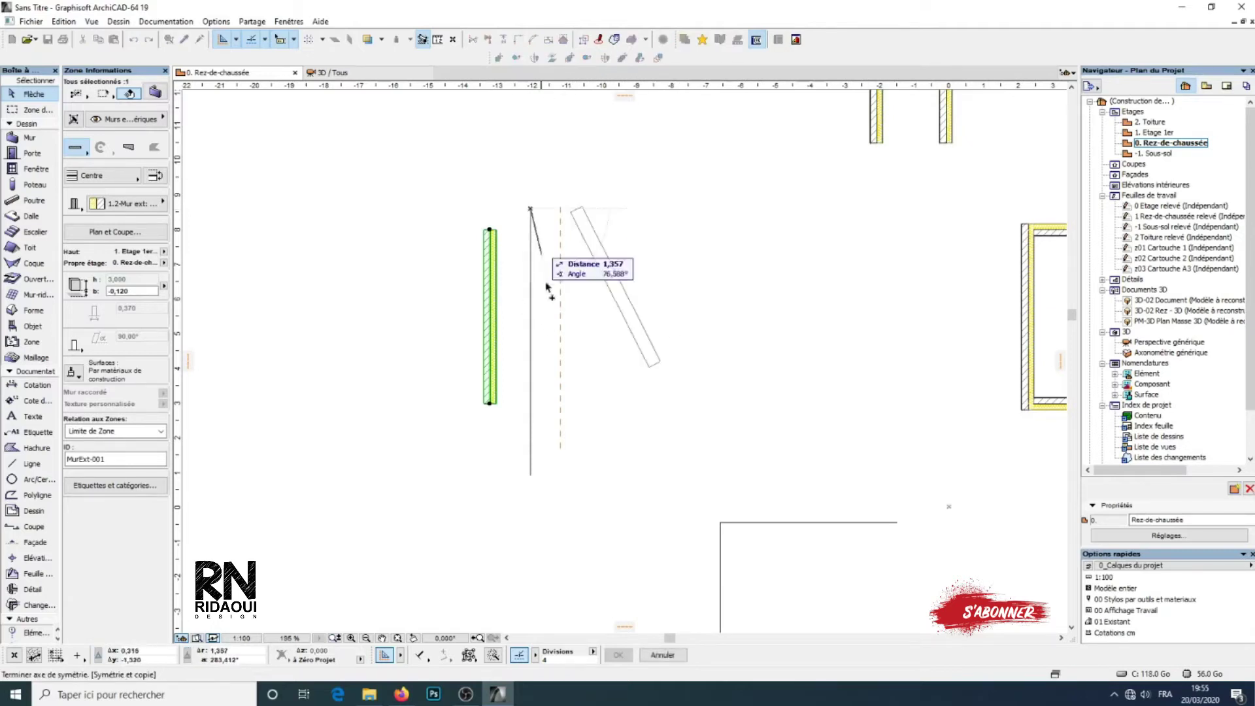
left_click(531, 488)
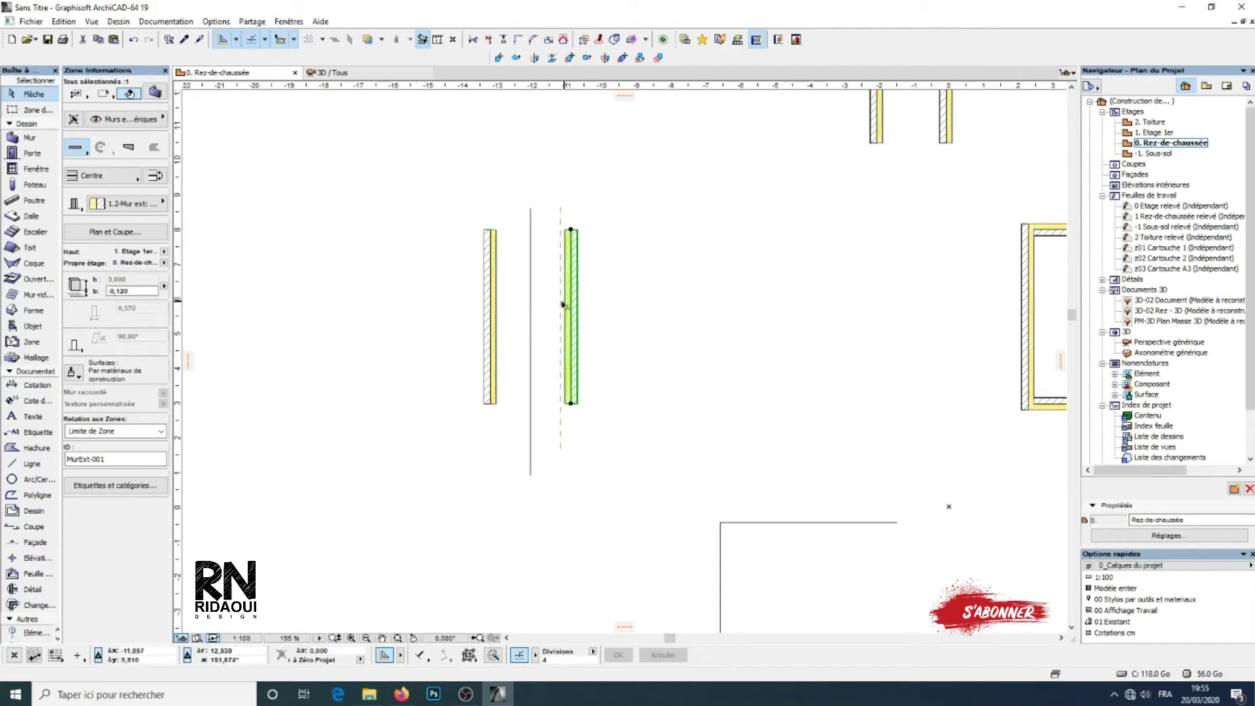
key("Escape")
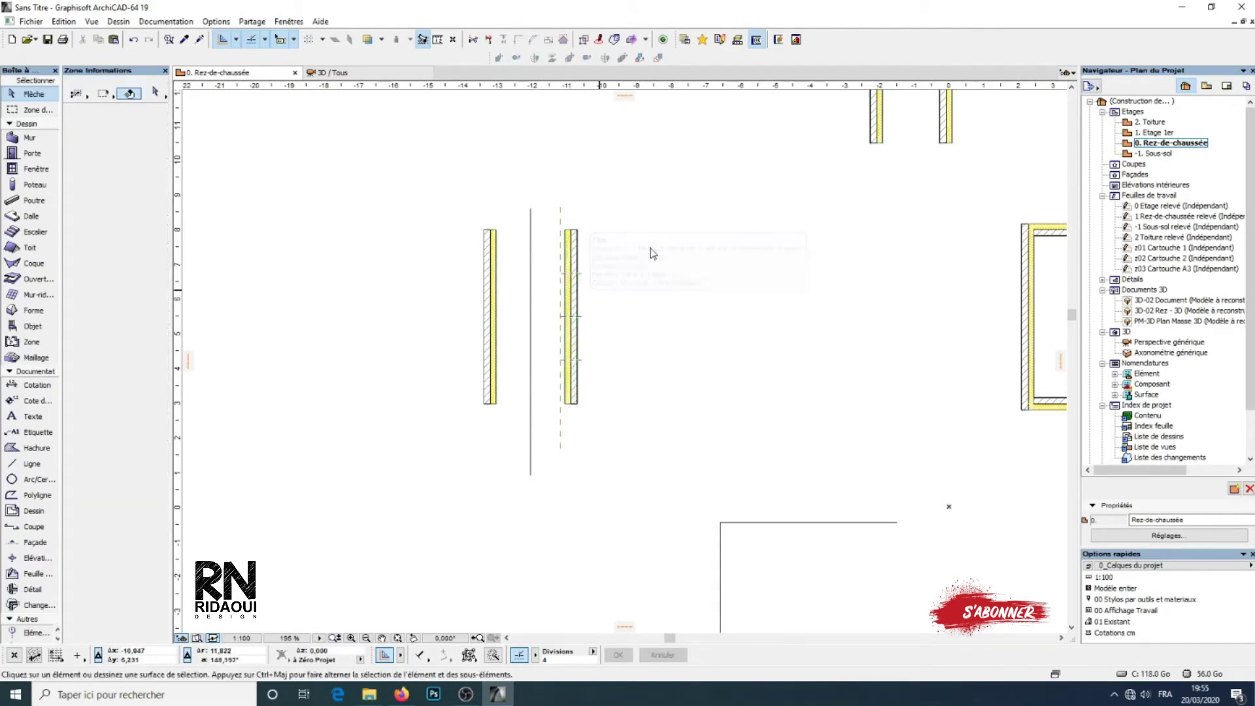
Step: Move the mirrored wall copy about 6.8 m horizontally to the right, clear of the guide line, and deselect it
left_click(566, 263)
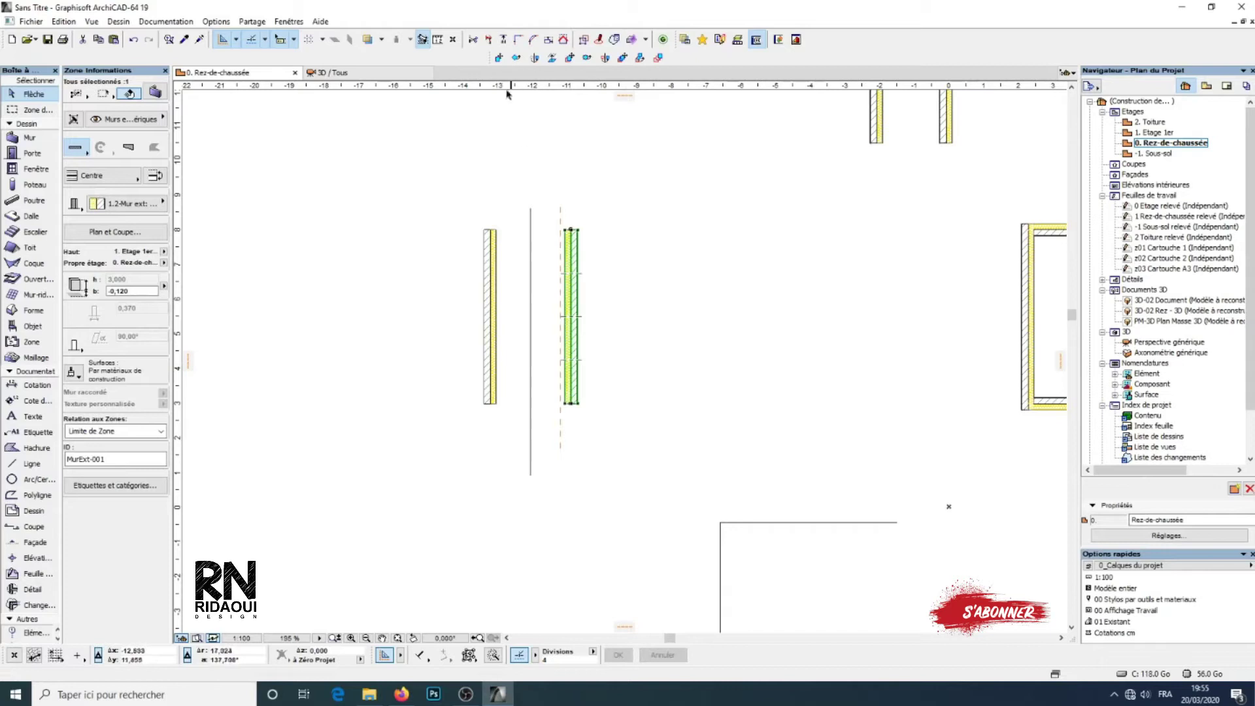
left_click(498, 58)
left_click(575, 281)
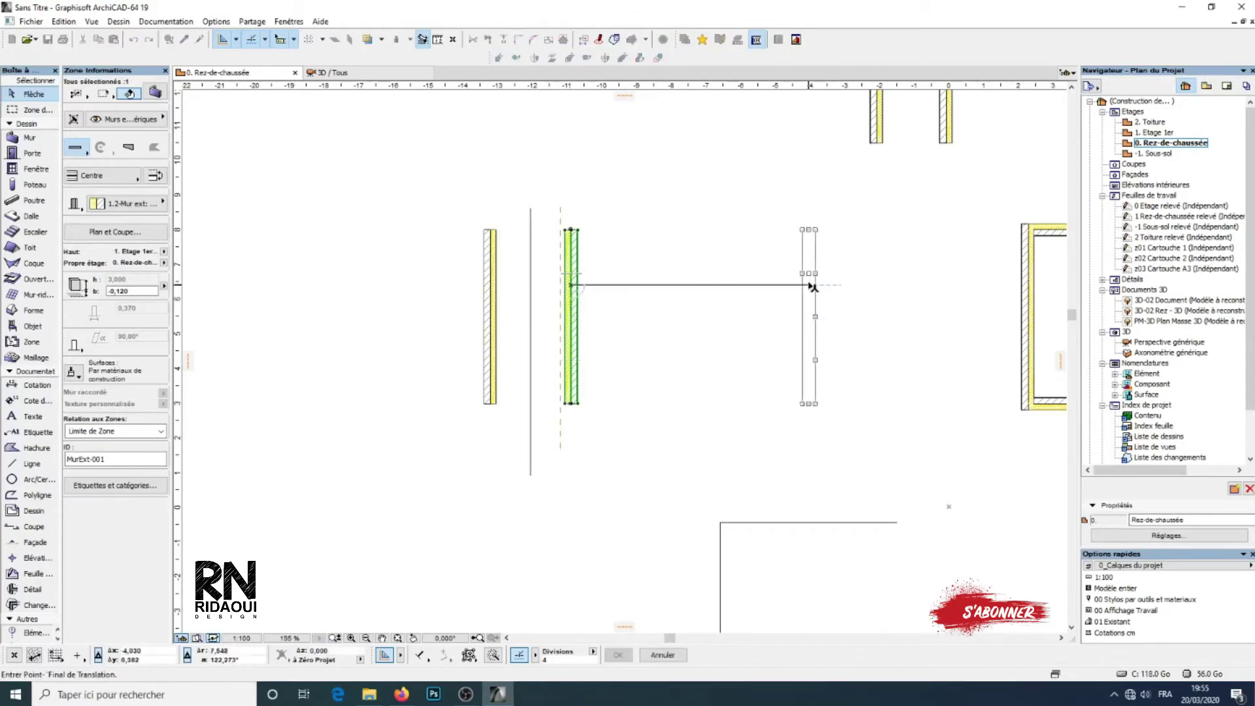
left_click(813, 281)
key("Escape")
Step: Mirror another copy of the left wall across the dashed guide line segment with Symétrie & copie, and deselect it
left_click(502, 295)
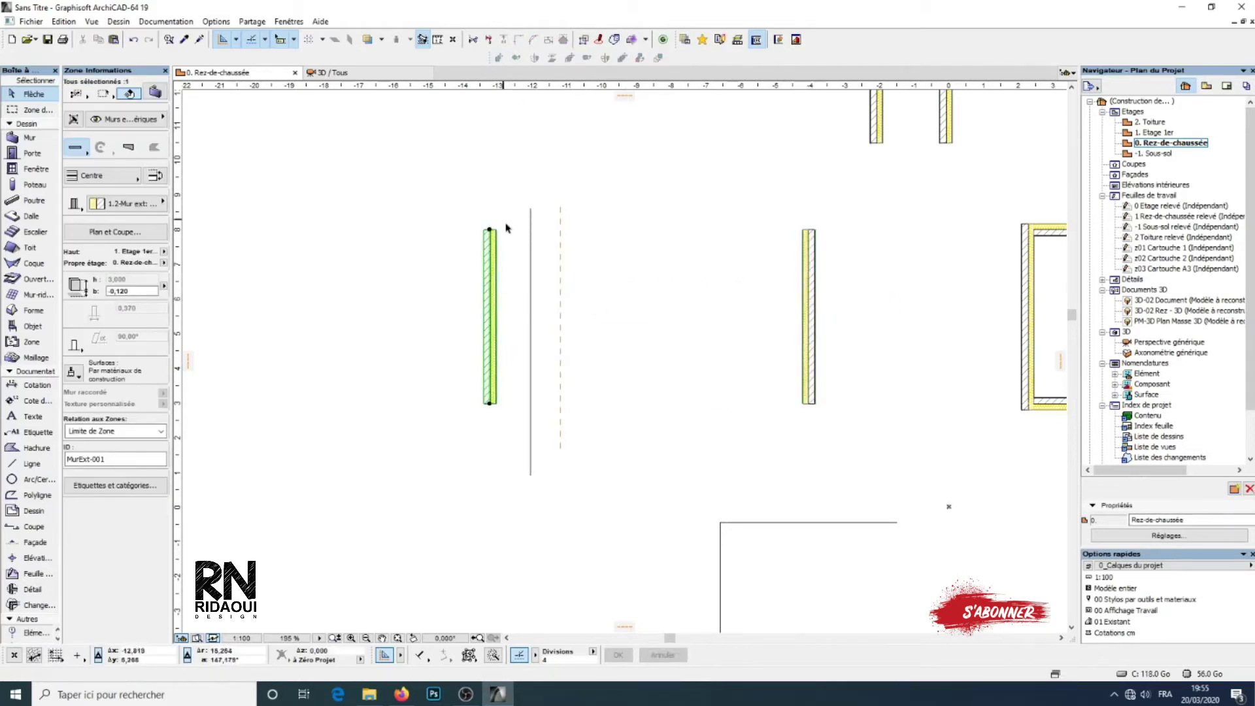
left_click(605, 57)
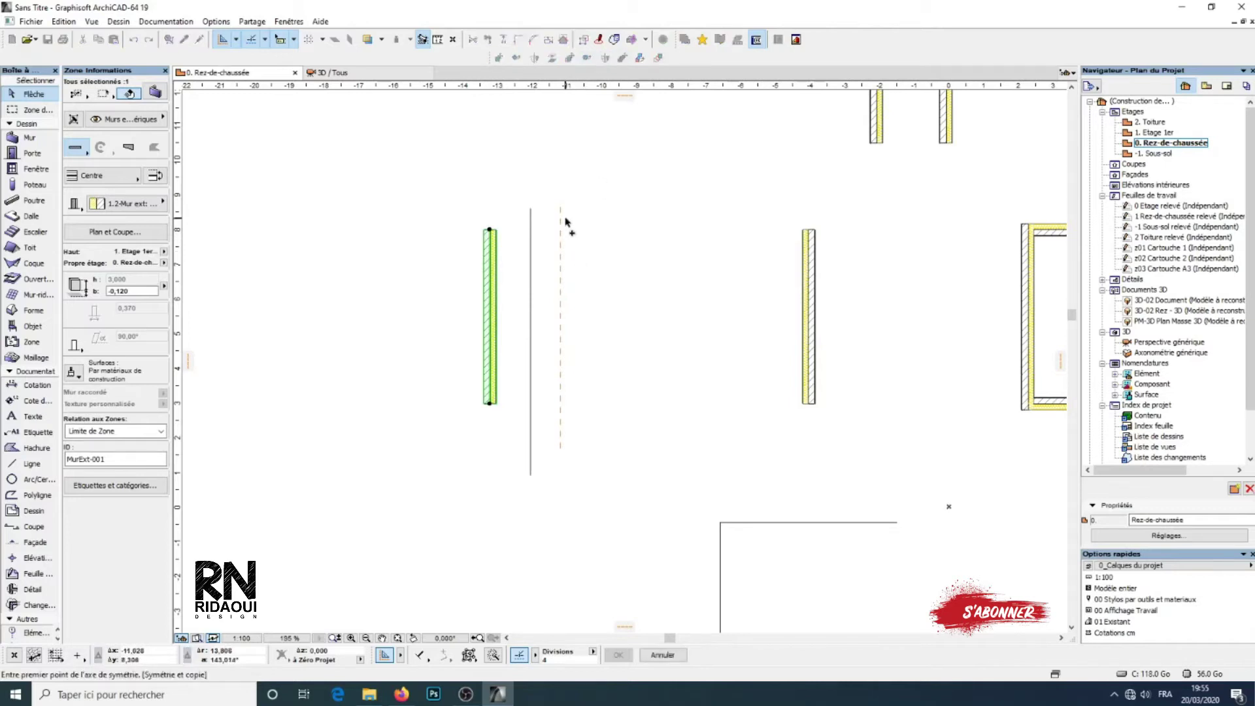
left_click(560, 208)
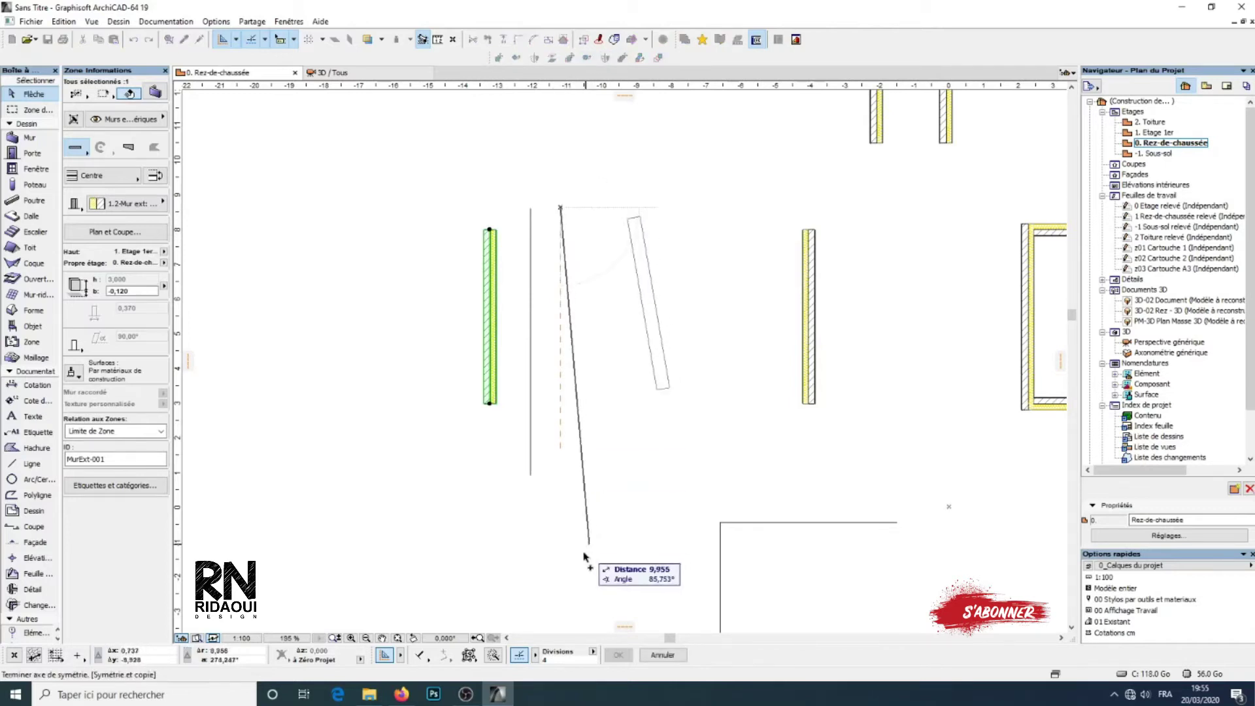
left_click(568, 458)
left_click(562, 307)
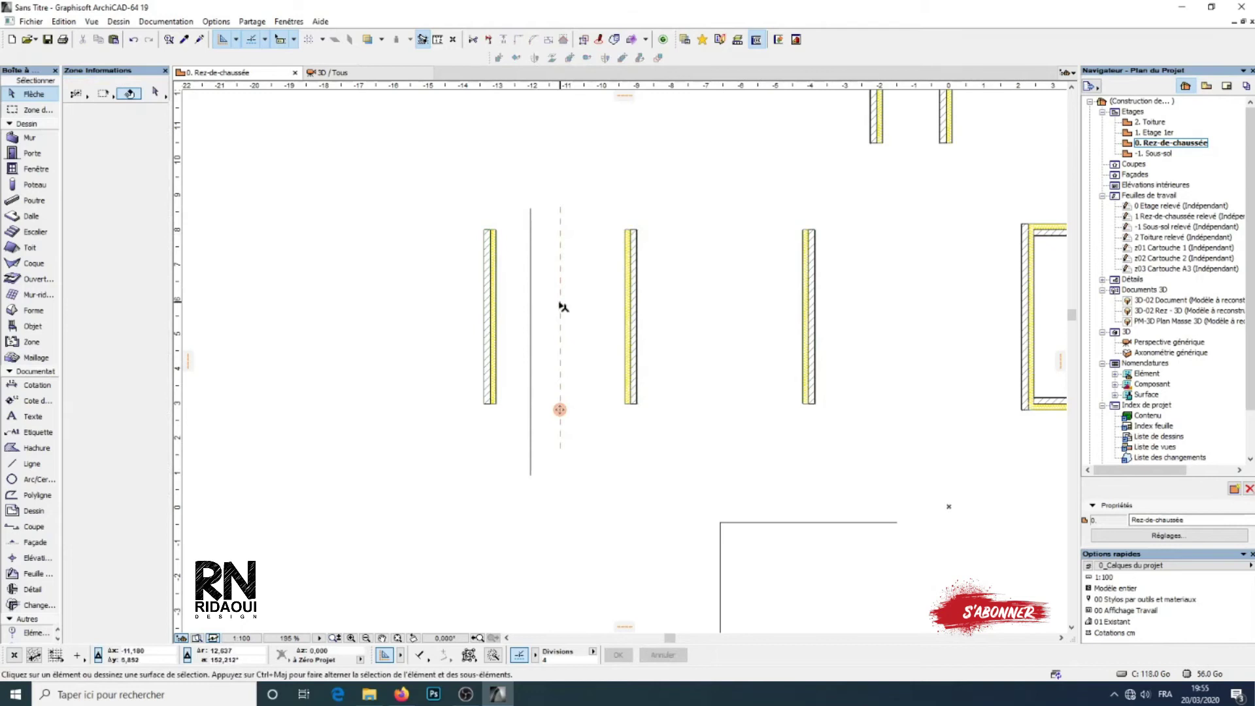
scroll(580, 328, "down", 3)
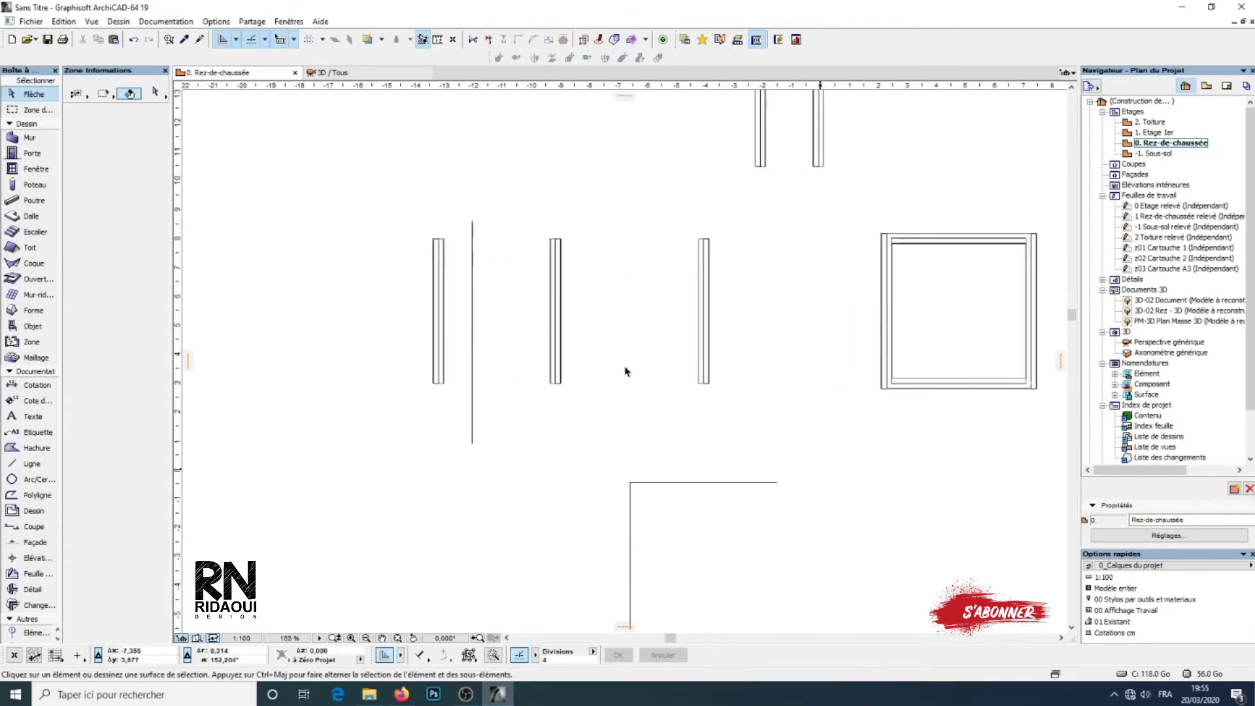
scroll(607, 364, "down", 2)
middle_click_drag(675, 311, 617, 378)
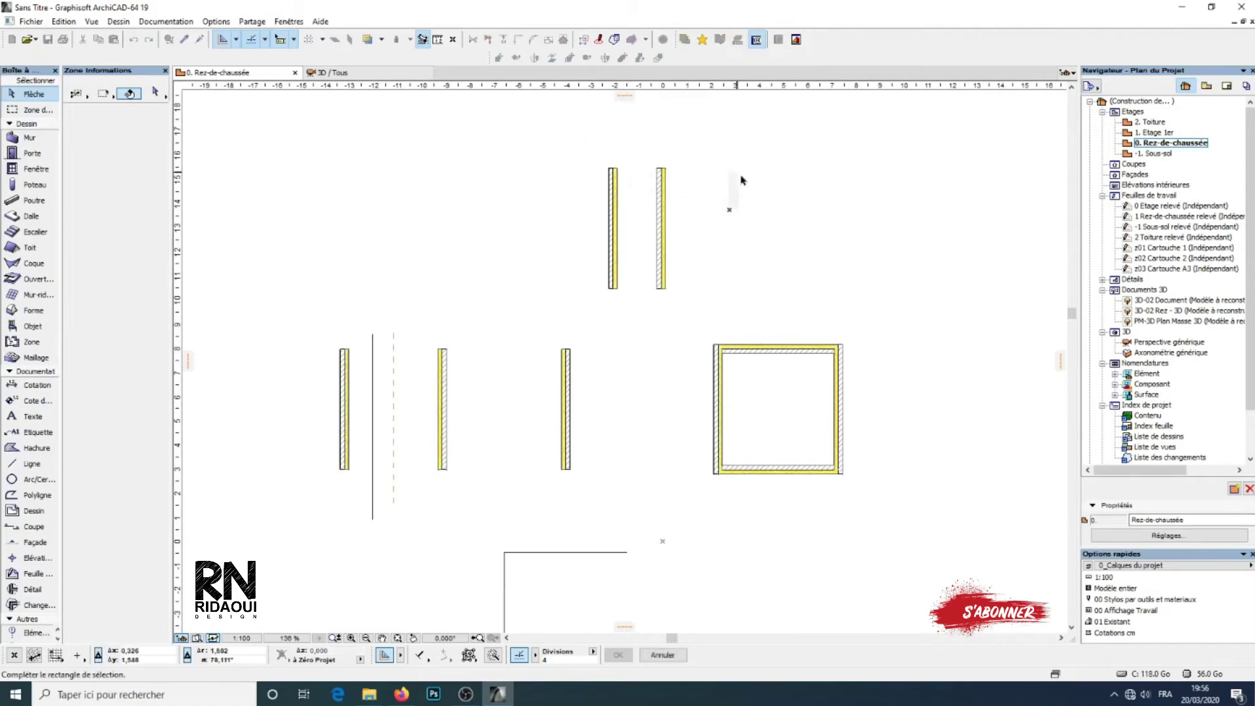
Step: Move the lone wall between the guide lines and the square about 20.8 m horizontally to the right, past the square, and deselect it
middle_click_drag(678, 196, 647, 188)
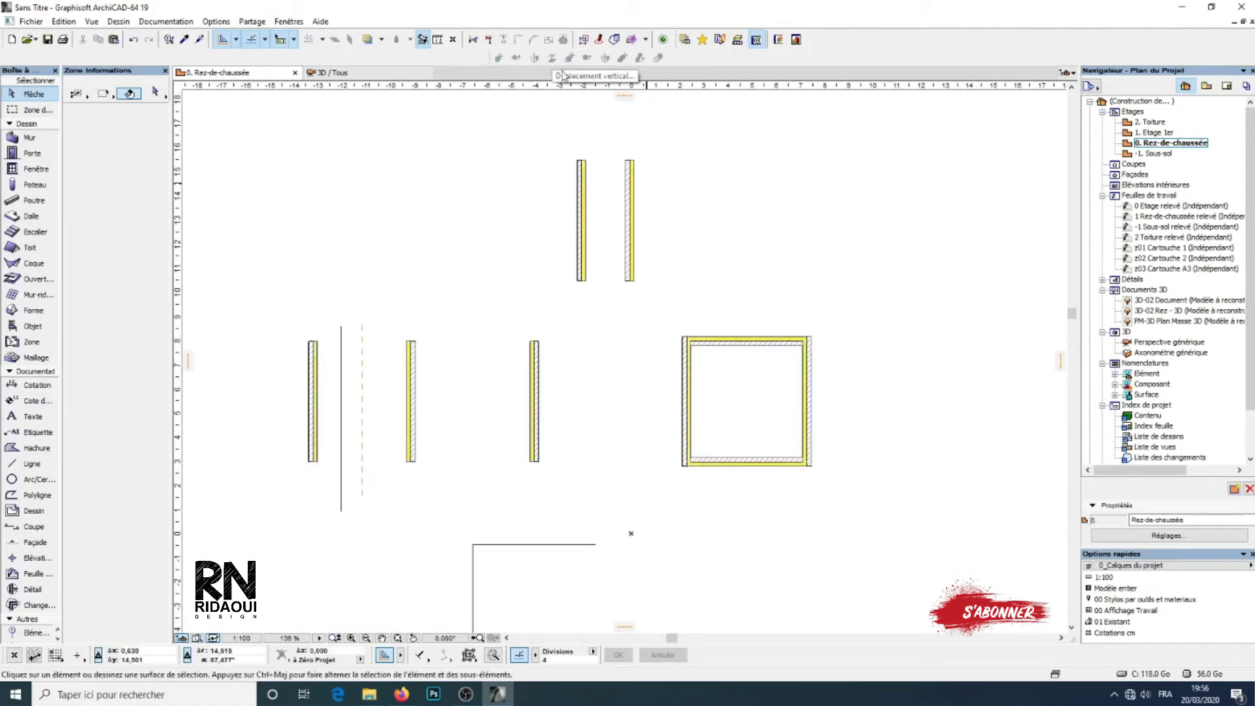
scroll(686, 252, "up", 3)
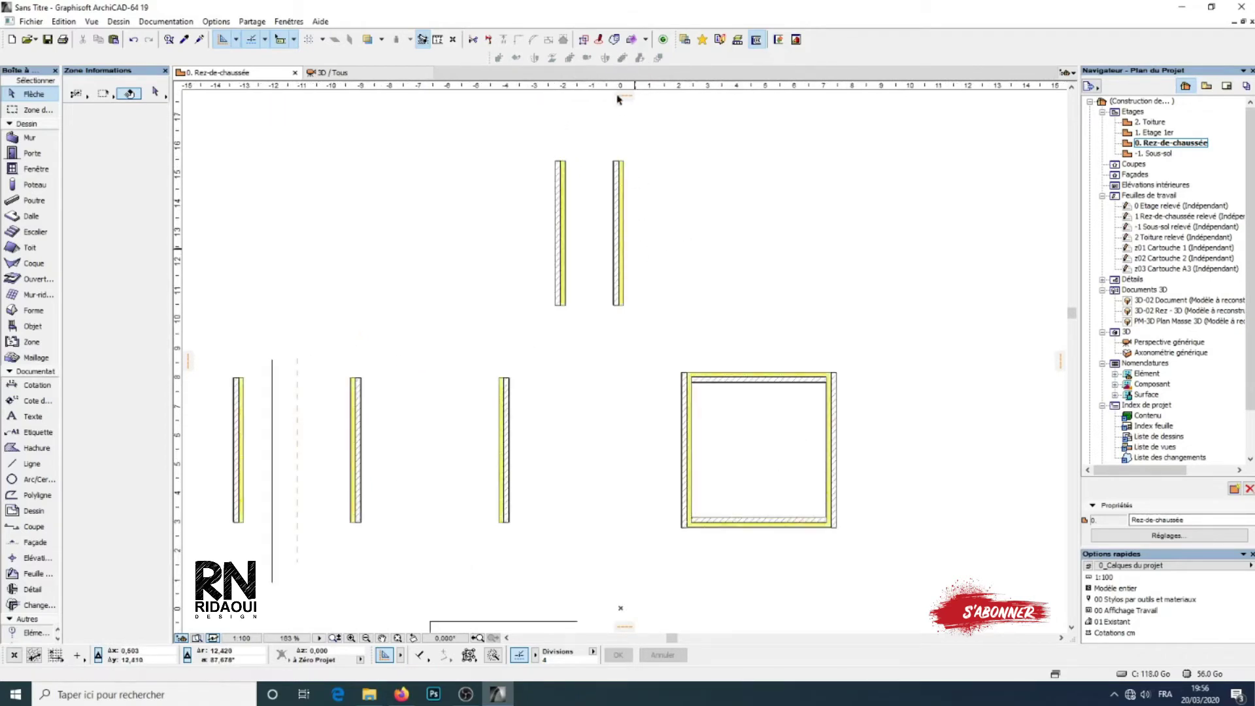
scroll(693, 294, "down", 3)
middle_click_drag(752, 333, 576, 326)
scroll(628, 365, "up", 1)
middle_click_drag(628, 364, 592, 282)
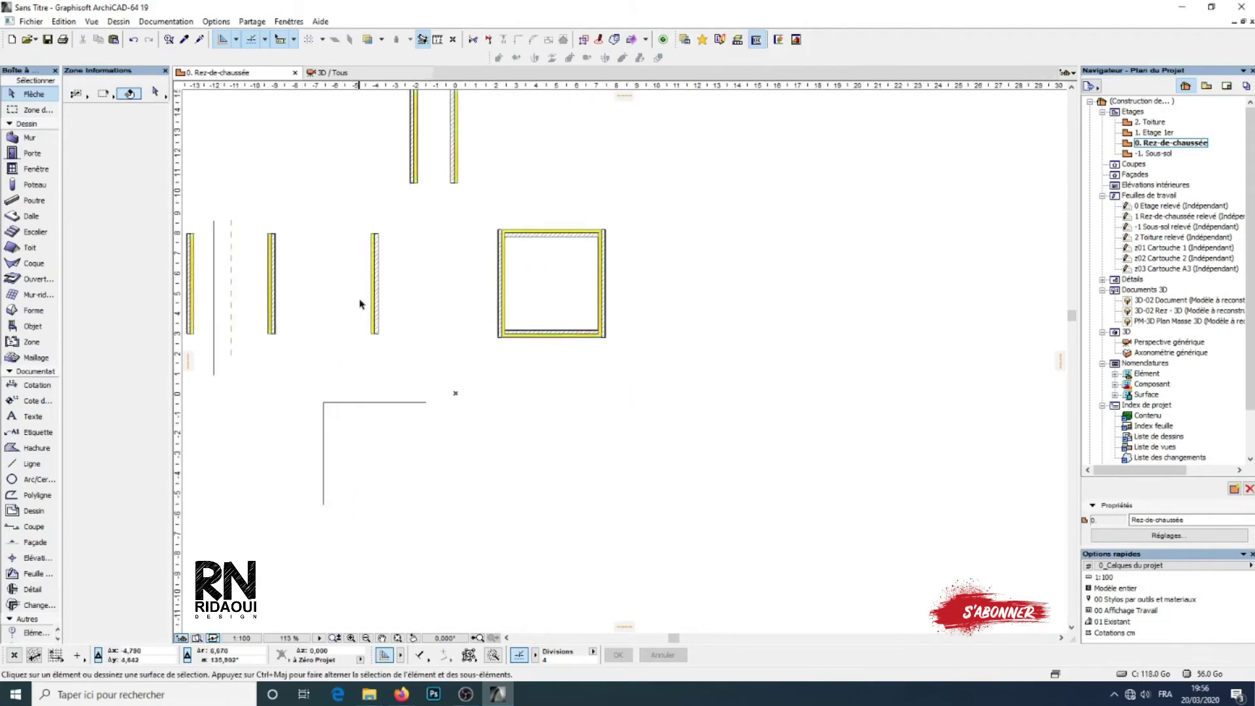
left_click(376, 307)
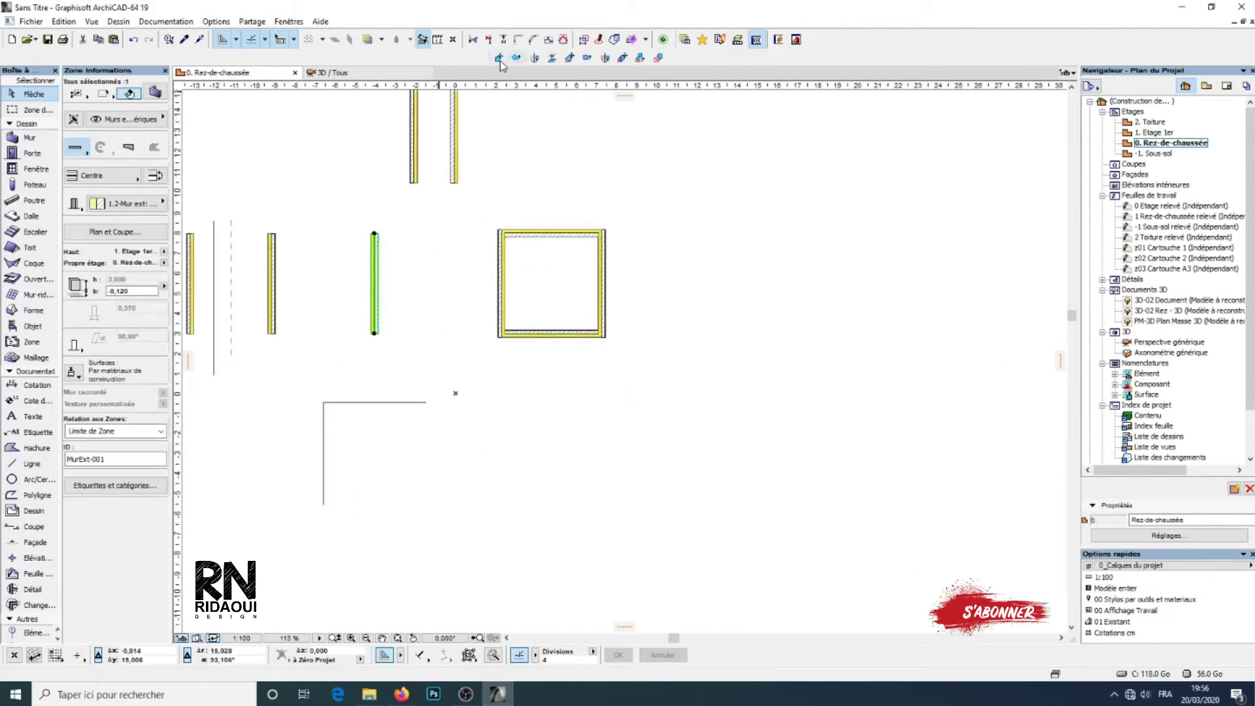
left_click(499, 58)
left_click(374, 320)
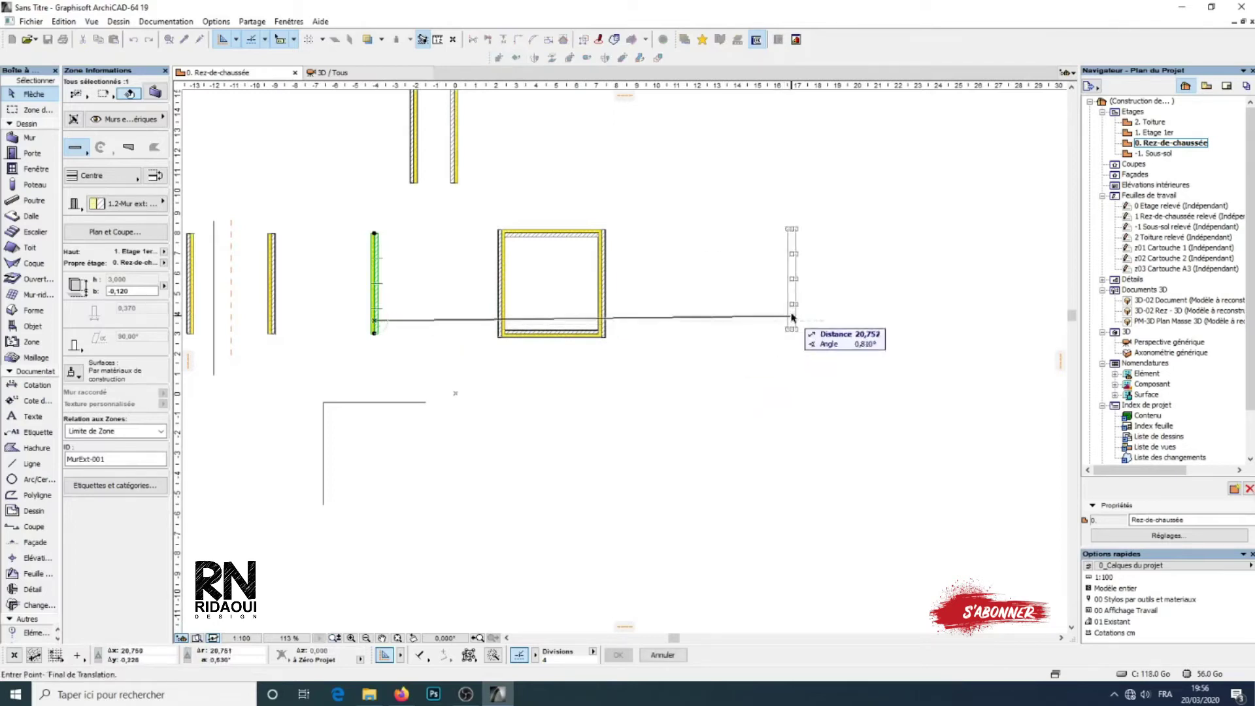
left_click(792, 319)
key("Escape")
Step: Place about ten scattered copies of the moved wall to its right with Translation avec copies multiples, using its lower endpoint as reference
middle_click_drag(844, 321, 633, 330)
scroll(633, 330, "up", 2)
left_click(553, 311)
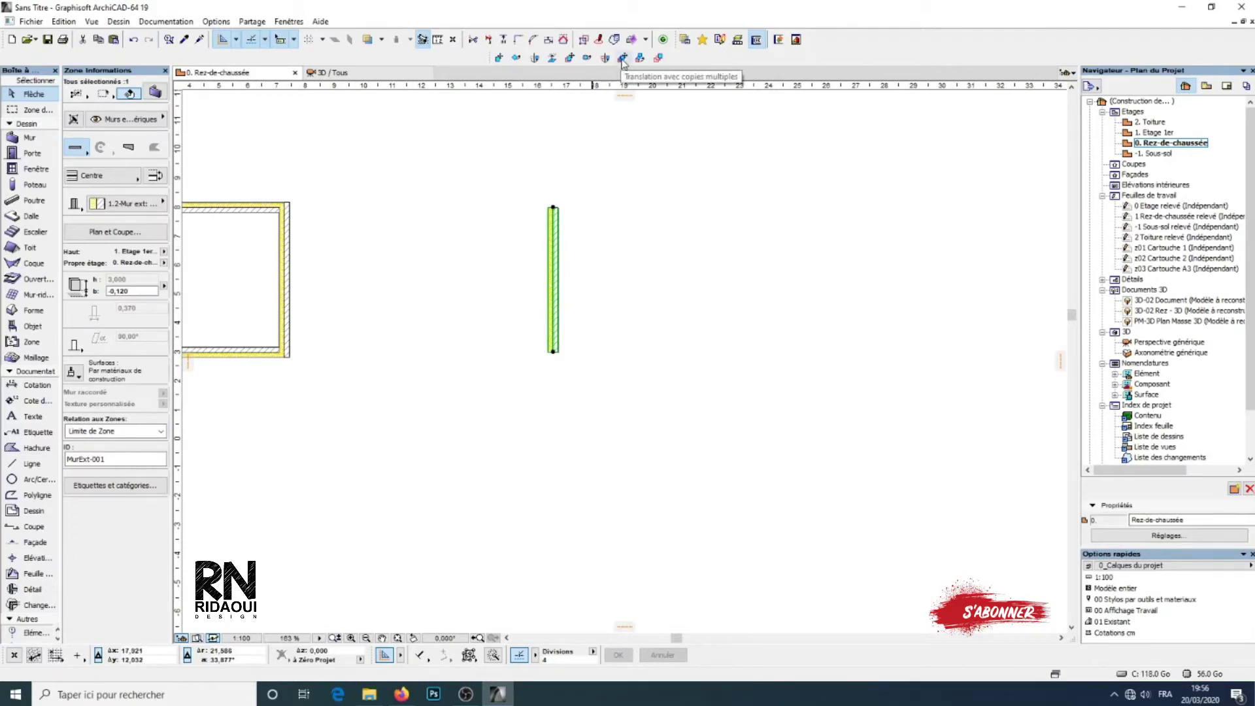
left_click(622, 59)
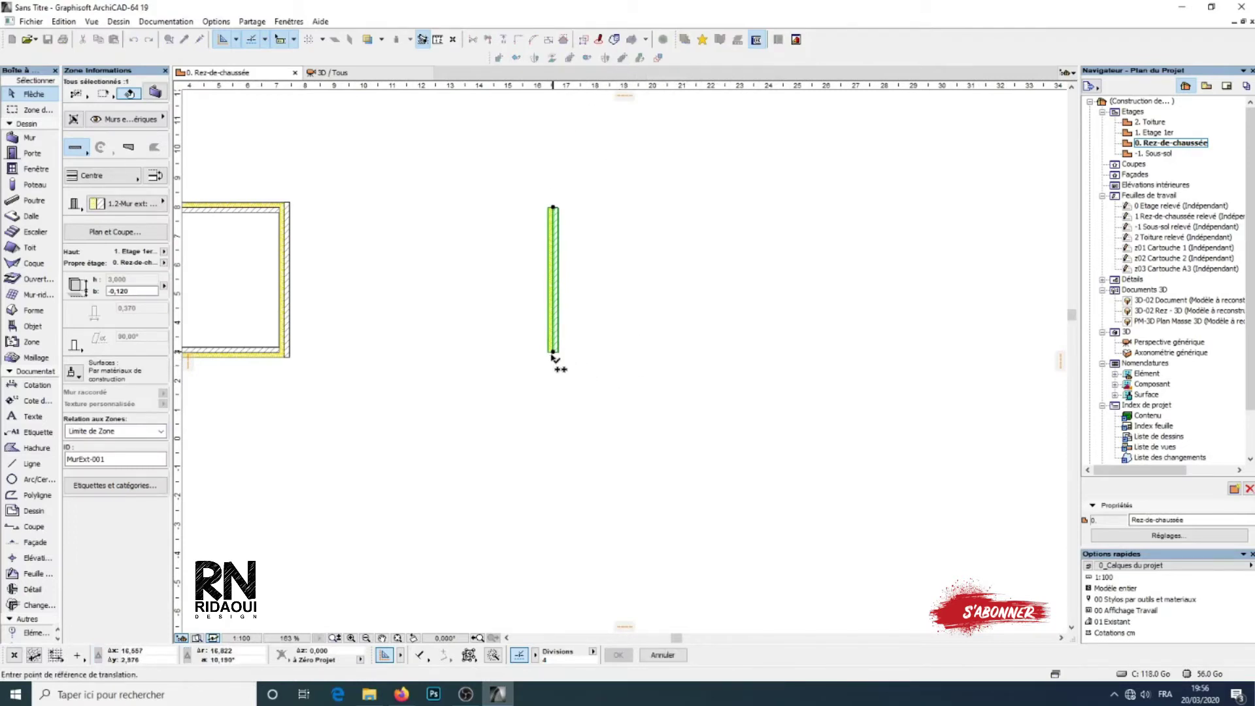
left_click(579, 352)
left_click(621, 351)
left_click(698, 349)
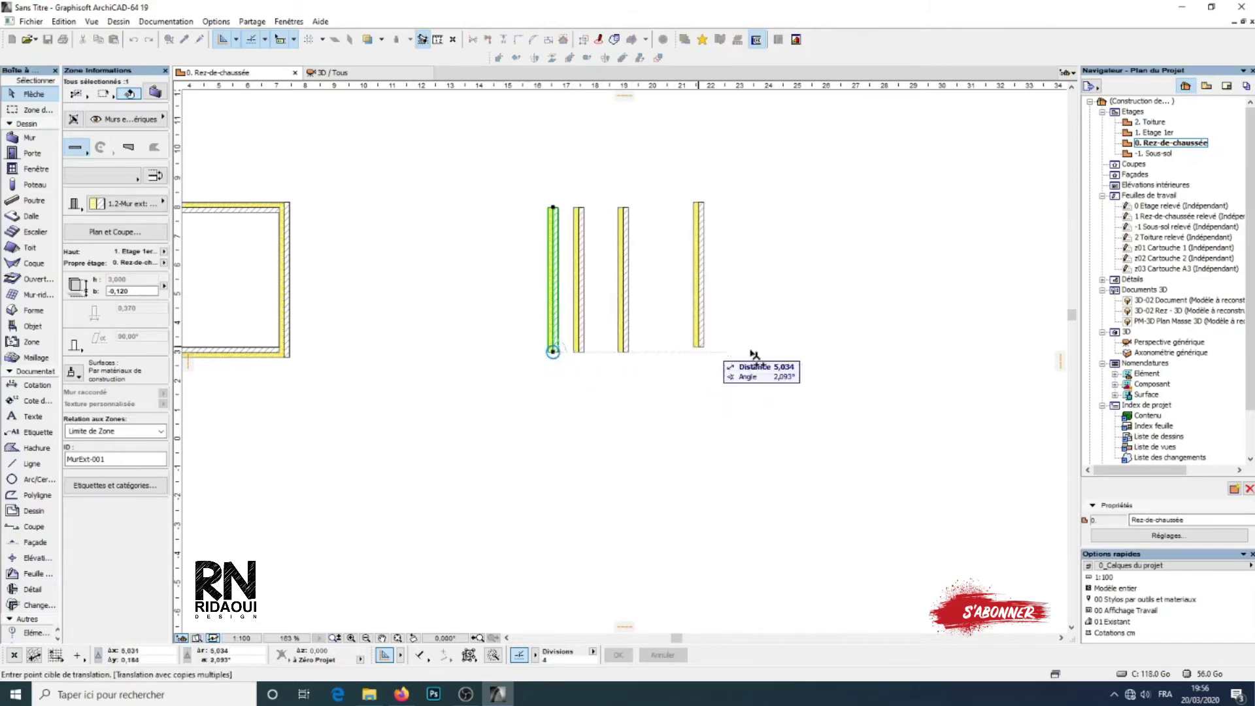
left_click(756, 351)
left_click(750, 402)
left_click(857, 429)
left_click(902, 374)
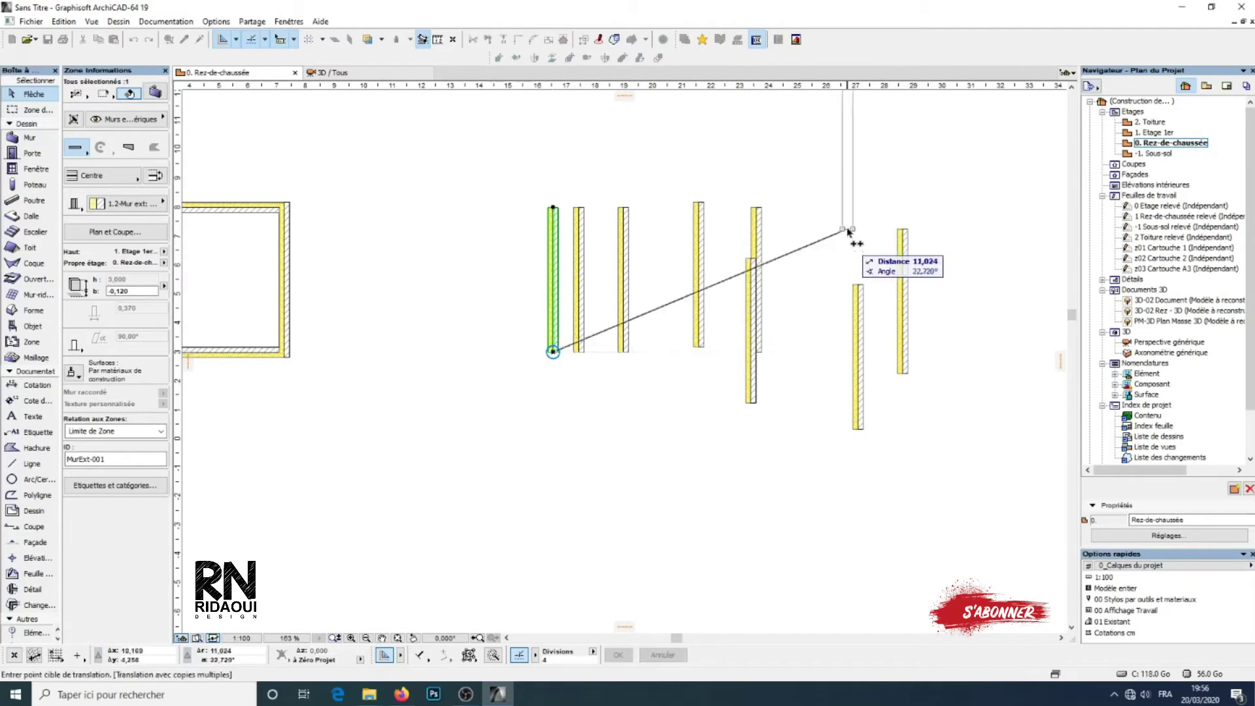
left_click(907, 284)
left_click(804, 324)
left_click(848, 229)
scroll(794, 431, "down", 3)
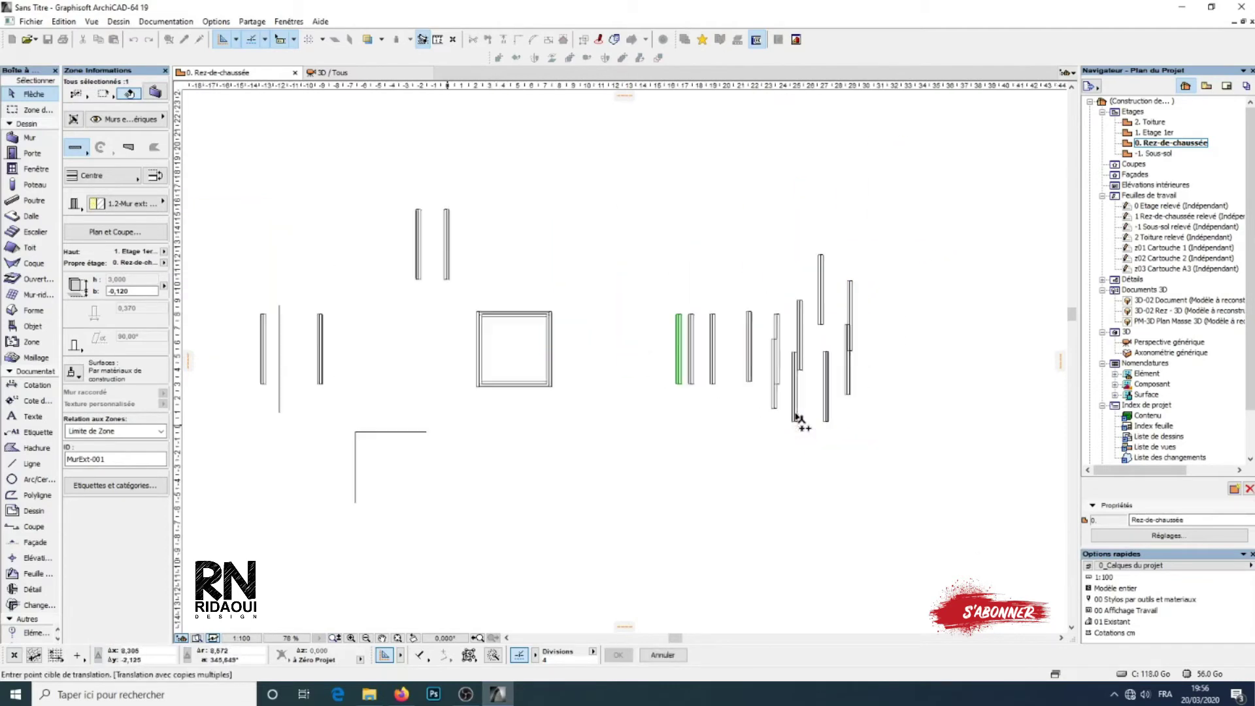
key("Escape")
Step: Delete the moved wall and all its scattered copies
left_click_drag(882, 234, 632, 454)
key("Delete")
Step: Move the wall just right of the dashed guide line about 20 m right and 8 m up, then deselect it
scroll(619, 385, "up", 1)
scroll(612, 396, "up", 1)
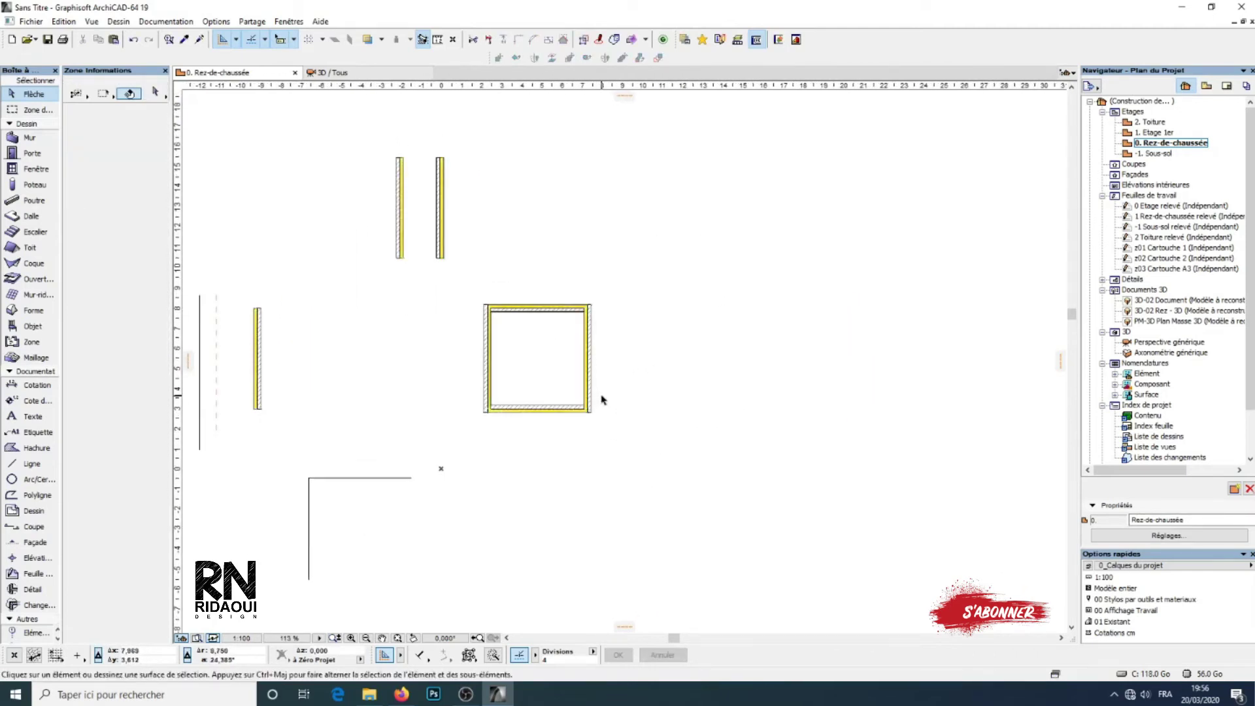
middle_click_drag(366, 348, 507, 372)
left_click(478, 361)
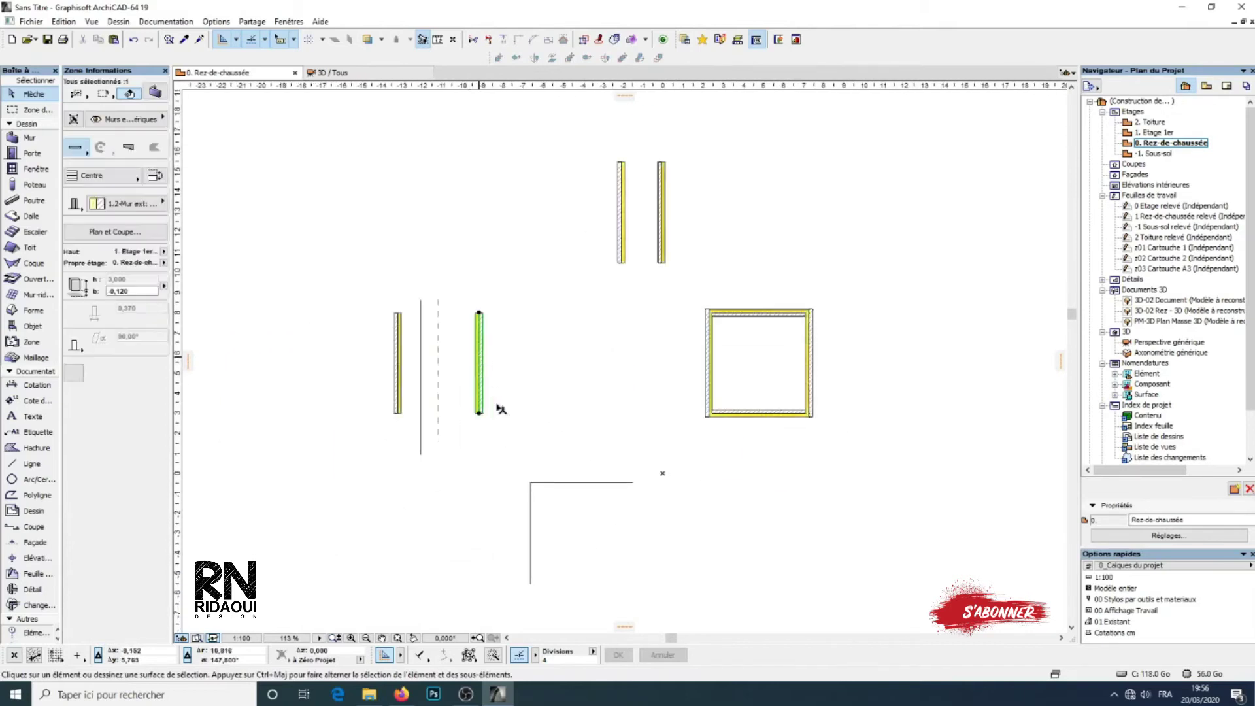
left_click(498, 58)
left_click(479, 412)
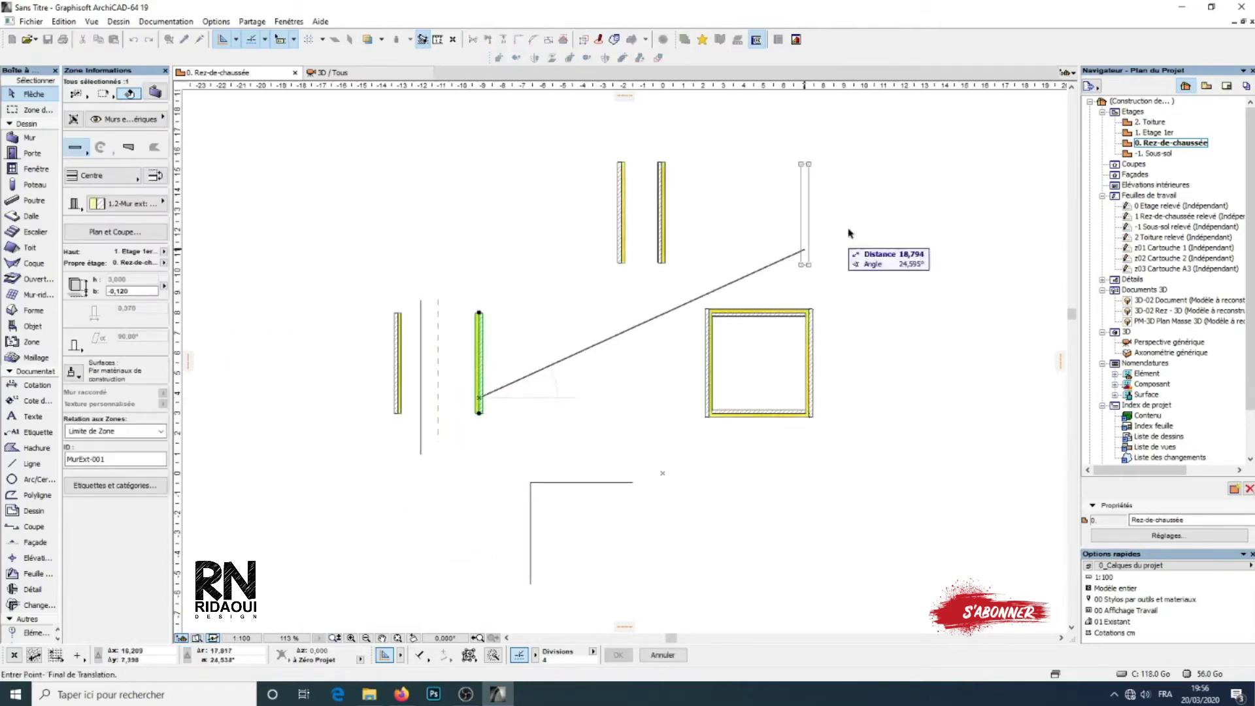
left_click(889, 245)
left_click(857, 321)
Step: Create ten rotated copies of the moved wall around its lower endpoint with Rotation avec copies multiples, forming a full star
middle_click_drag(857, 321, 664, 370)
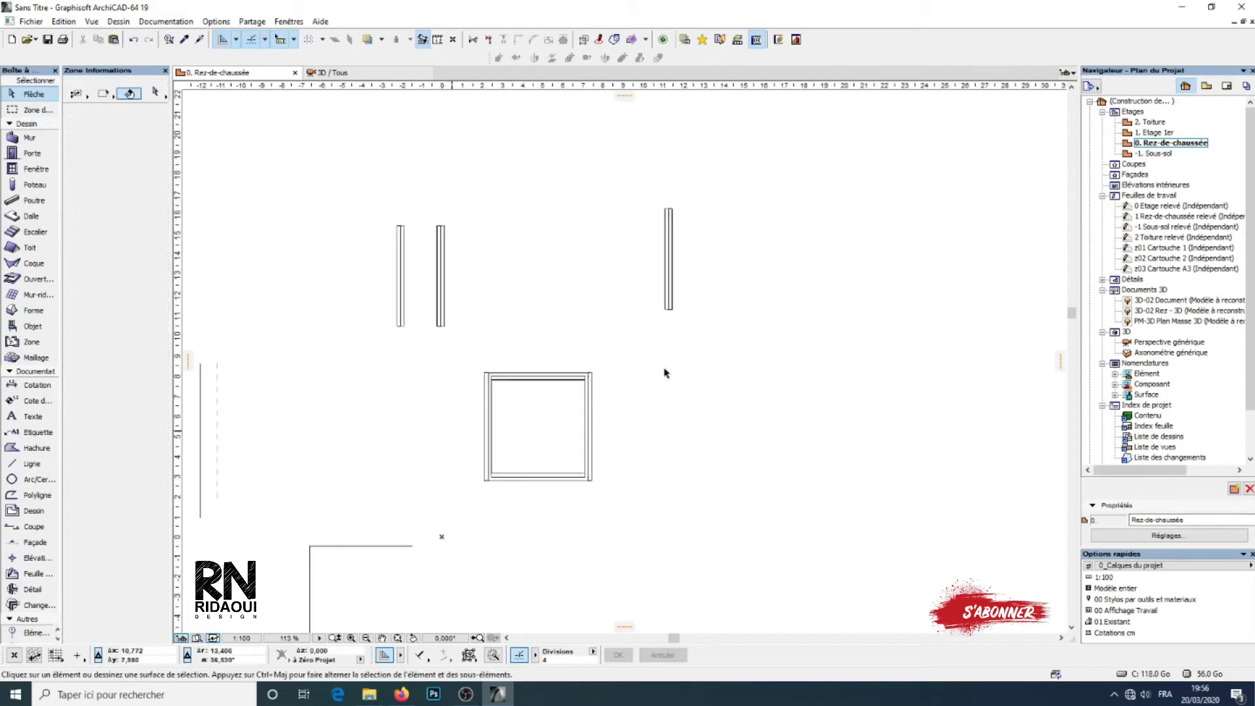
left_click(673, 306)
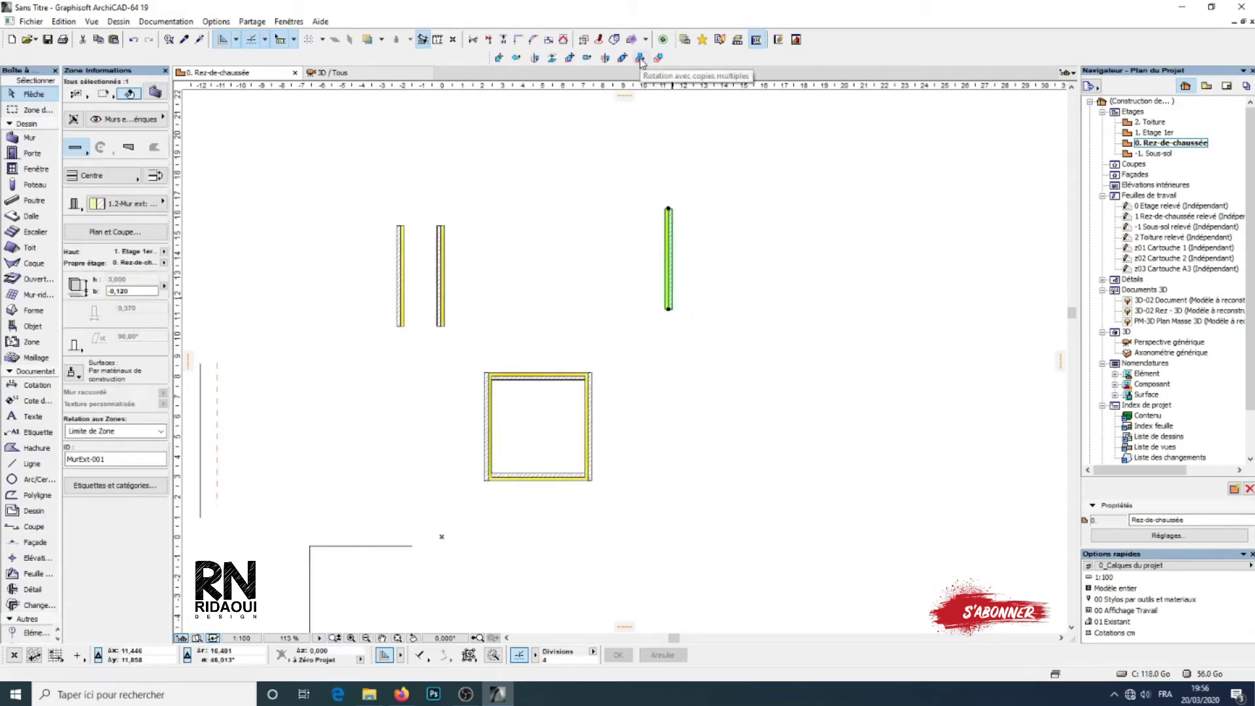
left_click(640, 59)
left_click(668, 308)
left_click(668, 190)
left_click(699, 207)
left_click(725, 223)
left_click(749, 273)
left_click(827, 327)
key("Escape")
left_click(715, 400)
left_click(667, 409)
left_click(615, 355)
left_click(571, 309)
left_click(620, 252)
left_click_drag(817, 201, 627, 362)
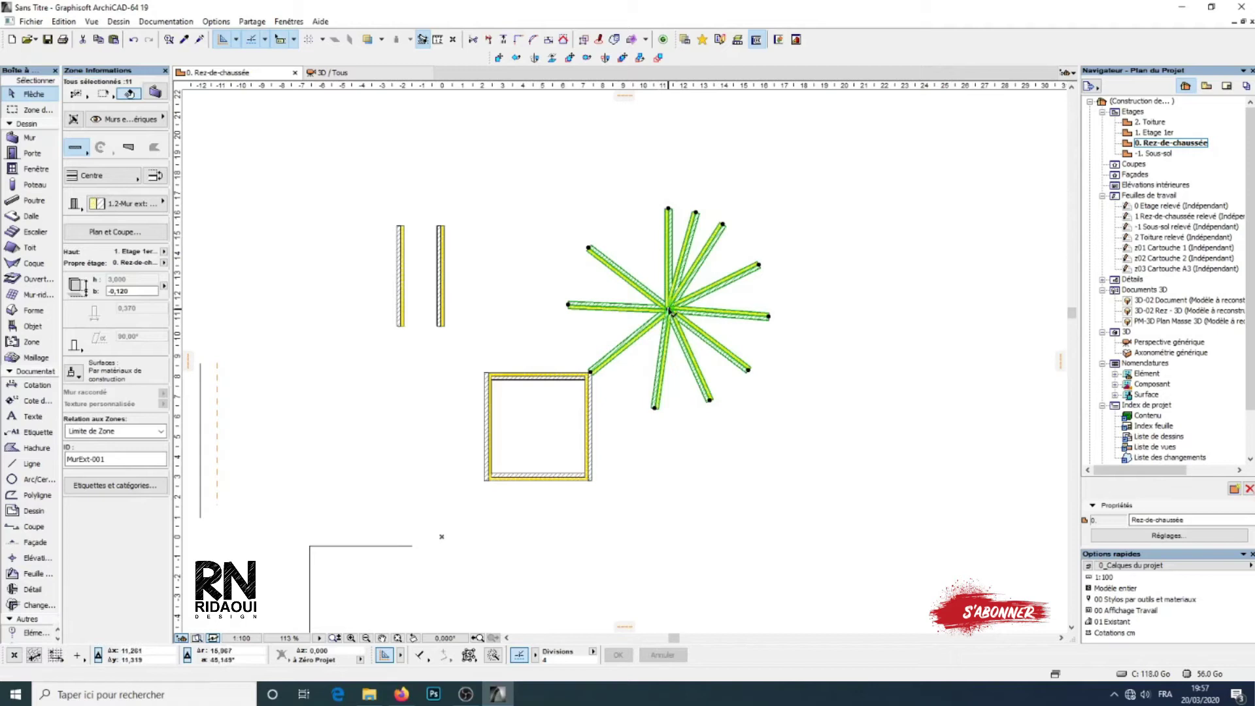
left_click(669, 280)
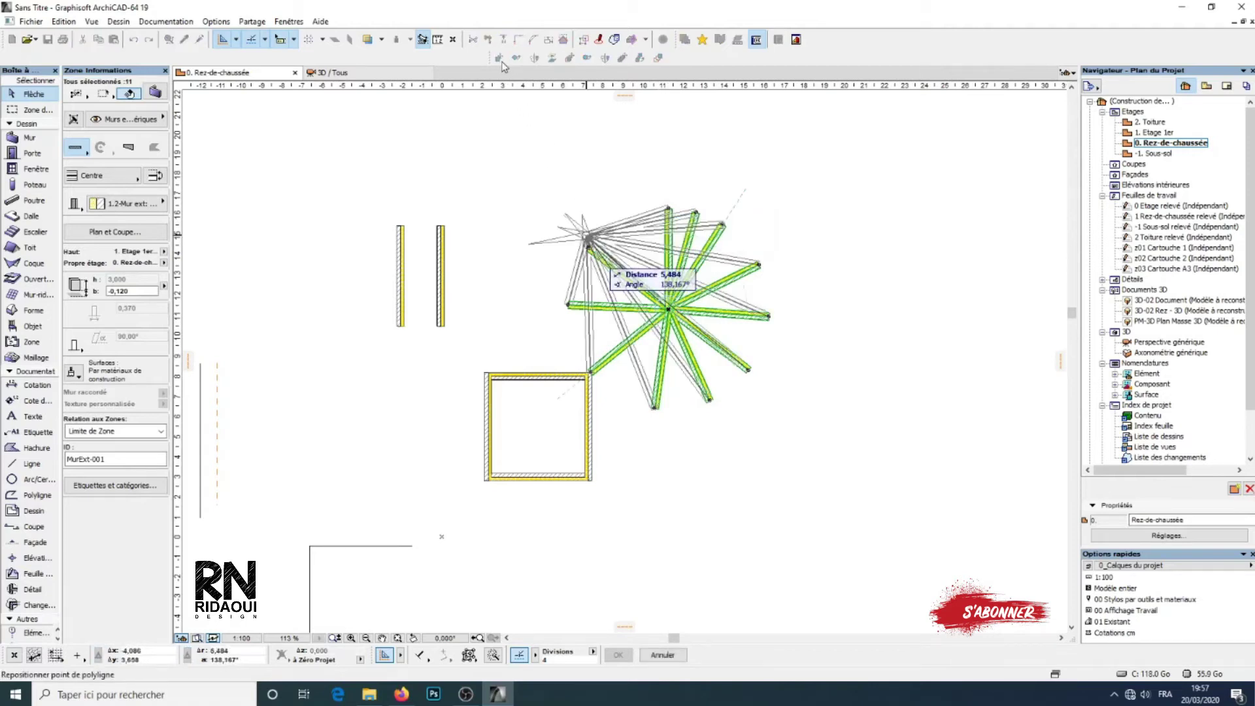
key("Escape")
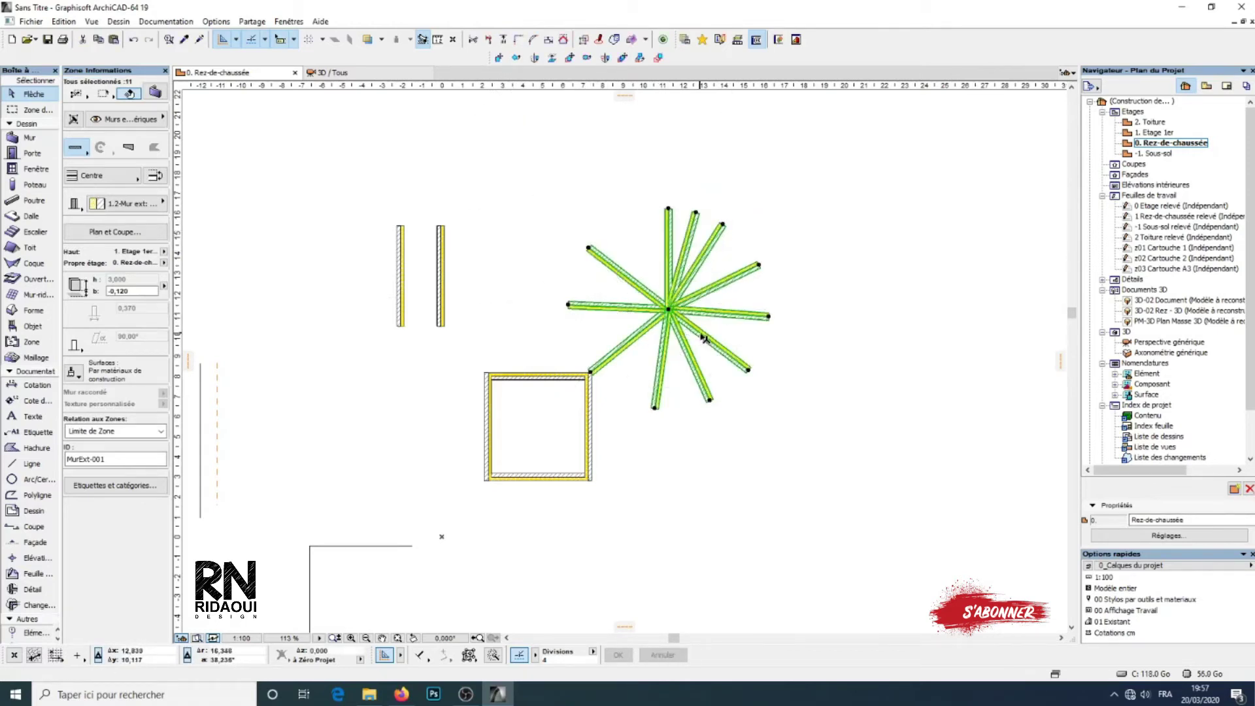
key("Escape")
Step: Move the whole star of walls by its centre about 3.8 m left and 5 m up, then deselect it
left_click_drag(811, 197, 608, 414)
key("ctrl+d")
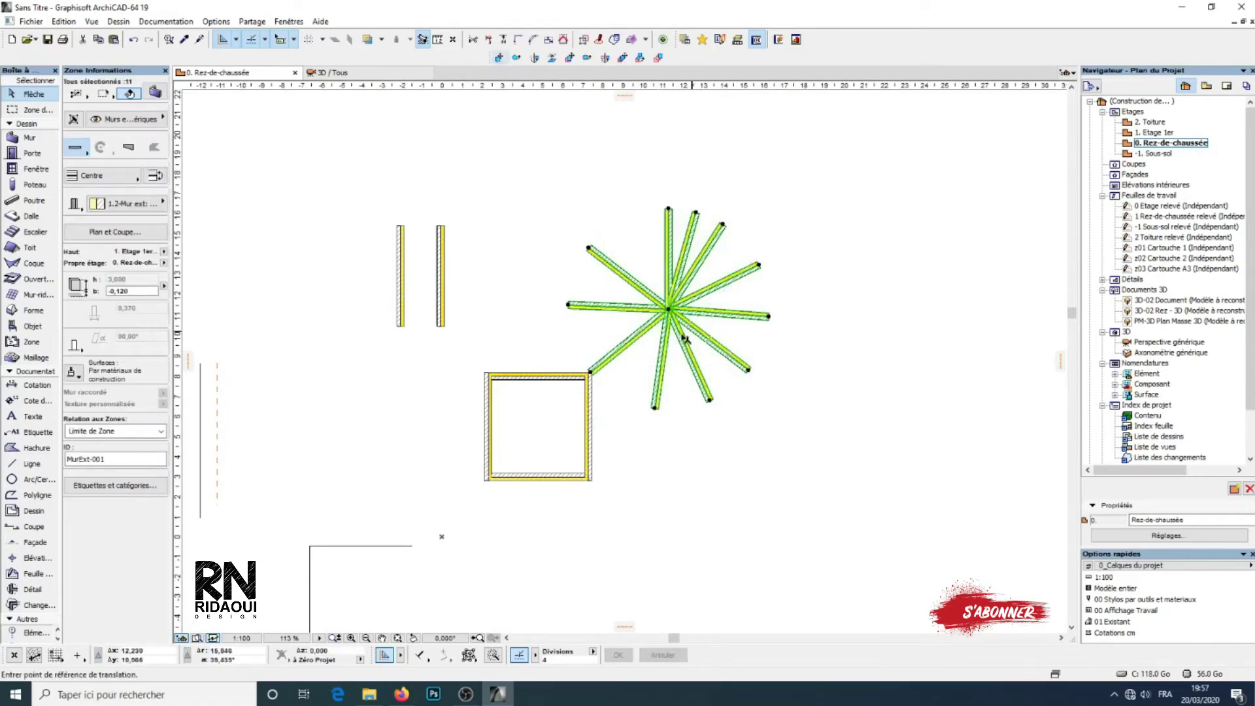
left_click(668, 309)
left_click(591, 207)
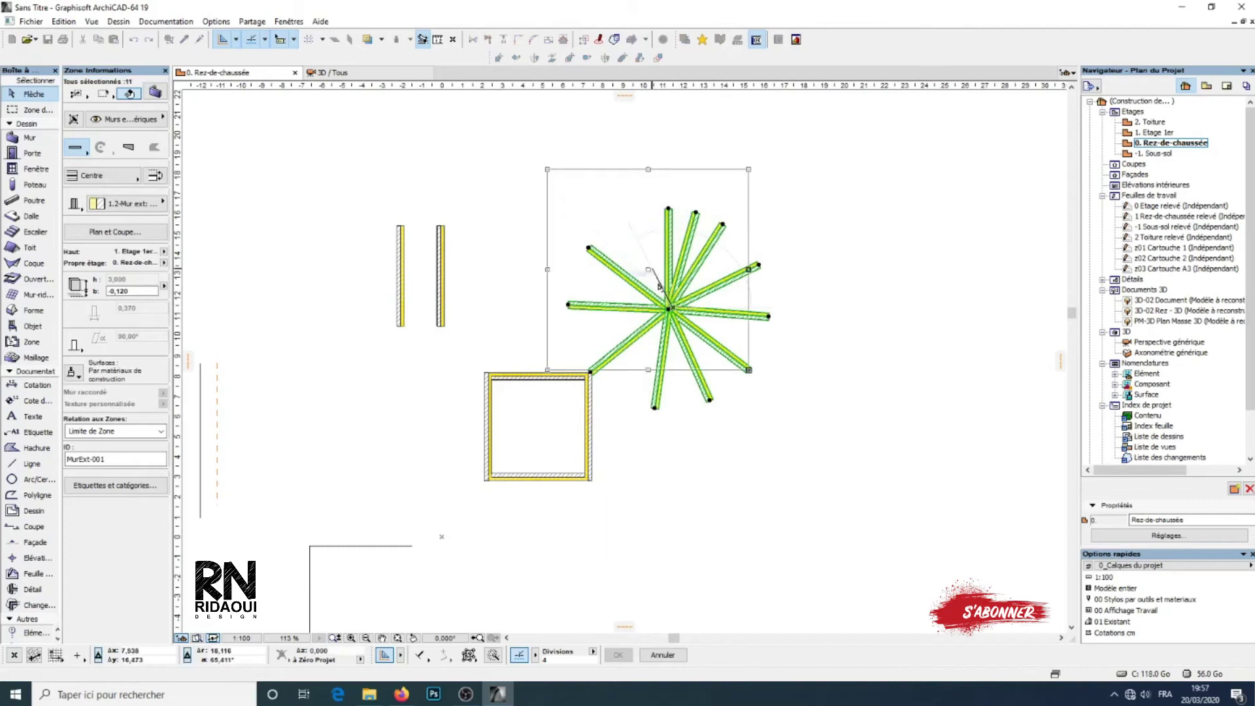
scroll(575, 327, "down", 3)
middle_click_drag(570, 364, 632, 338)
scroll(632, 338, "up", 3)
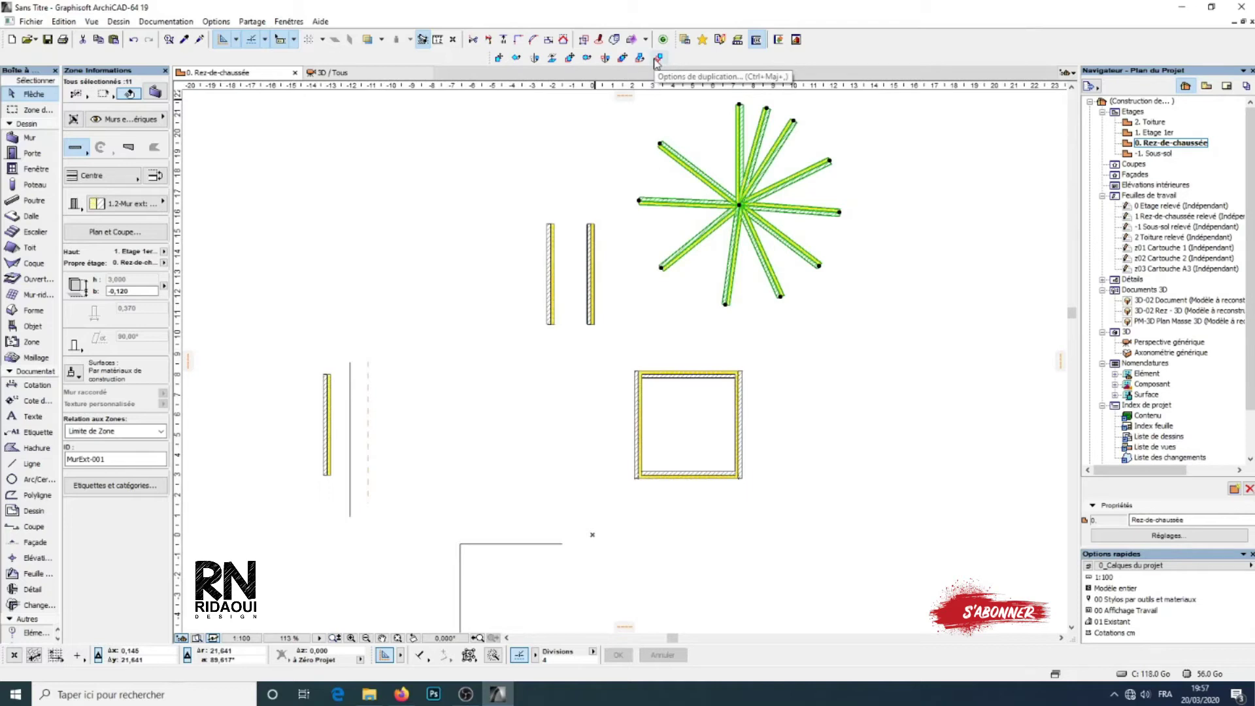
left_click(773, 401)
Step: Open the default settings of the Objet tool and place the dialog in the middle of the plan
scroll(772, 395, "down", 2)
middle_click_drag(771, 394, 682, 392)
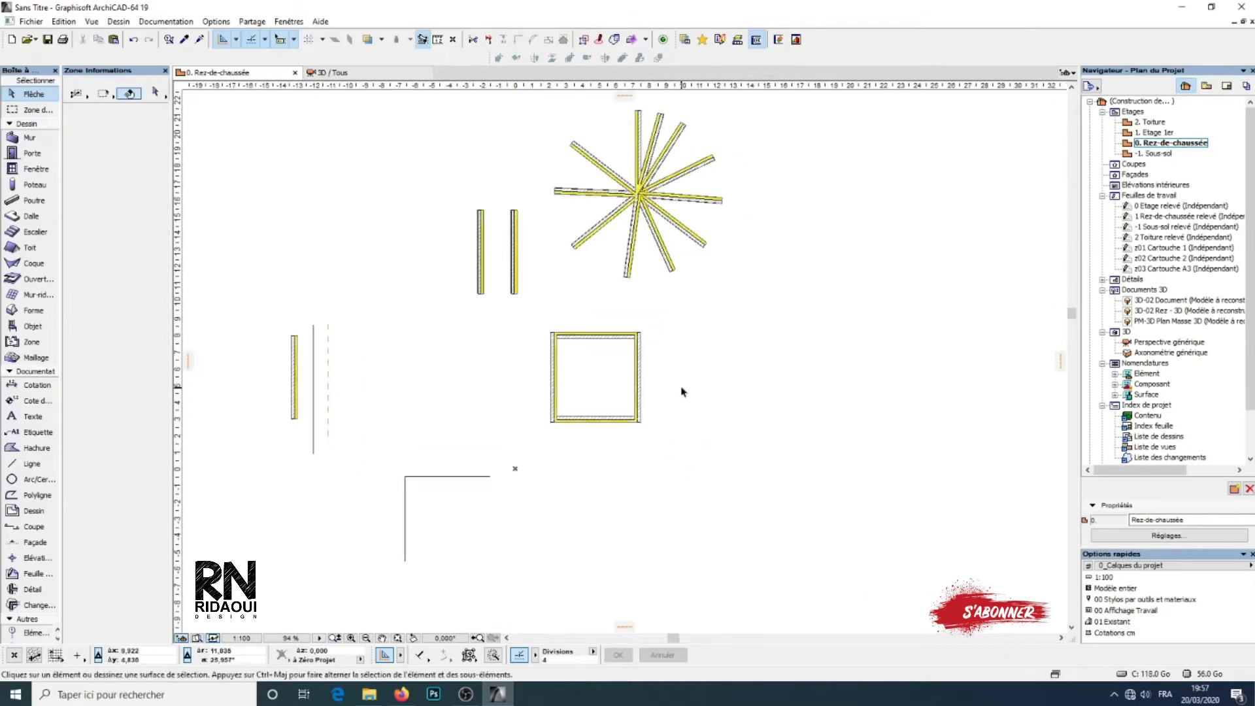
scroll(673, 415, "down", 2)
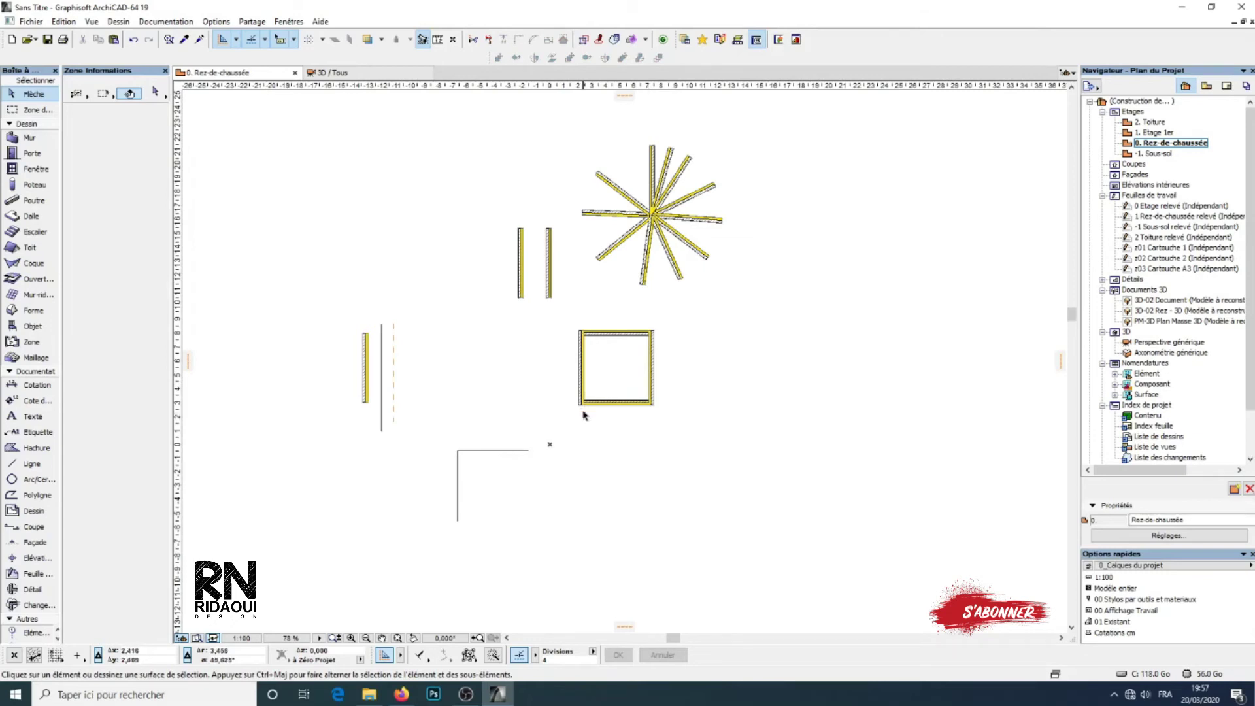
middle_click_drag(585, 415, 601, 367)
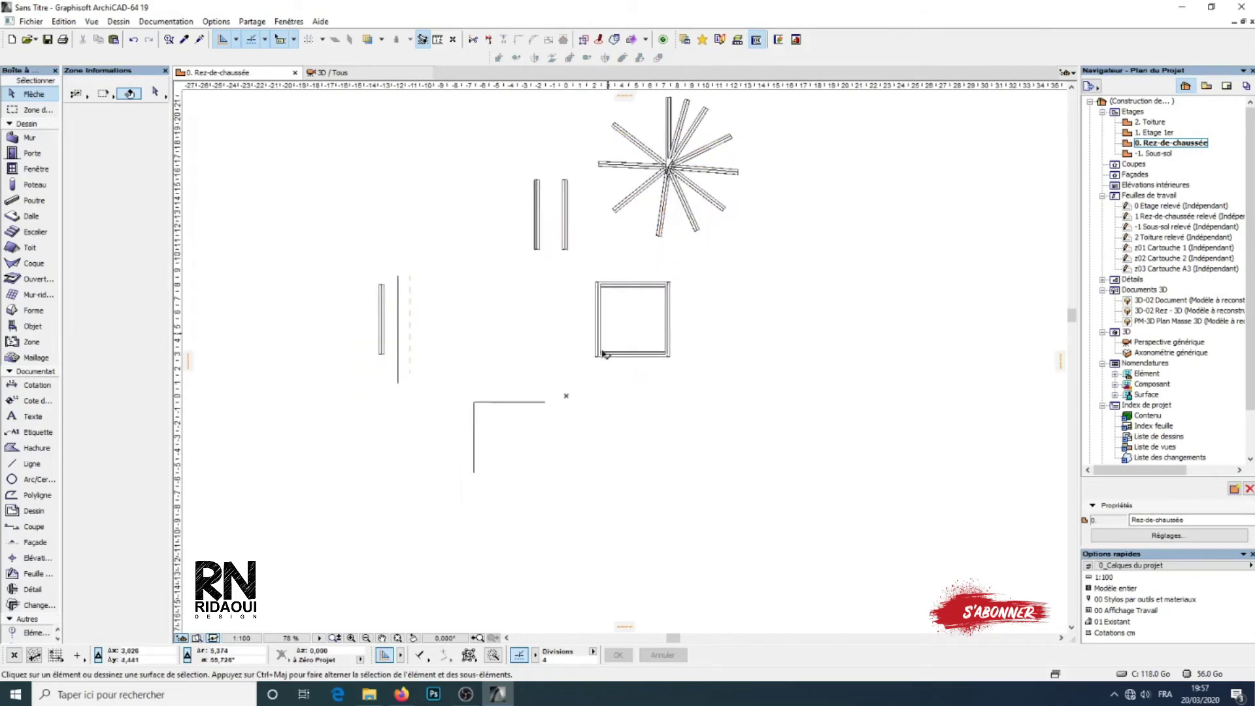
left_click(33, 327)
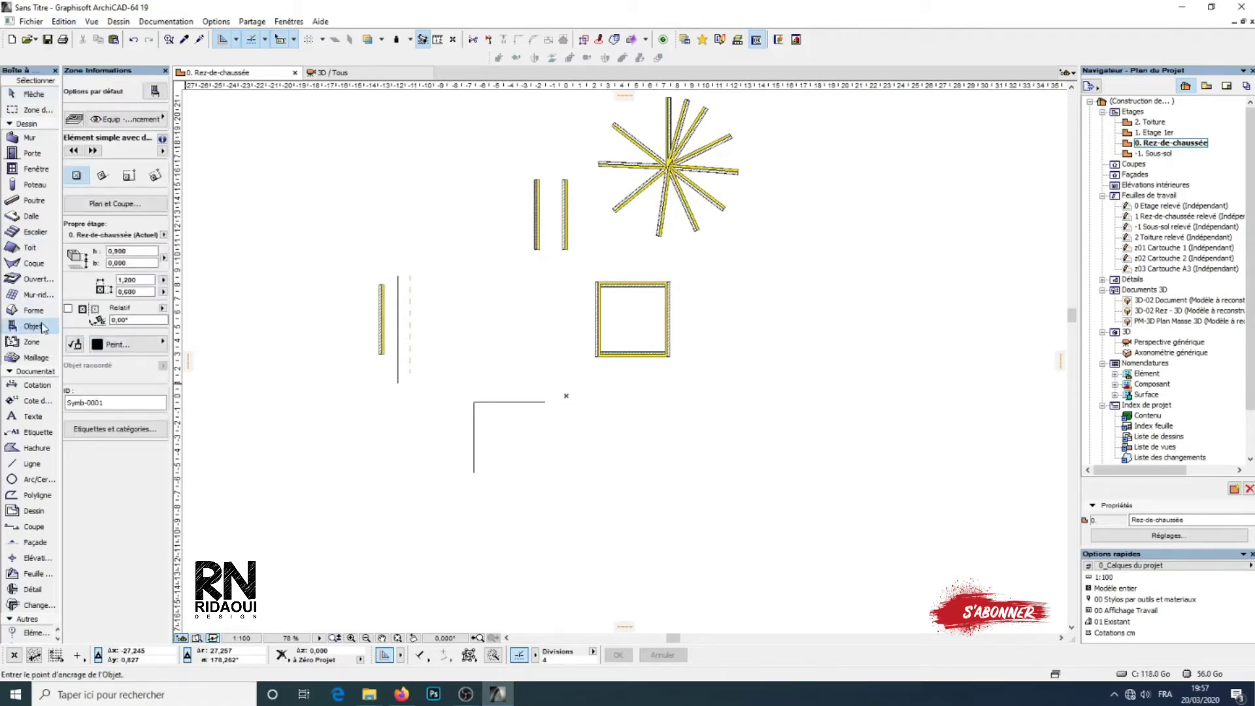
left_click(156, 91)
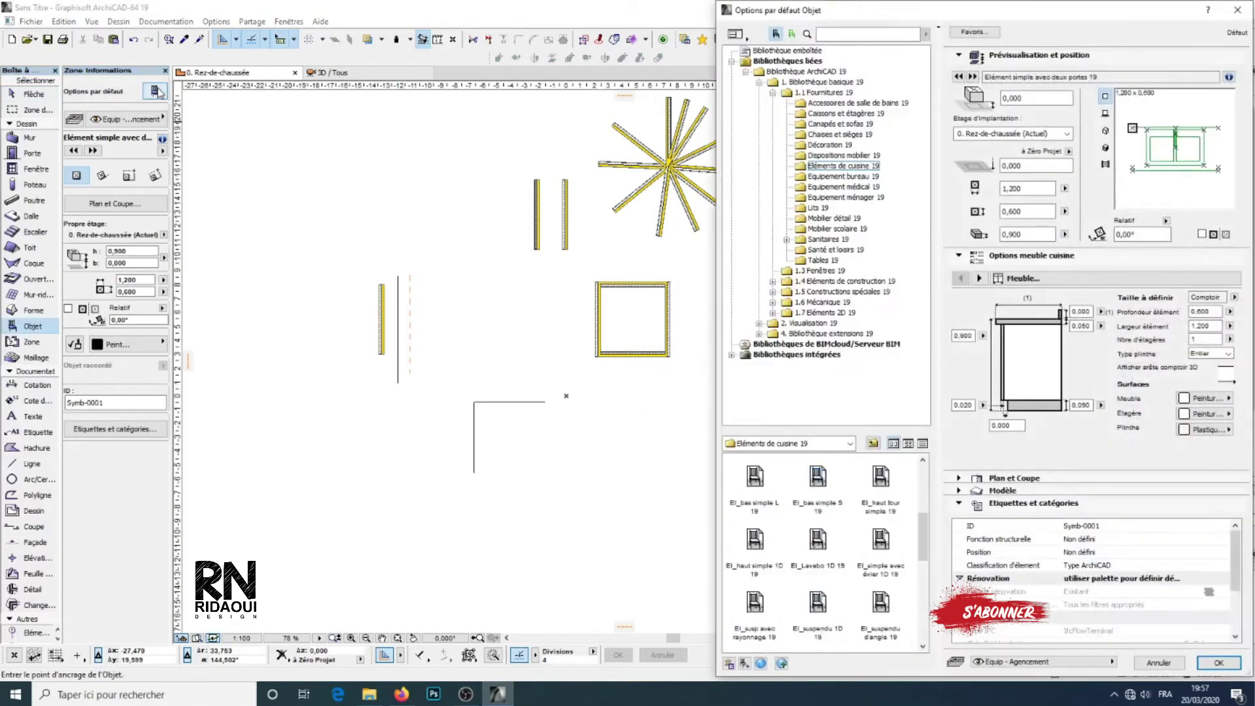
left_click_drag(951, 18, 619, 39)
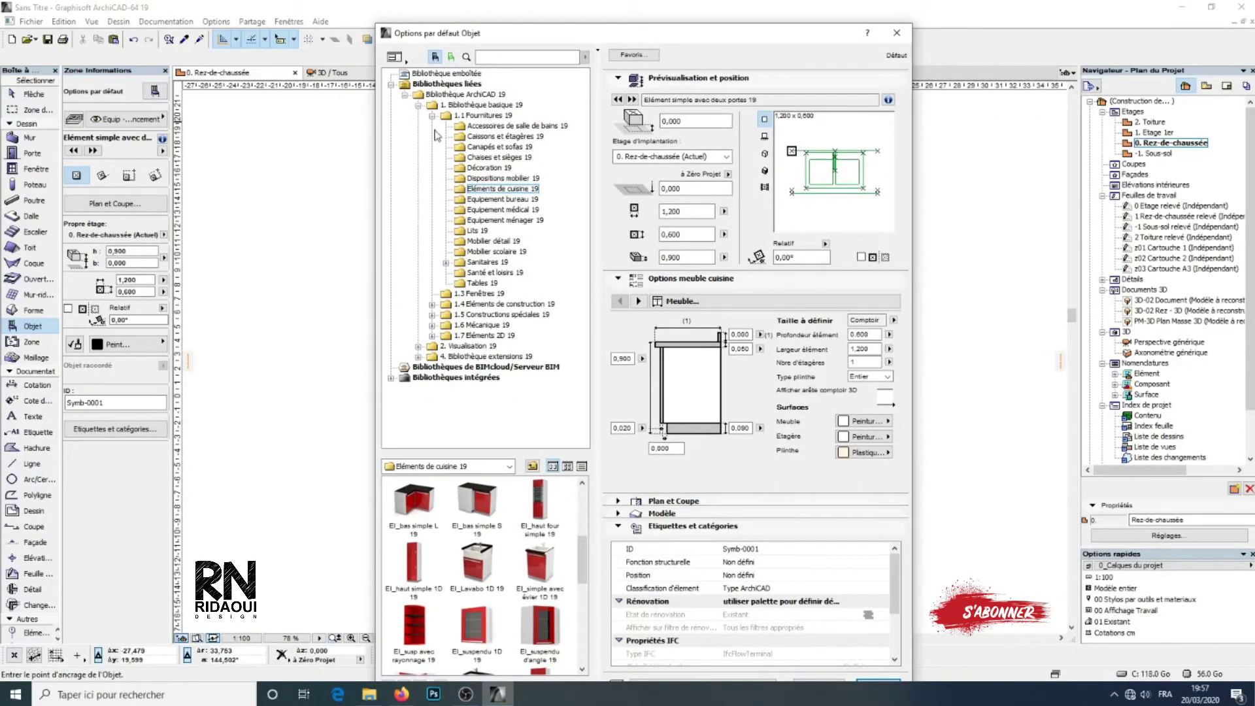
Step: Collapse the linked libraries and expand them again down to the folders of 1.1 Fournitures 19
left_click(405, 95)
left_click(392, 84)
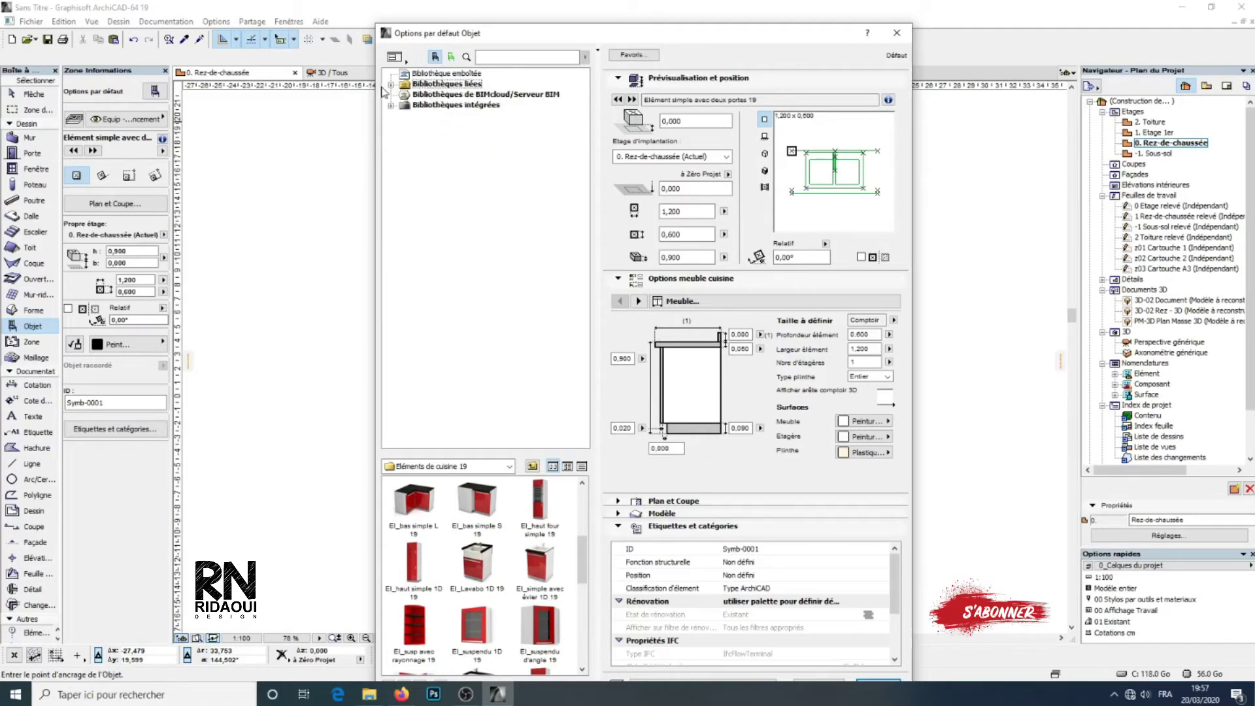
left_click(391, 85)
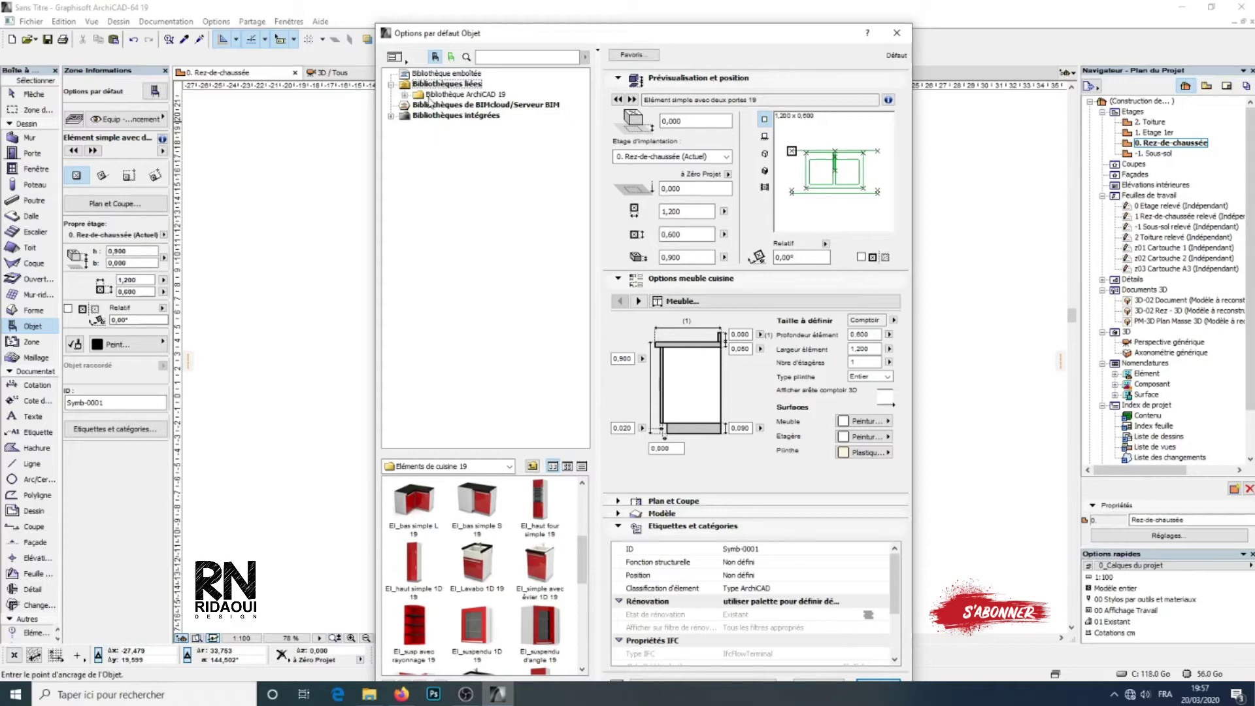
left_click(405, 95)
left_click(432, 115)
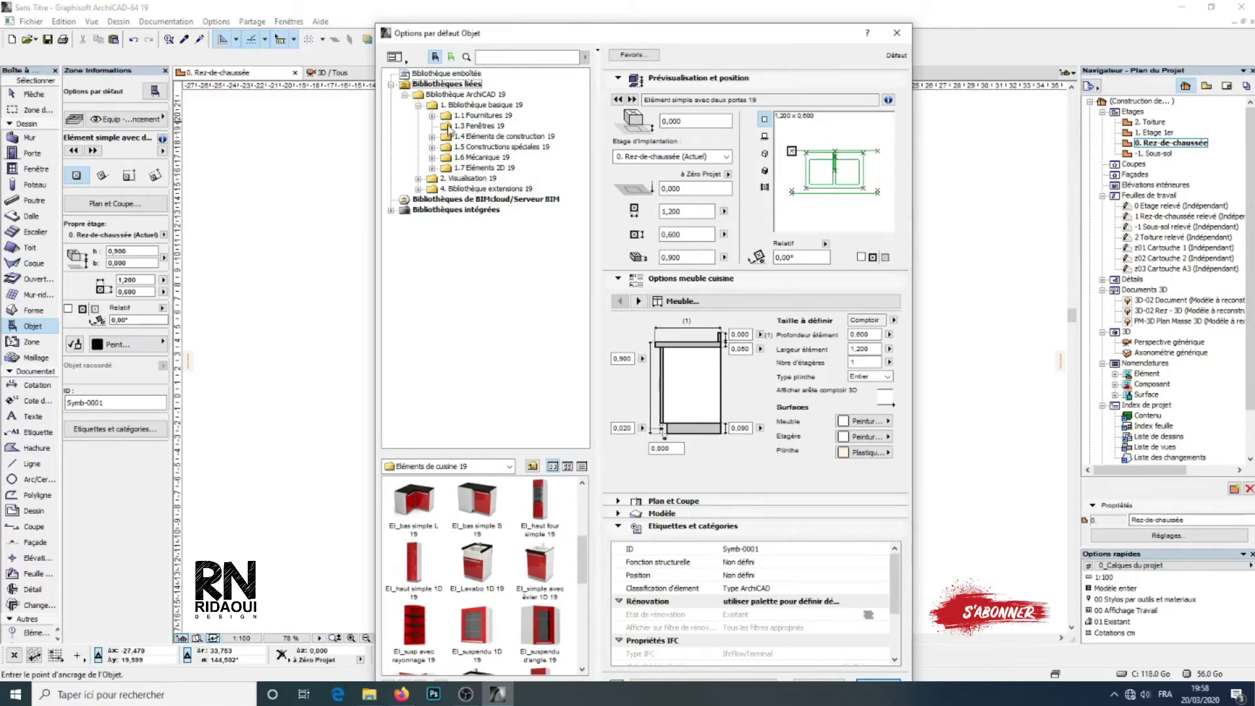
left_click(432, 116)
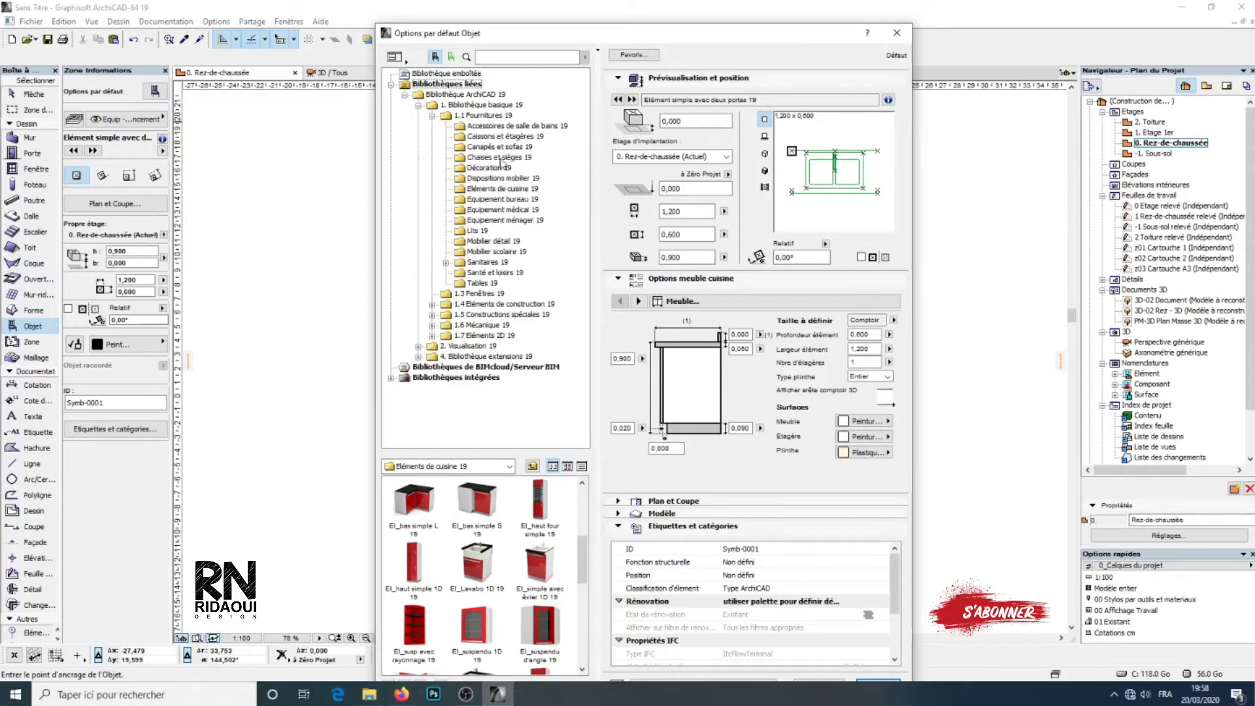
Step: Browse the Décoration 19, Dispositions mobilier 19, Eléments de cuisine 19 and Equipement bureau 19 furniture folders
left_click(490, 168)
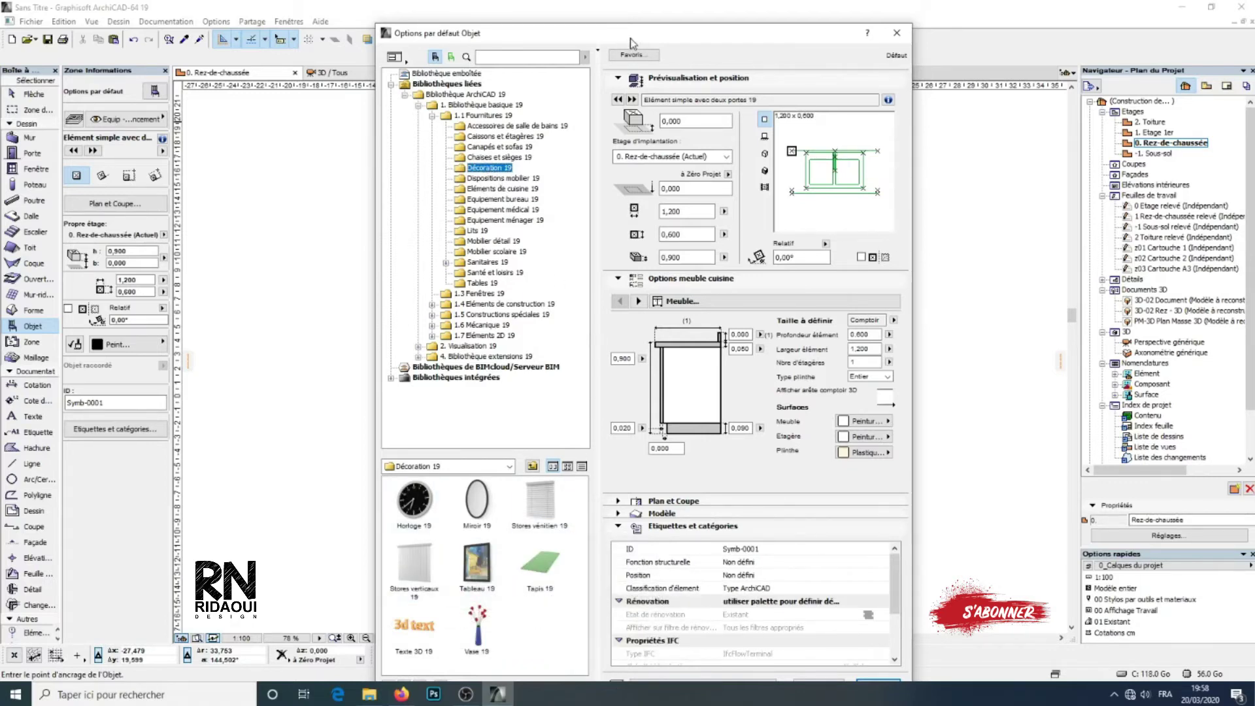
left_click_drag(631, 38, 632, 24)
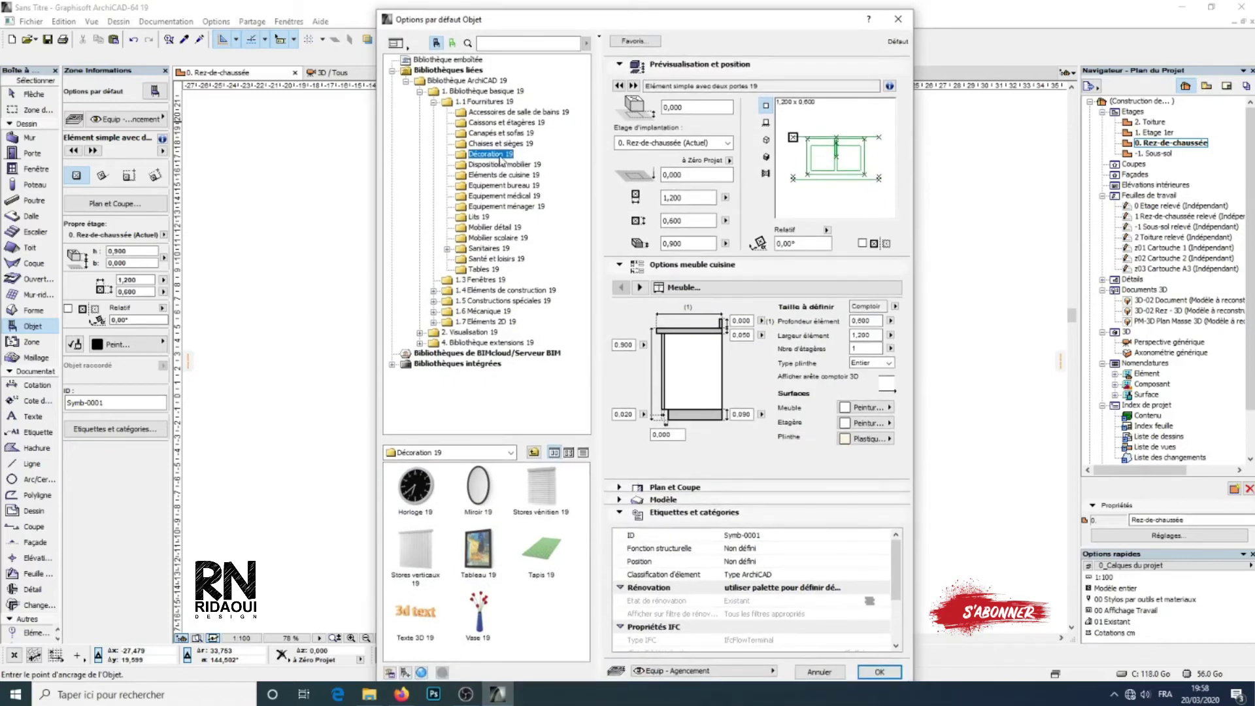
left_click(501, 164)
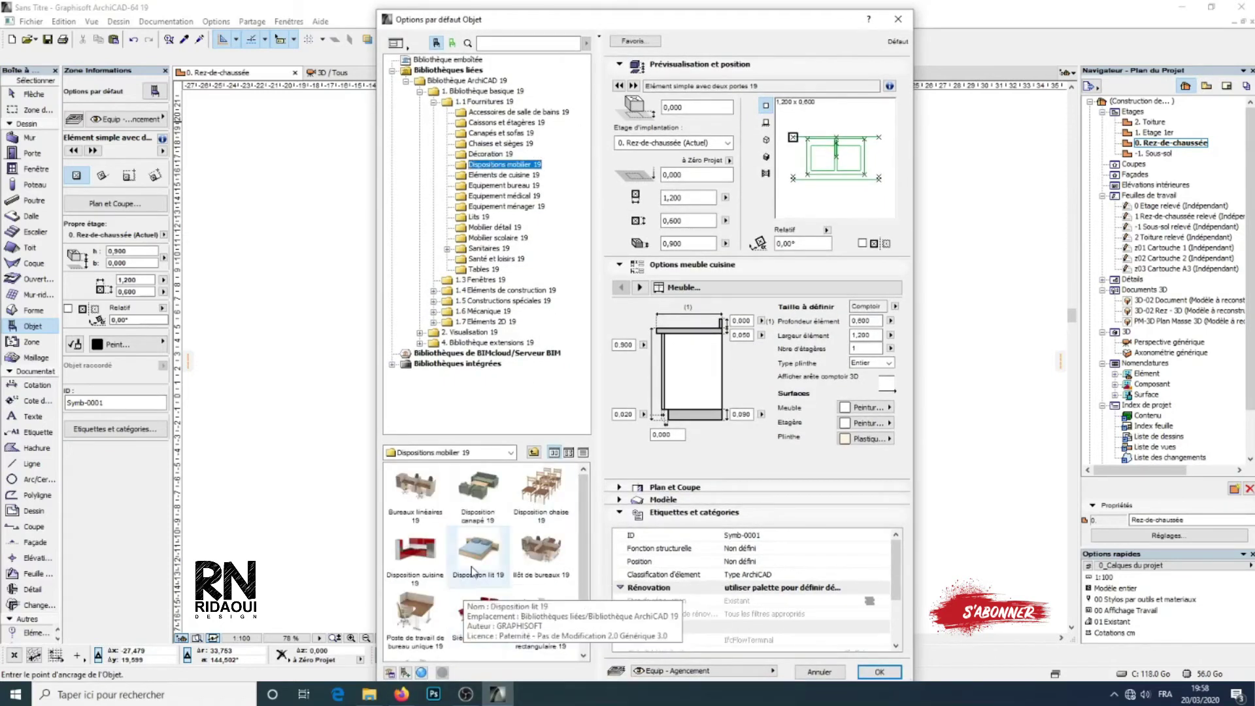
left_click(502, 175)
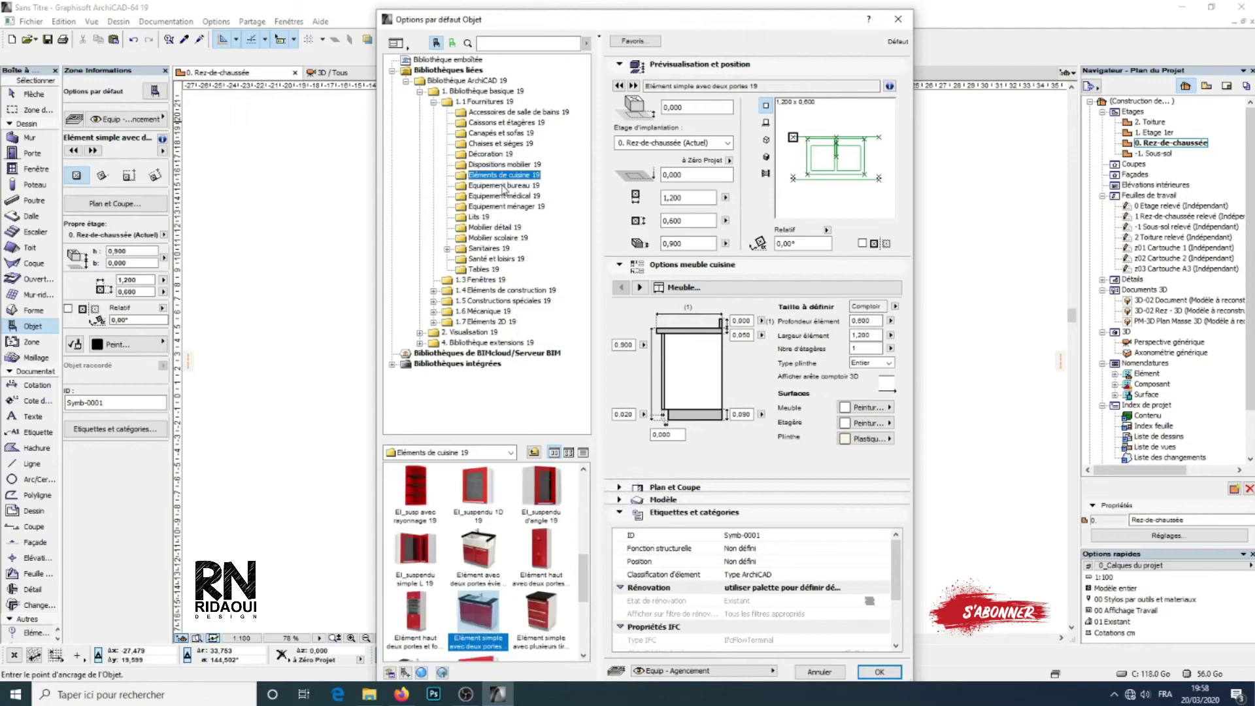
left_click(503, 186)
Step: Choose Caisson à roulettes 19 from the Caissons et étagères 19 folder as the default object and accept the settings
left_click(518, 125)
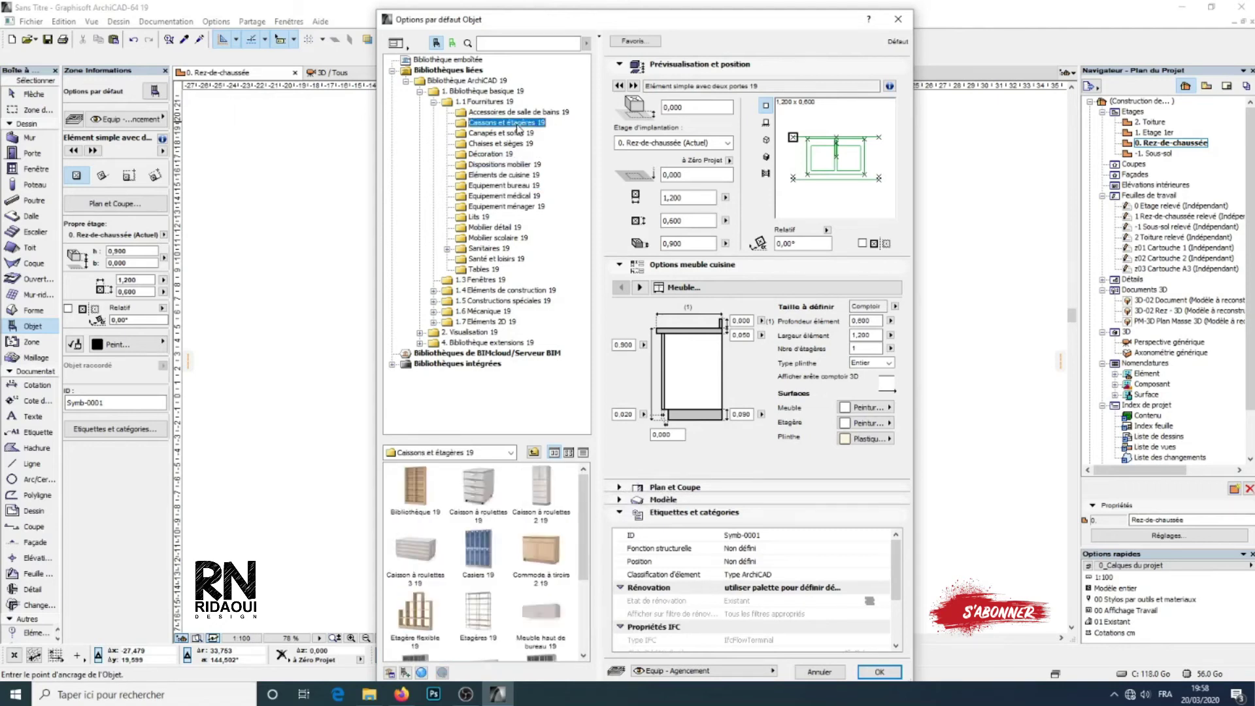
left_click(485, 498)
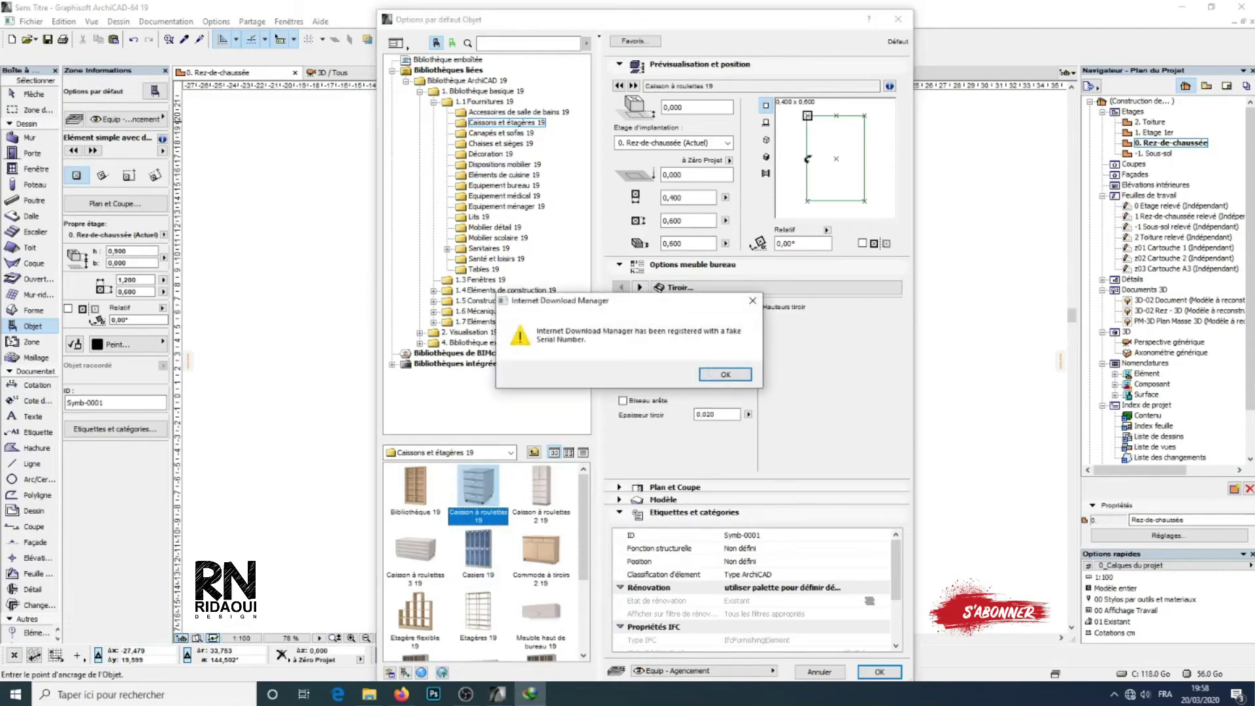
left_click(753, 303)
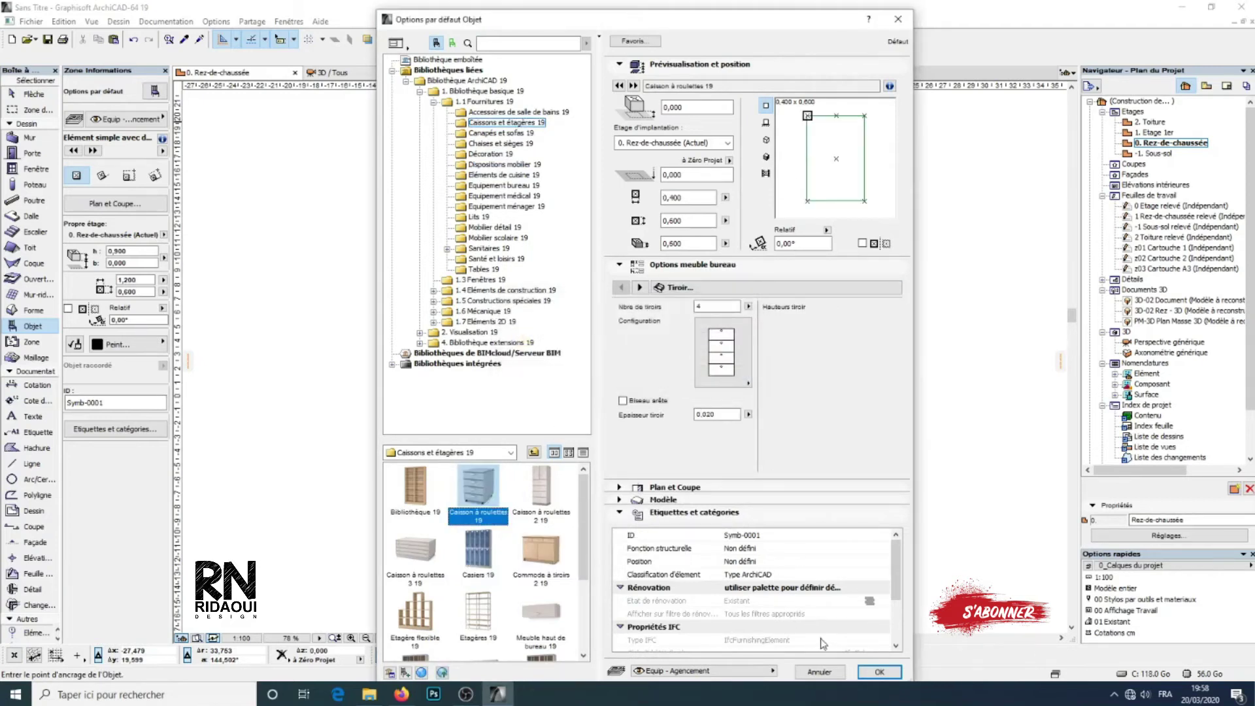
left_click(878, 672)
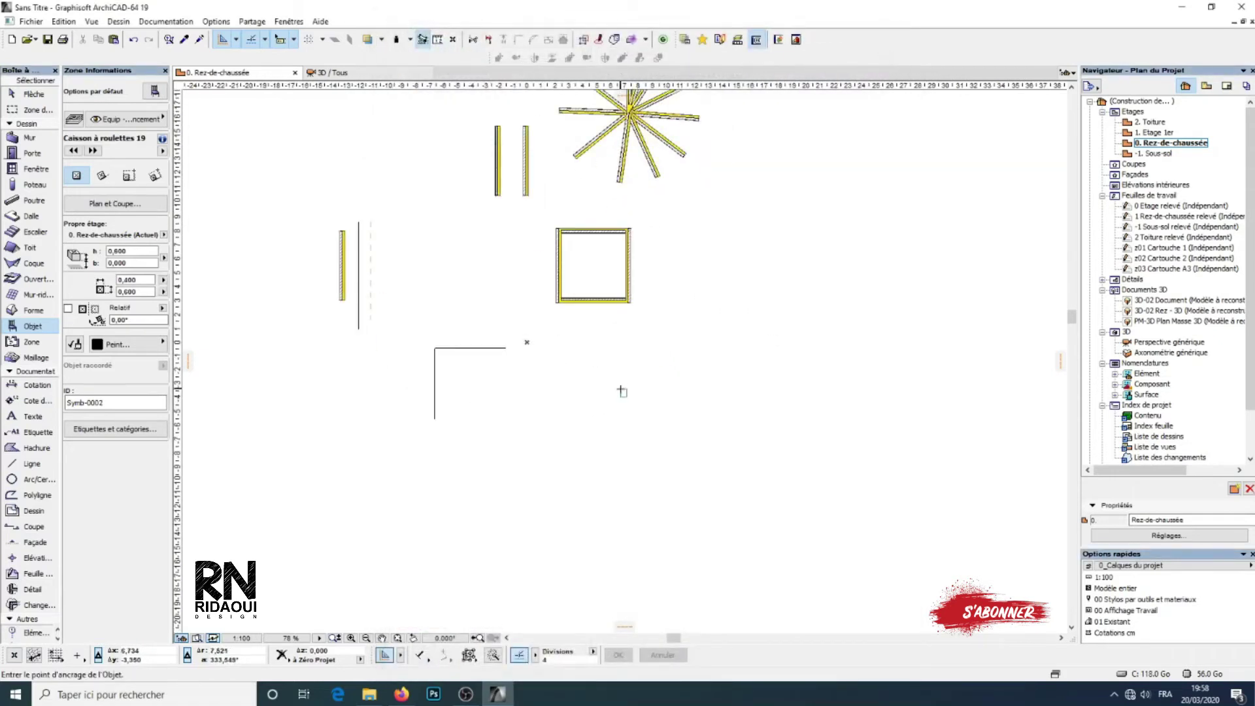
Step: Place the drawer cabinet about 6.7 m right of and 3.4 m below the plan origin, and view the model in 3D
scroll(612, 398, "up", 5)
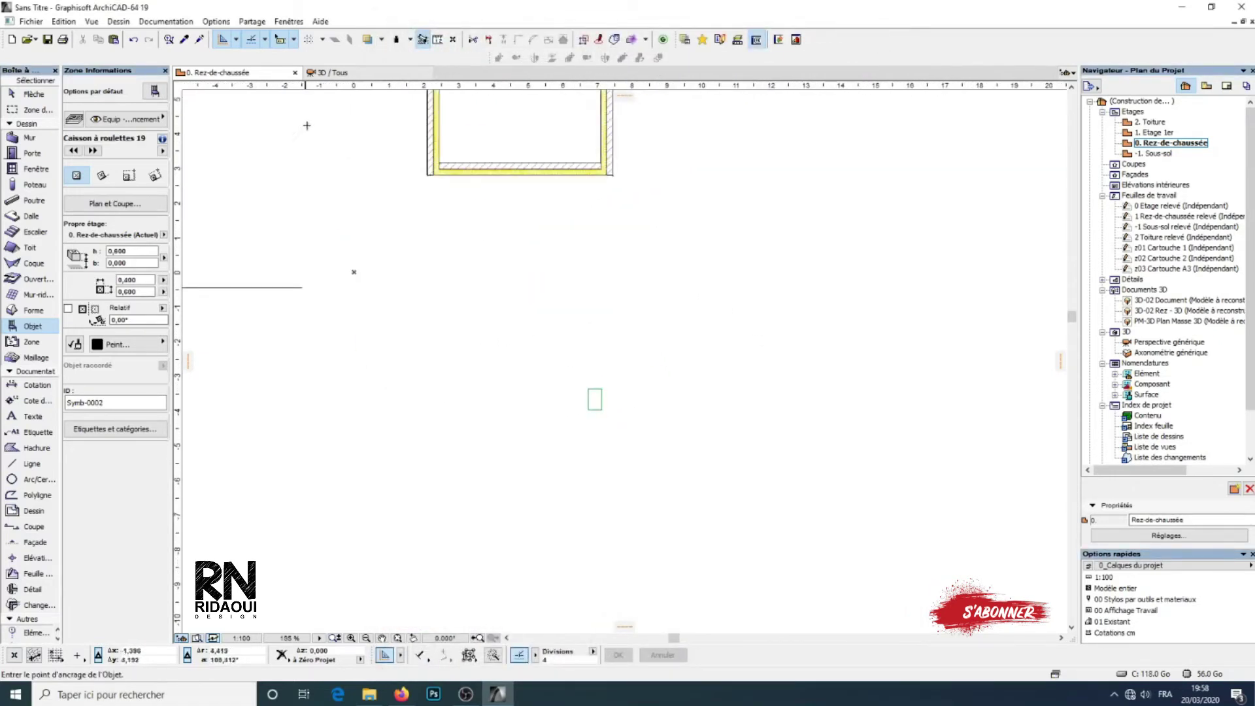
left_click(331, 73)
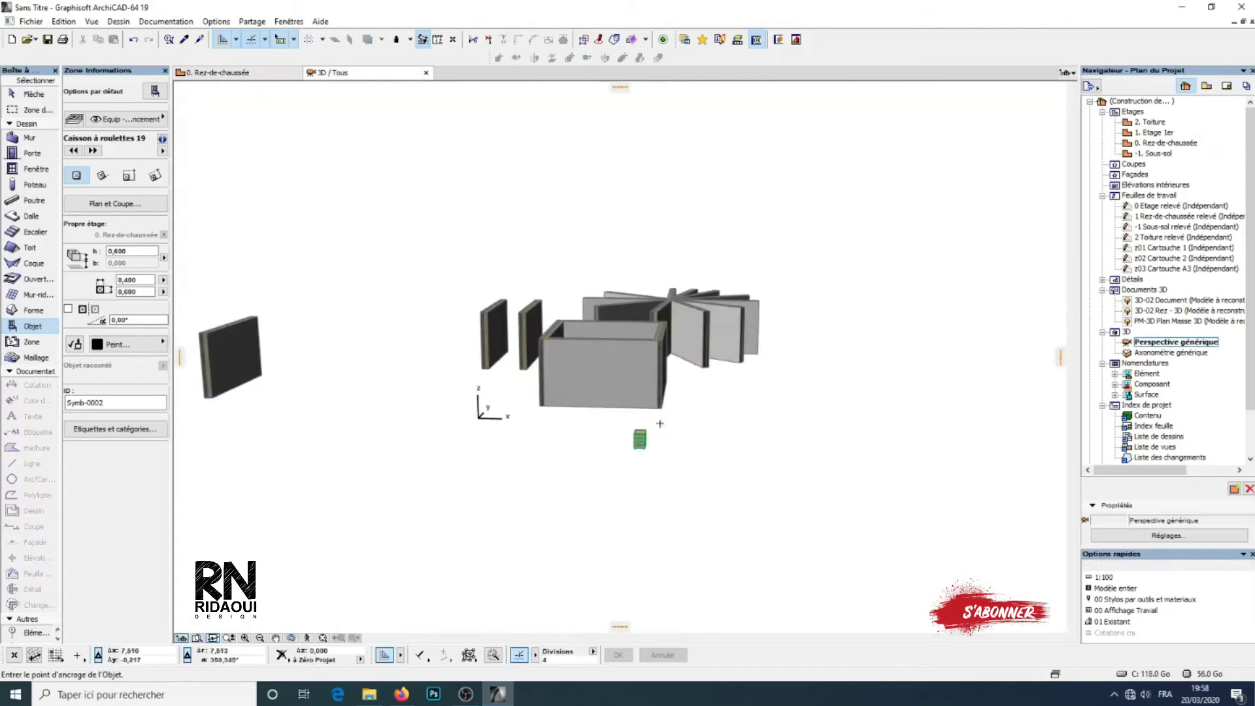
scroll(653, 431, "up", 2)
middle_click_drag(657, 436, 744, 494)
Step: Delete all the sample walls in the 3D view, keeping only the drawer cabinet
left_click(36, 96)
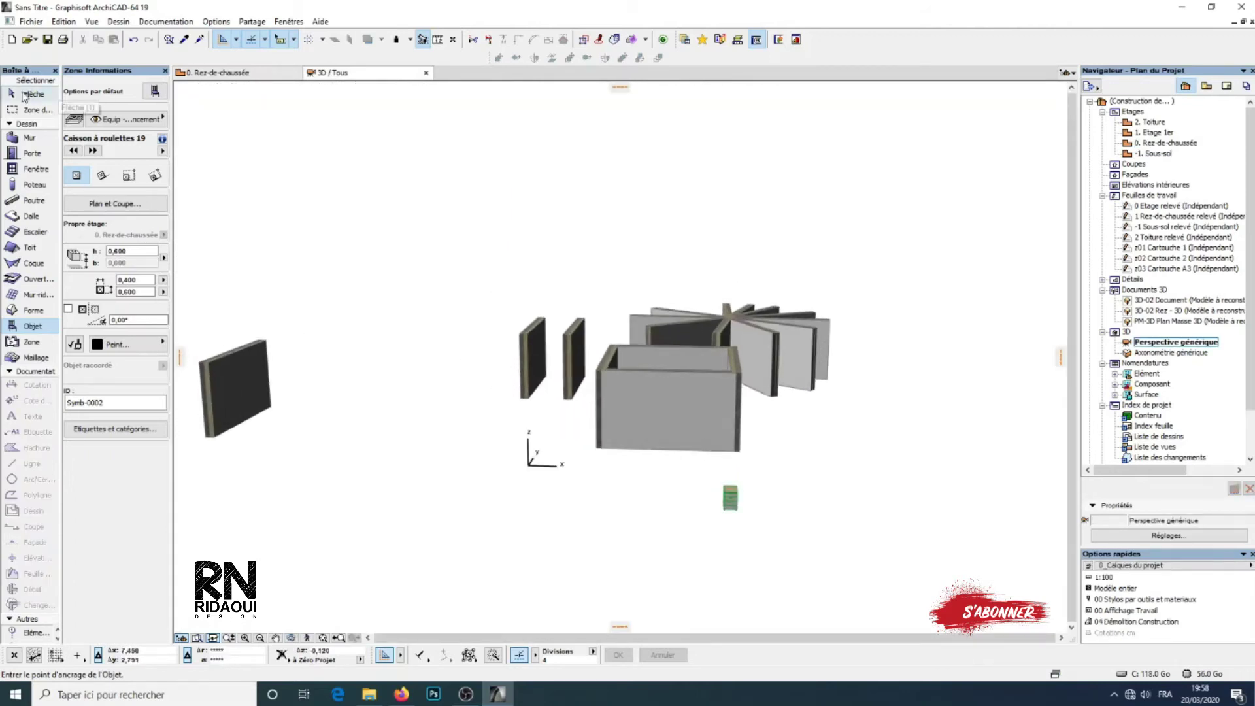
left_click_drag(910, 287, 481, 462)
key("Delete")
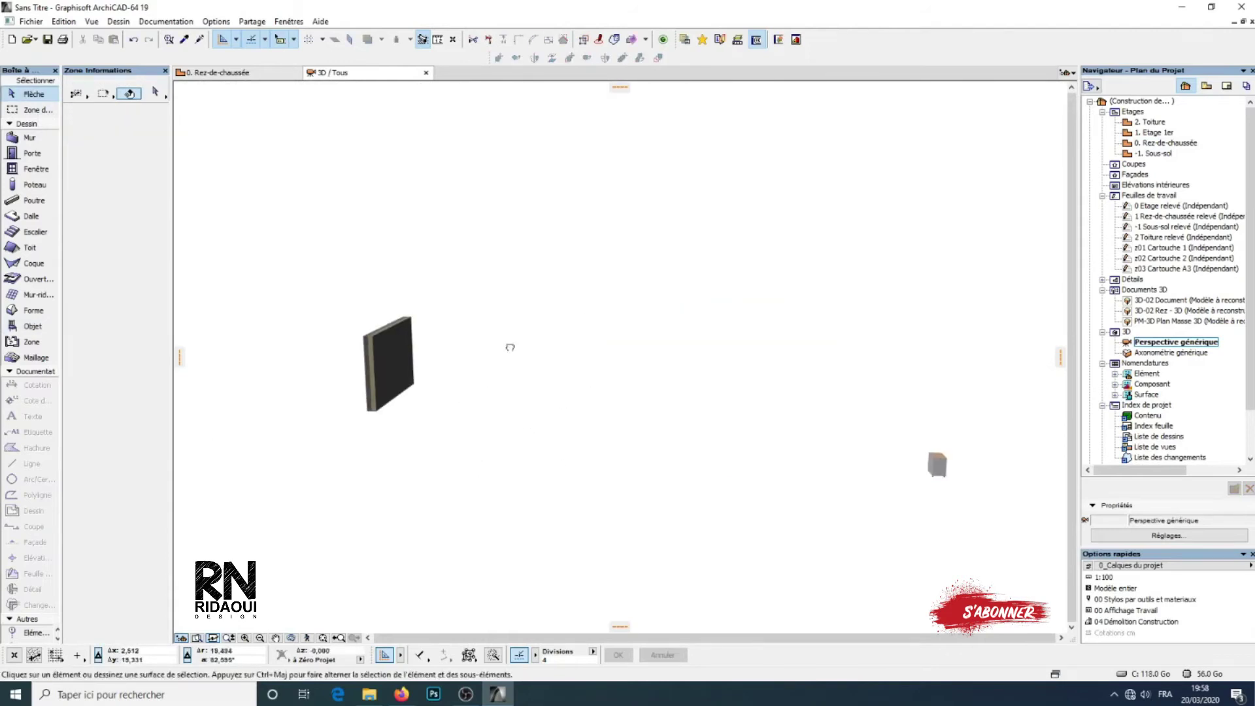
mouse_move(451, 272)
left_mouse_down()
mouse_move(316, 476)
mouse_move(328, 485)
left_mouse_up()
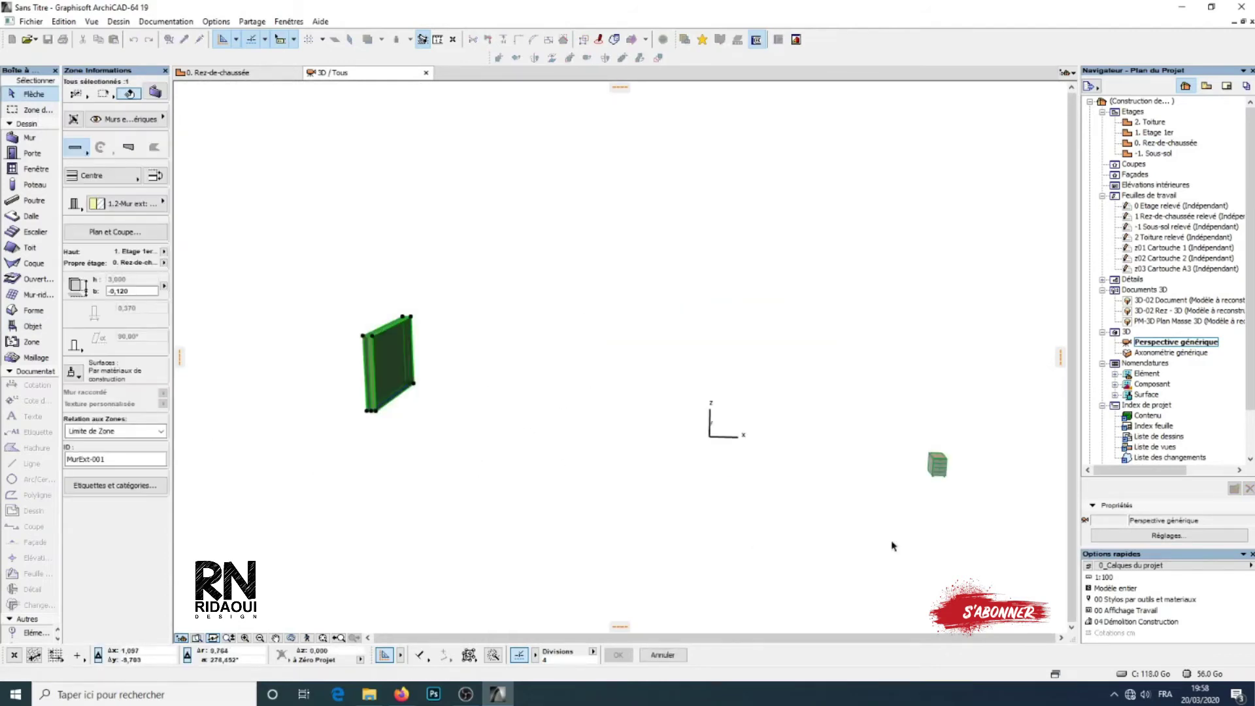
key("Delete")
Step: Select the drawer cabinet, fit it in the 3D view and examine its top, side and drawer front
left_click(933, 473)
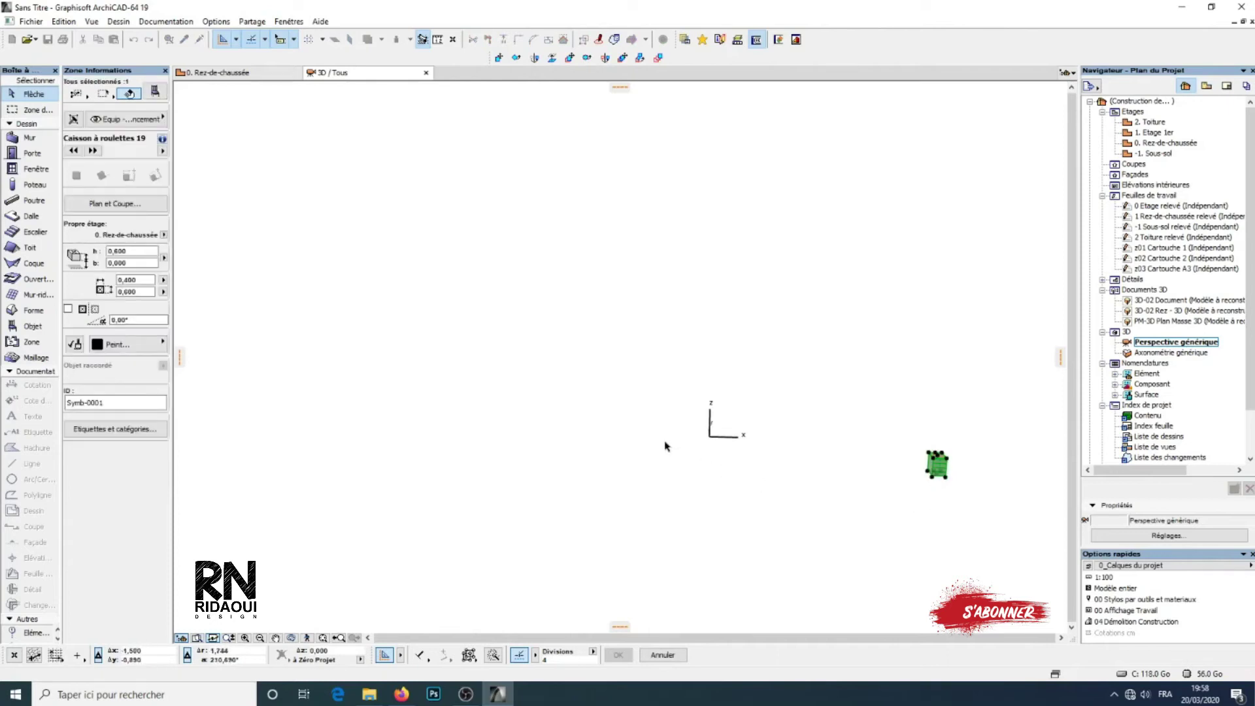
left_click(324, 640)
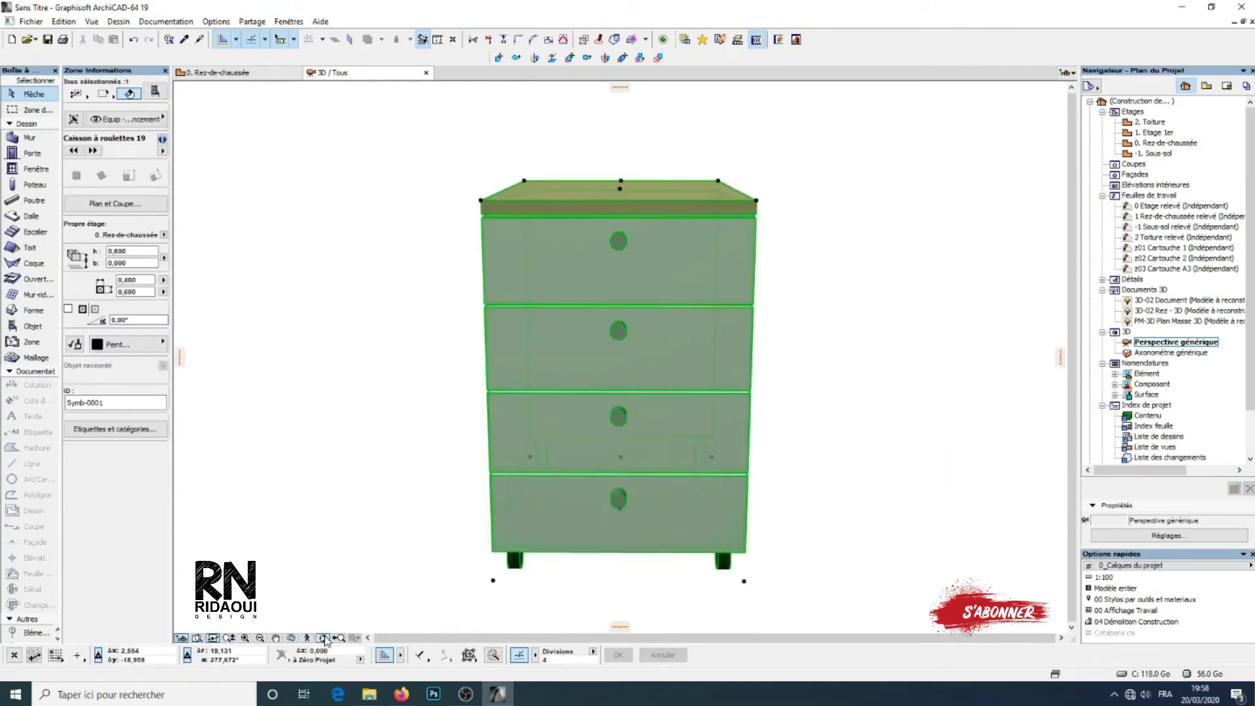
left_click(325, 638)
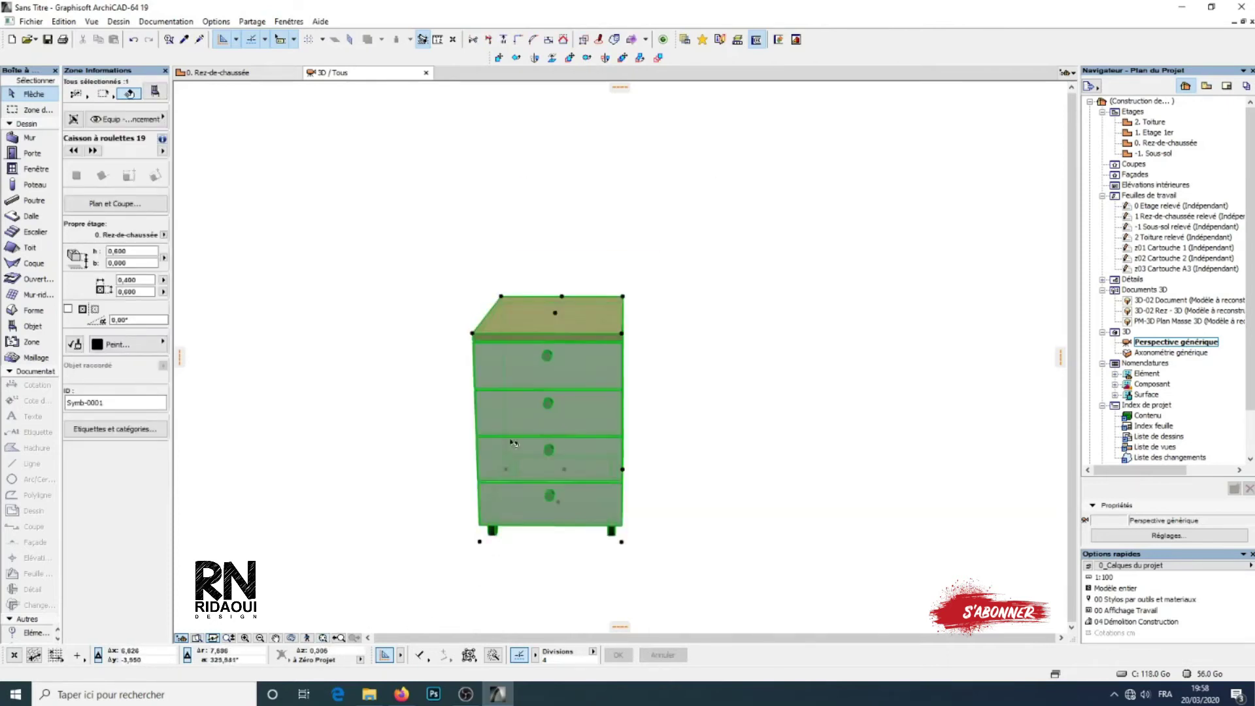
mouse_move(511, 459)
middle_mouse_down()
mouse_move(516, 493)
mouse_move(655, 440)
mouse_move(830, 440)
mouse_move(821, 382)
mouse_move(619, 432)
middle_mouse_up()
scroll(619, 432, "up", 5)
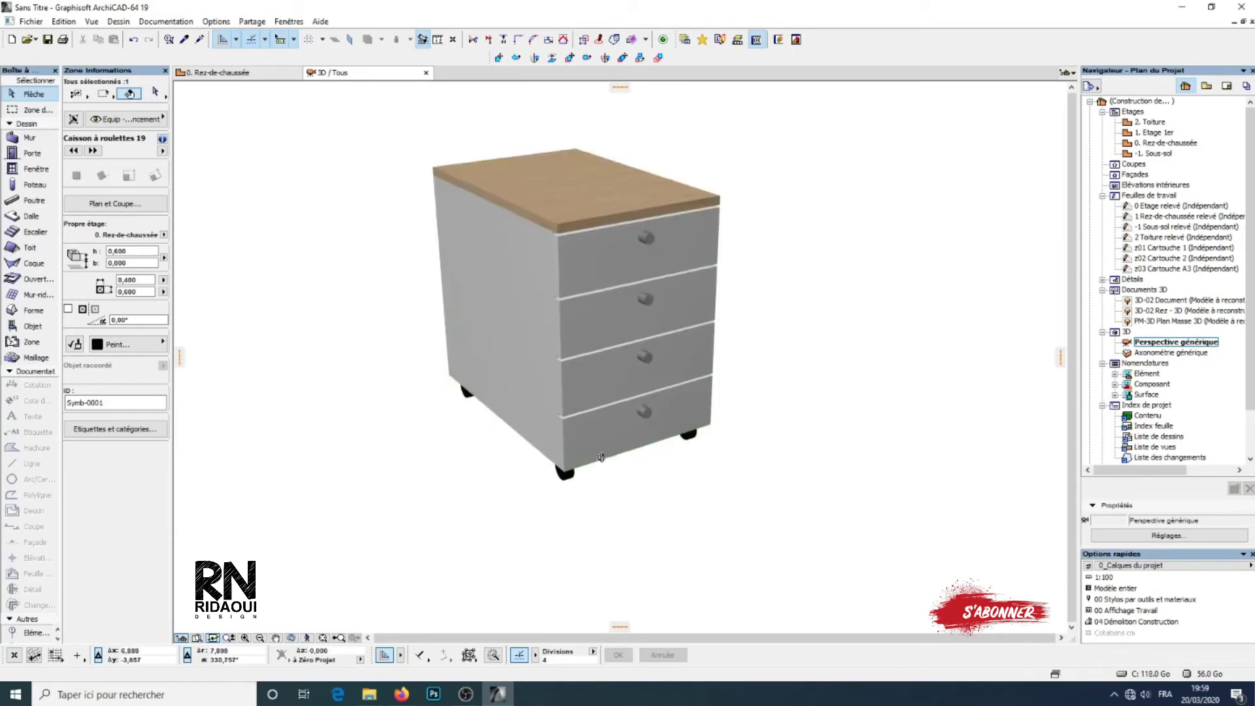
scroll(558, 423, "up", 1)
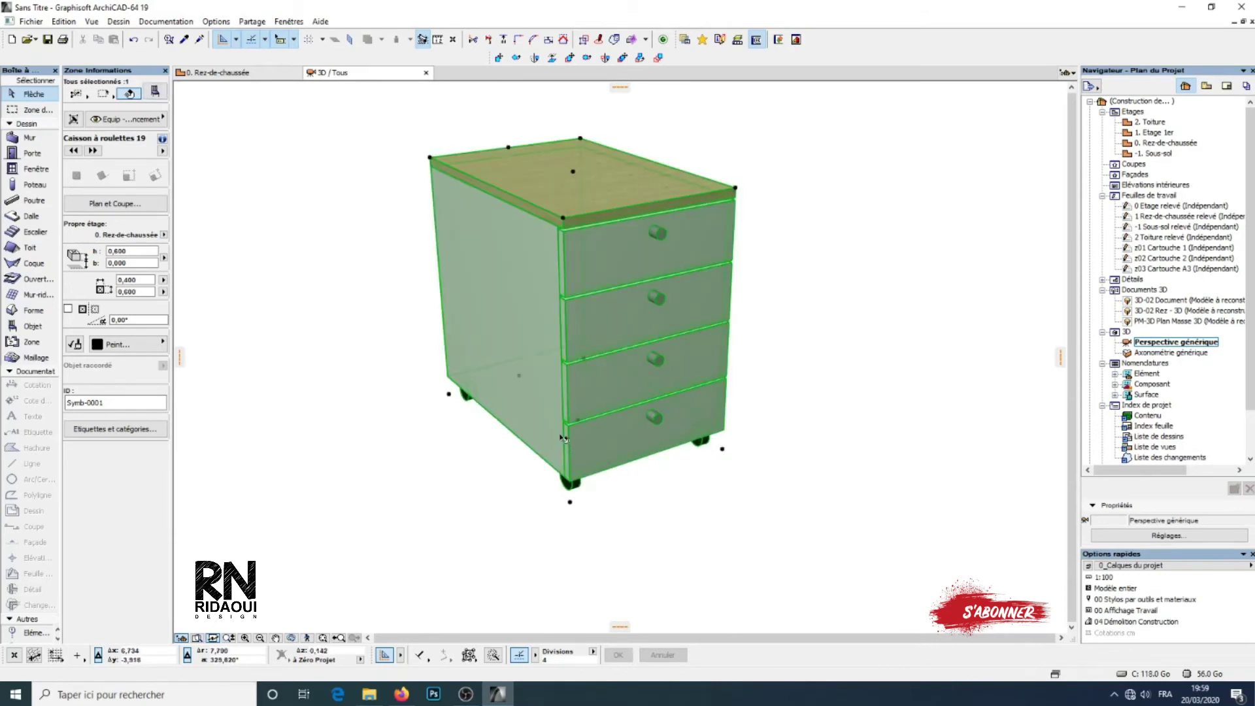
Step: Delete the two perpendicular lines near the origin in the Rez-de-chaussée plan
key("F2")
middle_click_drag(370, 314, 468, 290)
left_click_drag(493, 245, 247, 478)
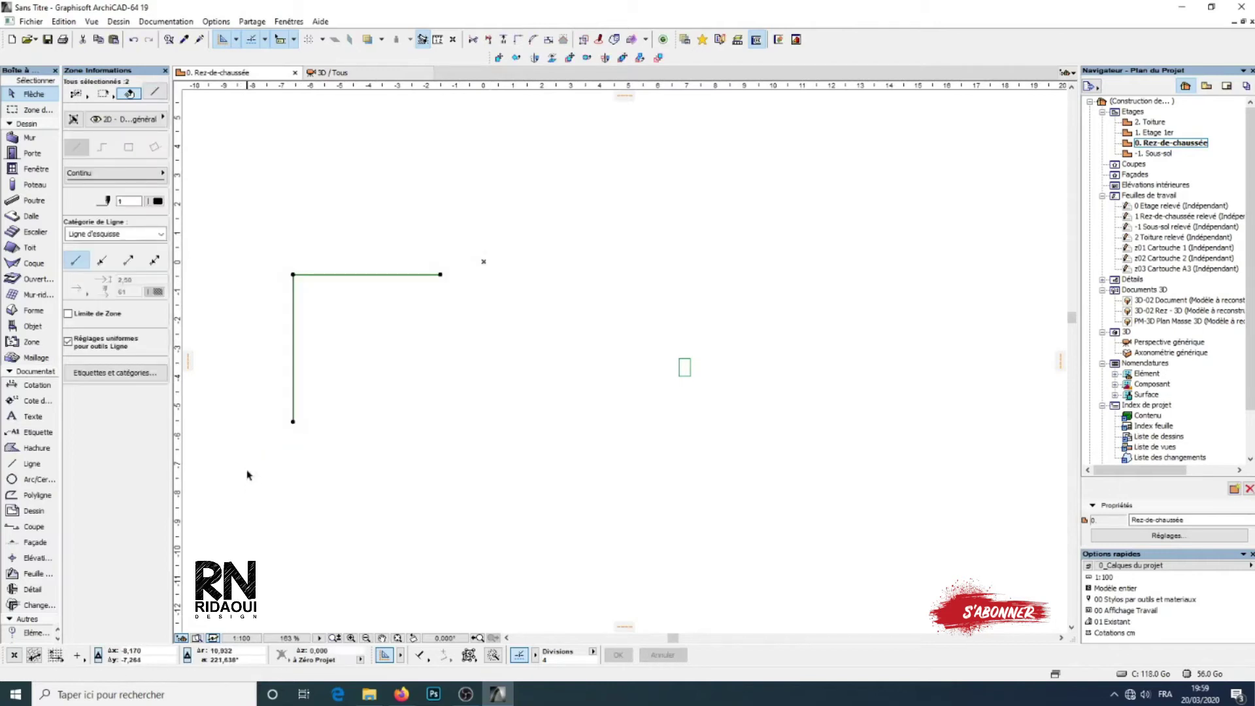
key("Delete")
Step: Move the drawer cabinet by its centre onto the project origin with Translation
scroll(712, 395, "up", 1)
middle_click_drag(712, 395, 773, 476)
left_click(791, 419)
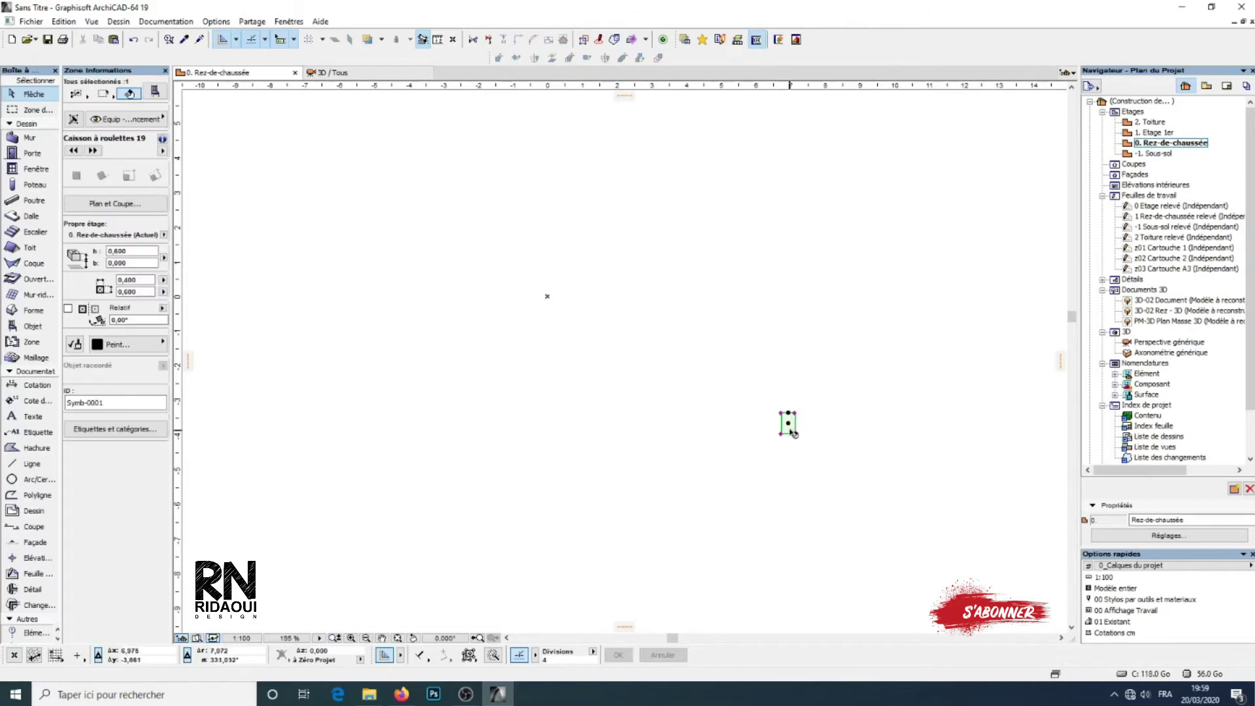
left_click(500, 58)
left_click(789, 425)
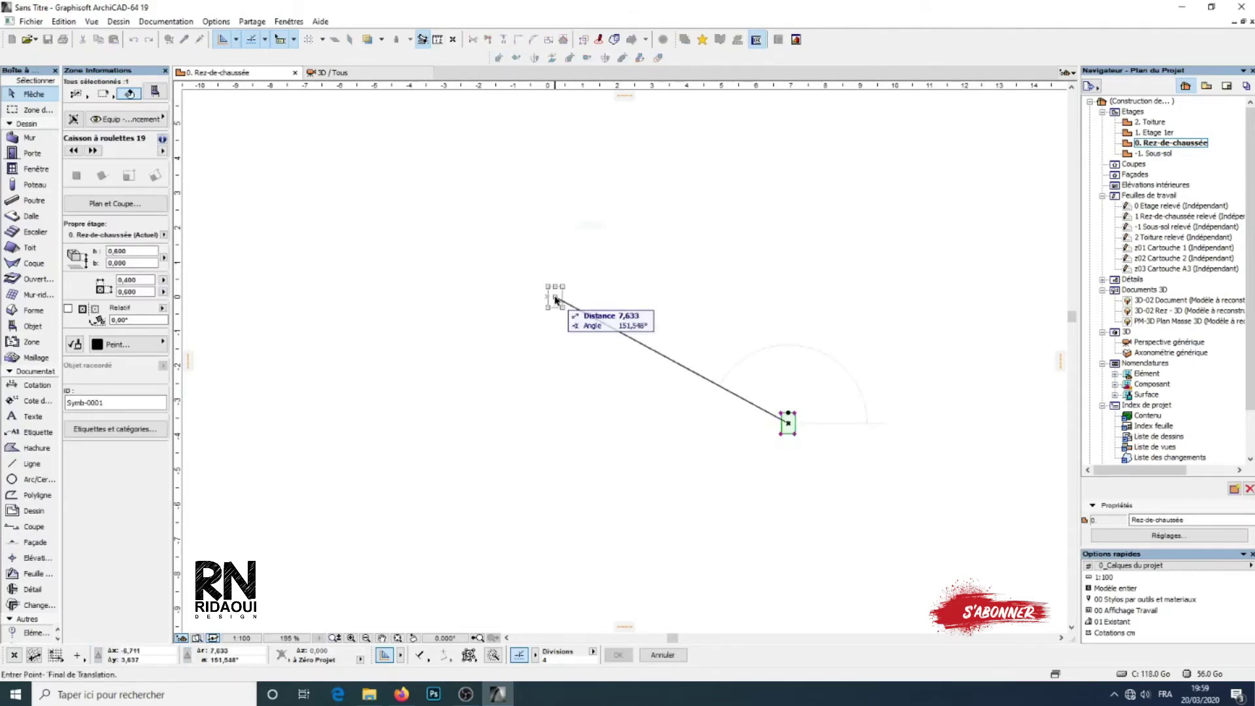
left_click(547, 296)
Step: Inspect the moved cabinet up close in the plan and fitted in 3D from different angles
scroll(558, 347, "up", 2)
middle_click_drag(551, 328, 631, 448)
scroll(621, 445, "up", 7)
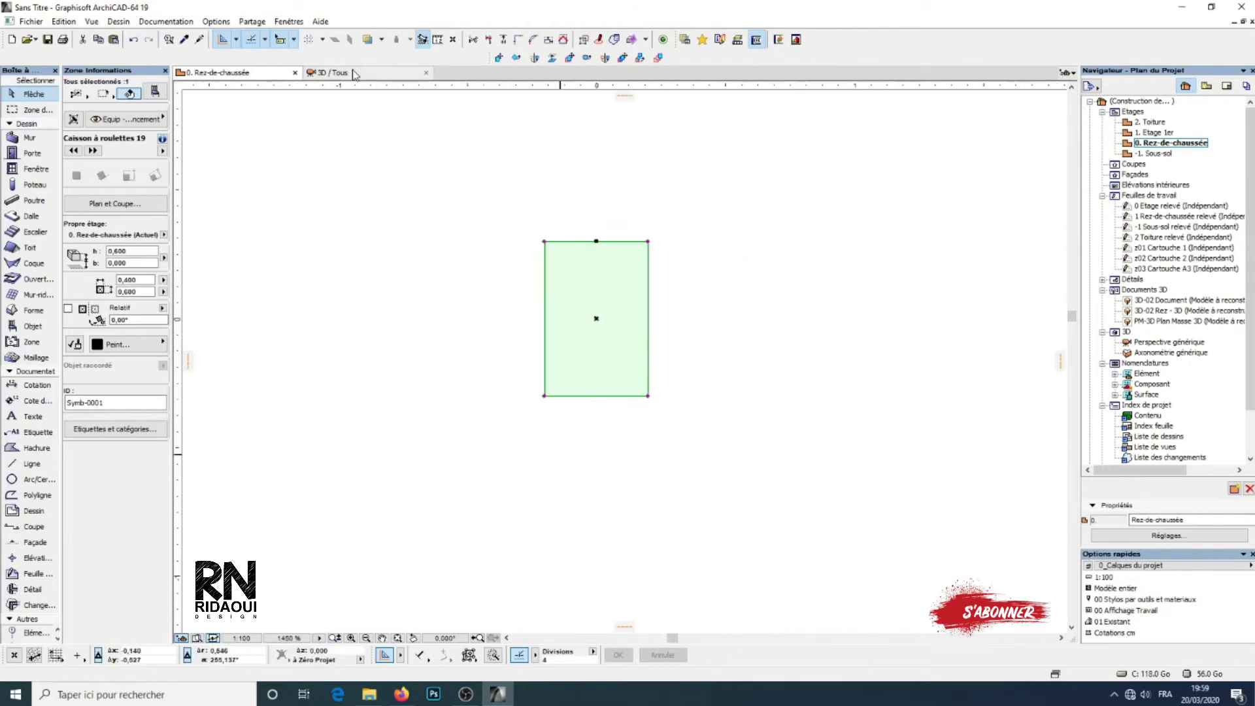
key("F3")
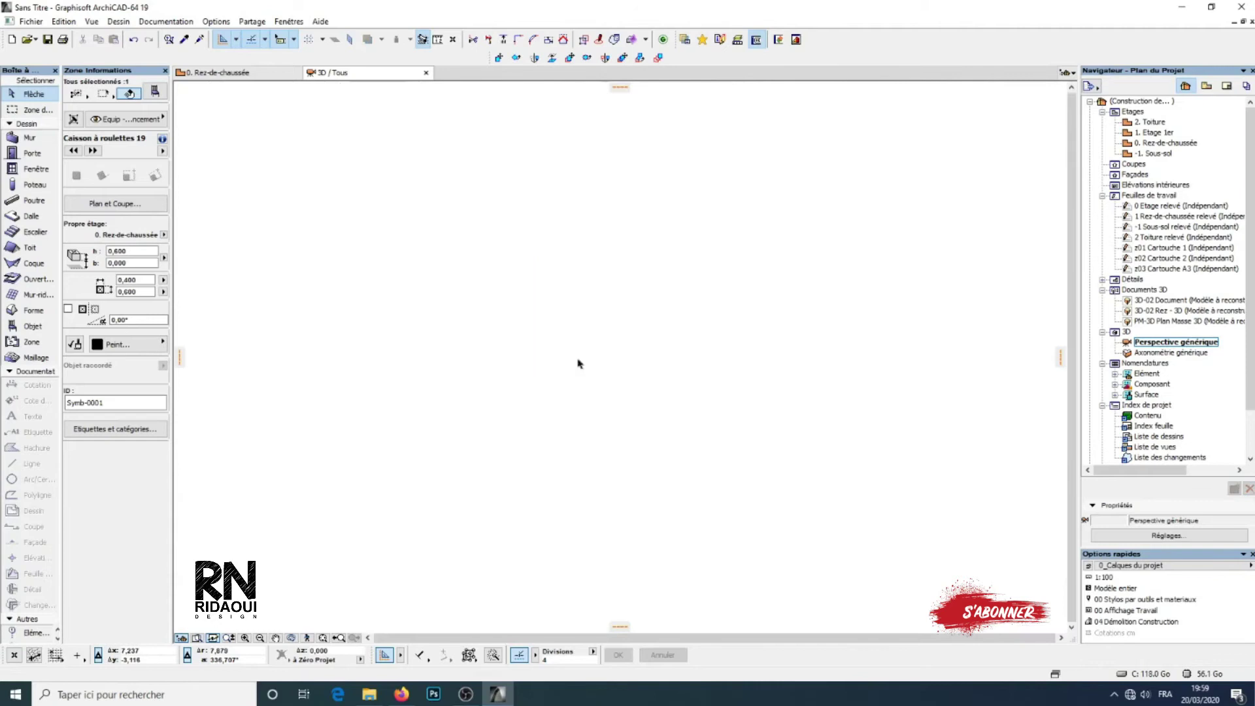
left_click(322, 638)
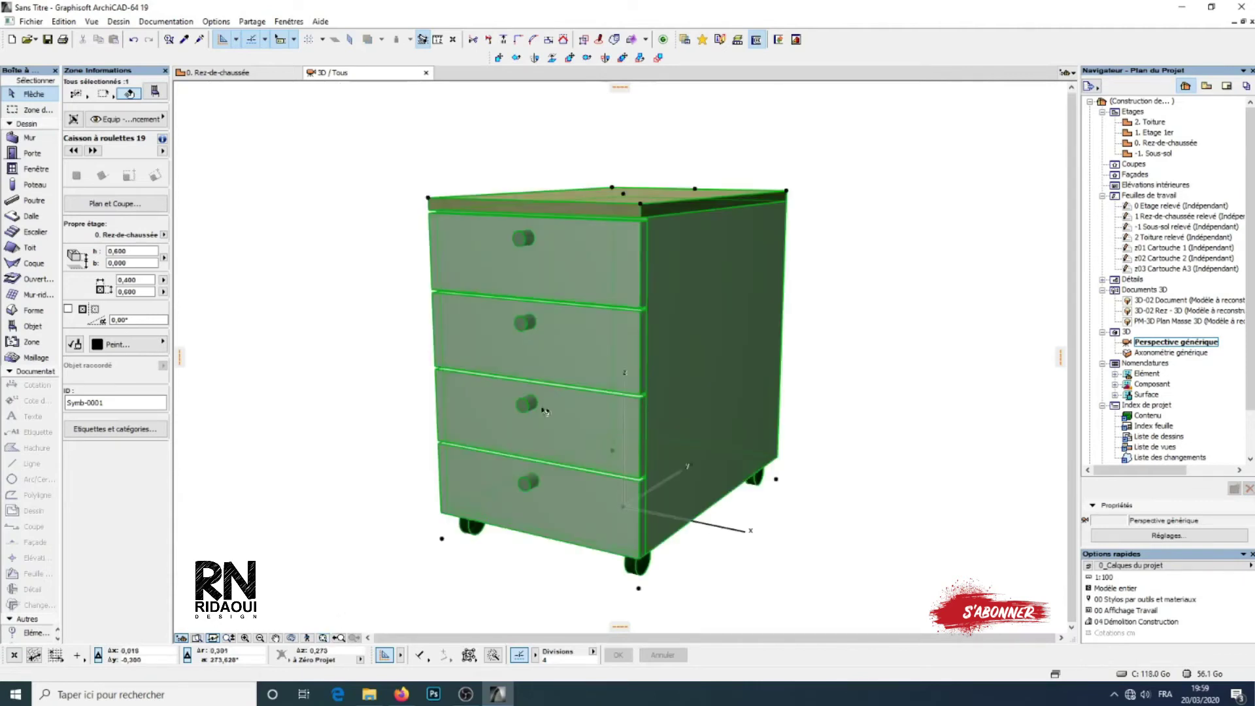
middle_click_drag(521, 417, 574, 356, "shift")
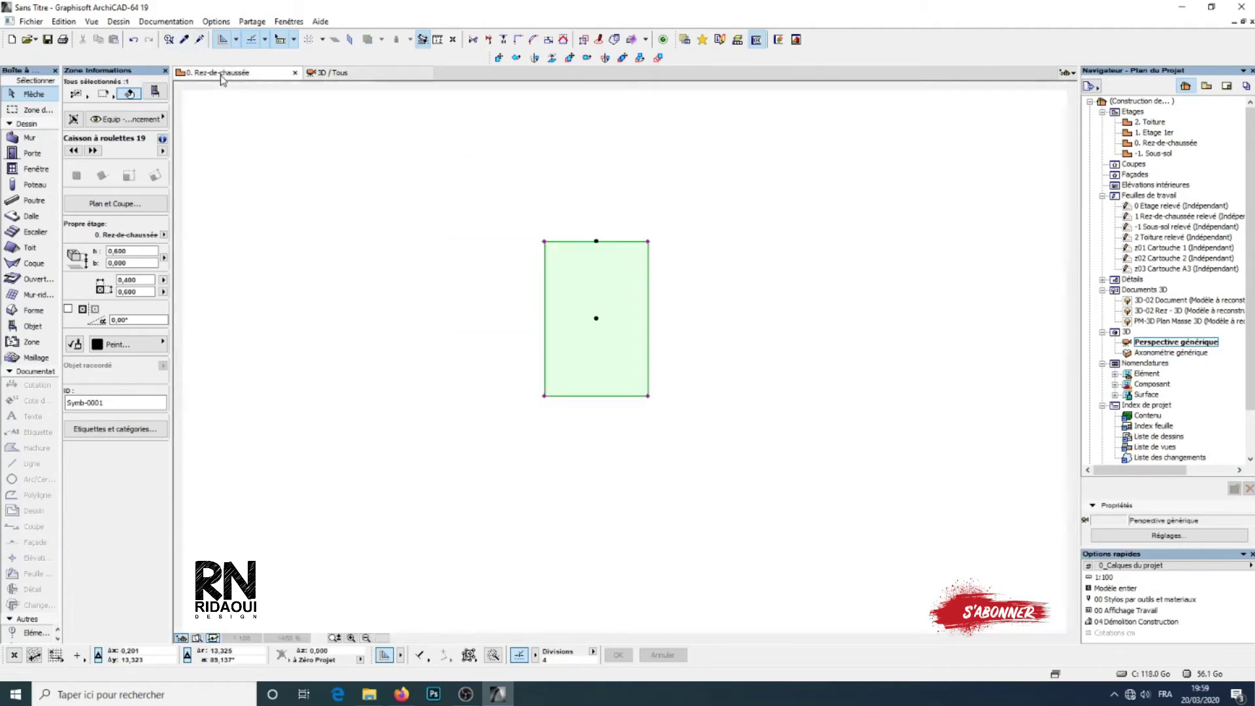
Step: Compare the cabinet's plan symbol with its 3D view, then deselect it in the Rez-de-chaussée plan
left_click(221, 75)
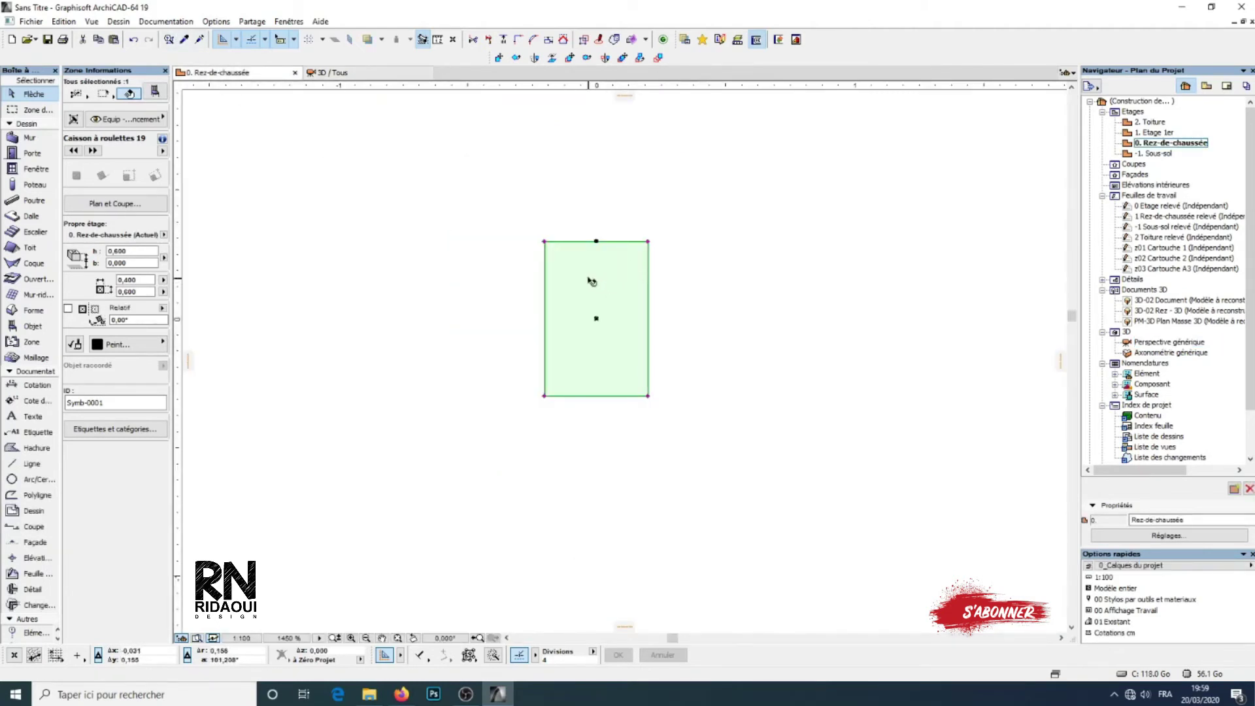
key("F3")
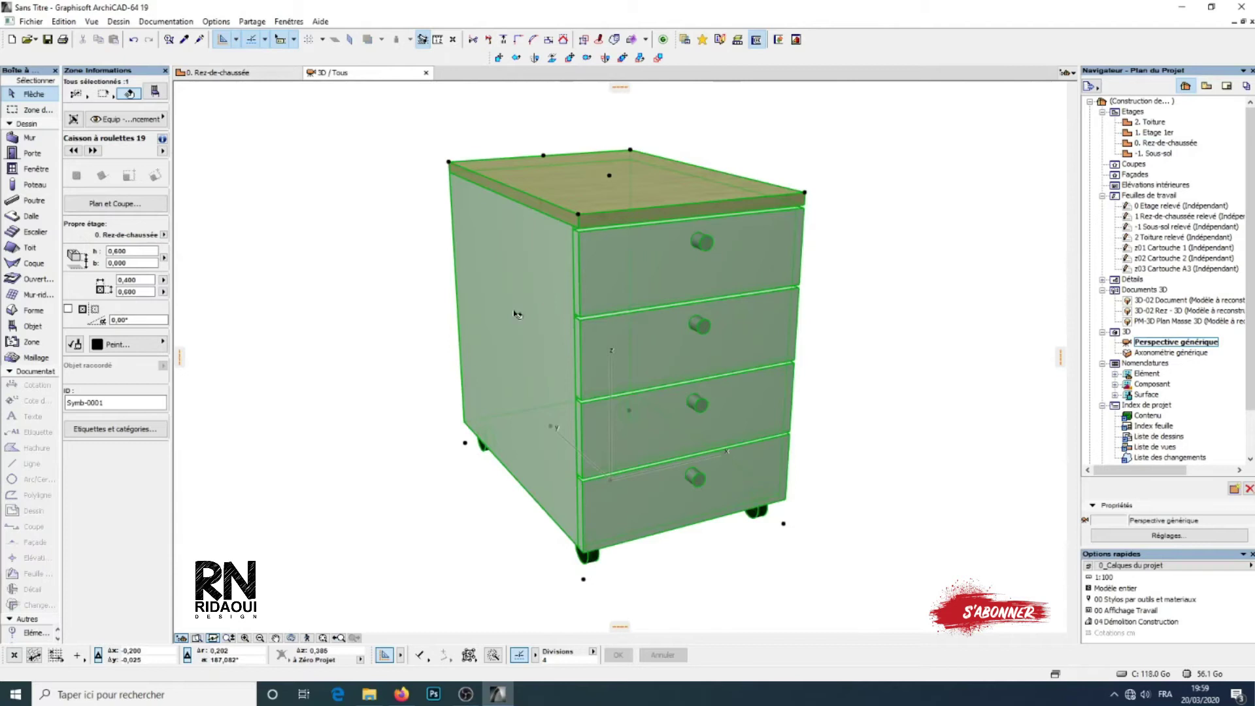
key("F2")
scroll(559, 313, "up", 1)
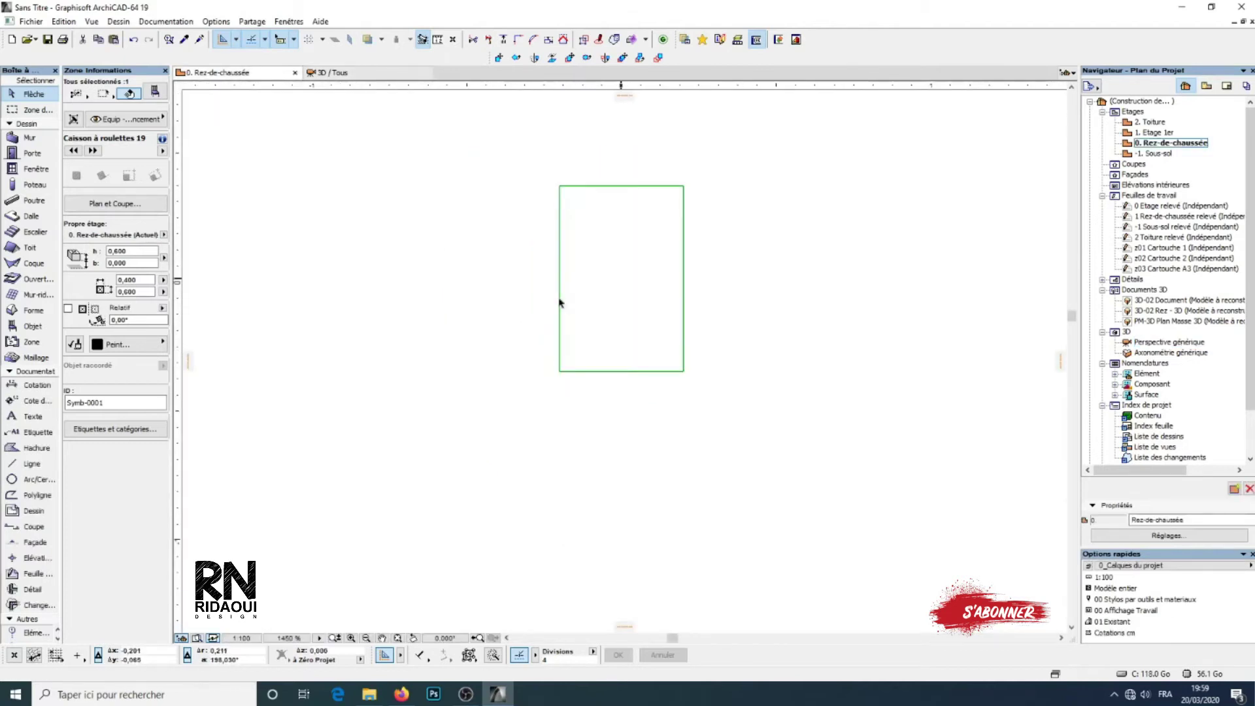
left_click(491, 325)
middle_click_drag(486, 329, 524, 374)
scroll(567, 356, "down", 1)
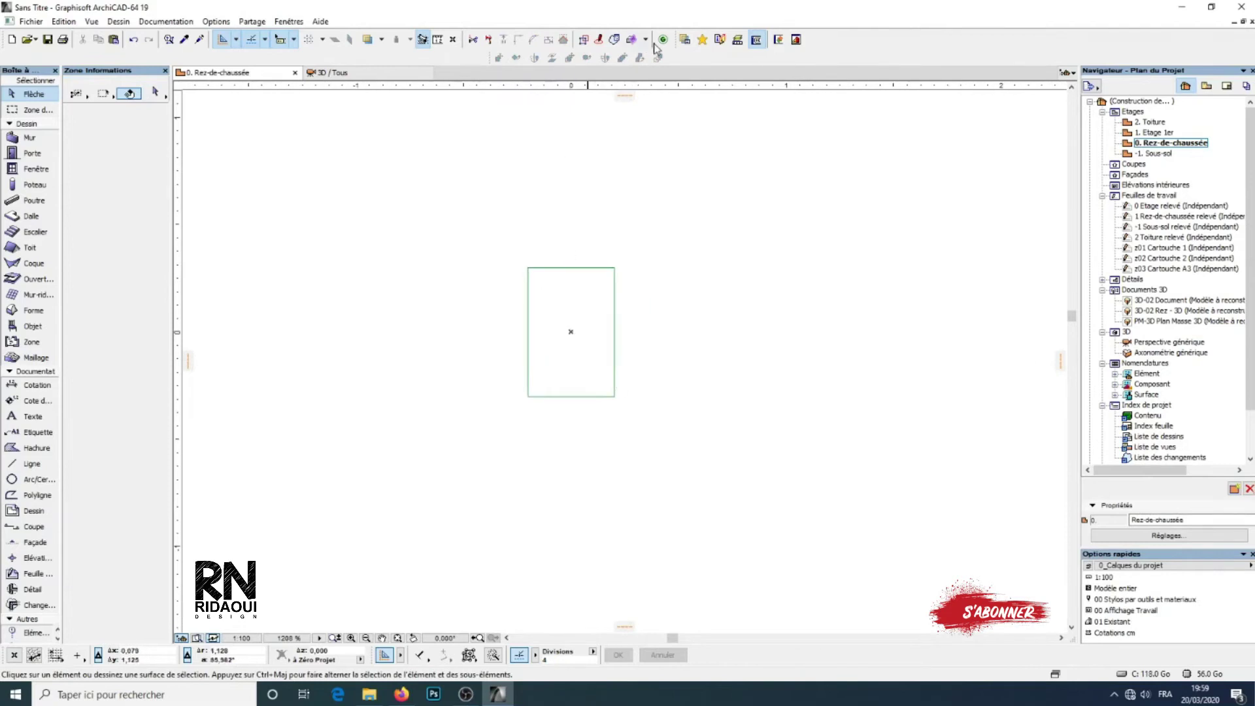
Step: Select the cabinet, show the available Déplacer commands and open Options de duplication for it
left_click(581, 358)
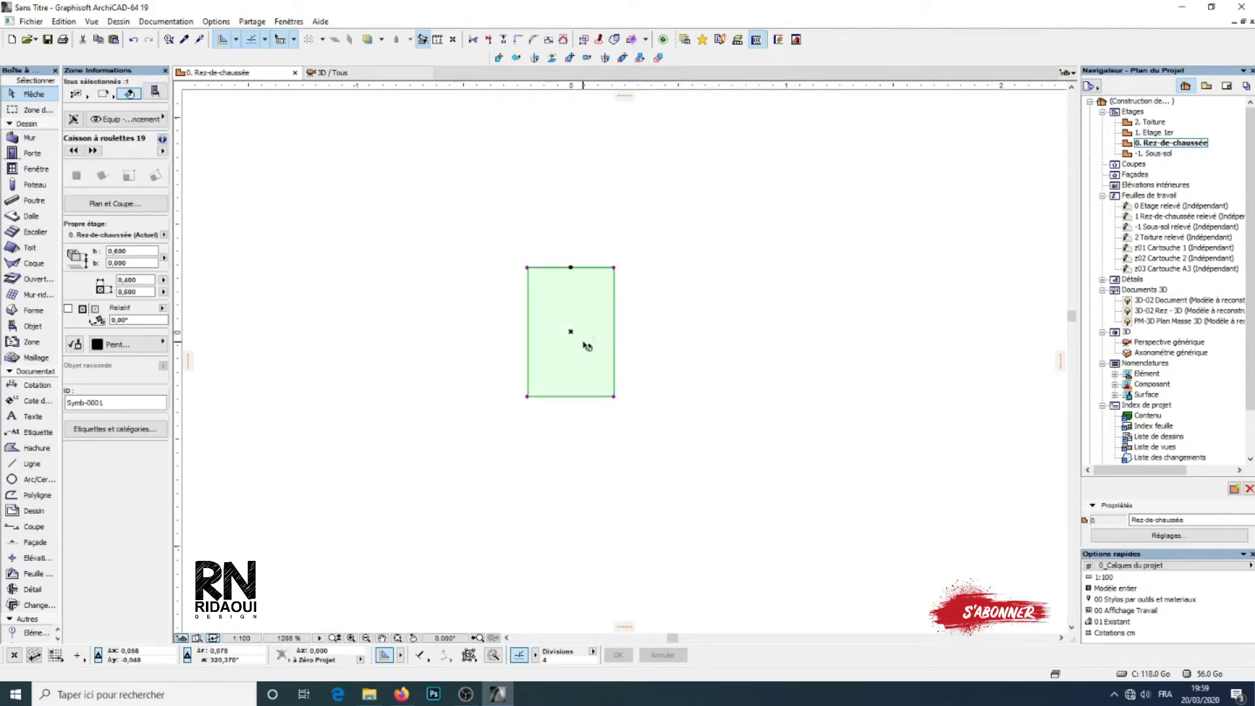
right_click(585, 346)
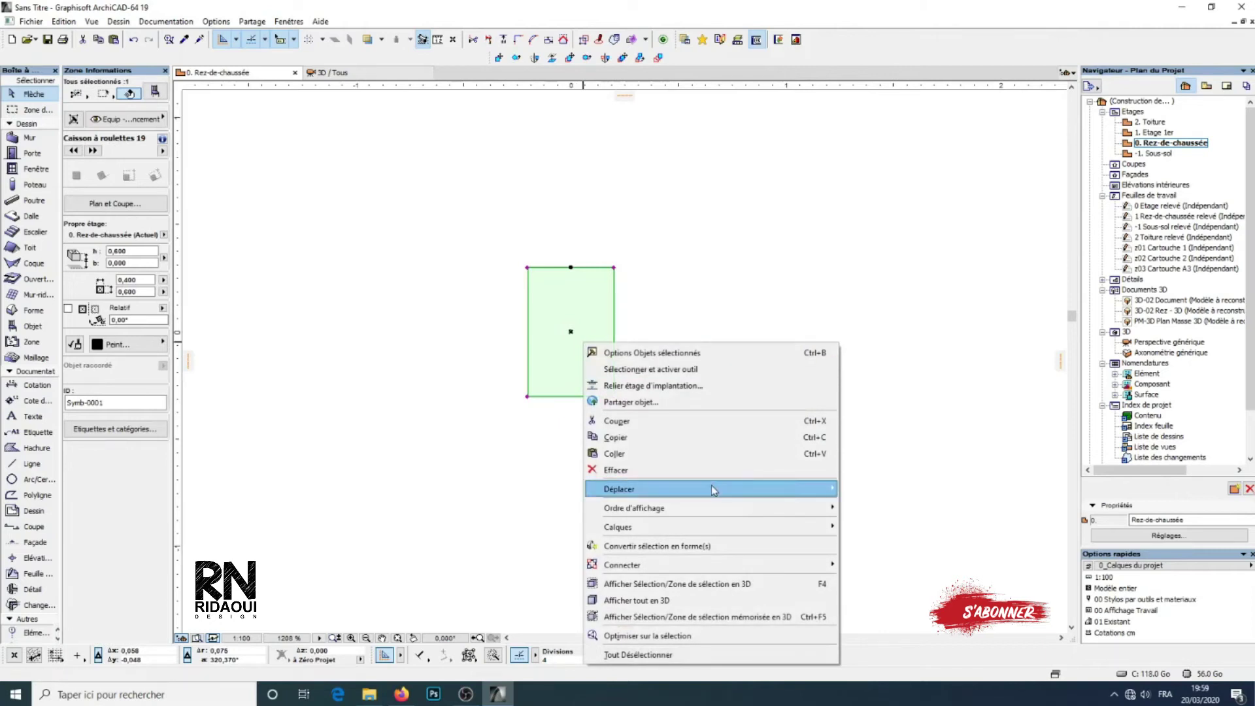
mouse_move(712, 487)
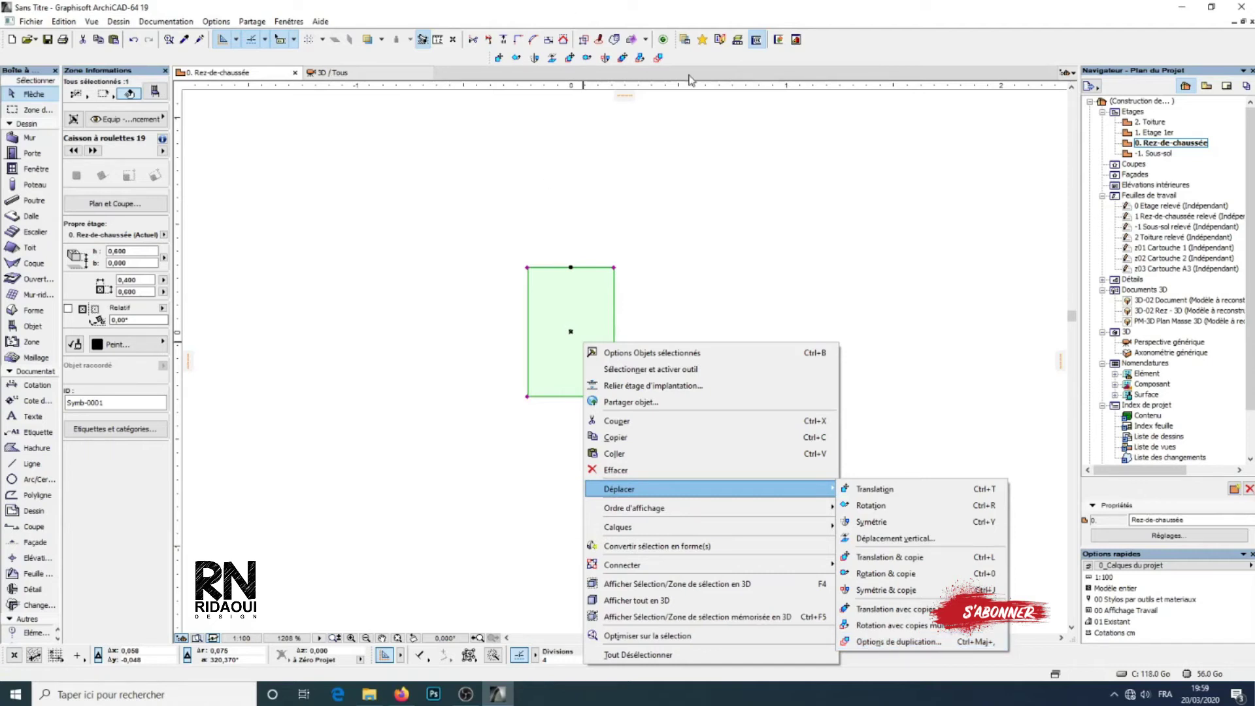
left_click(659, 62)
left_click(658, 58)
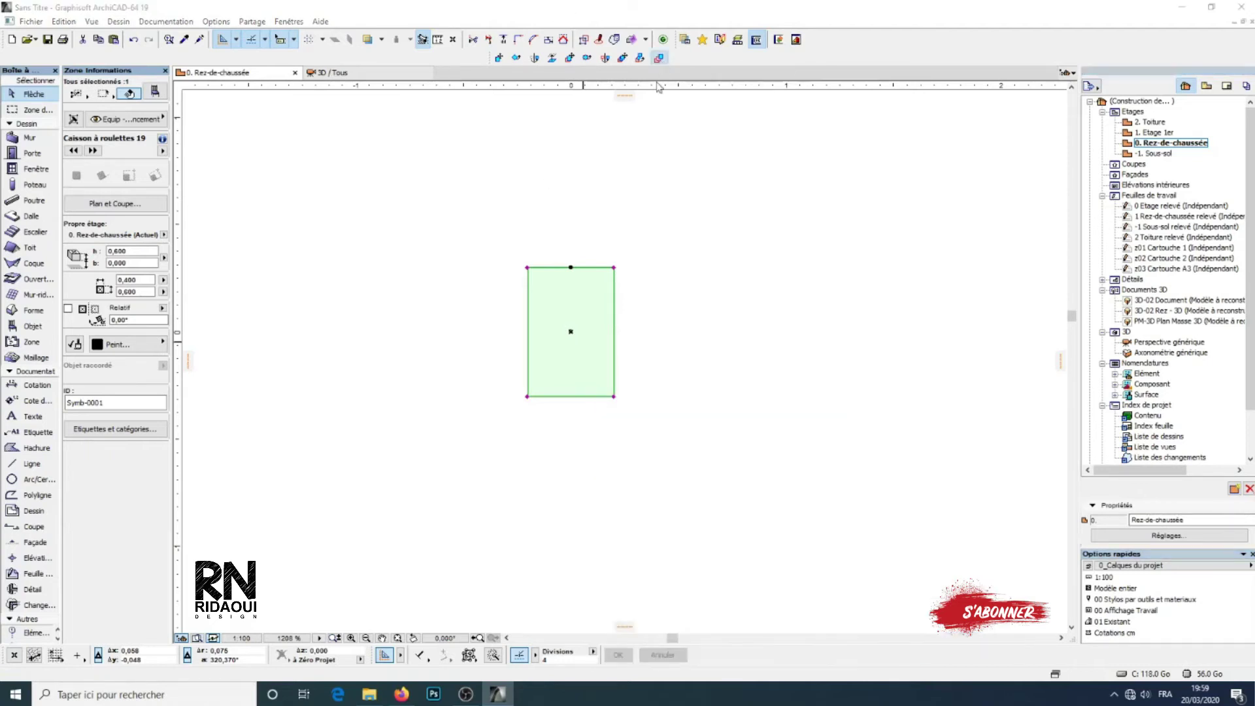
Step: Duplicate the drawer cabinet to the right by Translation with Incrément, making 5 copies spaced 1 m apart, and deselect them
left_click_drag(606, 160, 364, 36)
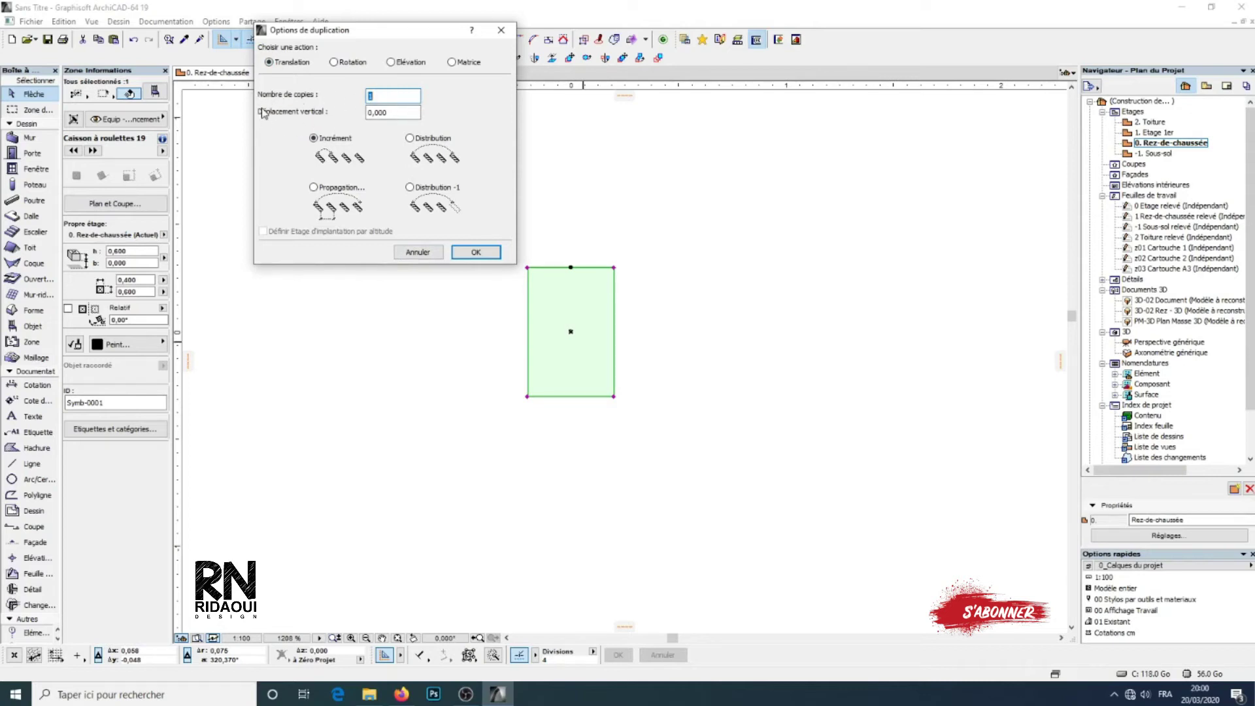
left_click(397, 114)
left_click(416, 98)
left_click(475, 254)
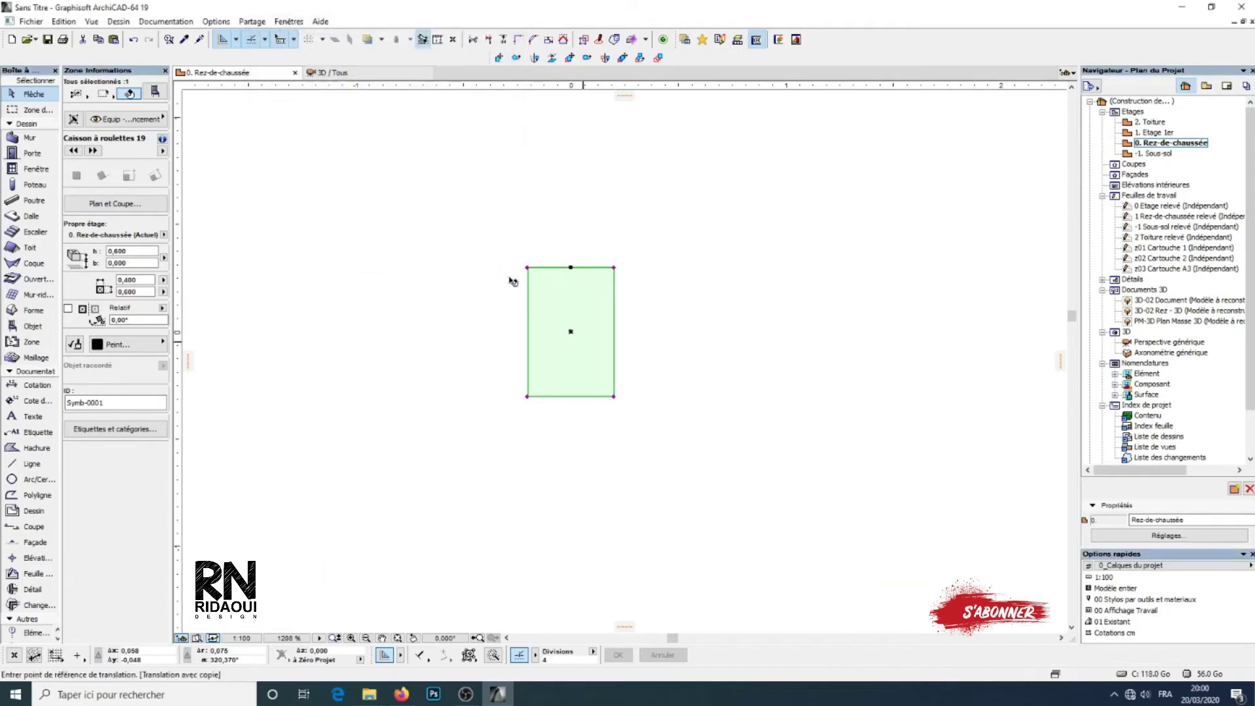
middle_click_drag(610, 350, 529, 271)
left_click(501, 195)
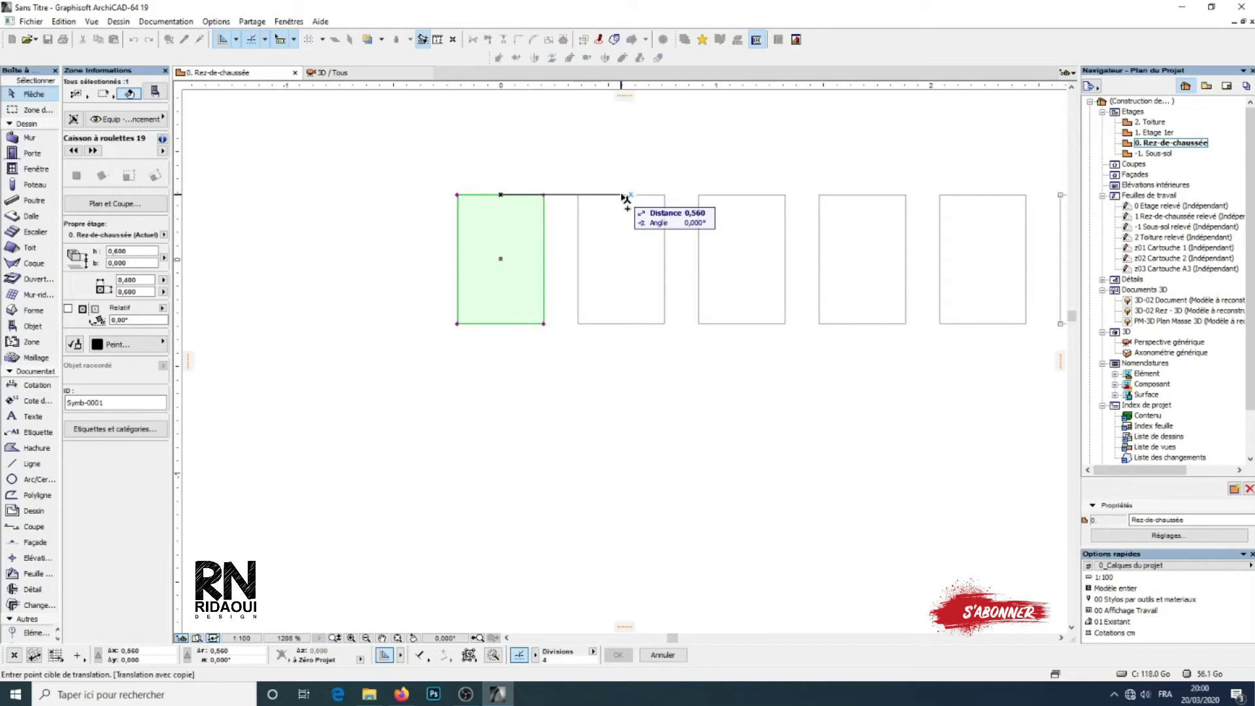
type("1")
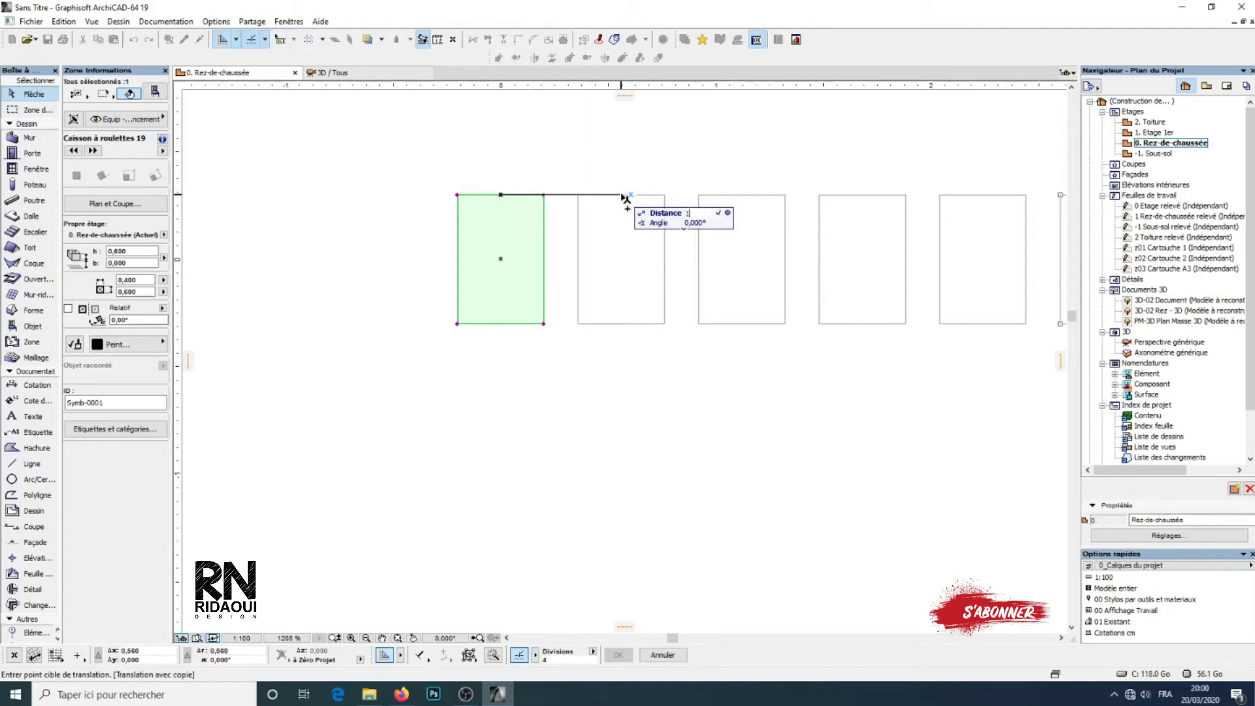
key("Return")
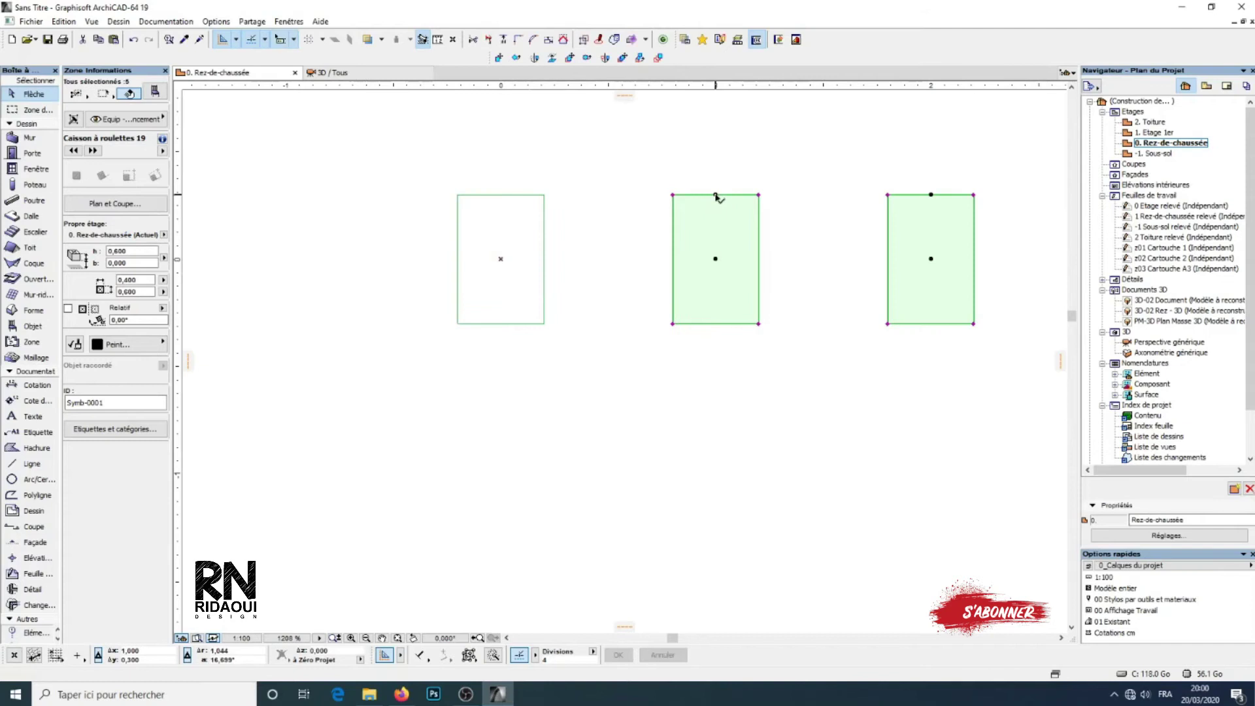
scroll(732, 286, "down", 4)
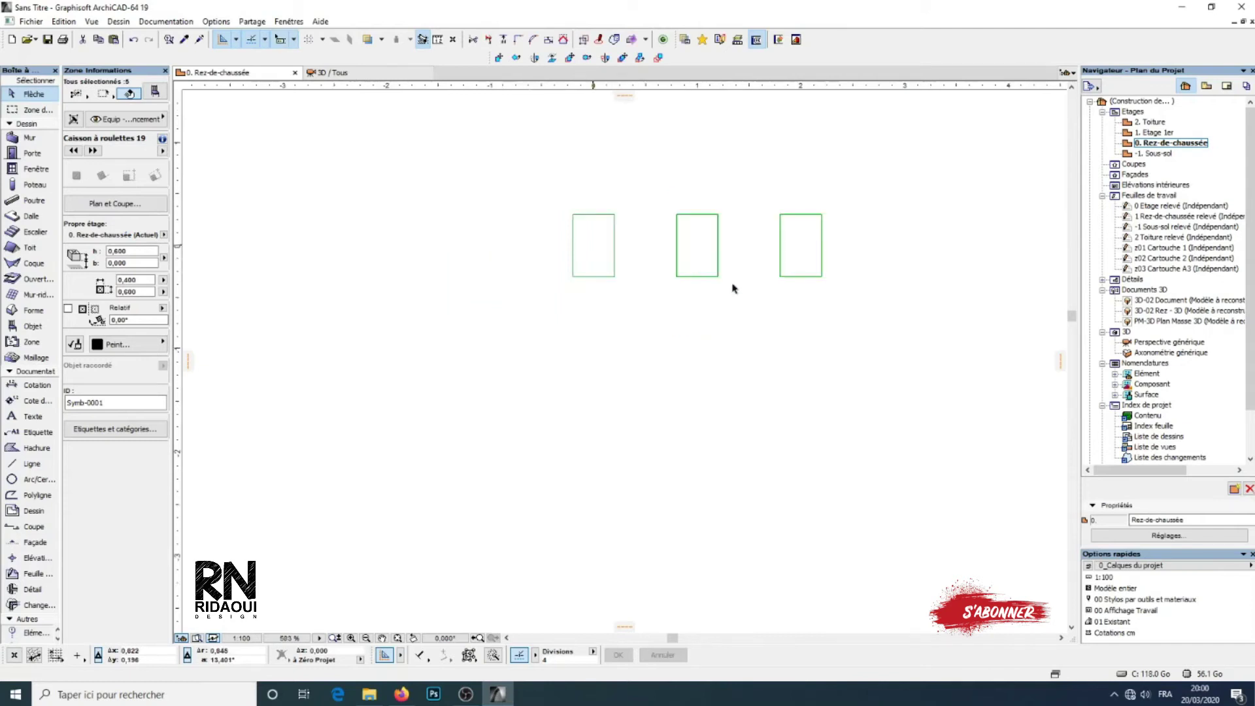
left_click(625, 326)
scroll(575, 342, "down", 1)
left_click(638, 377)
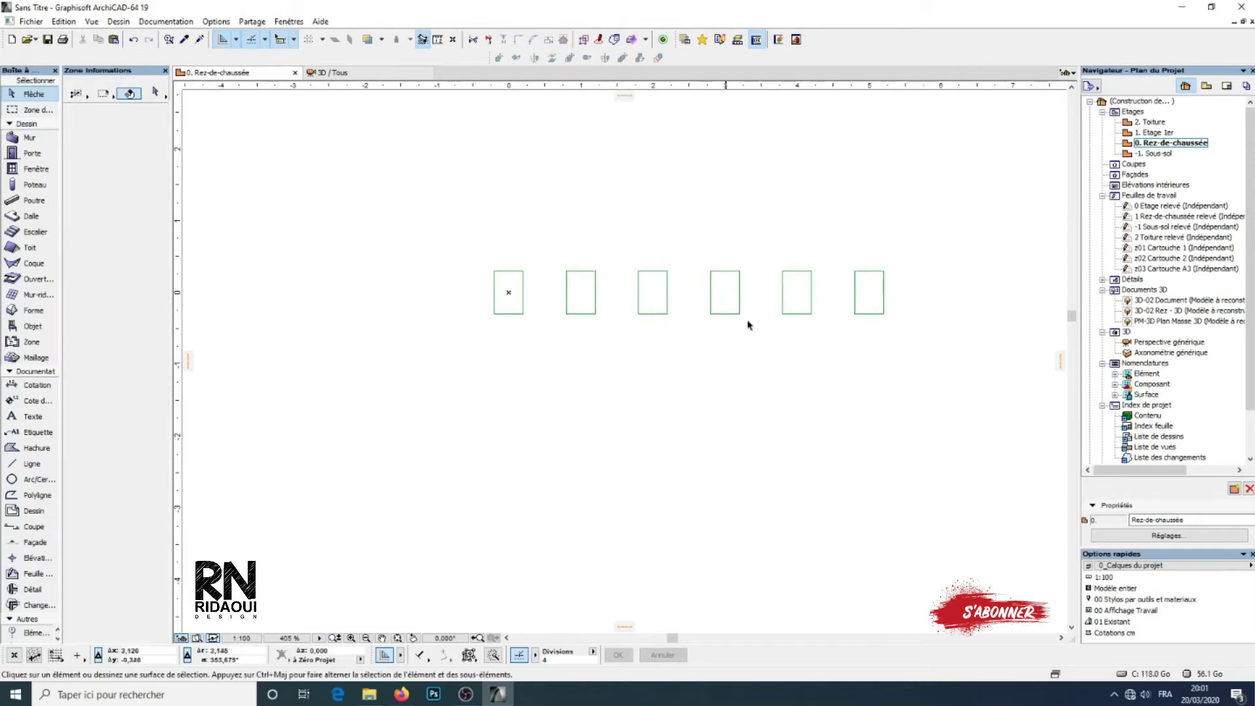
Step: Copy the row's first cabinet about 1.2 m straight down to start a second row
middle_click_drag(653, 305, 617, 247)
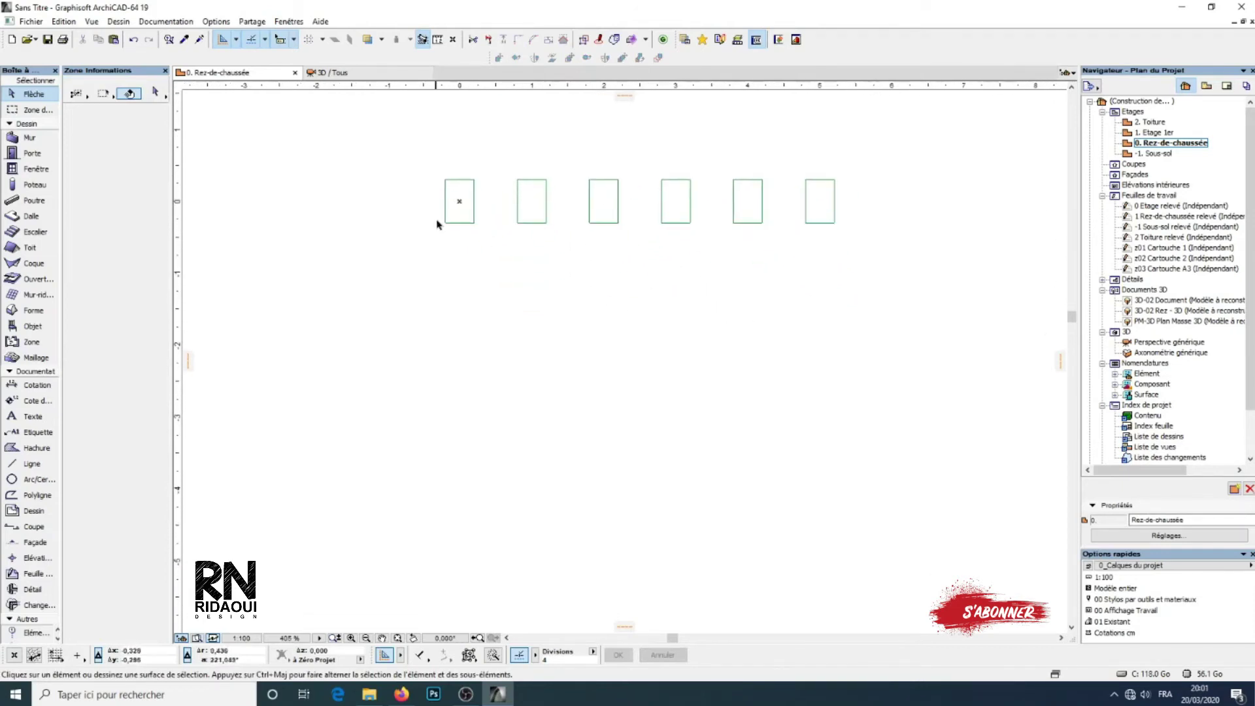
left_click(458, 215)
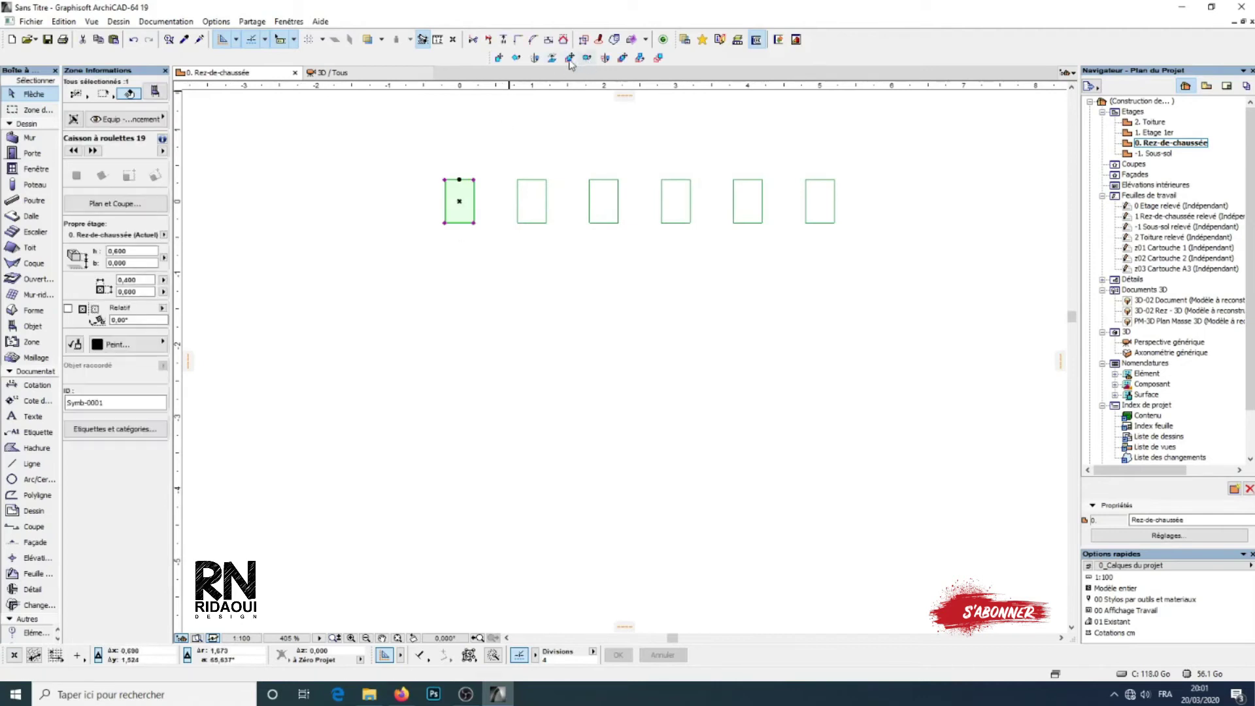
left_click(570, 58)
left_click(461, 207)
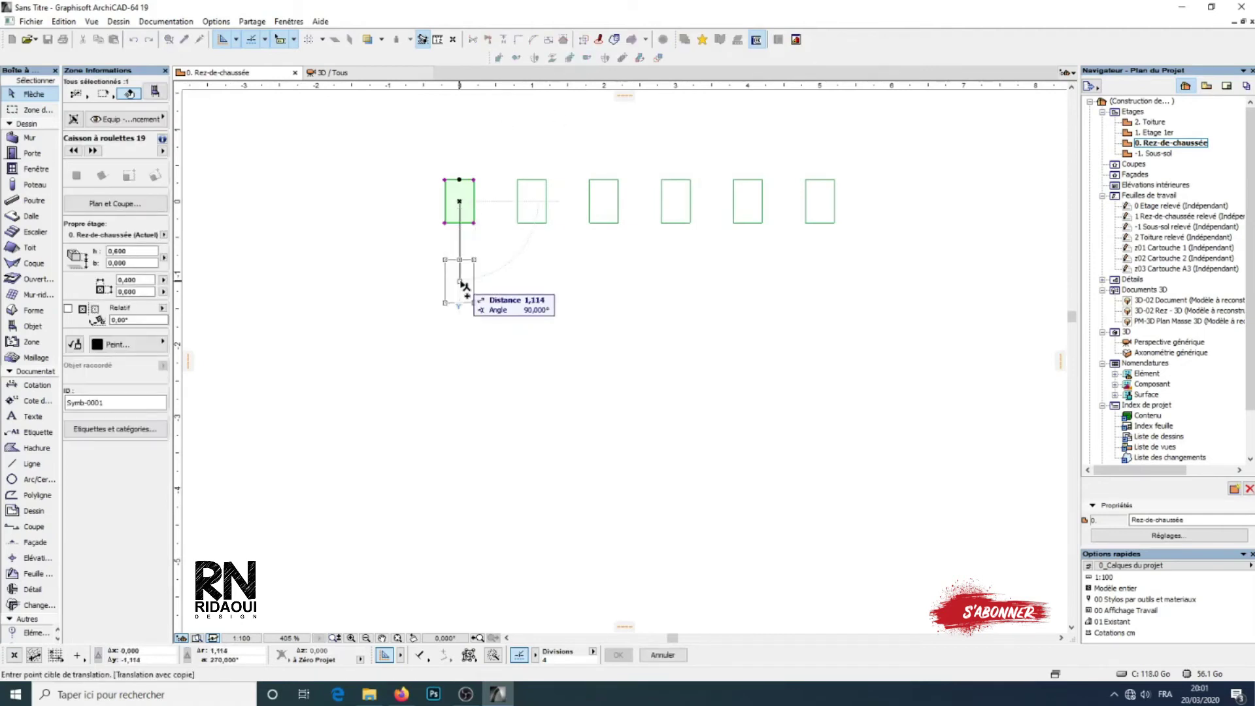
left_click(460, 286)
left_click(516, 298)
scroll(462, 326, "up", 2)
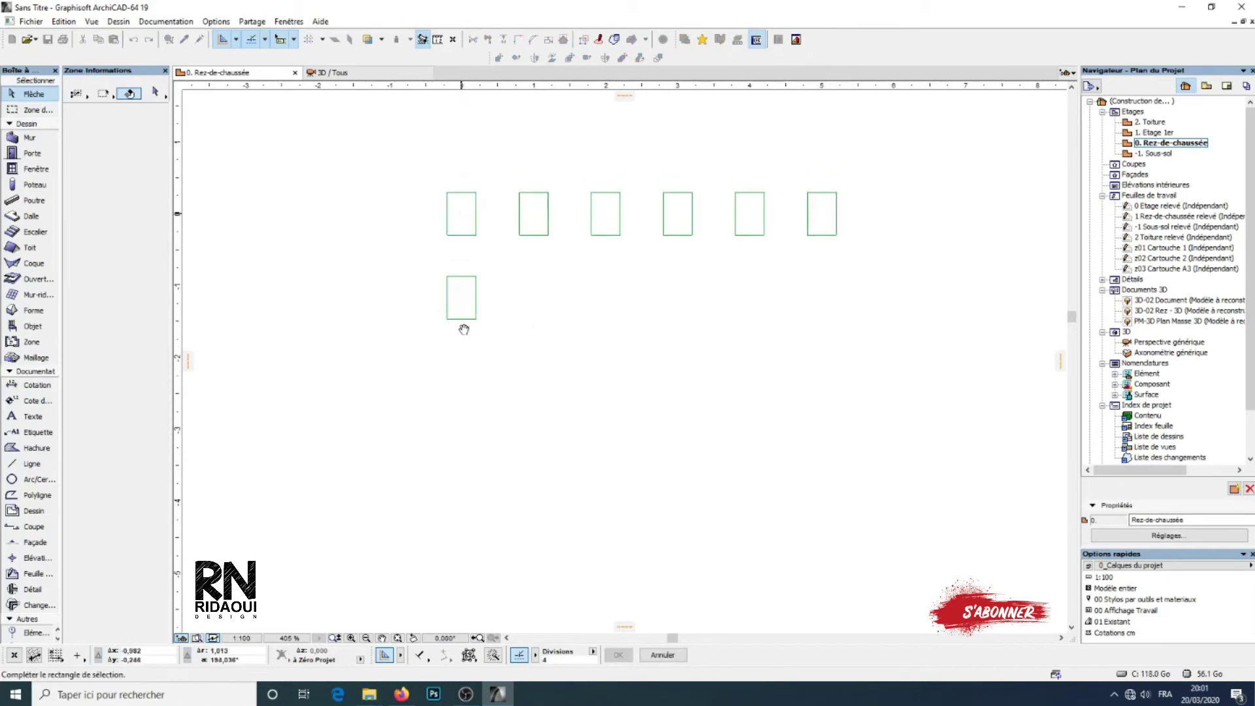
left_click(533, 322)
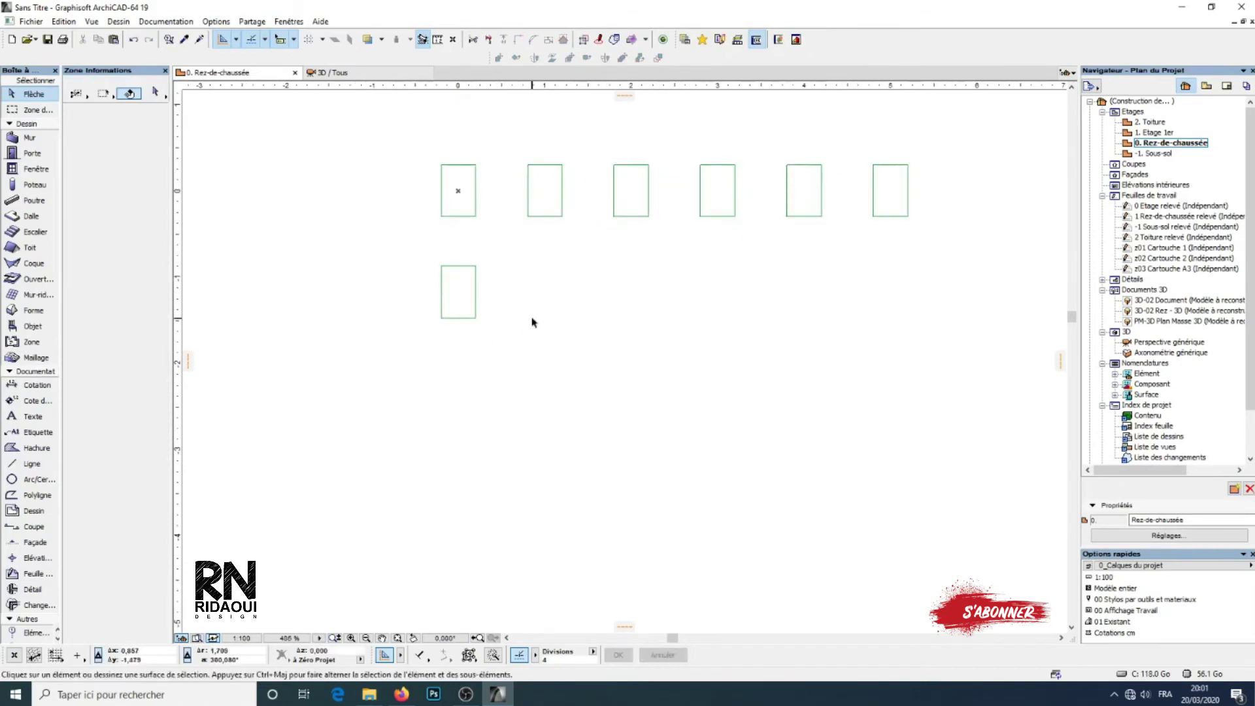
Step: Duplicate the second-row cabinet with Distribution, spreading 5 copies horizontally over about 5 m, and deselect them
left_click(468, 319)
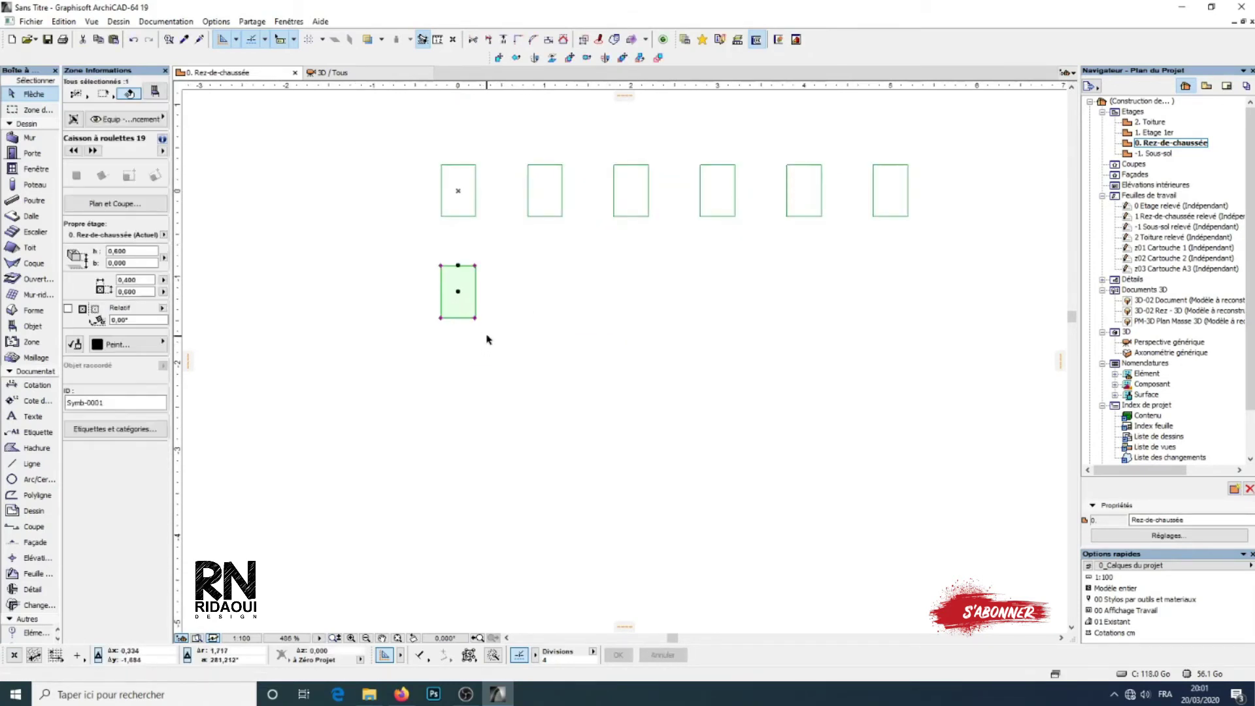
left_click(657, 57)
left_click_drag(392, 30, 259, 73)
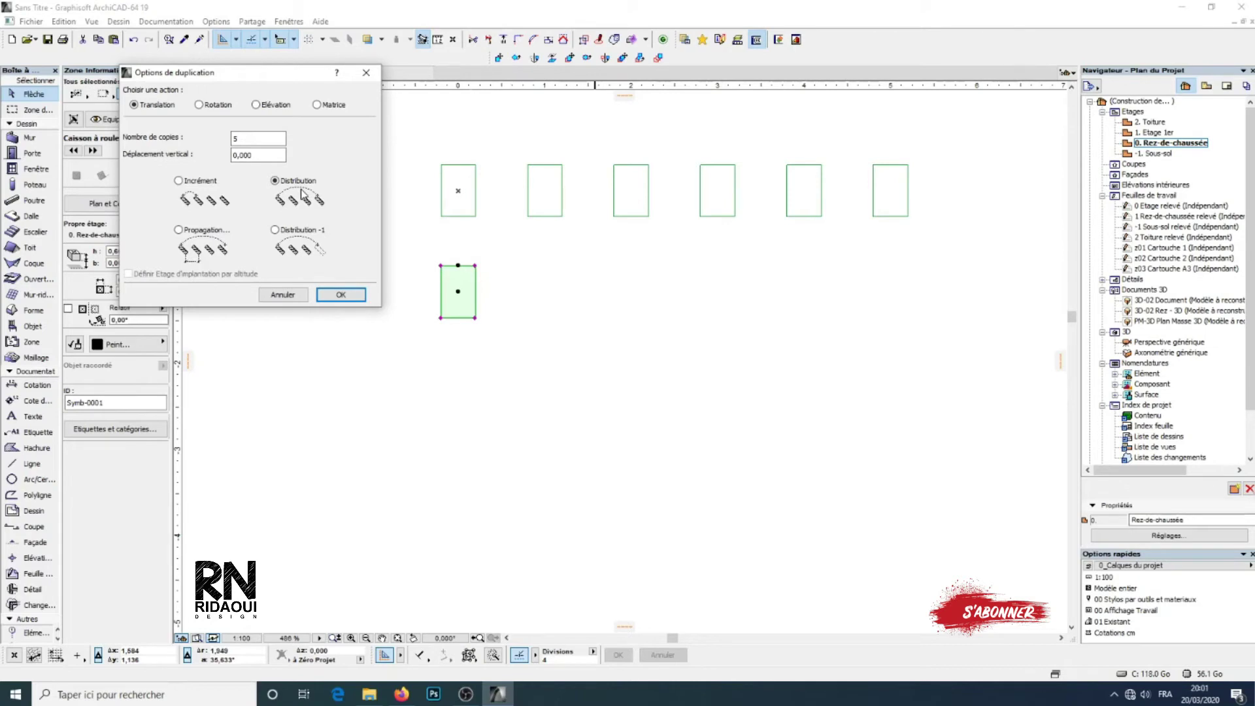
left_click(340, 295)
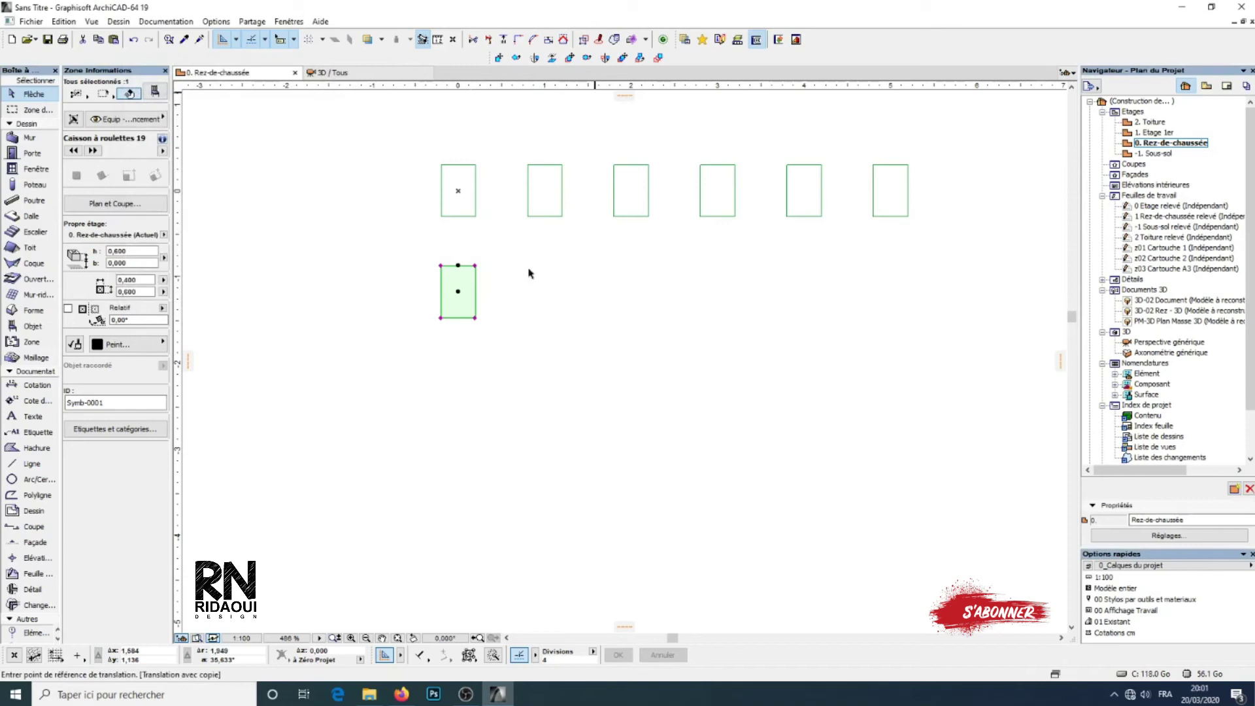
left_click(457, 266)
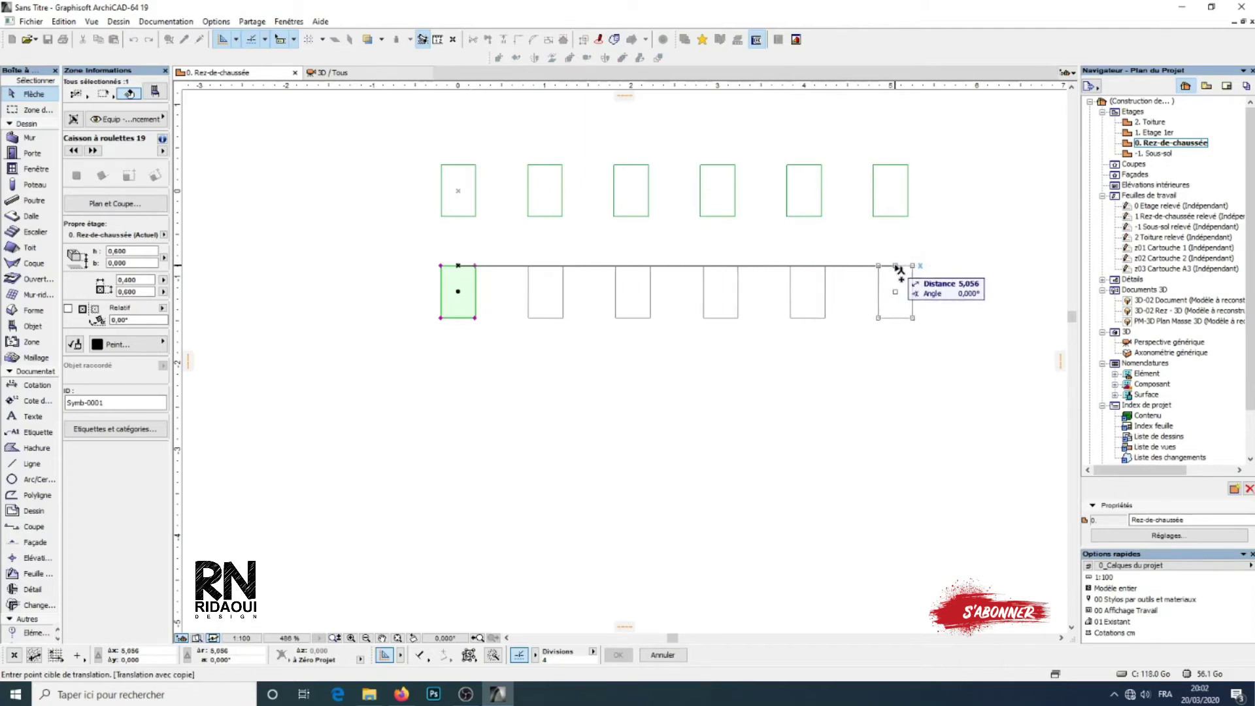
left_click(895, 265)
left_click(614, 386)
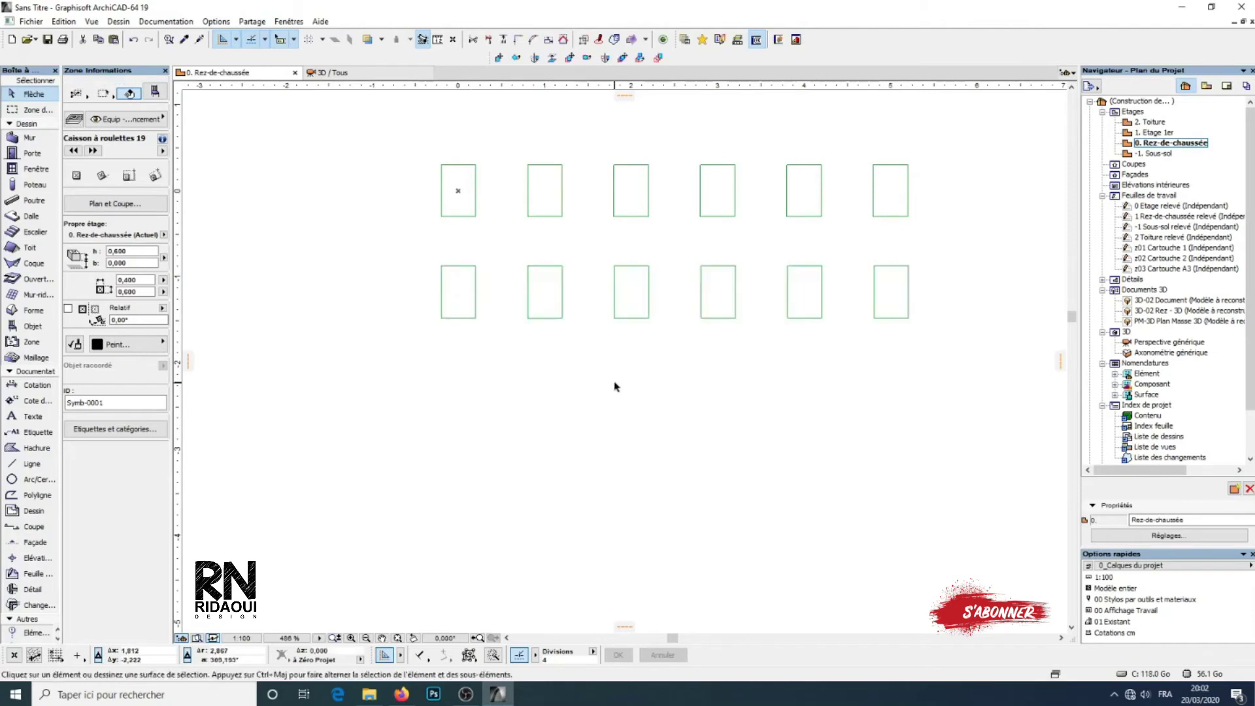
Step: Copy the second row's first cabinet about 1.3 m straight down to start a third row
left_click(450, 289)
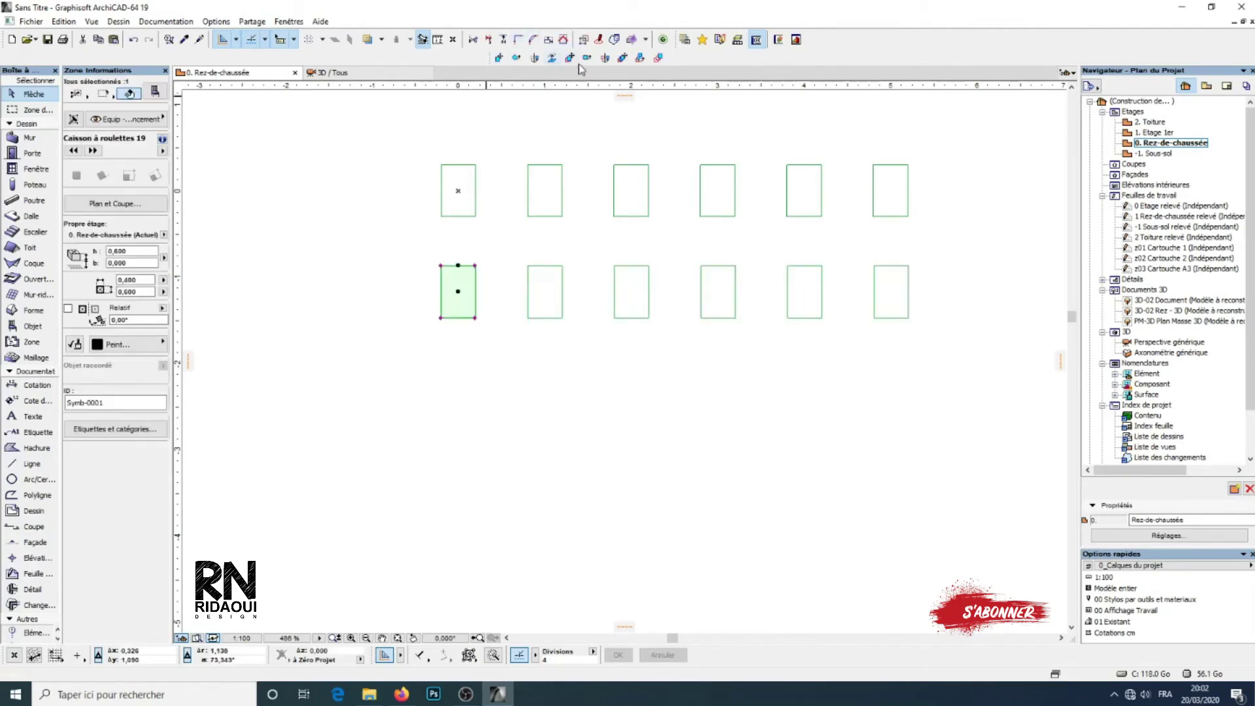
left_click(568, 60)
left_click(458, 290)
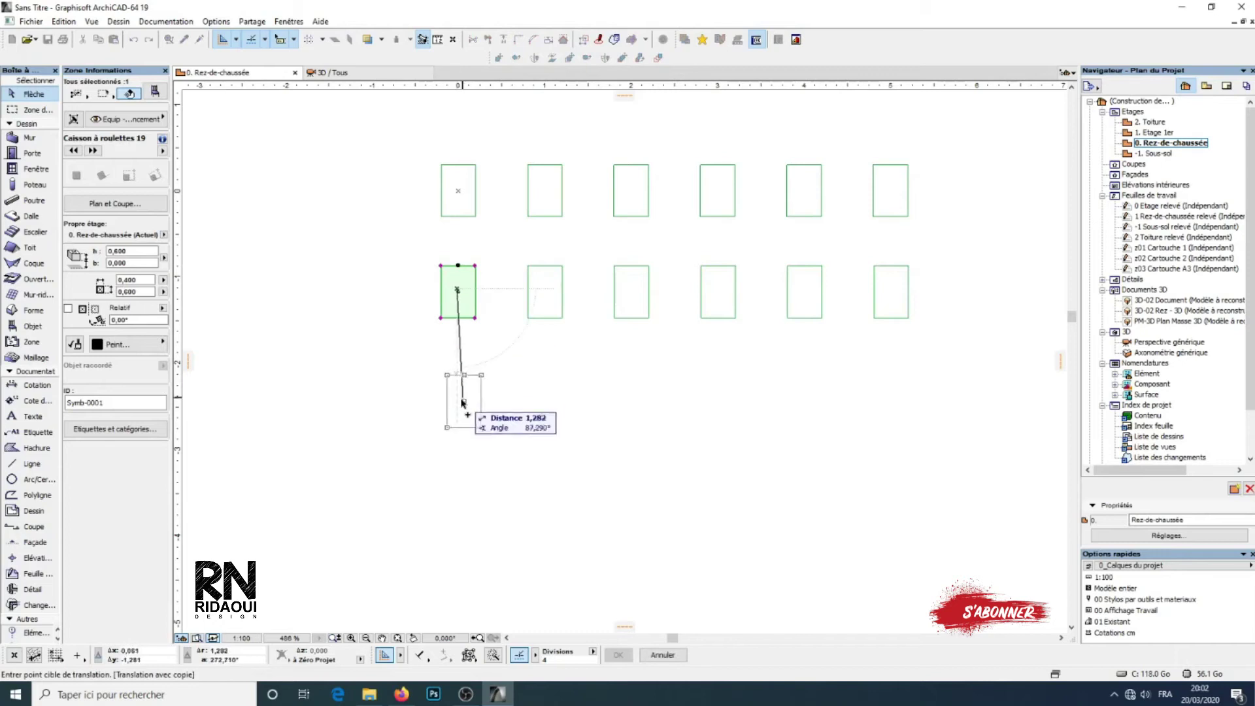
left_click(458, 404)
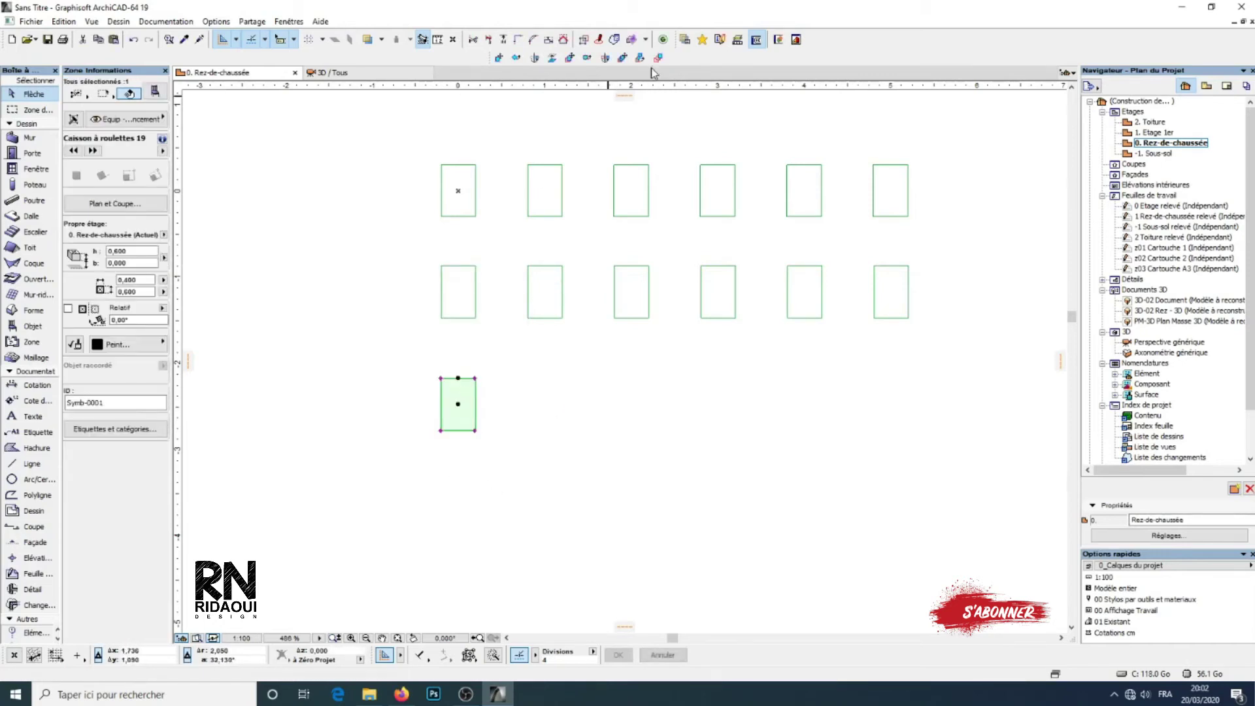
Step: Duplicate the third-row cabinet with Propagation at a spacing of 1,000, extending the row horizontally to six copies, and deselect them
left_click(659, 59)
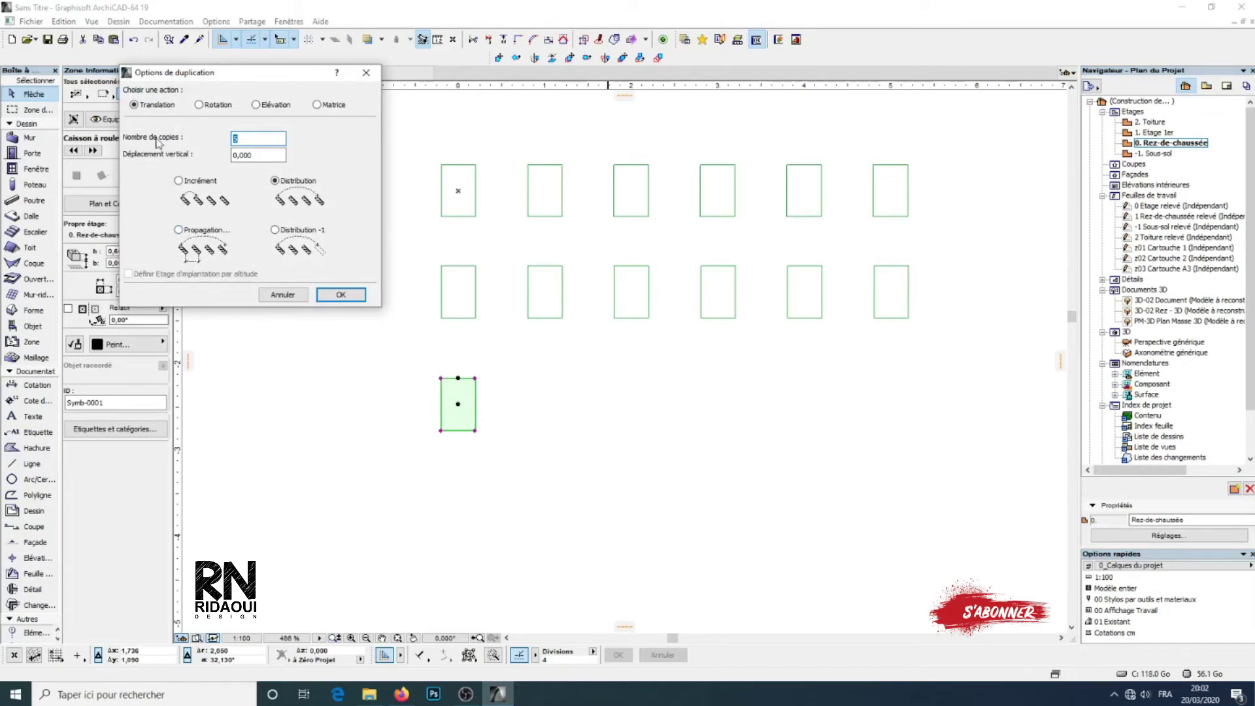
left_click(179, 231)
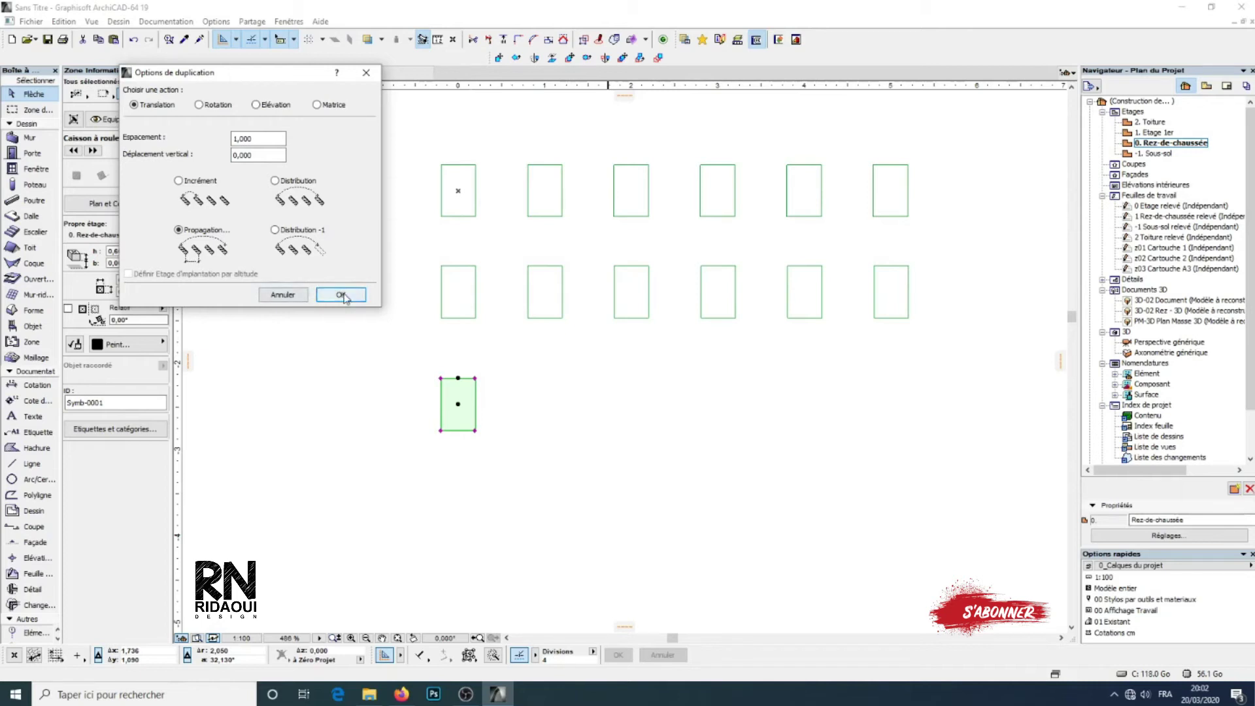
left_click_drag(274, 139, 202, 142)
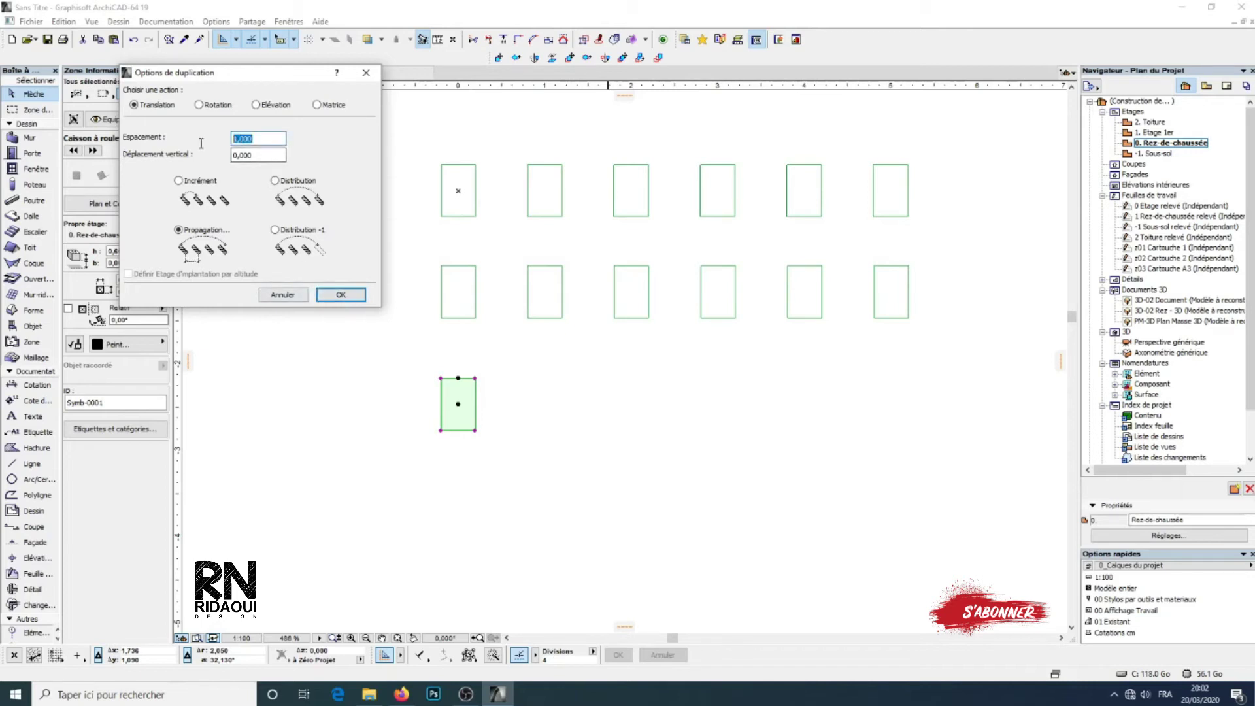
left_click(345, 296)
left_click(458, 379)
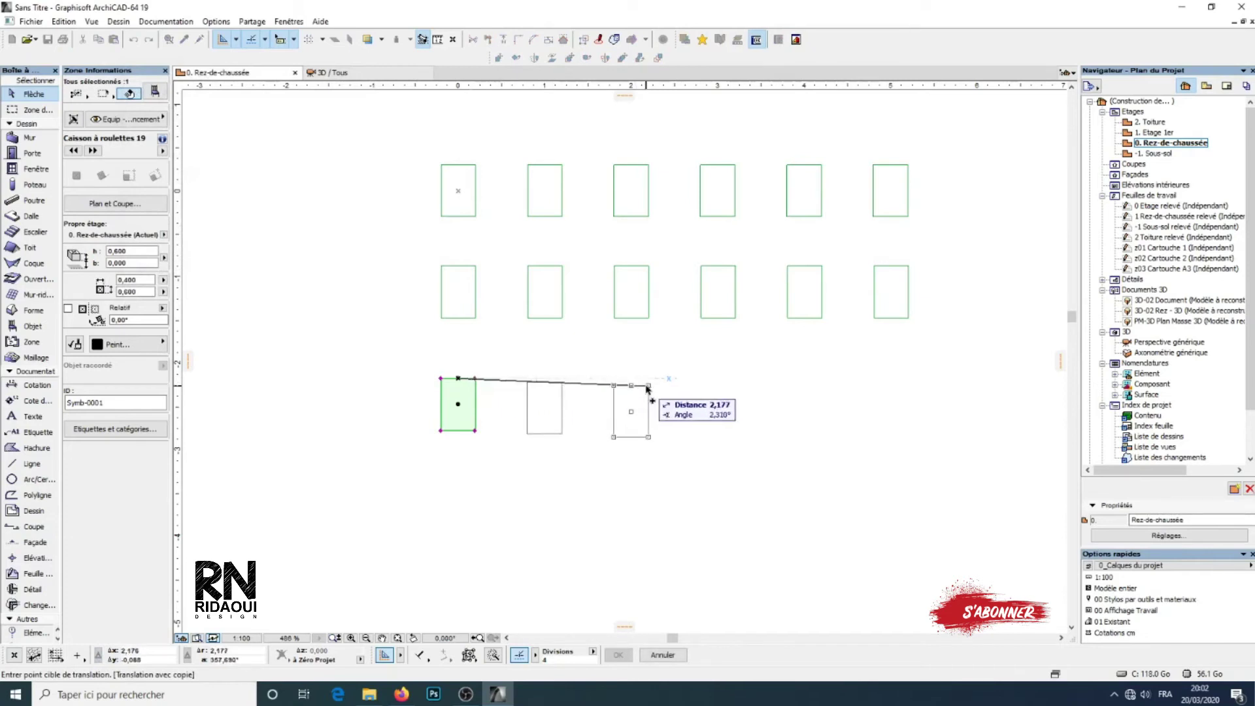
scroll(732, 400, "down", 4)
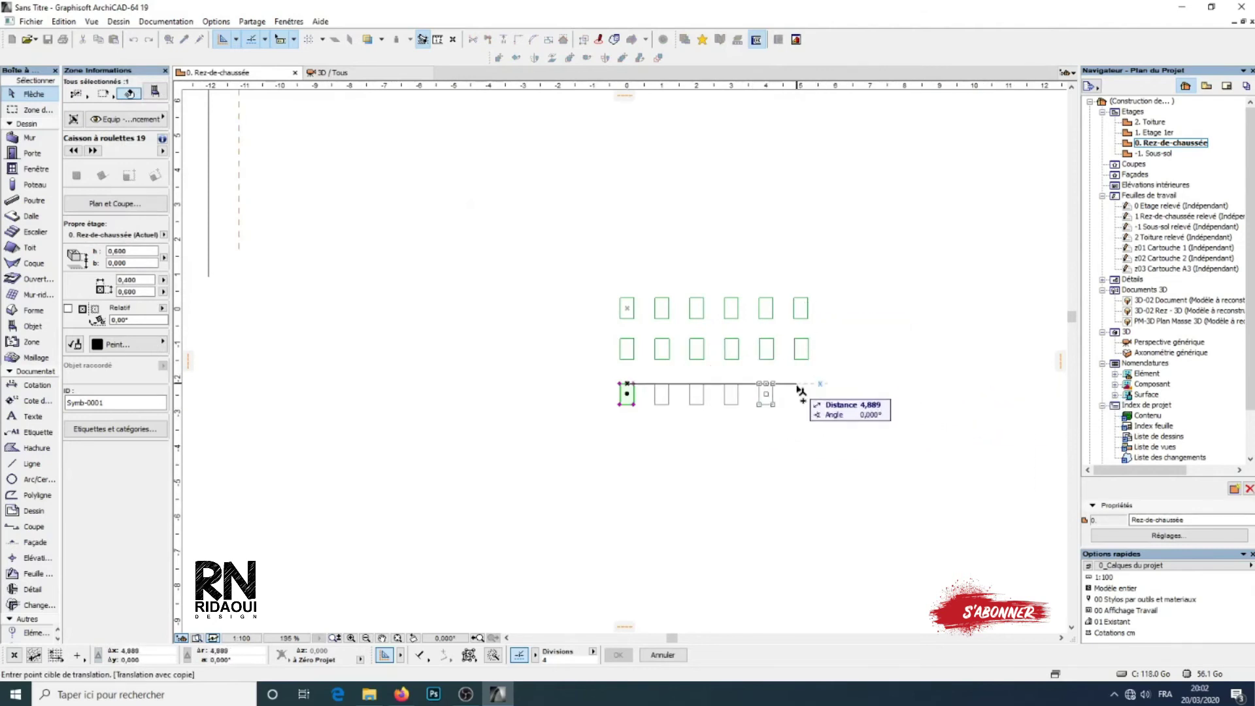
left_click(849, 391)
scroll(763, 428, "up", 3)
middle_click_drag(769, 444, 608, 434)
scroll(608, 434, "up", 1)
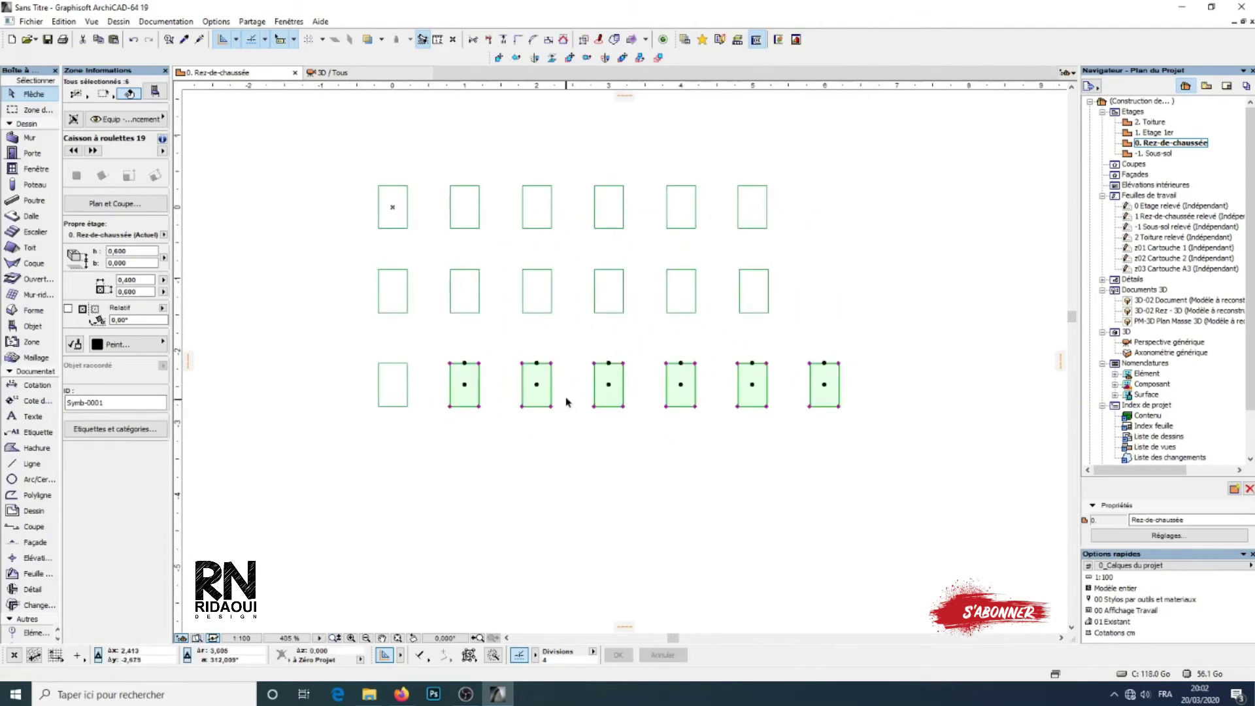
key("Escape")
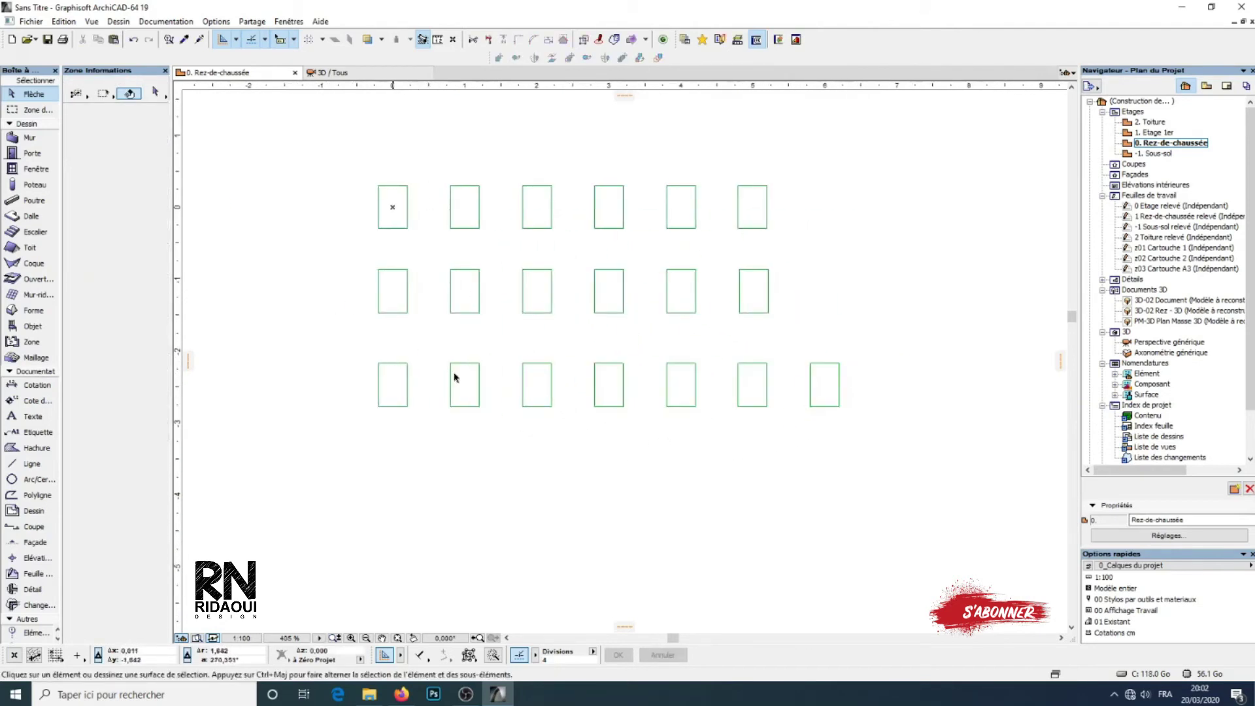
Step: Copy the third row's first cabinet about 1.3 m straight down to start a fourth row
left_click(386, 400)
left_click(658, 60)
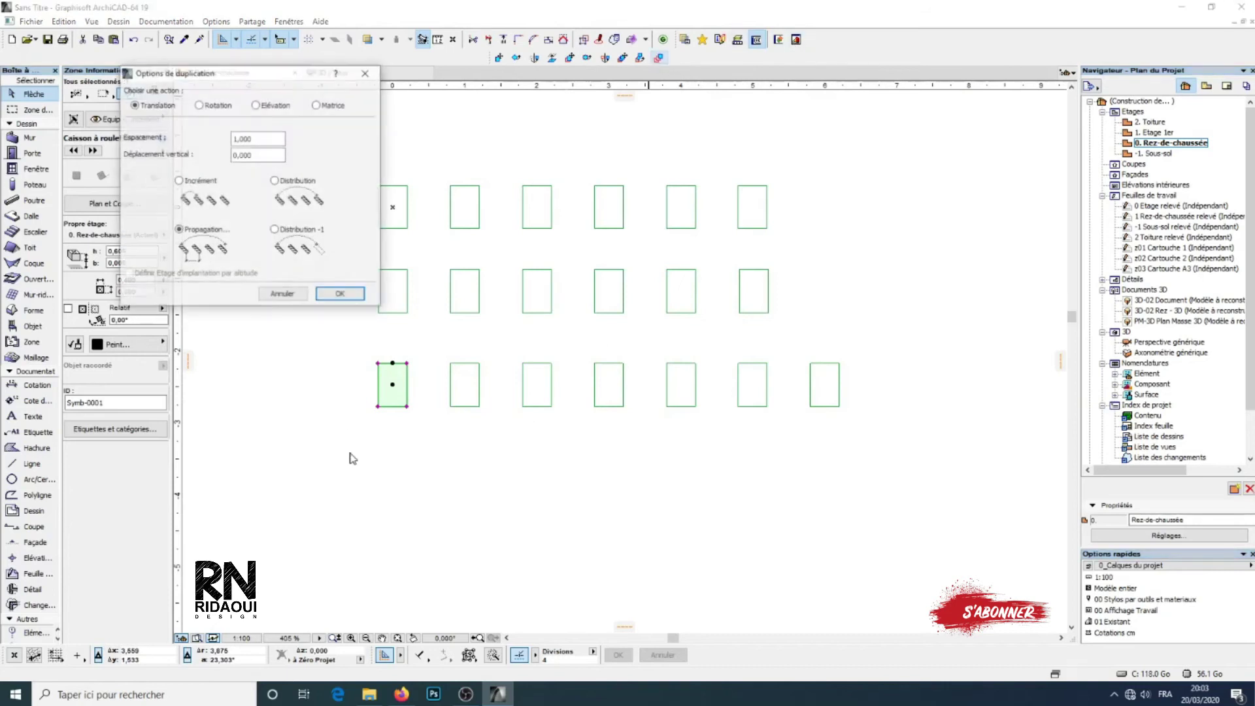
key("Escape")
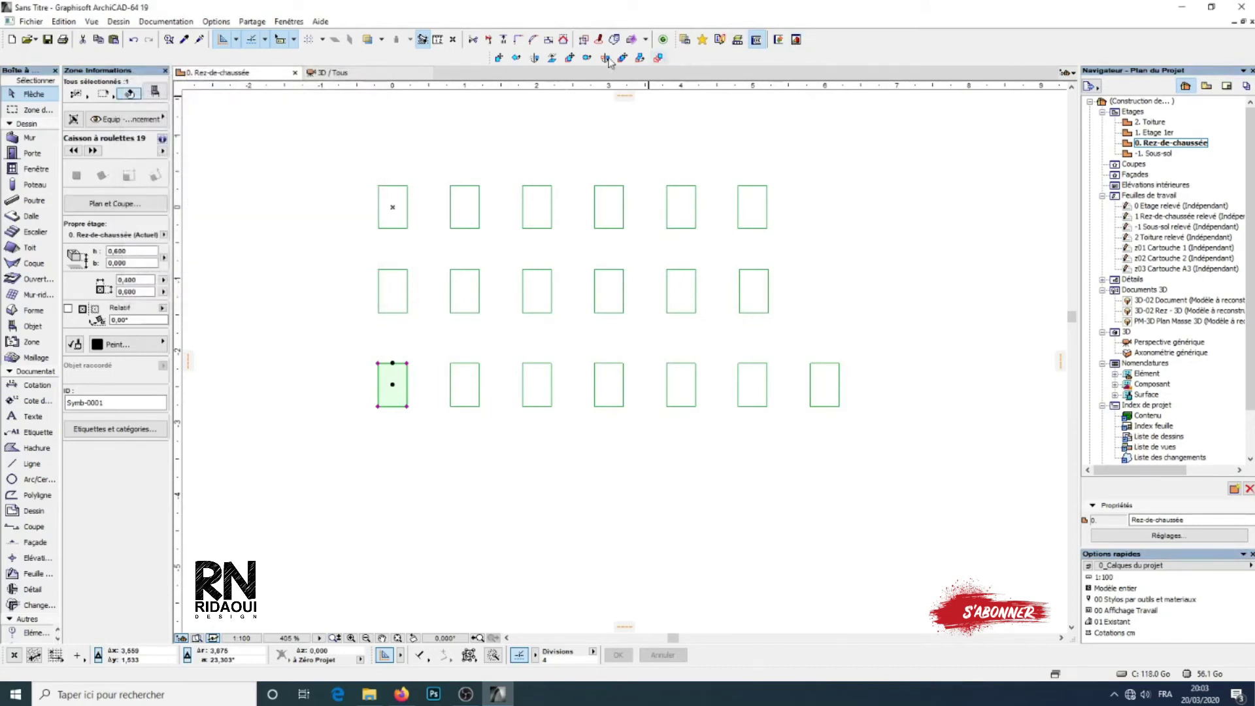
left_click(570, 59)
left_click(392, 384)
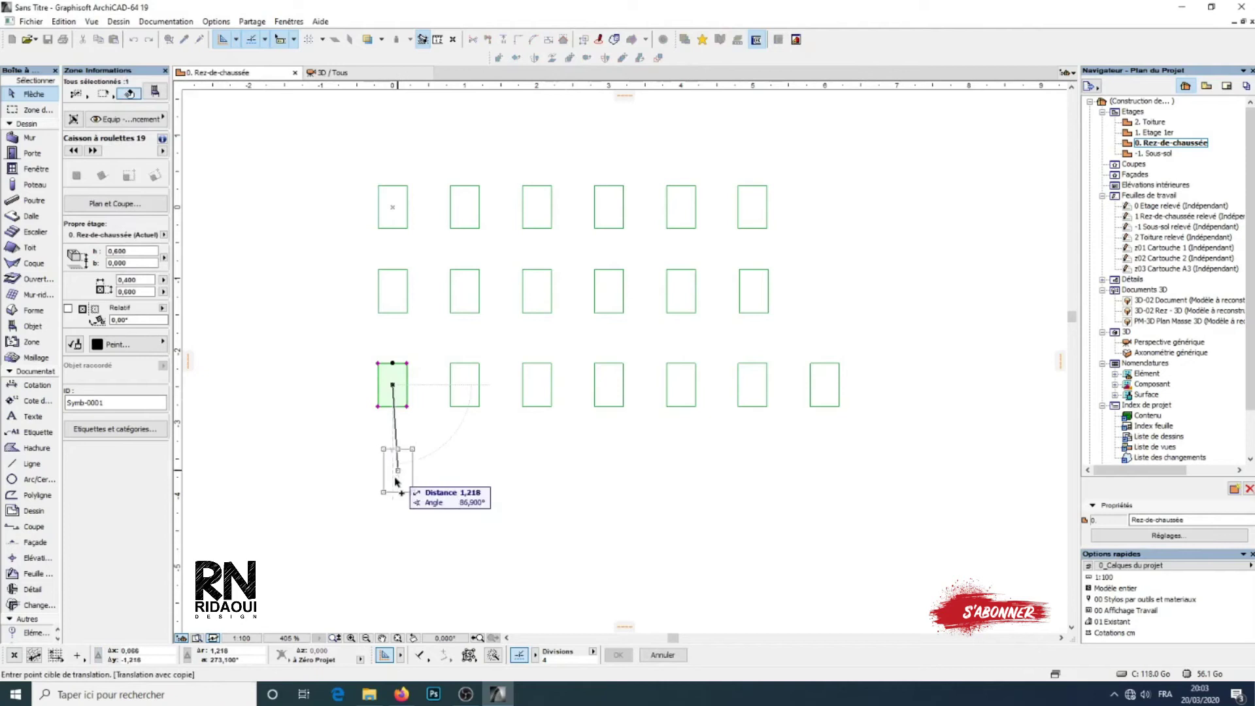
left_click(393, 482)
left_click(403, 482)
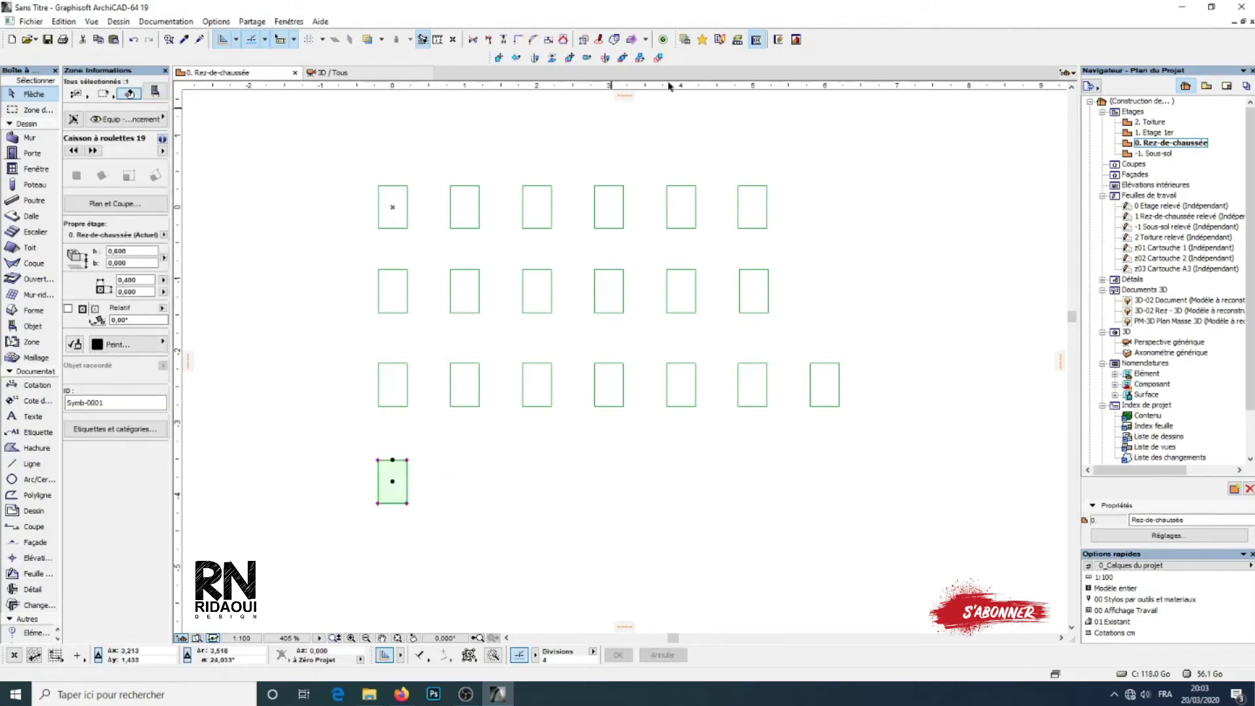
Step: Duplicate the fourth-row cabinet by Translation with Distribution -1, creating 5 copies along a horizontal span of about 5.9 m, and deselect them
left_click(659, 58)
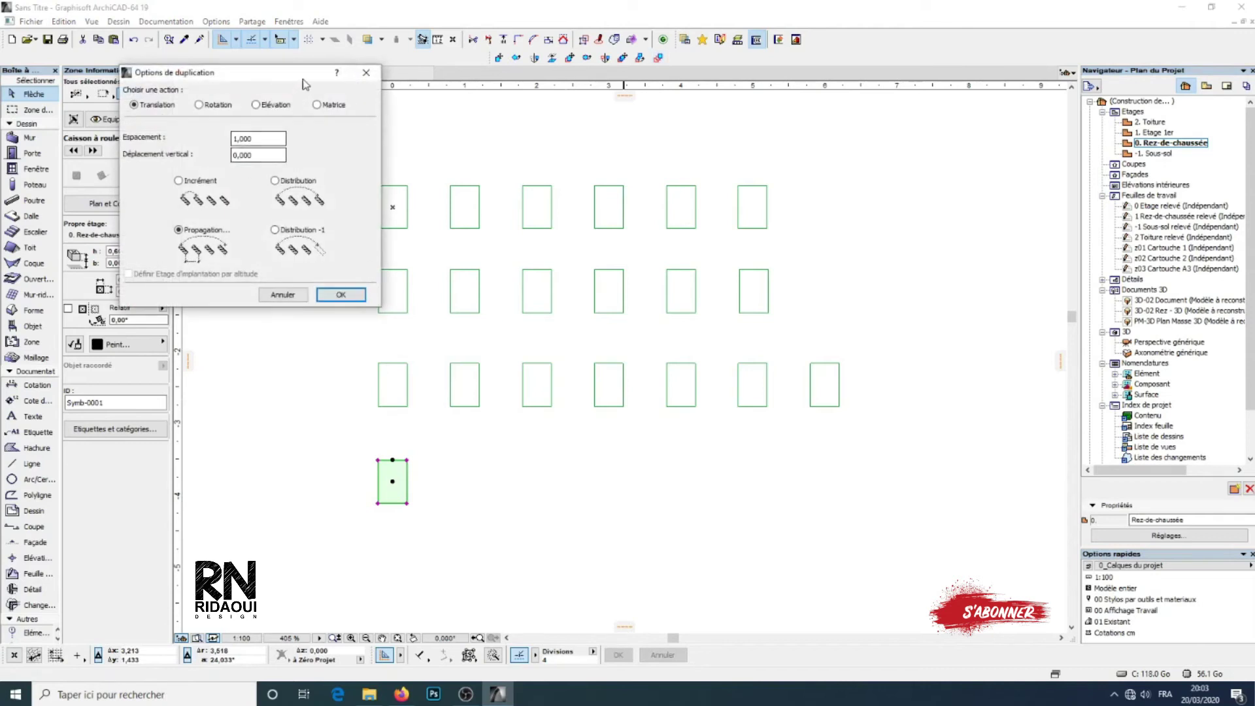
left_click_drag(308, 83, 279, 83)
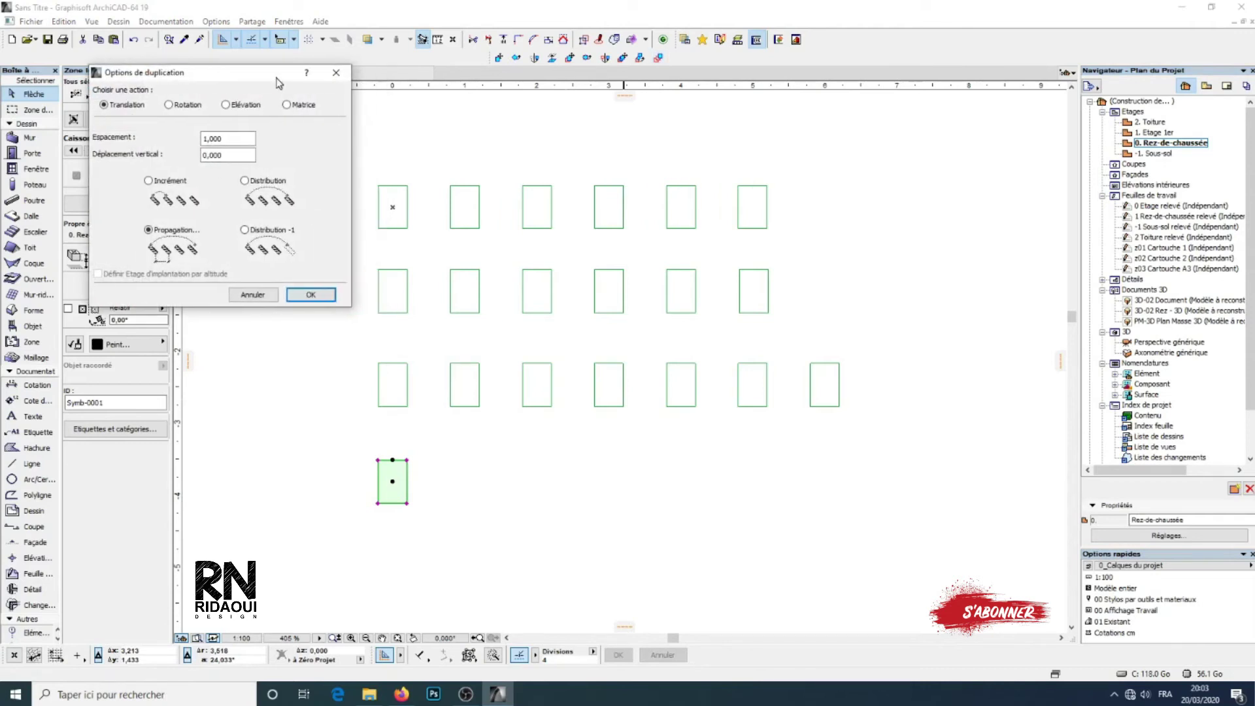
left_click(245, 231)
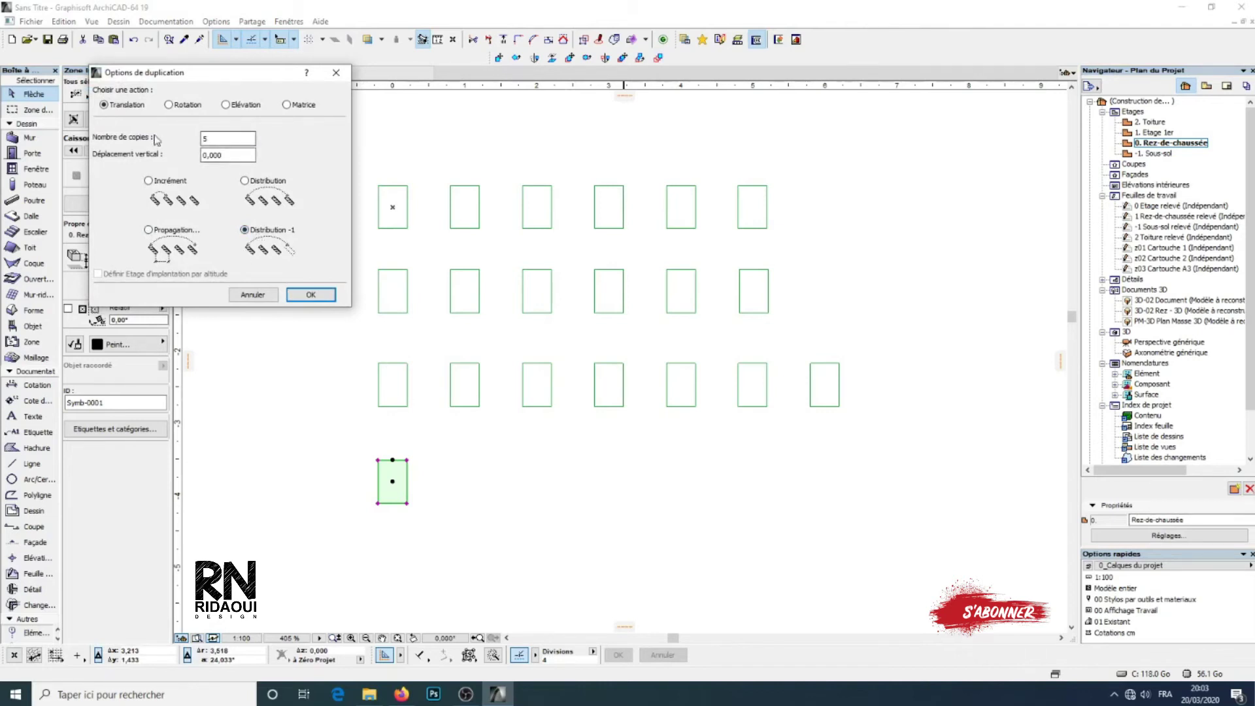
left_click(217, 138)
left_click(311, 295)
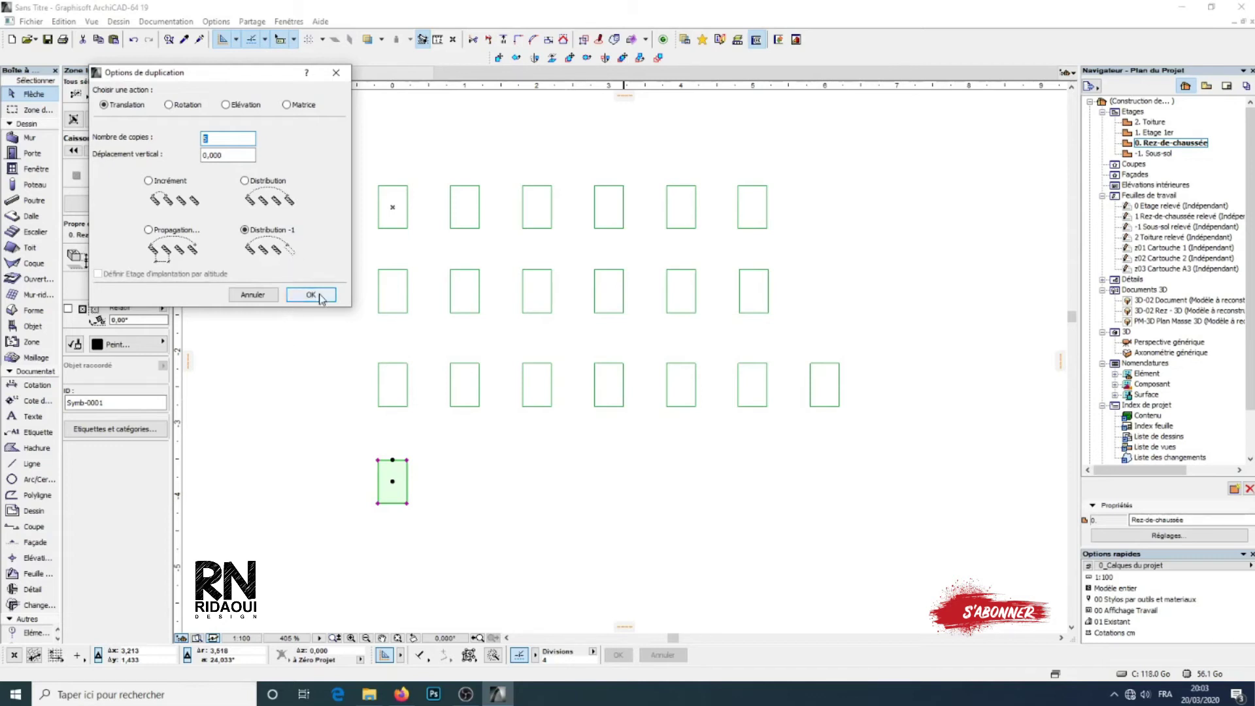
left_click(392, 460)
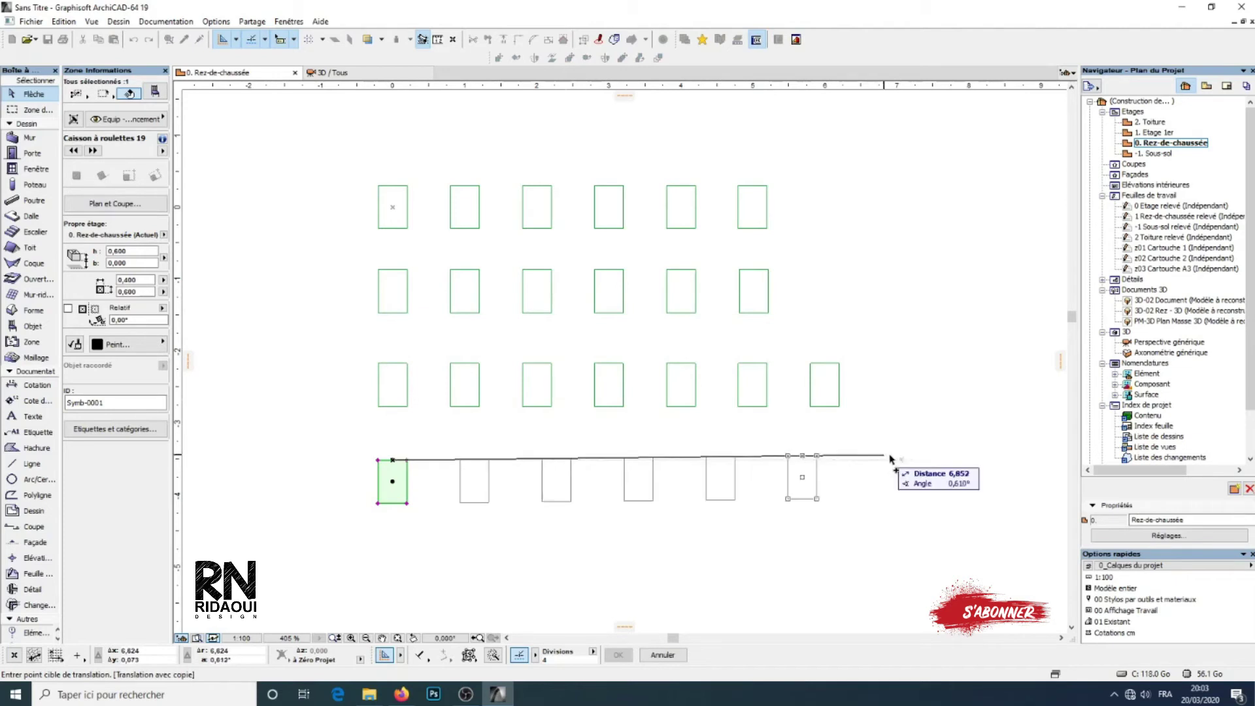
left_click(816, 460)
scroll(617, 434, "down", 1)
scroll(602, 434, "left", 2)
key("Escape")
scroll(583, 424, "left", 2)
scroll(676, 418, "down", 2)
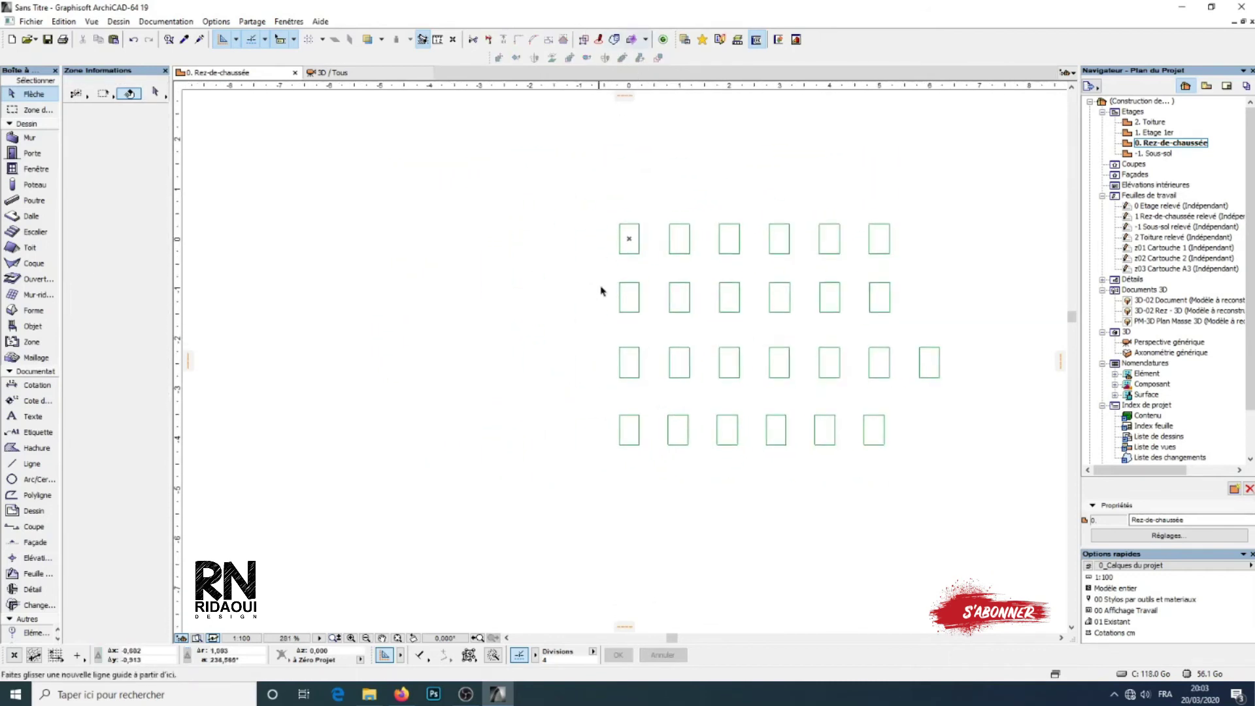
Step: Copy the first row's first cabinet horizontally about 7.6 m to the left, away from the rows
left_click(630, 245)
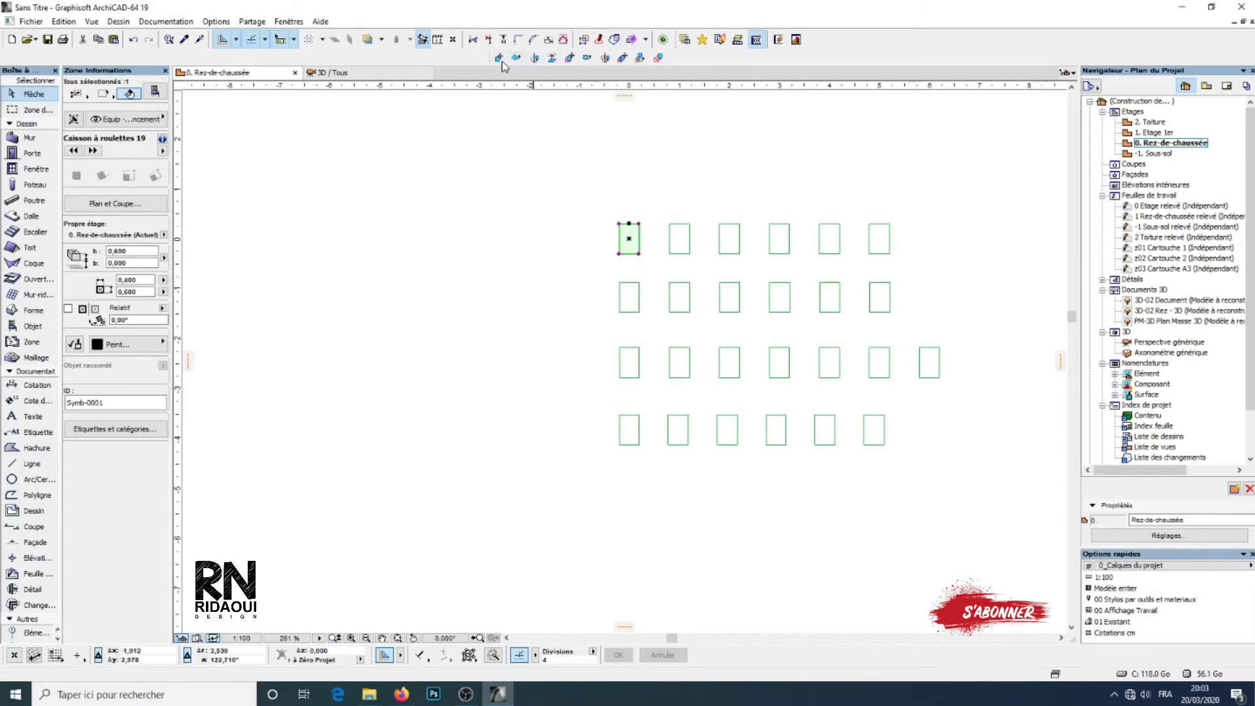
left_click(569, 57)
left_click(627, 236)
middle_click_drag(406, 356, 627, 353)
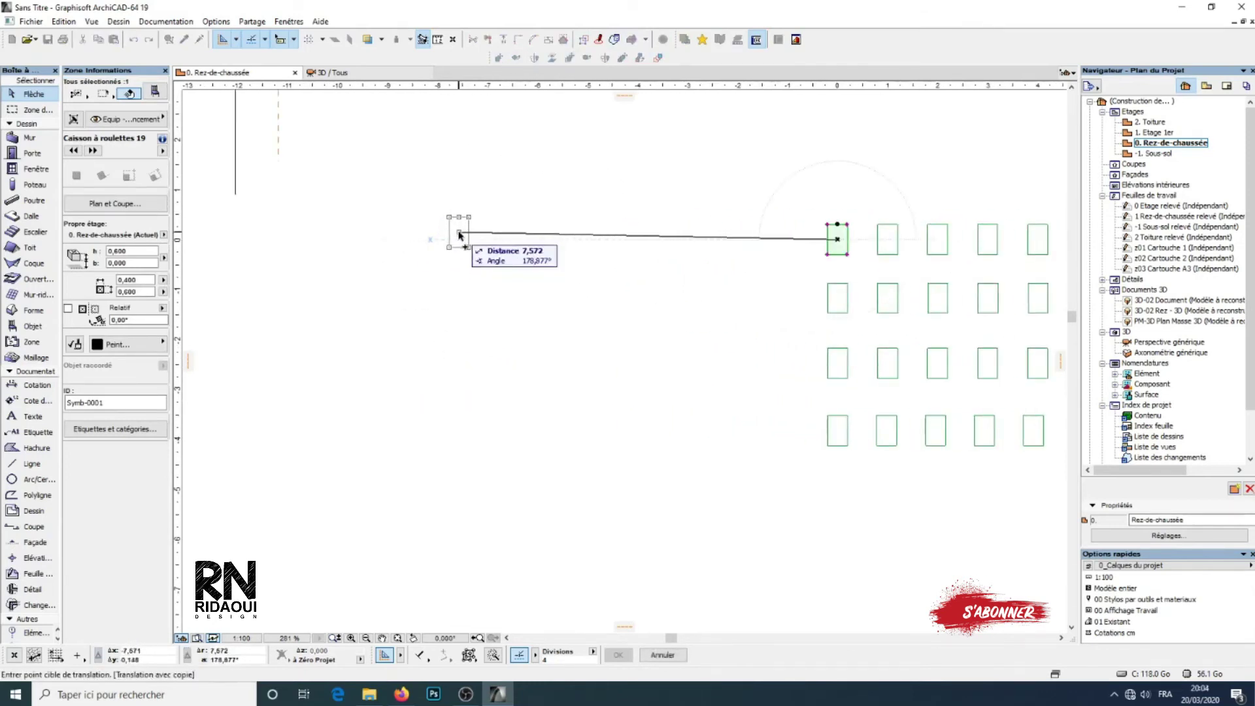
left_click(456, 240)
left_click(534, 285)
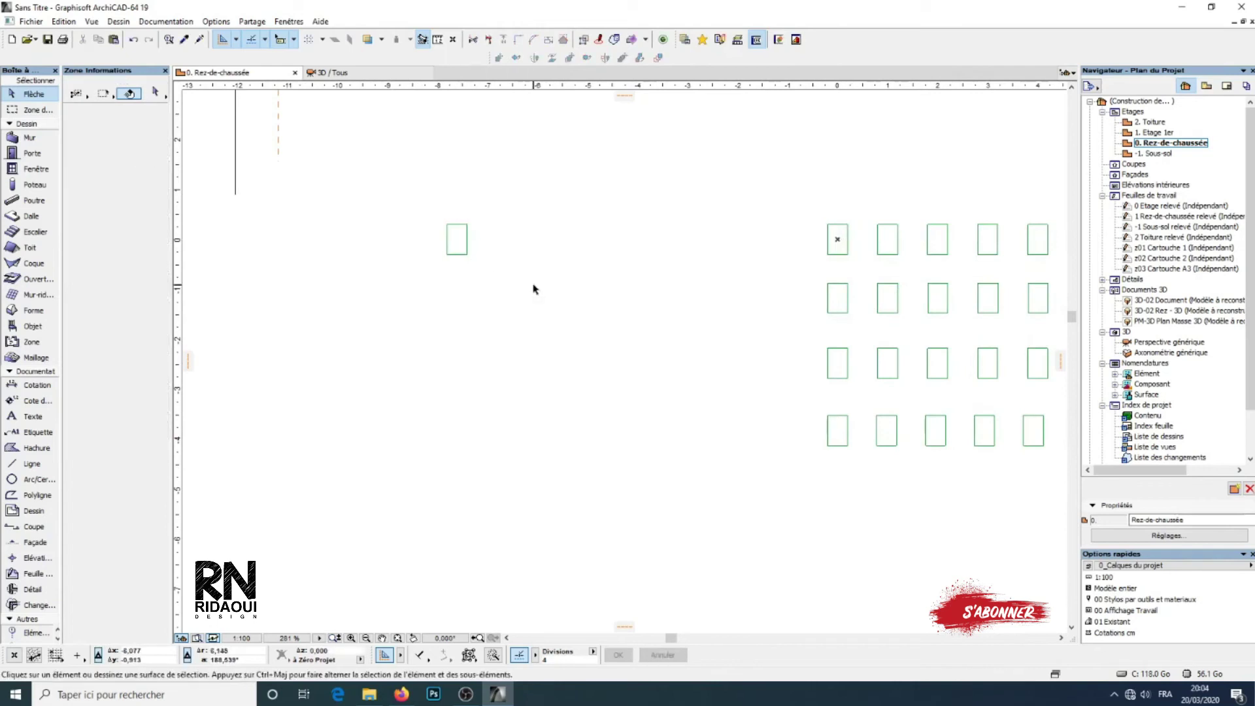
left_click(454, 240)
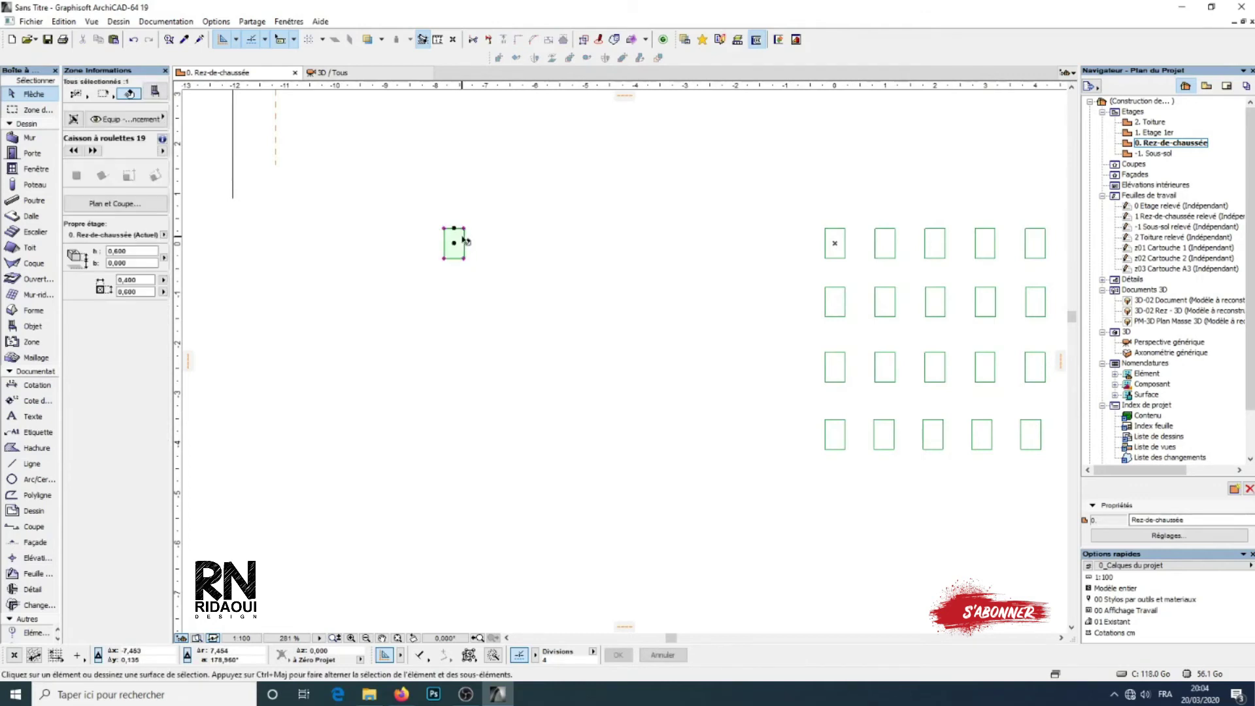
left_click(659, 58)
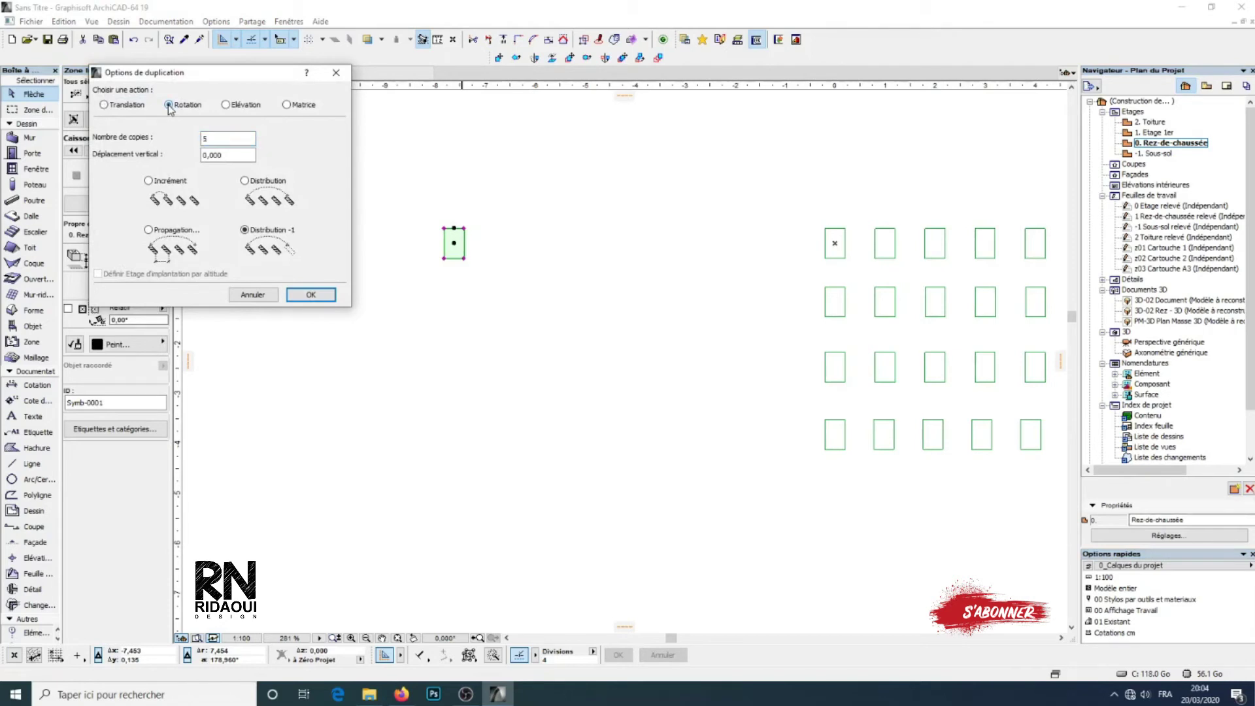
left_click(336, 72)
middle_click_drag(485, 298, 540, 283)
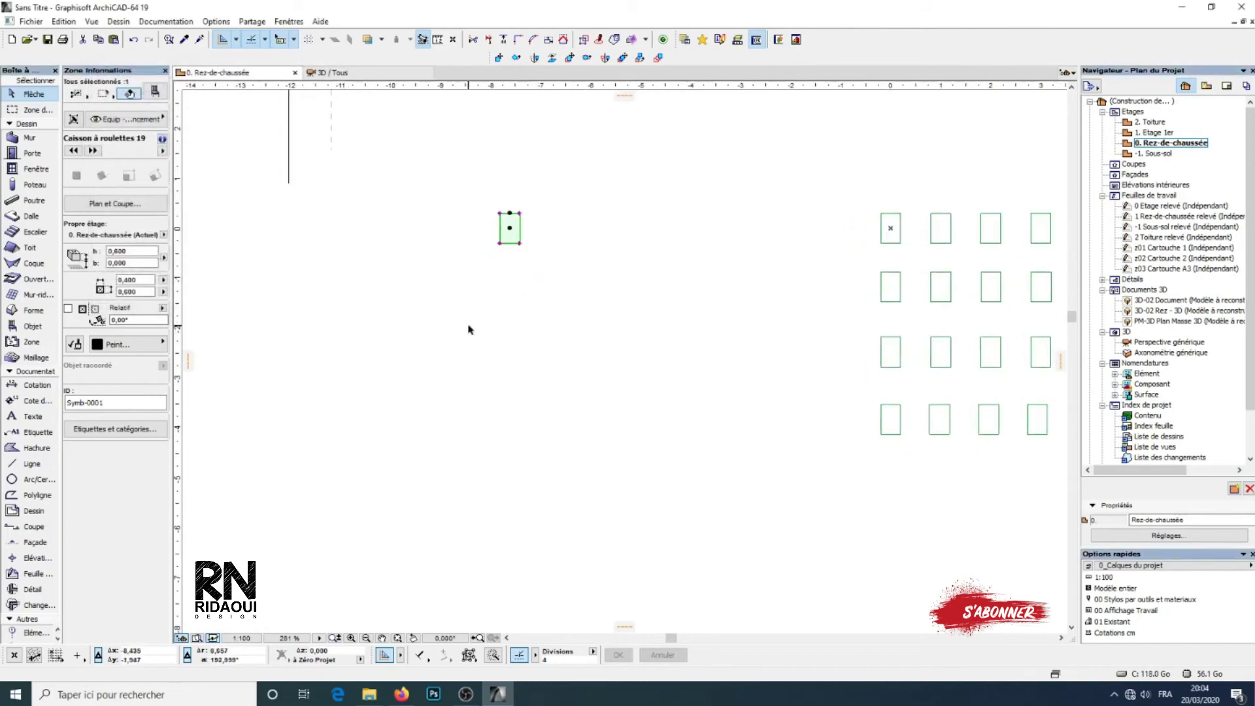
middle_click_drag(531, 341, 567, 344)
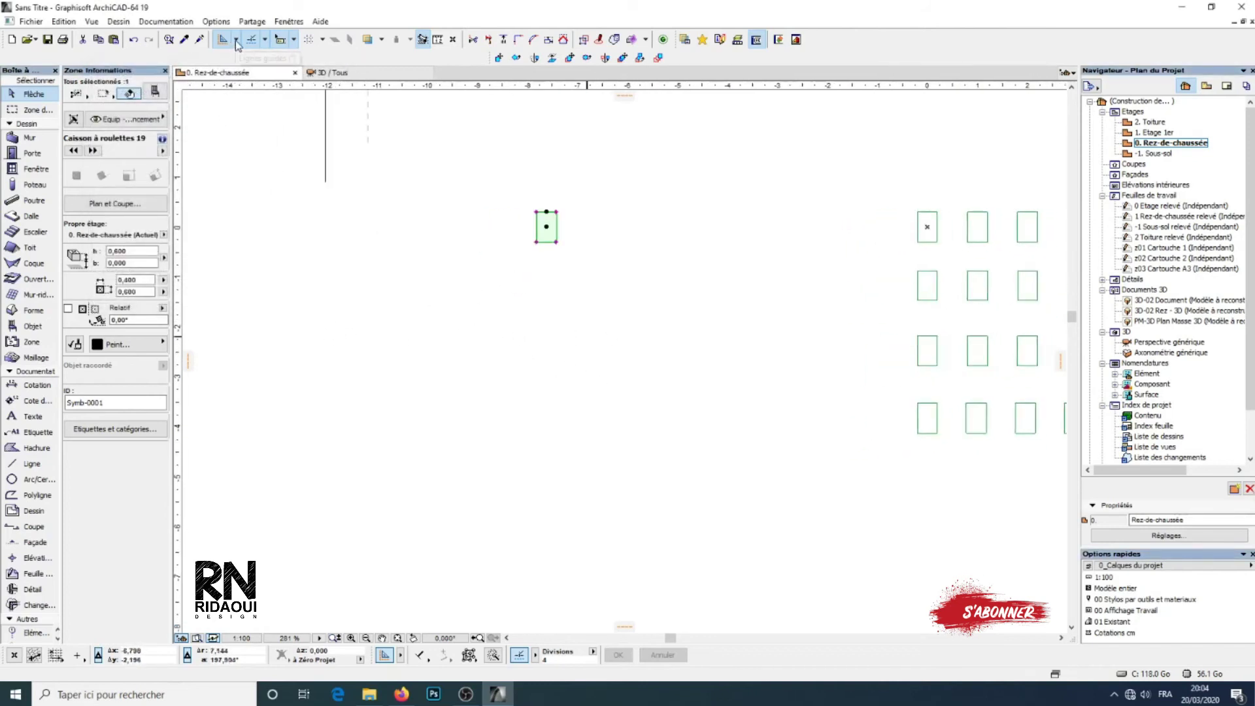
left_click(247, 95)
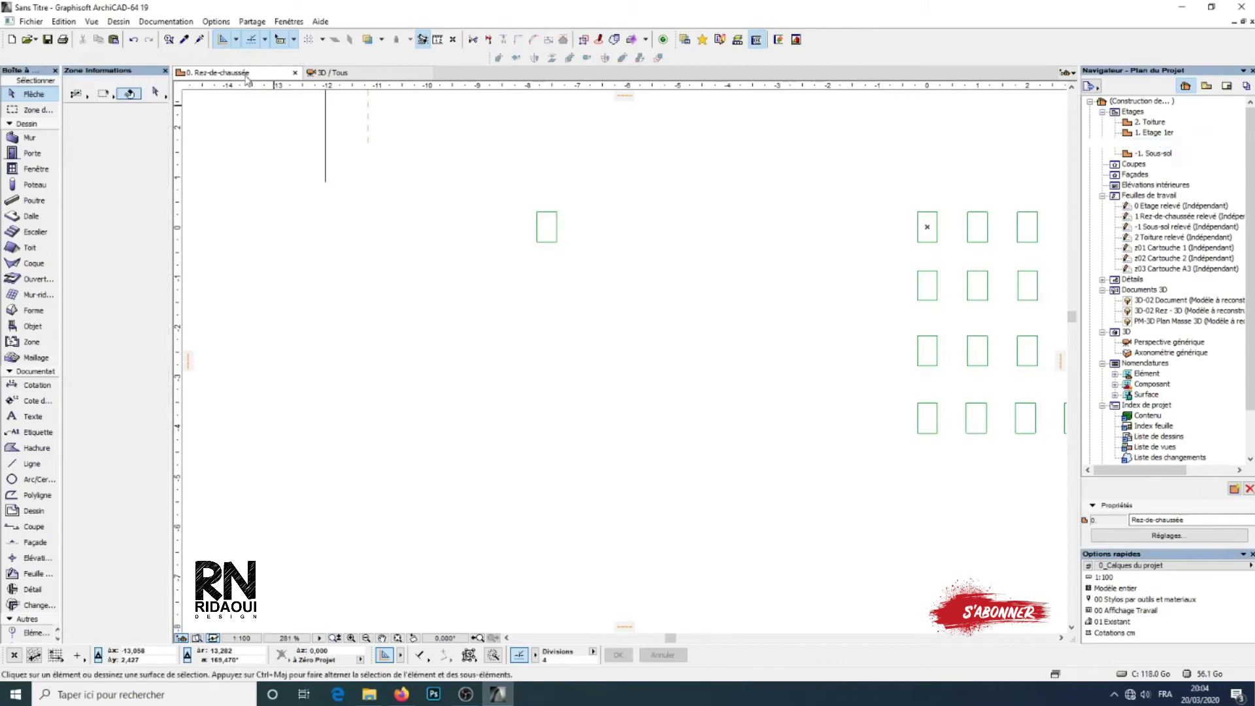
Step: Create a horizontal guide line segment about 2 m long, centred roughly 2 m below the isolated cabinet
left_click(236, 40)
left_click(274, 60)
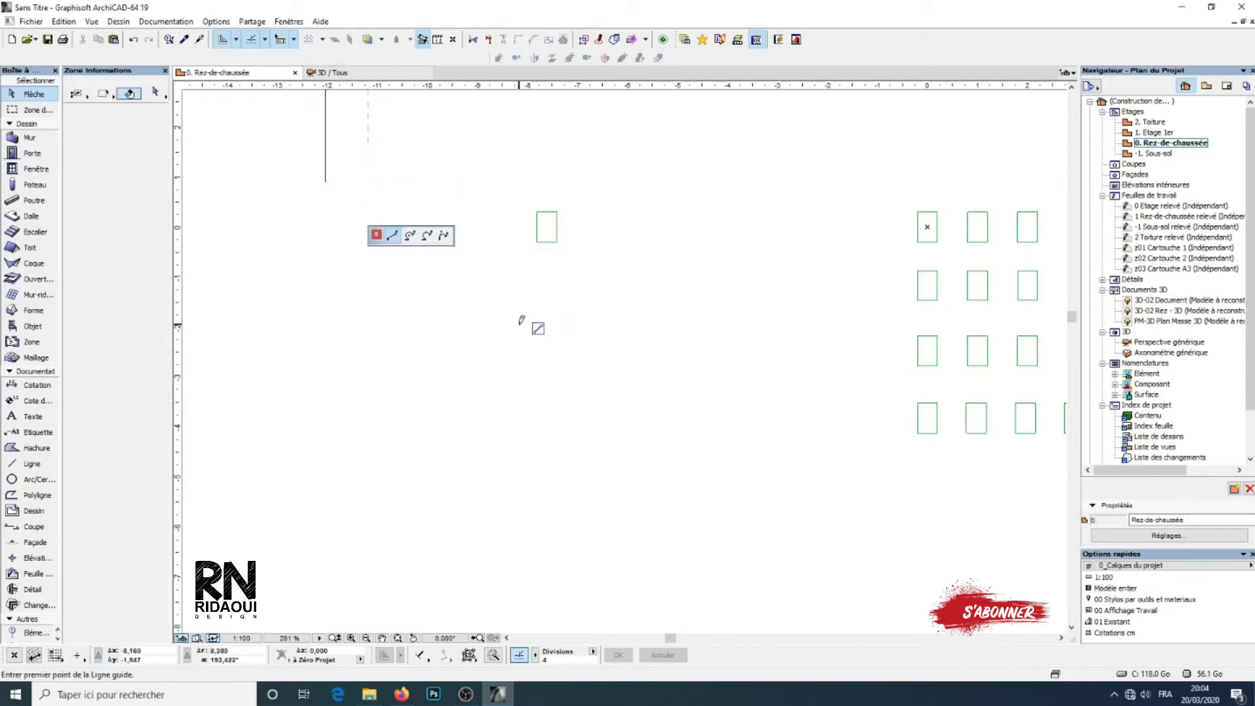
left_click(510, 322)
left_click(597, 324)
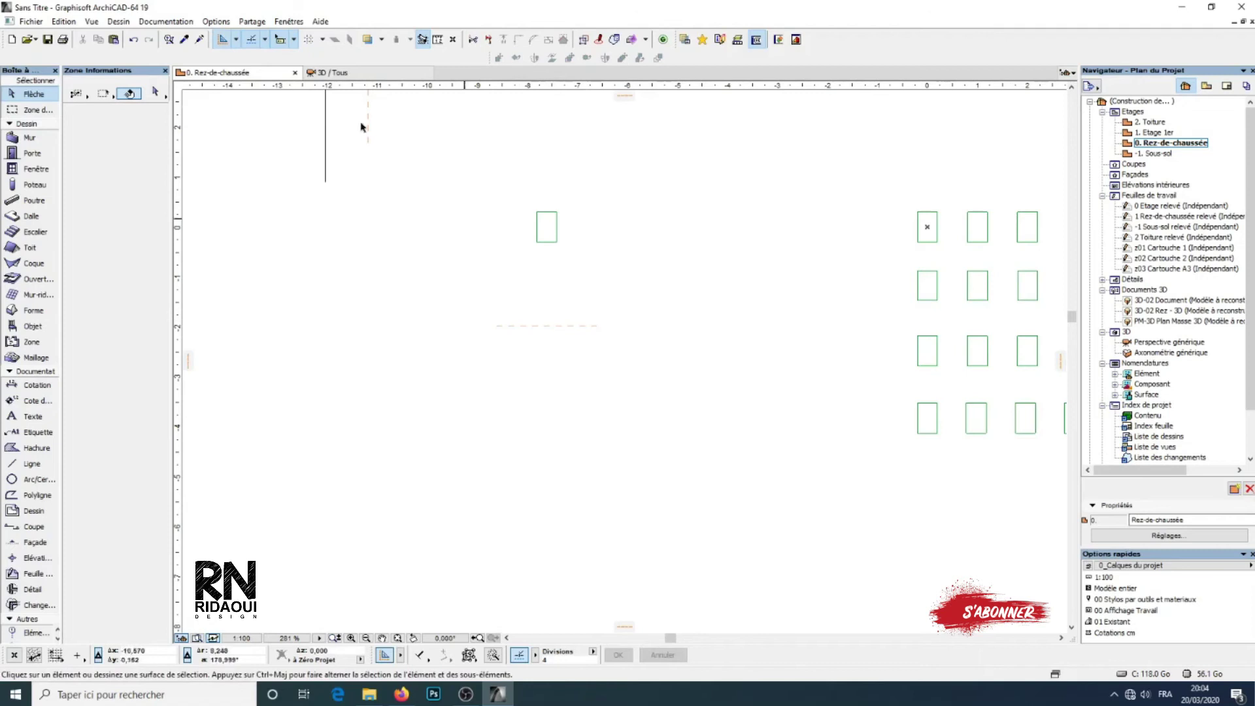
Step: Create a vertical guide line segment about 1.3 m long crossing the horizontal guide directly below the isolated cabinet
left_click(245, 43)
left_click(275, 59)
left_click(547, 293)
left_click(548, 353)
scroll(562, 349, "up", 1)
middle_click_drag(562, 349, 559, 351)
scroll(602, 320, "down", 2)
scroll(639, 255, "down", 1)
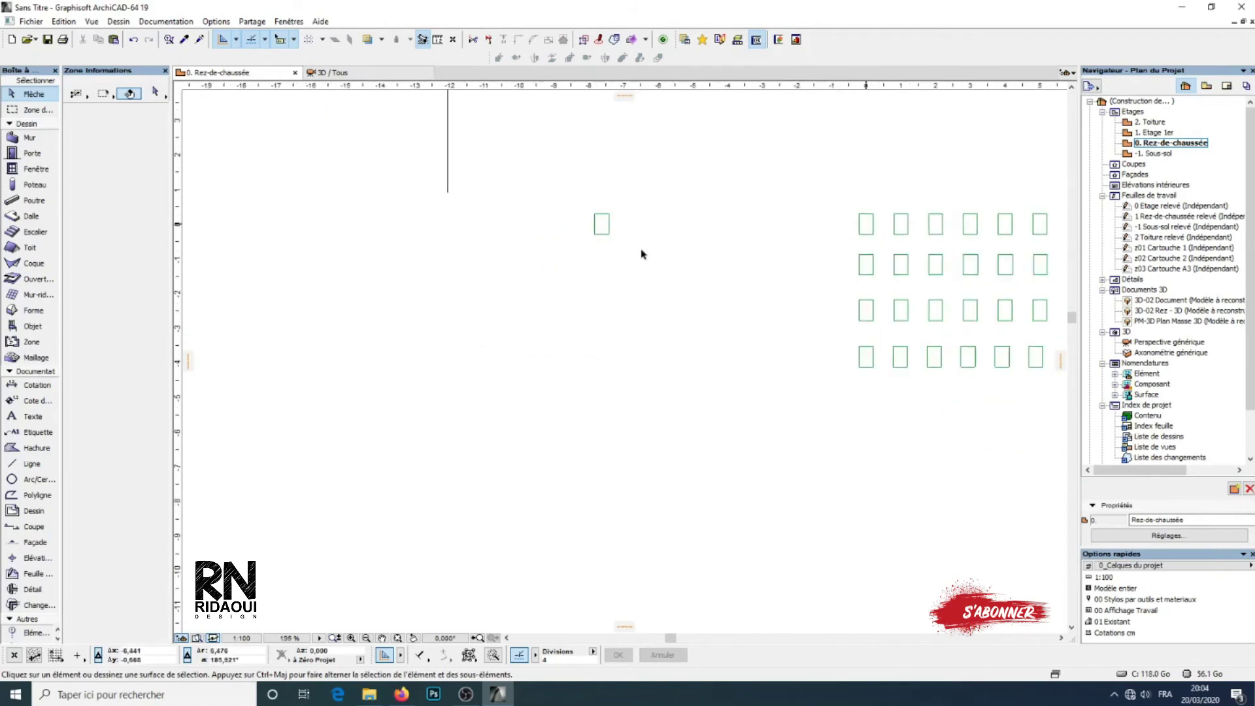
Step: Copy the isolated cabinet horizontally about 4.5 m to the left and deselect it
left_click_drag(679, 191, 566, 334)
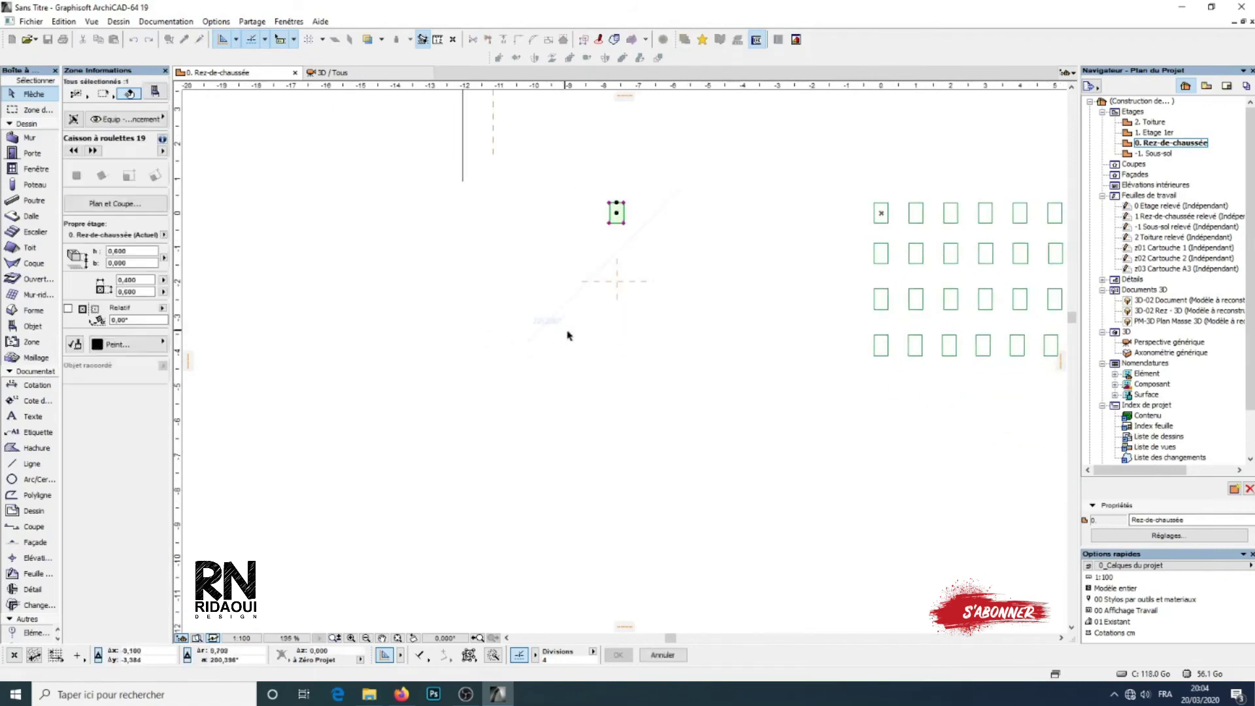
left_click(570, 60)
left_click(617, 213)
left_click(462, 212)
key("Escape")
scroll(631, 290, "up", 3)
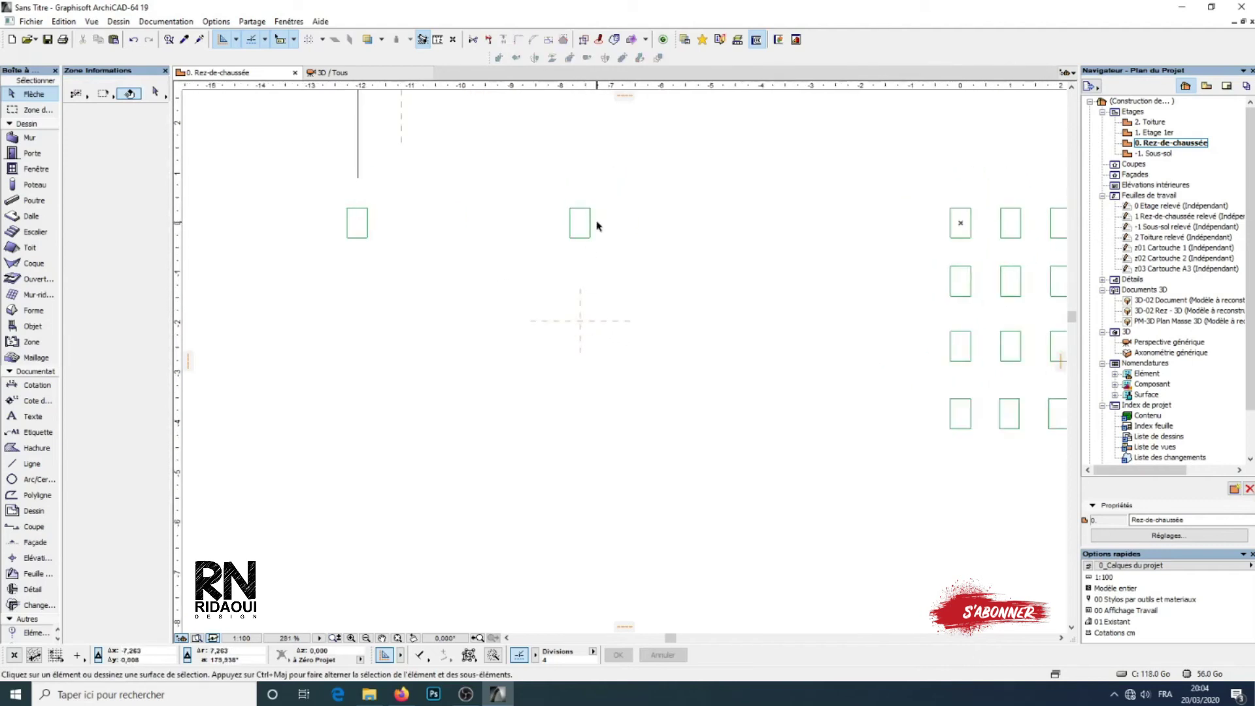
Step: Duplicate the cabinet above the crossed guides by Rotation with Incrément, making 10 copies clockwise about 33° apart around the guide intersection, and deselect them
left_click(580, 222)
left_click(659, 58)
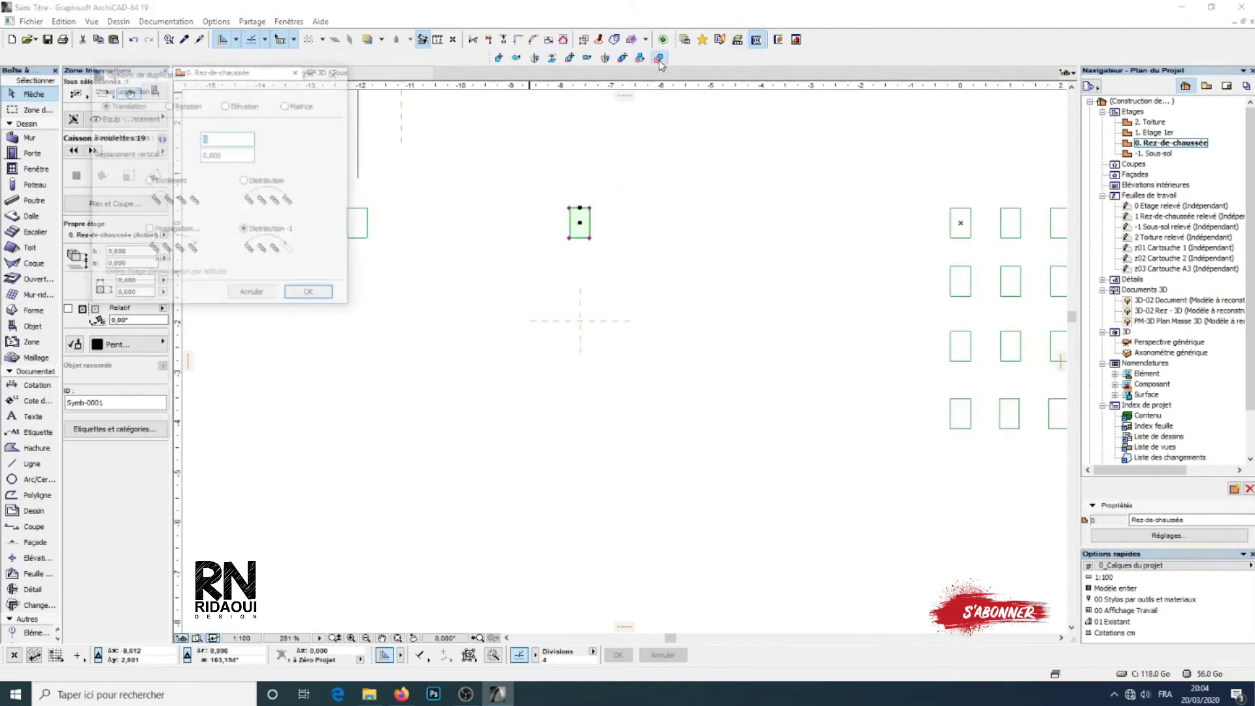
left_click(169, 105)
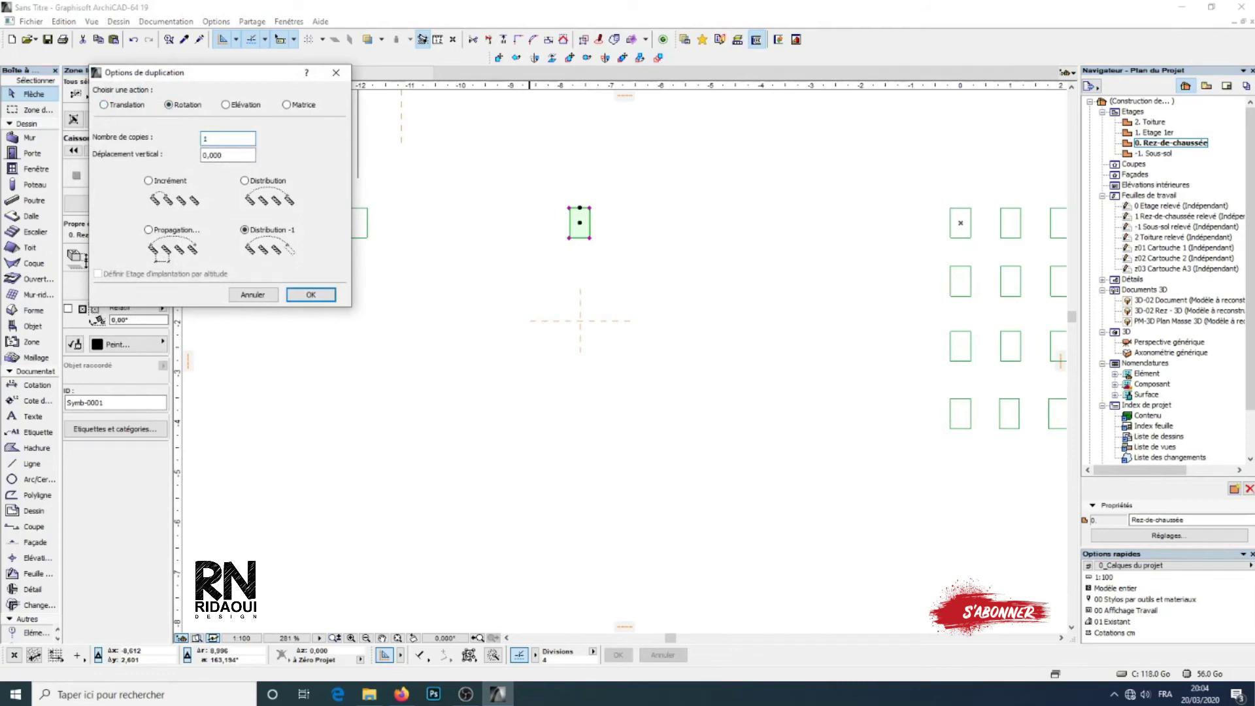
left_click(171, 187)
left_click(310, 295)
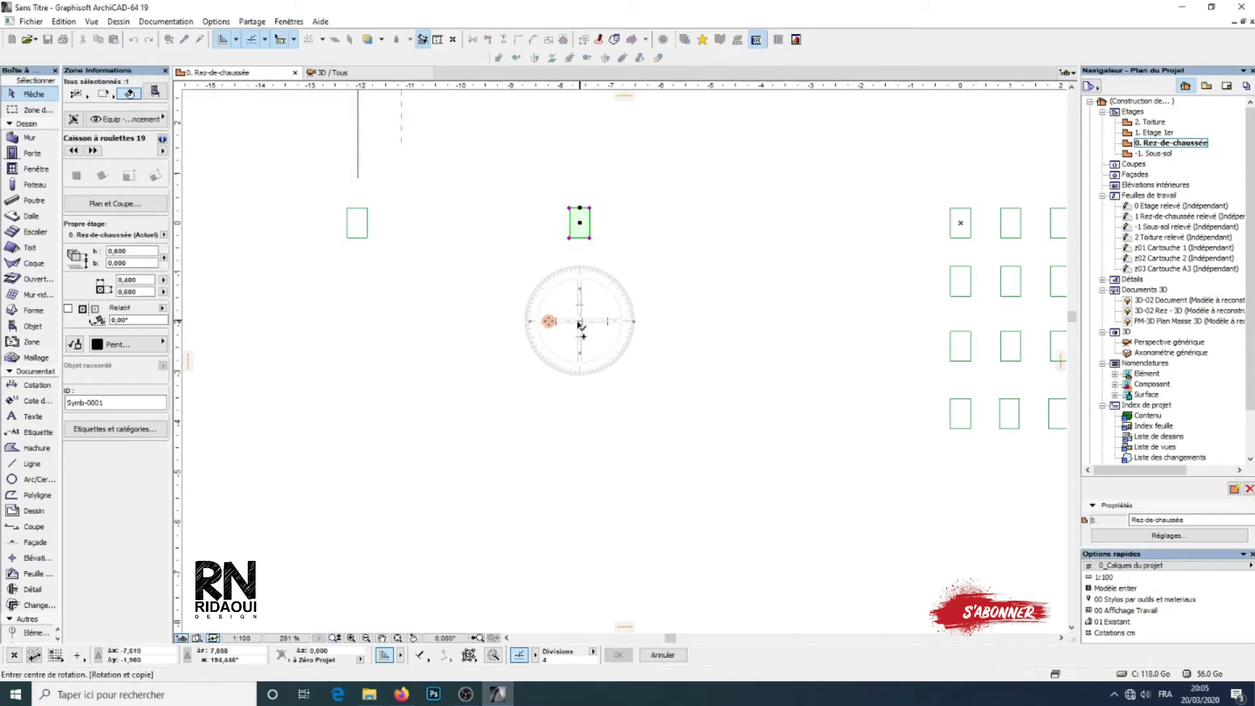
scroll(580, 322, "up", 3)
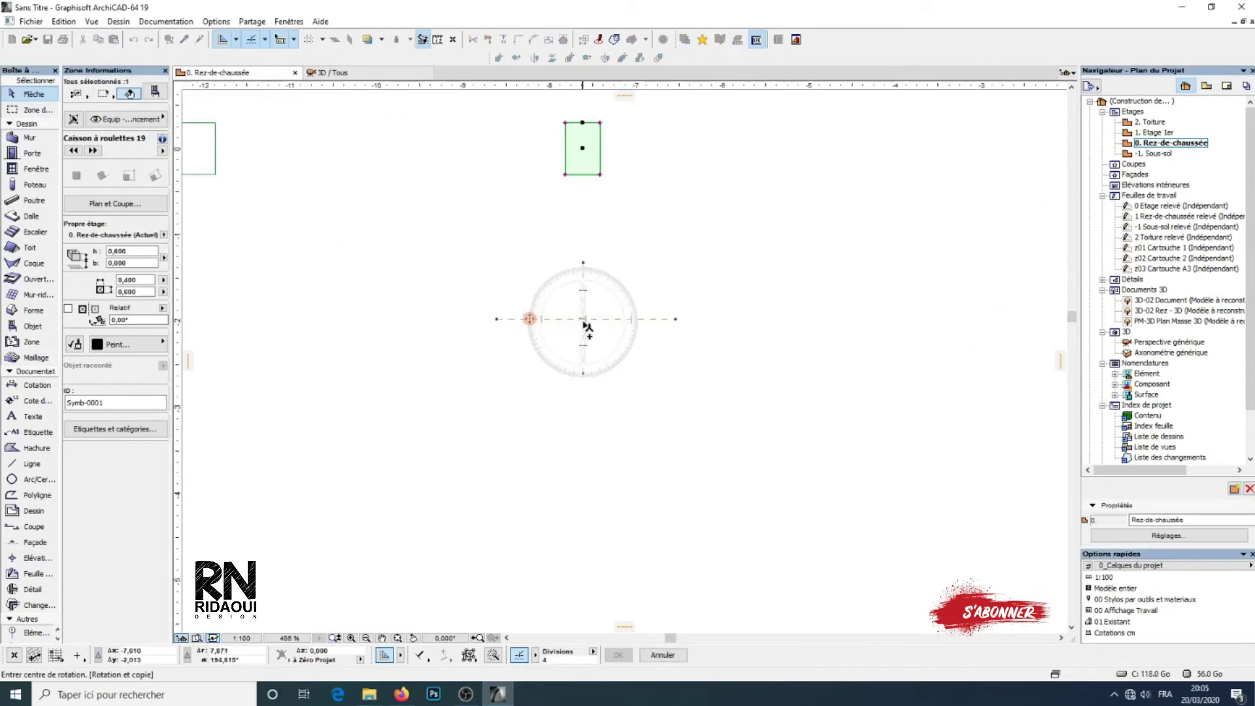
left_click(583, 319)
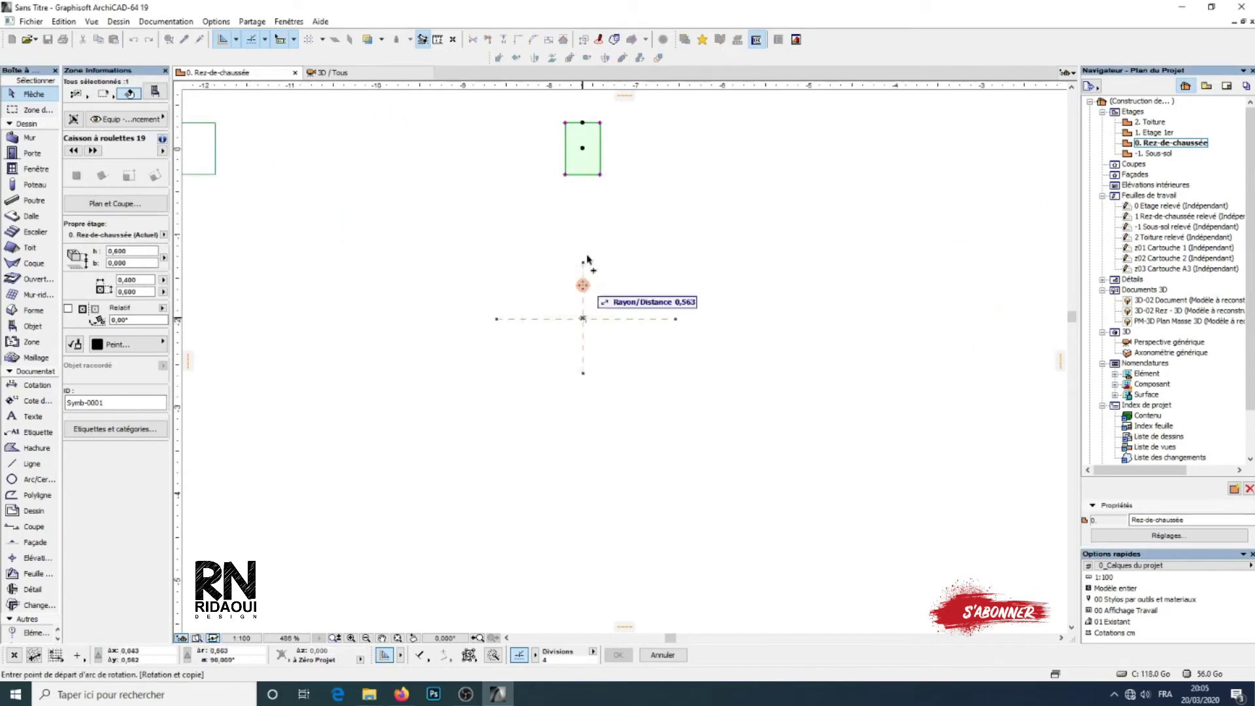
left_click(582, 149)
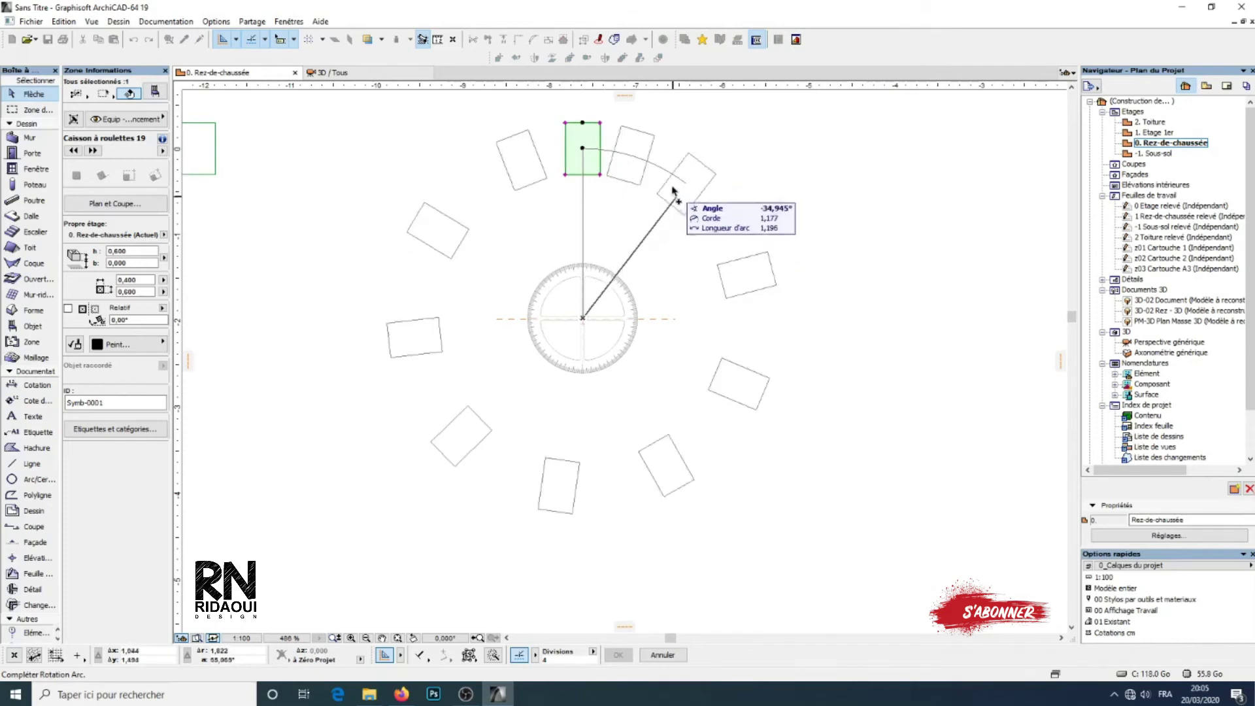
left_click(673, 189)
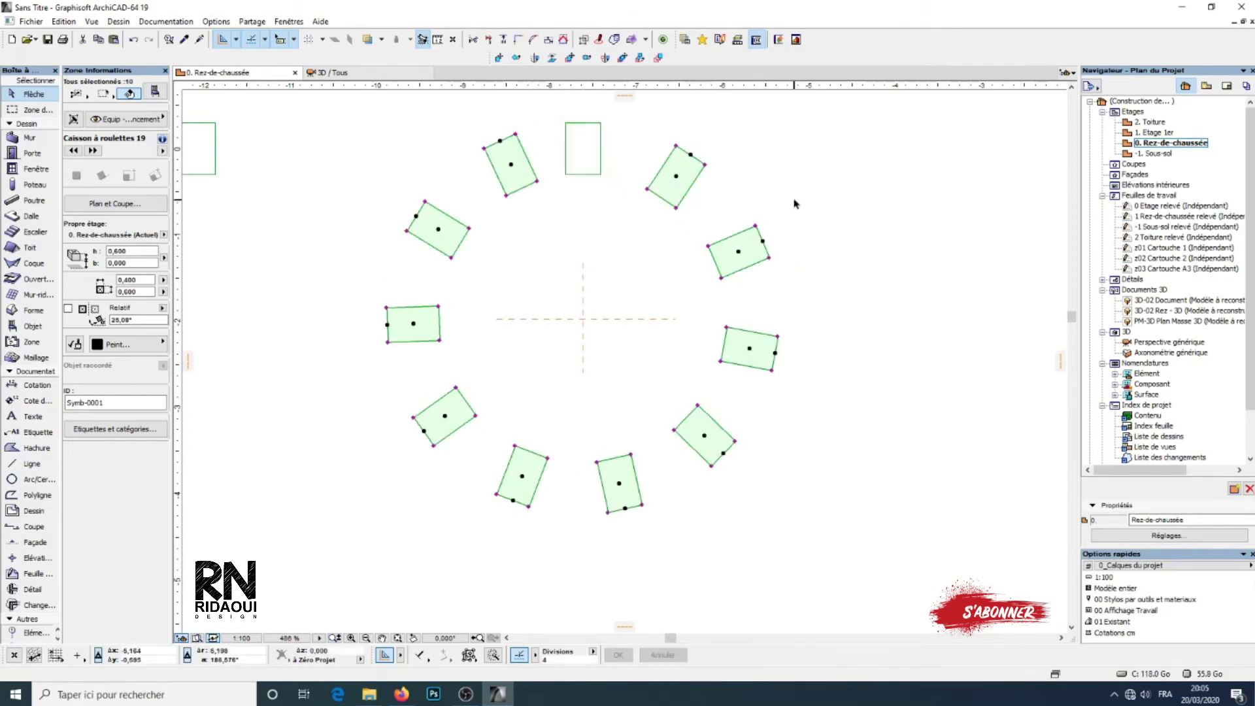
key("Escape")
Step: Move the leftmost cabinet horizontally about 2 m further to the left of the cabinet circle
scroll(716, 230, "down", 3)
scroll(641, 252, "down", 2)
middle_click_drag(619, 258, 576, 237)
left_click(589, 185)
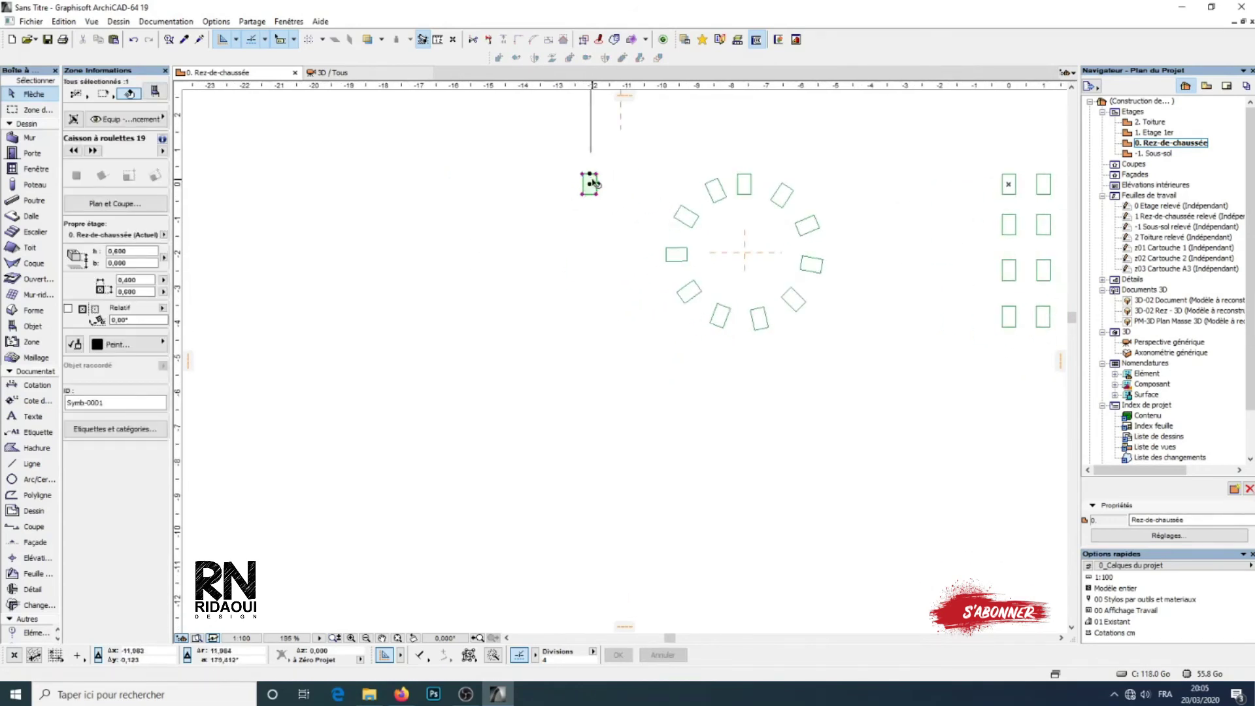
left_click(589, 185)
left_click(519, 185)
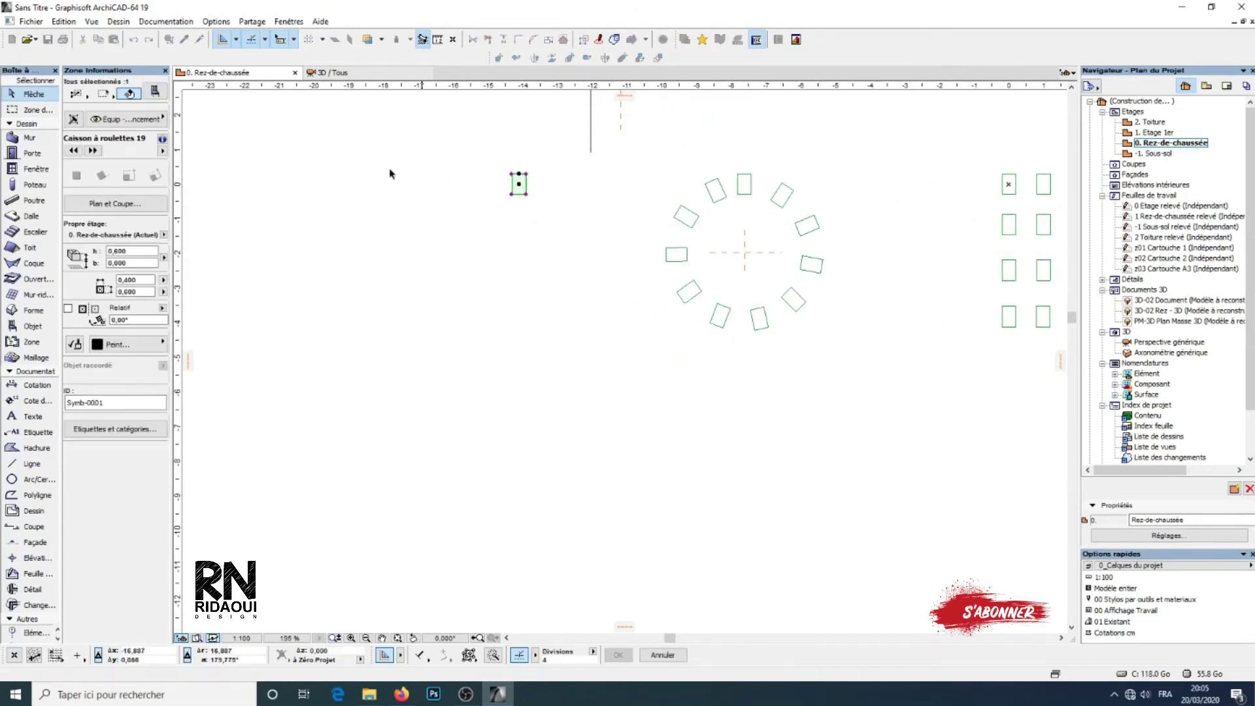
Step: Remove all existing guide lines and clear the cabinet selection
left_click(236, 40)
left_click(552, 283)
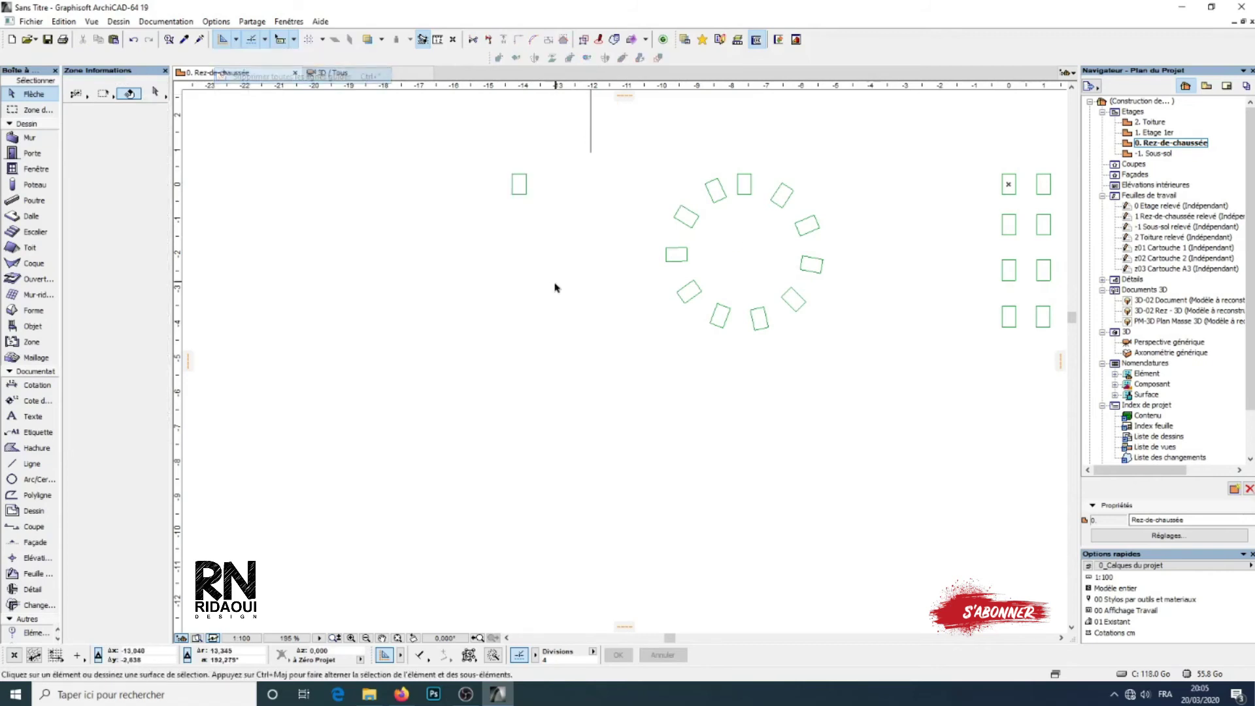
left_click(476, 266)
Step: Create a horizontal guide line segment about 1.8 m long, roughly 2 m below the leftmost cabinet
left_click(237, 40)
left_click(246, 62)
left_click(492, 251)
left_click(555, 251)
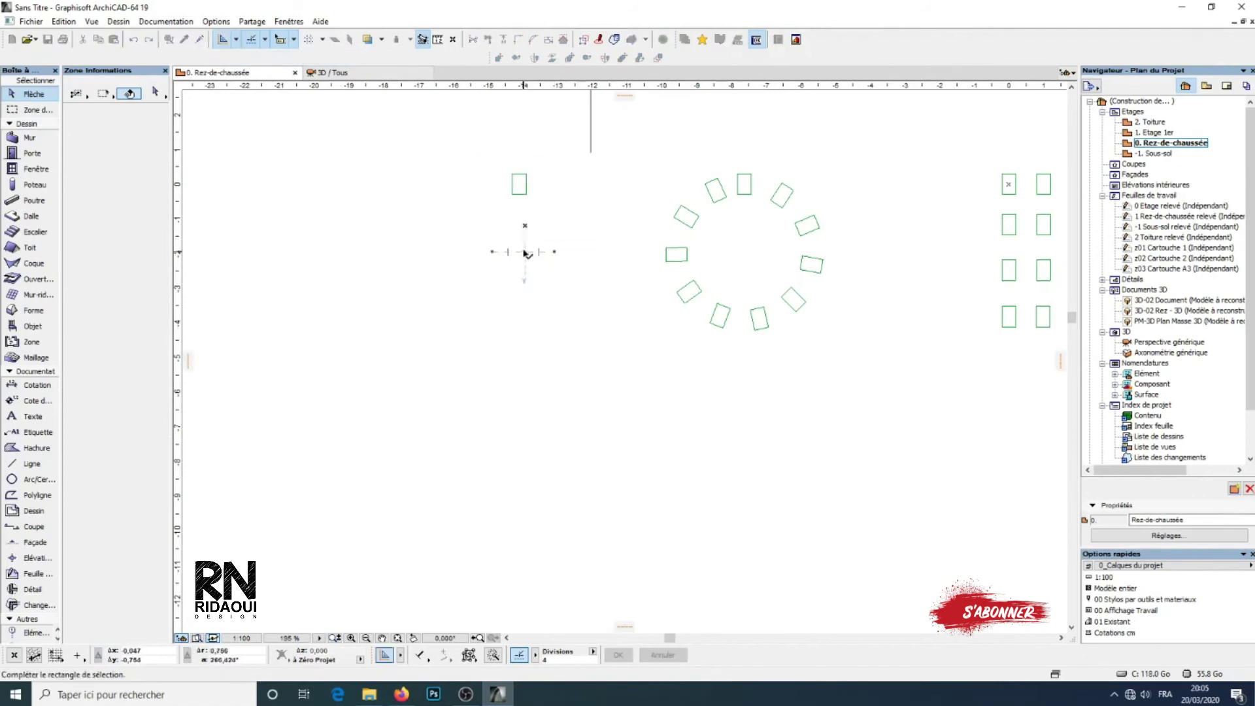
Step: Create a vertical guide line segment about 1.3 m long crossing the horizontal guide below the leftmost cabinet
left_click(236, 39)
left_click(262, 78)
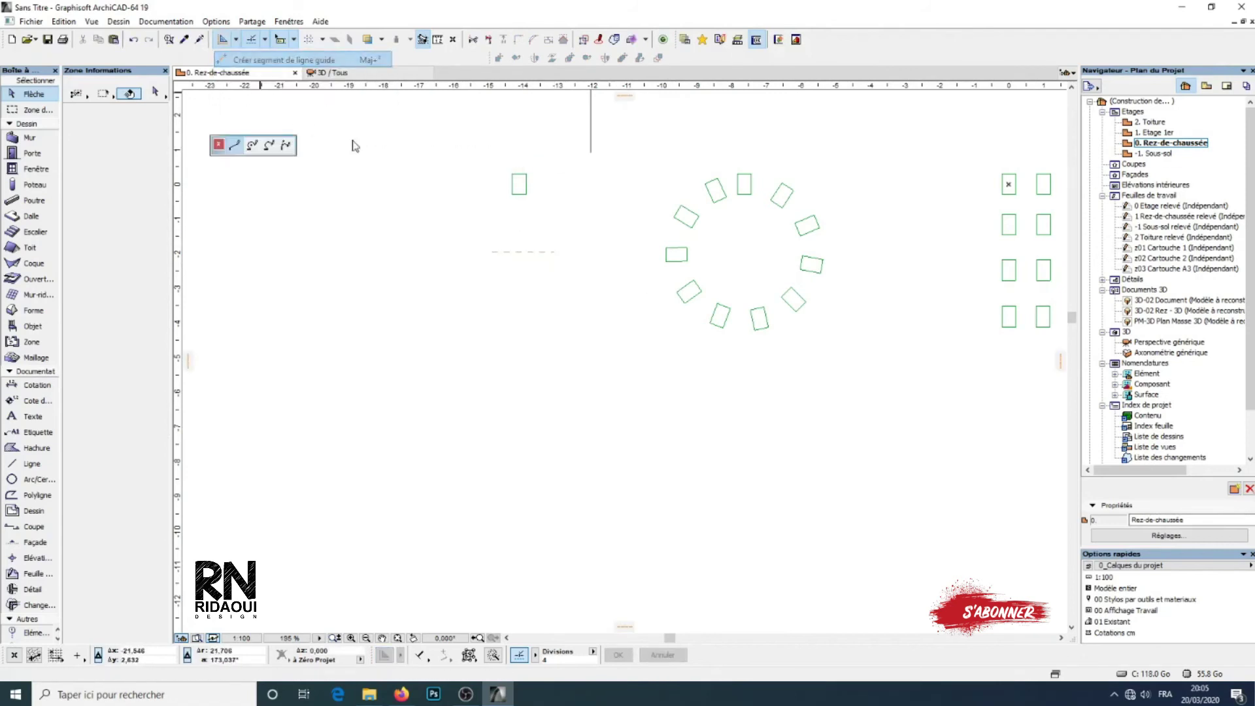
left_click(521, 251)
left_click(521, 278)
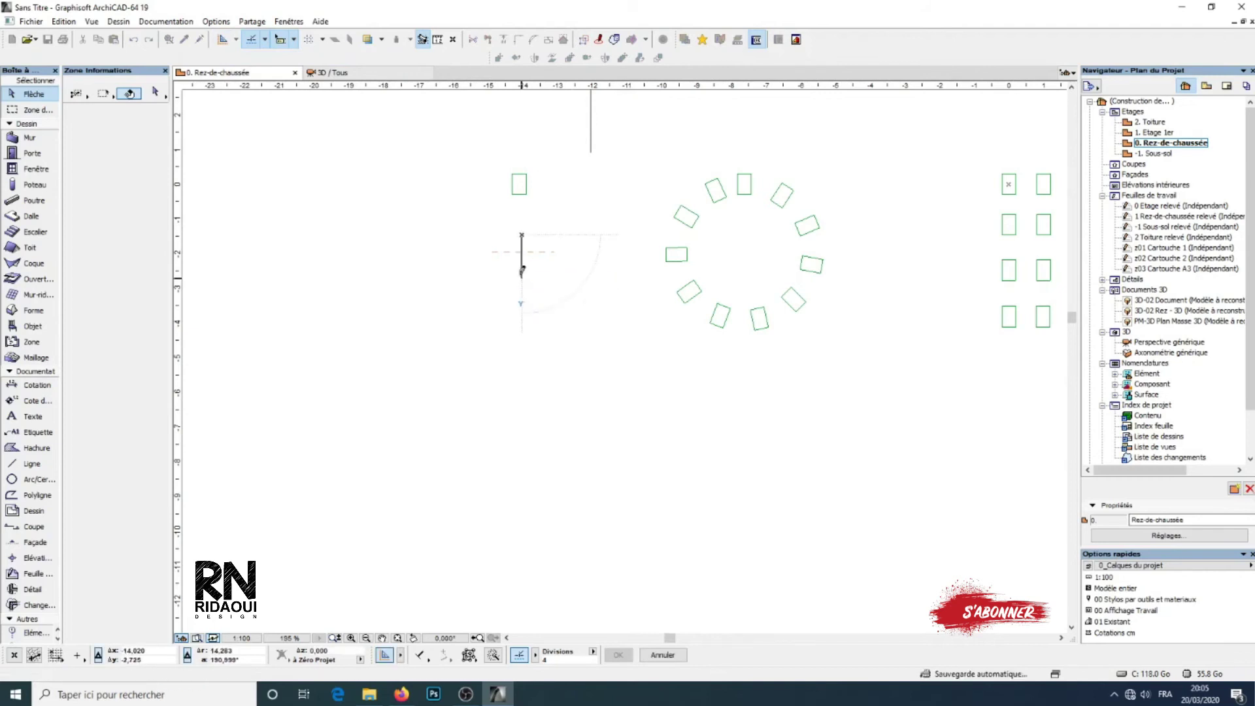
scroll(523, 252, "up", 3)
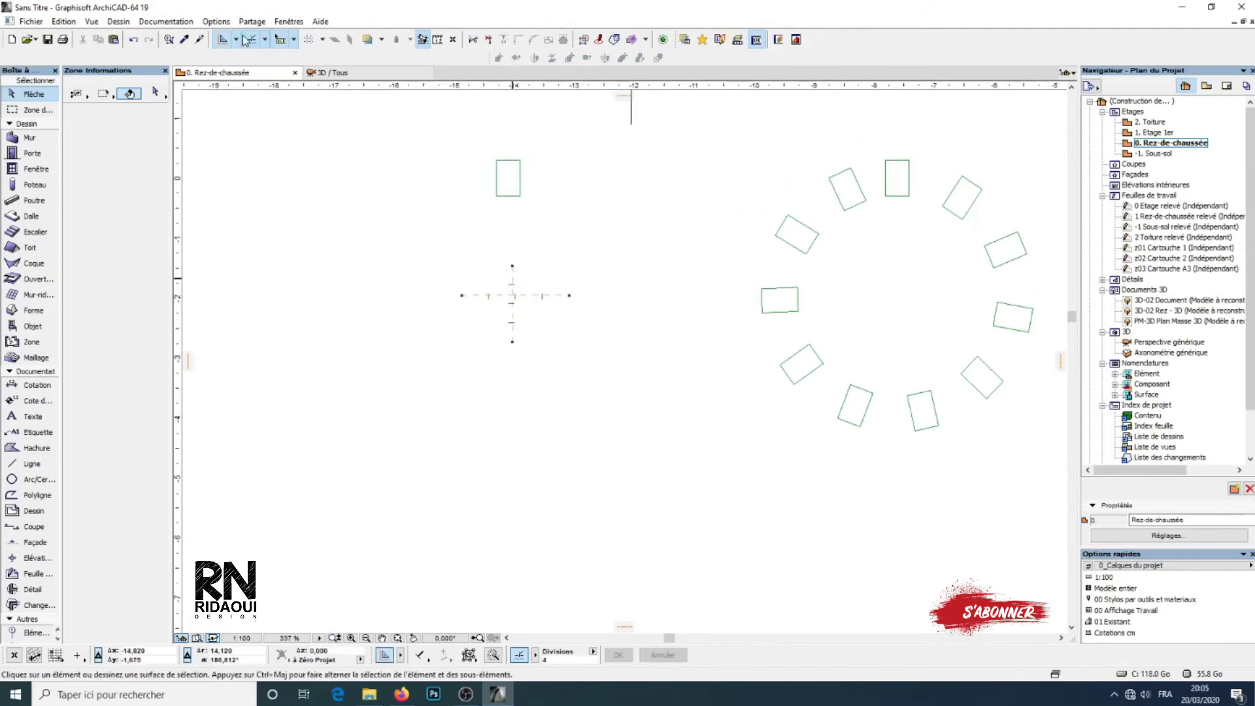
scroll(506, 289, "up", 1)
scroll(533, 343, "down", 1)
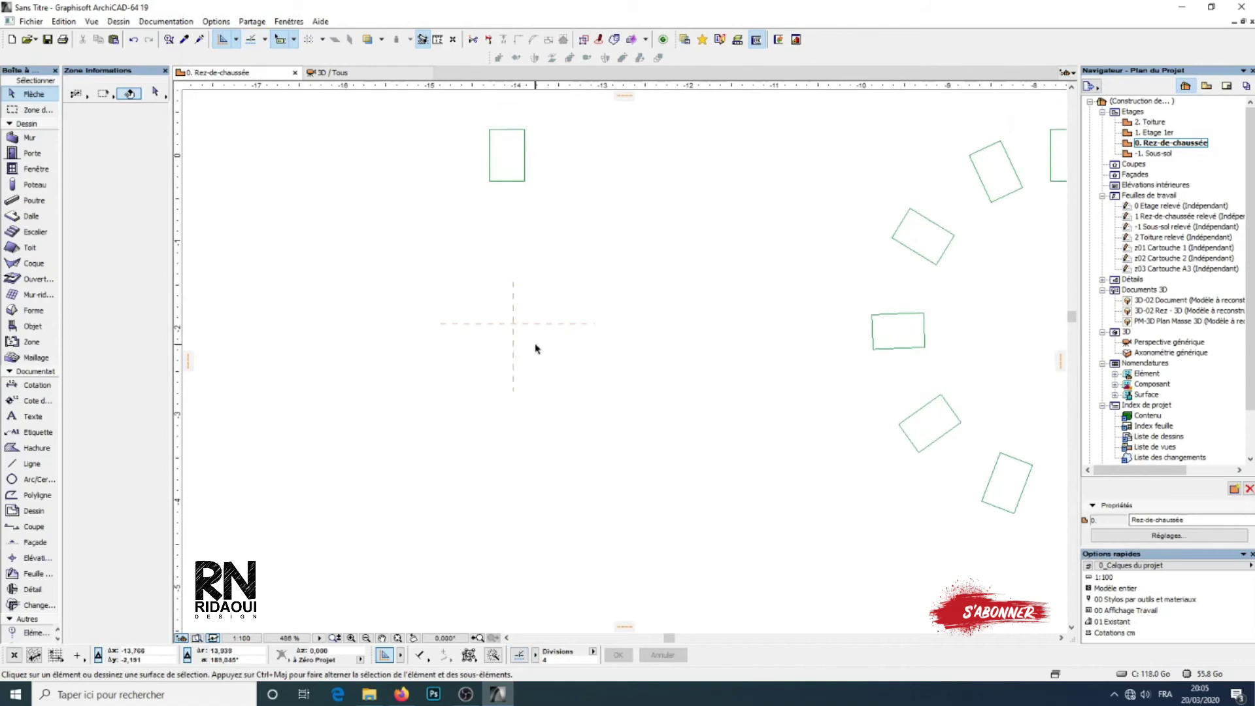
middle_click_drag(506, 273, 512, 285)
middle_click_drag(550, 338, 534, 344)
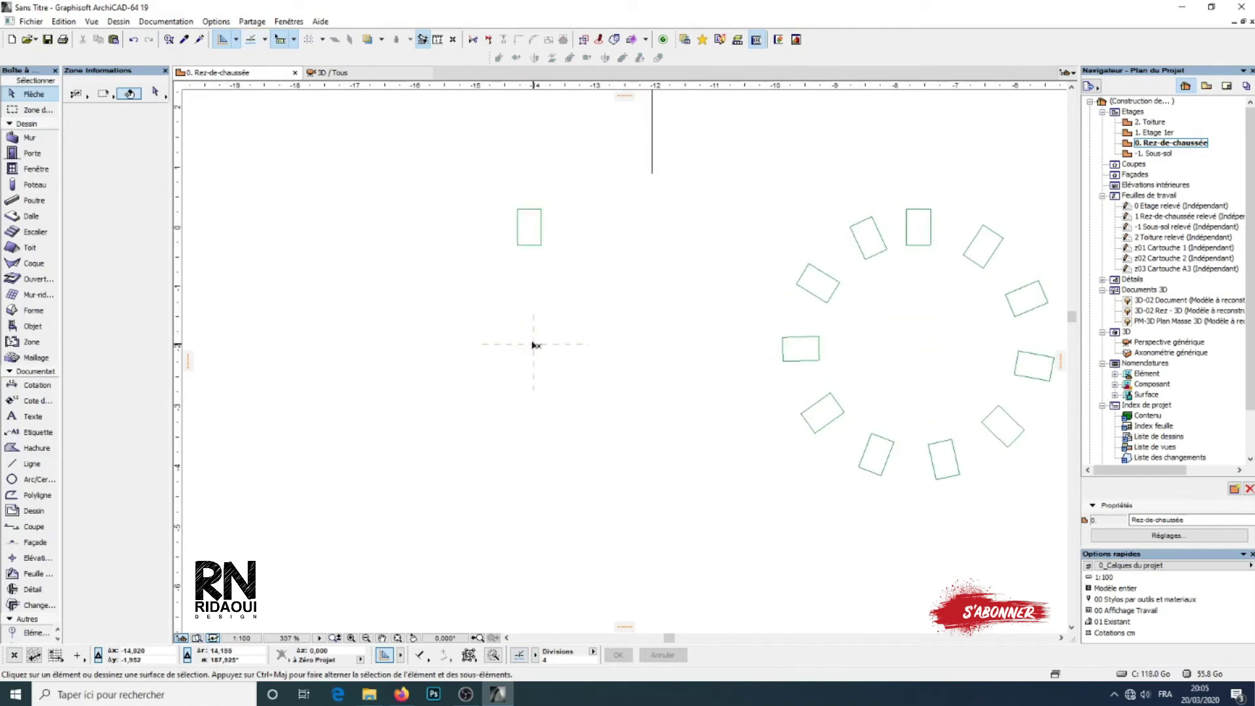
Step: Duplicate the isolated leftmost cabinet around the guide-line crossing over a full turn, using Rotation, Distribution and 10 copies
middle_click_drag(556, 223, 560, 202)
left_click(554, 207)
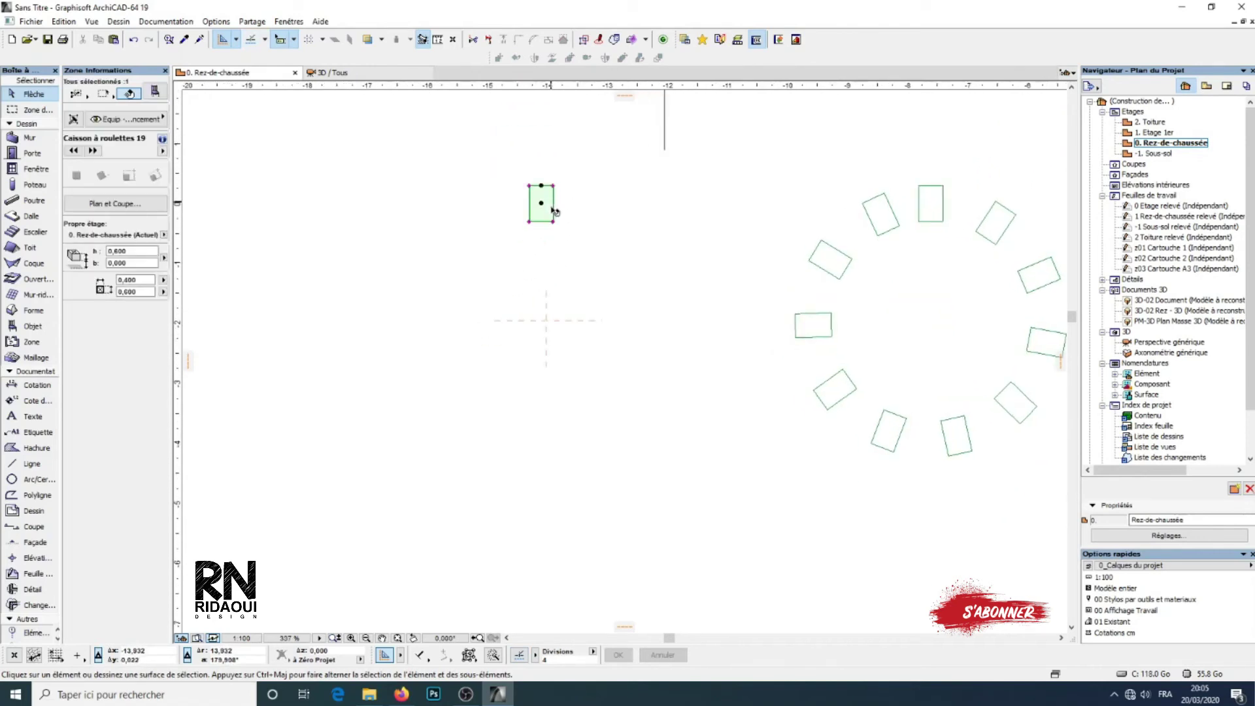
left_click(658, 59)
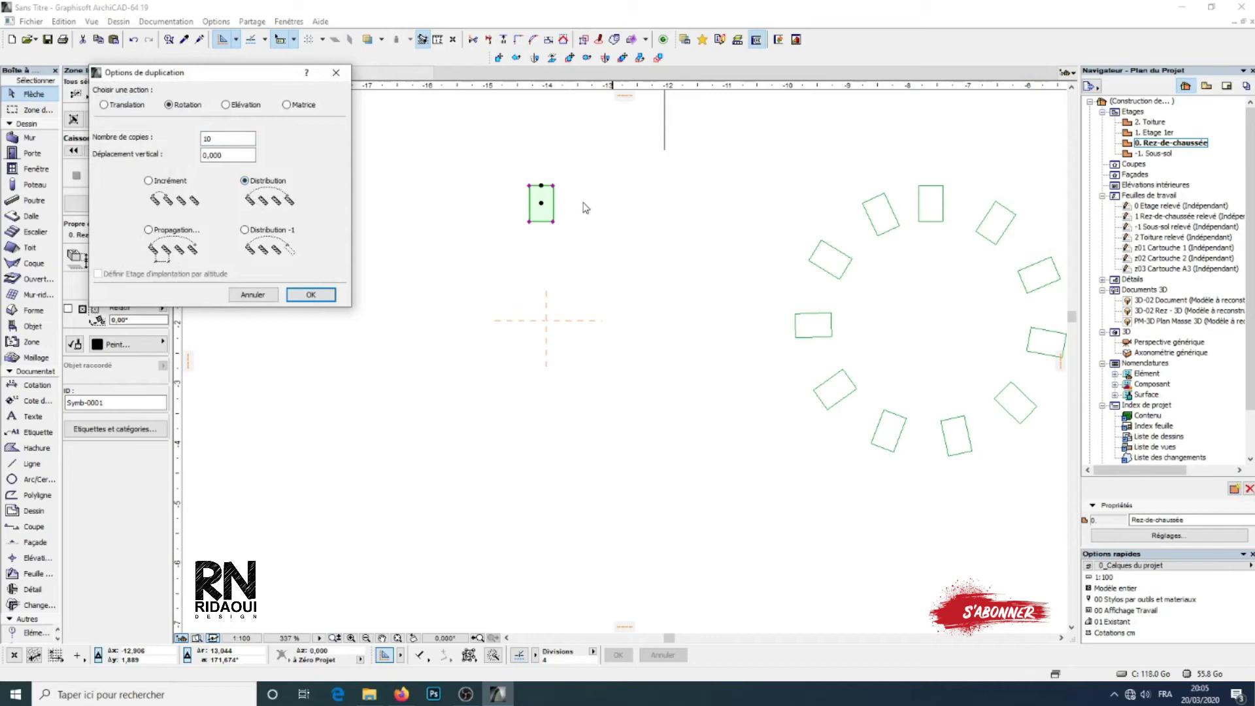
left_click(312, 298)
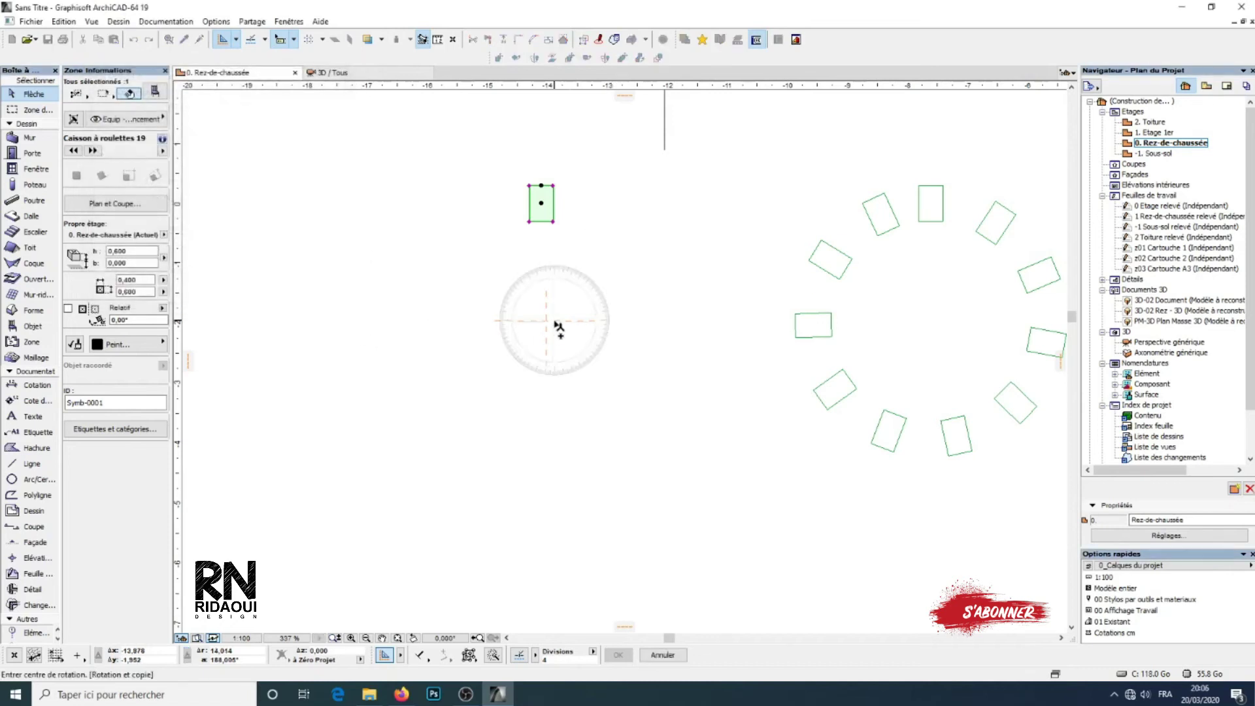
left_click(546, 320)
left_click(541, 186)
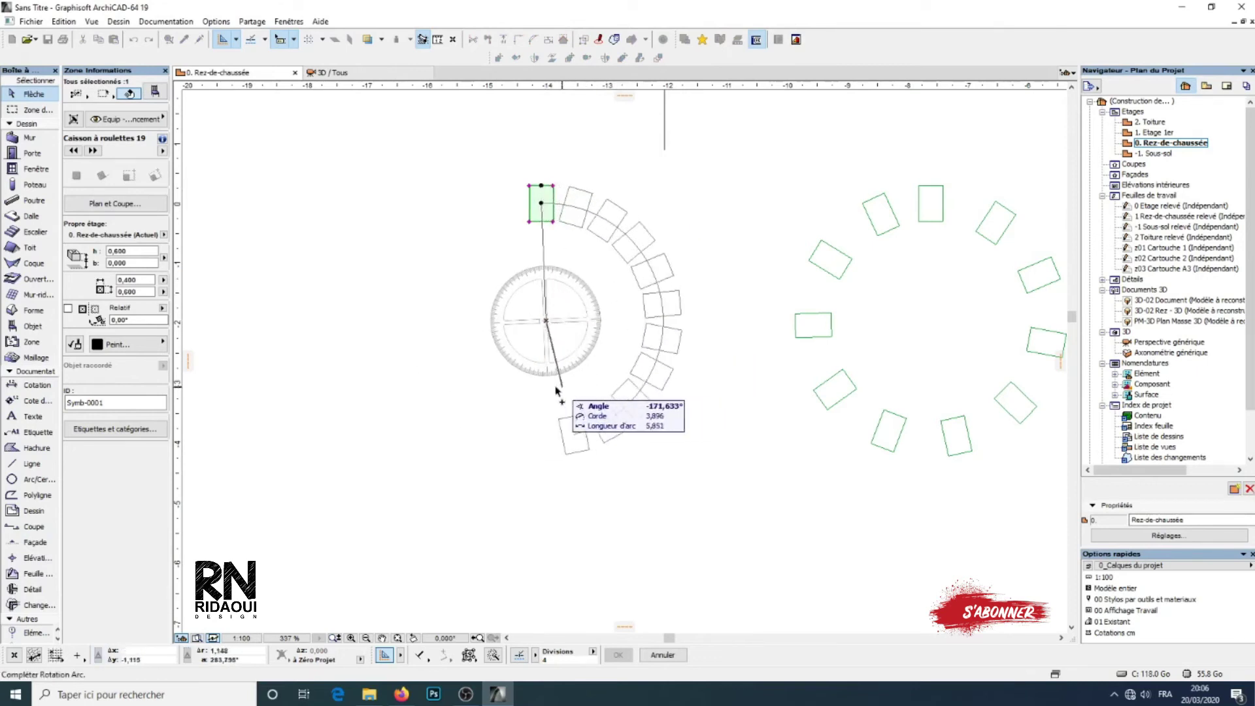
left_click(542, 208)
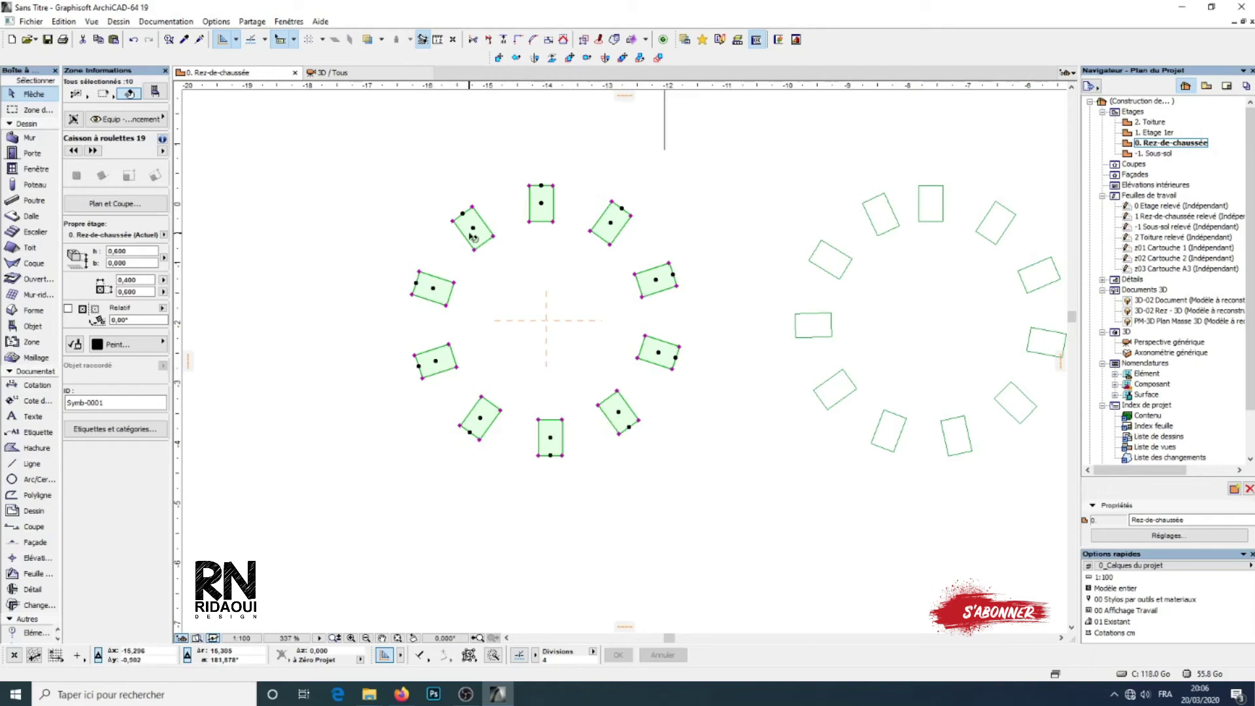
Step: Place a translated copy of the right-hand circle's topmost cabinet about 7 m straight below the original
scroll(691, 313, "down", 3)
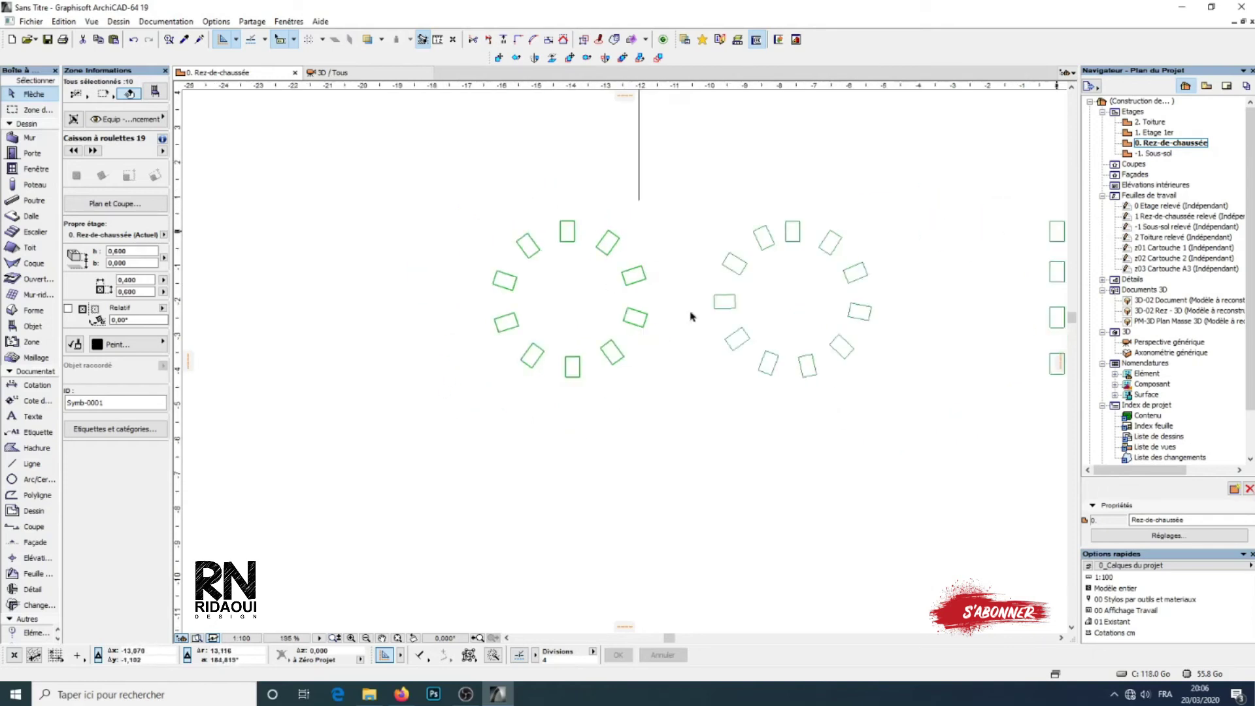
scroll(684, 282, "up", 1)
left_click(641, 350)
scroll(691, 300, "down", 1)
left_click(692, 206)
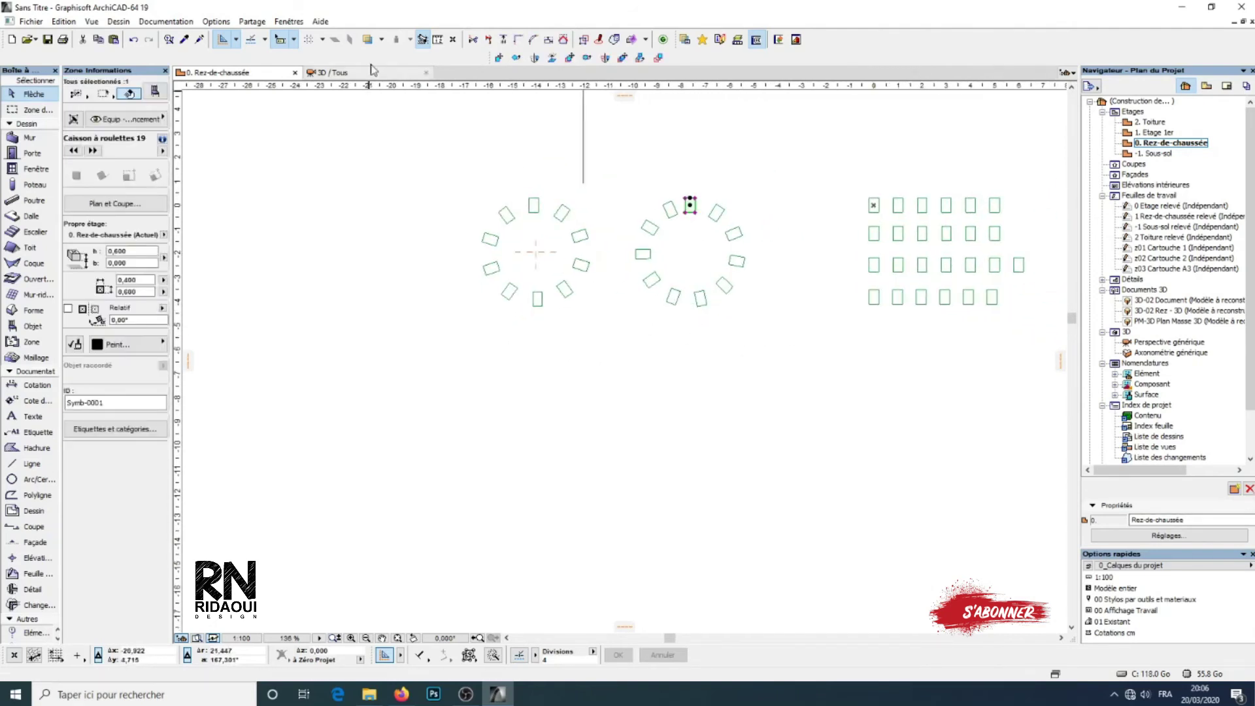
left_click(568, 58)
left_click(690, 205)
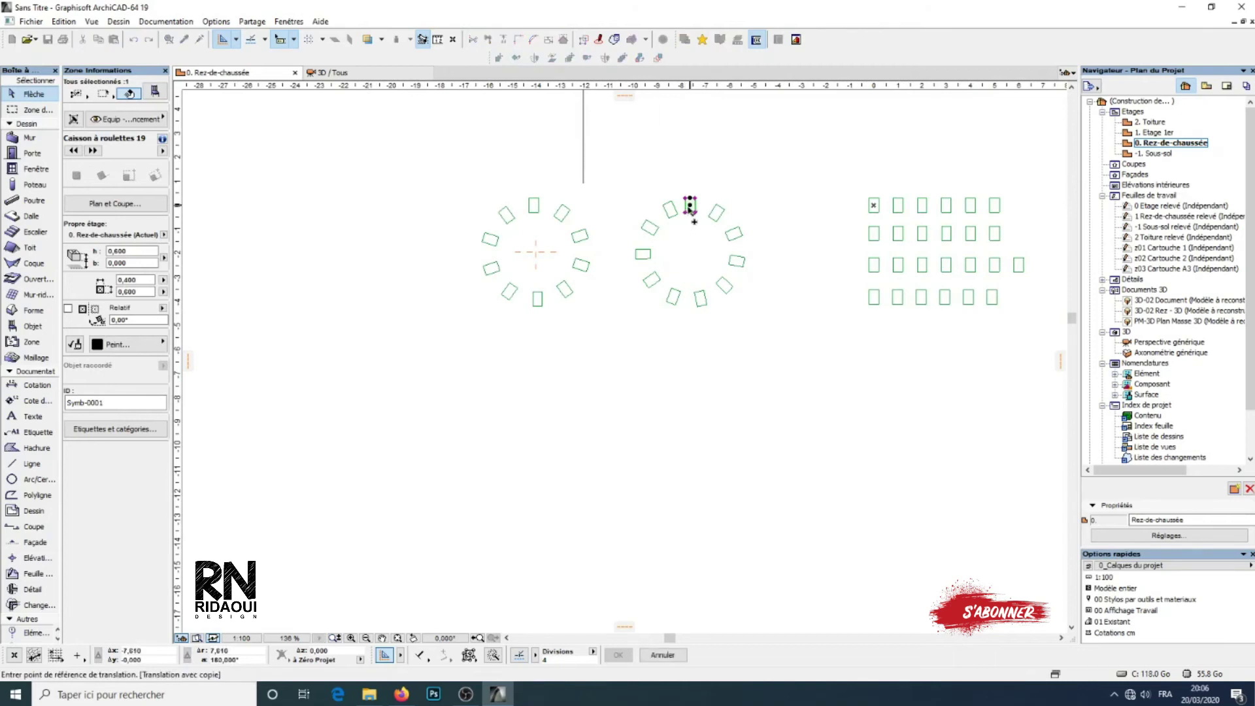
left_click(690, 387)
Step: Create a horizontal guide line segment about 1.8 m long, roughly 2.7 m below the copied cabinet
scroll(686, 379, "up", 1)
middle_click_drag(686, 379, 622, 387)
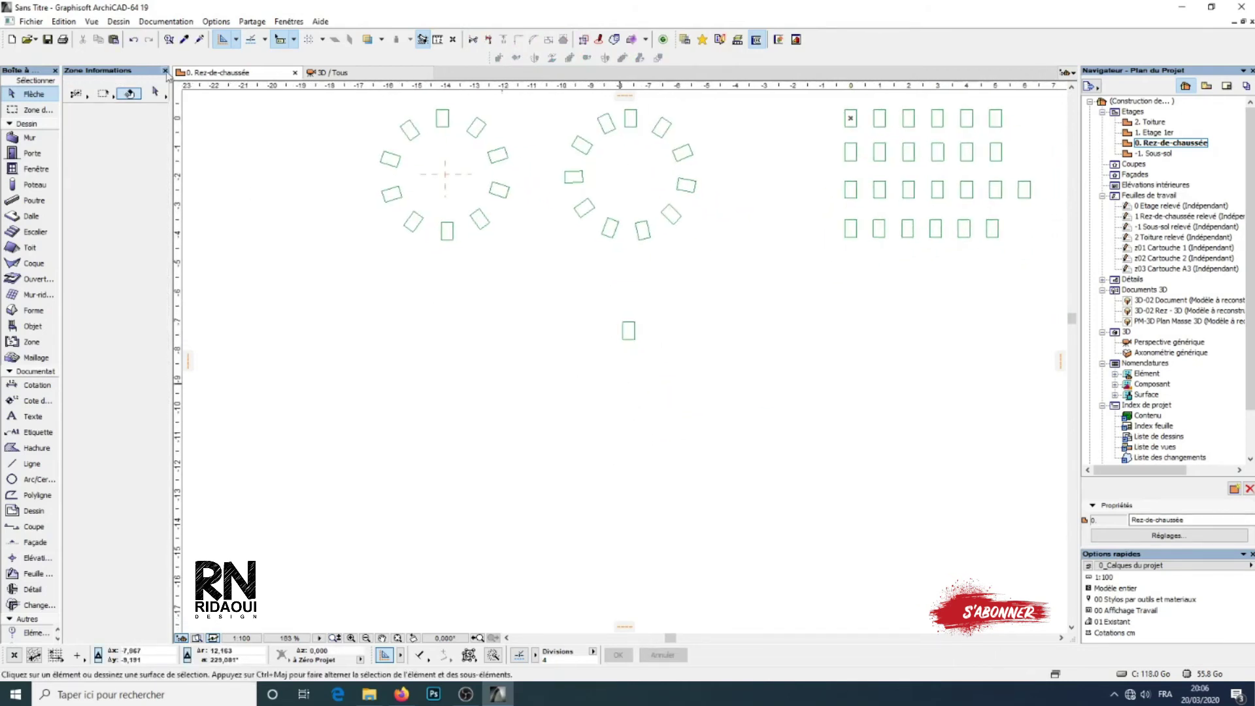
left_click(234, 43)
left_click(280, 57)
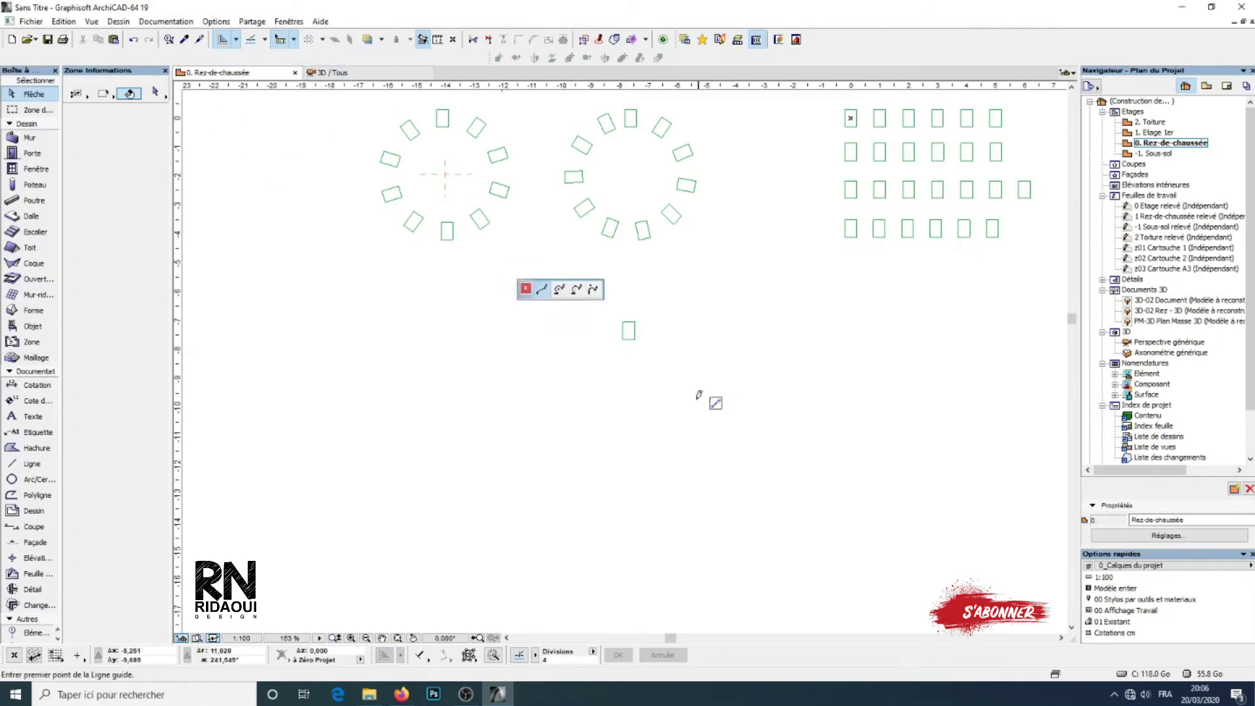
left_click(604, 407)
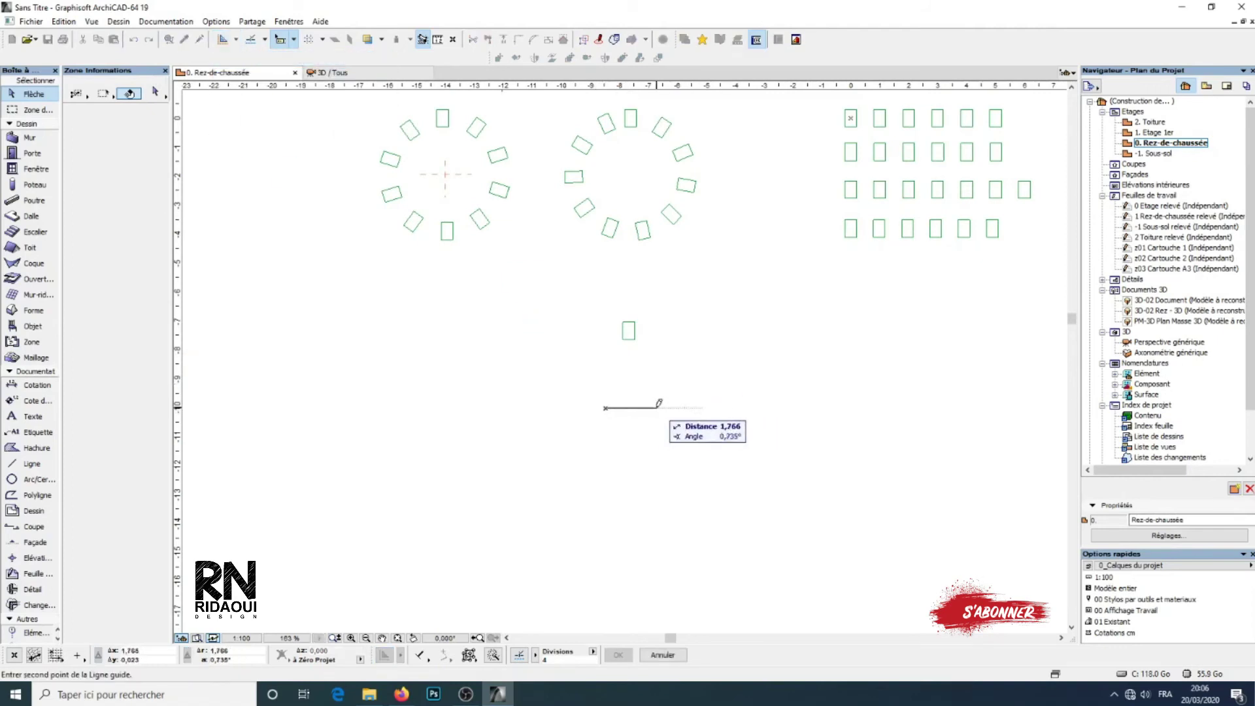
left_click(657, 408)
scroll(640, 420, "up", 4)
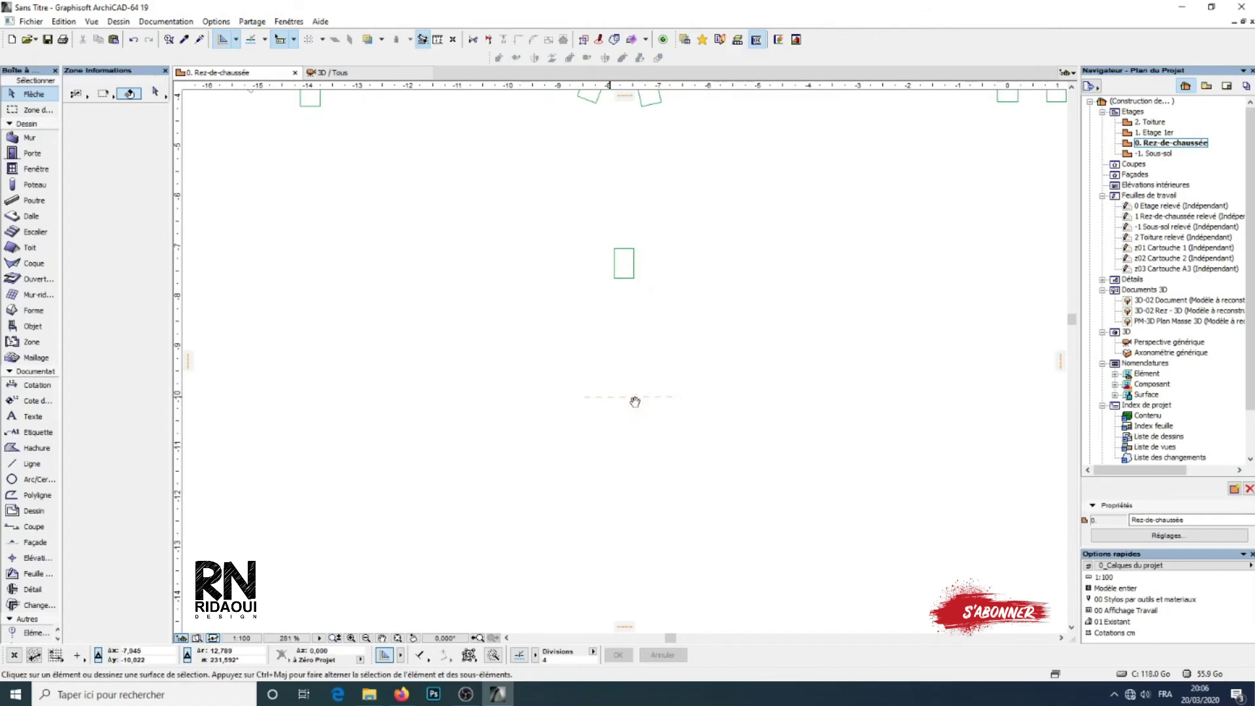
left_click(248, 43)
left_click(280, 58)
left_click(630, 371)
left_click(628, 379)
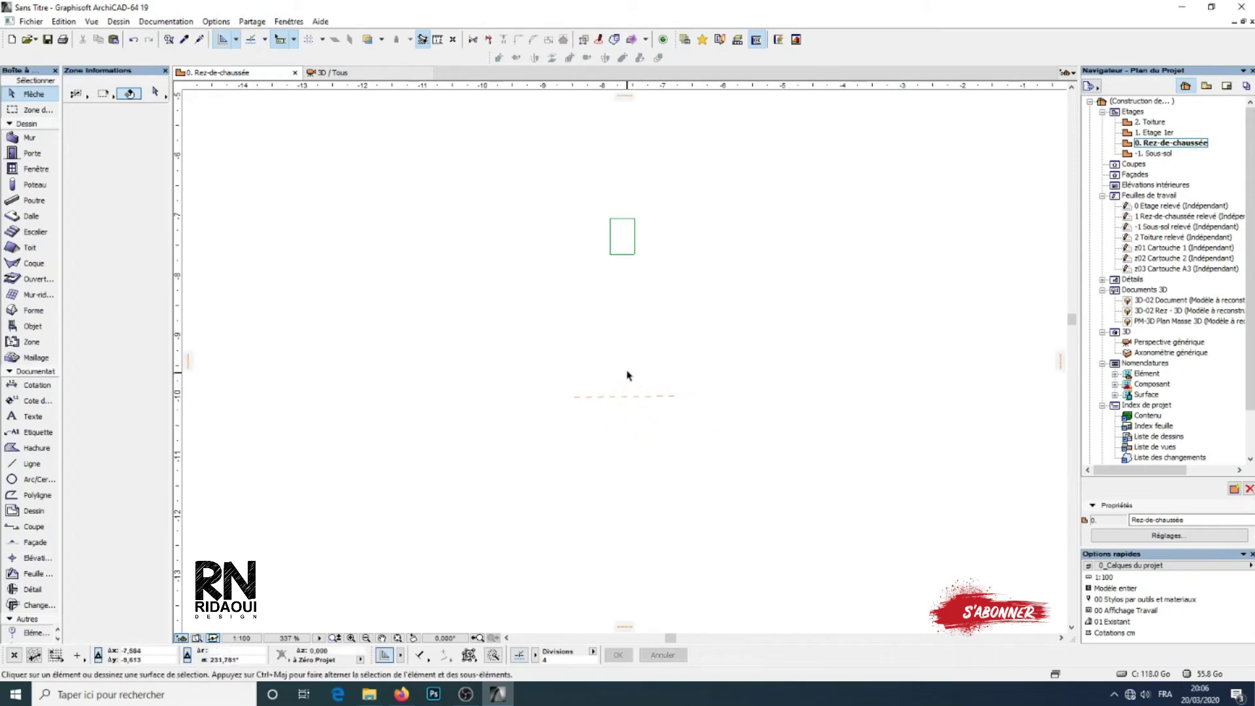
Step: Create a vertical guide line segment about 1.3 m long crossing the horizontal guide below the copied cabinet
left_click(230, 40)
left_click(281, 75)
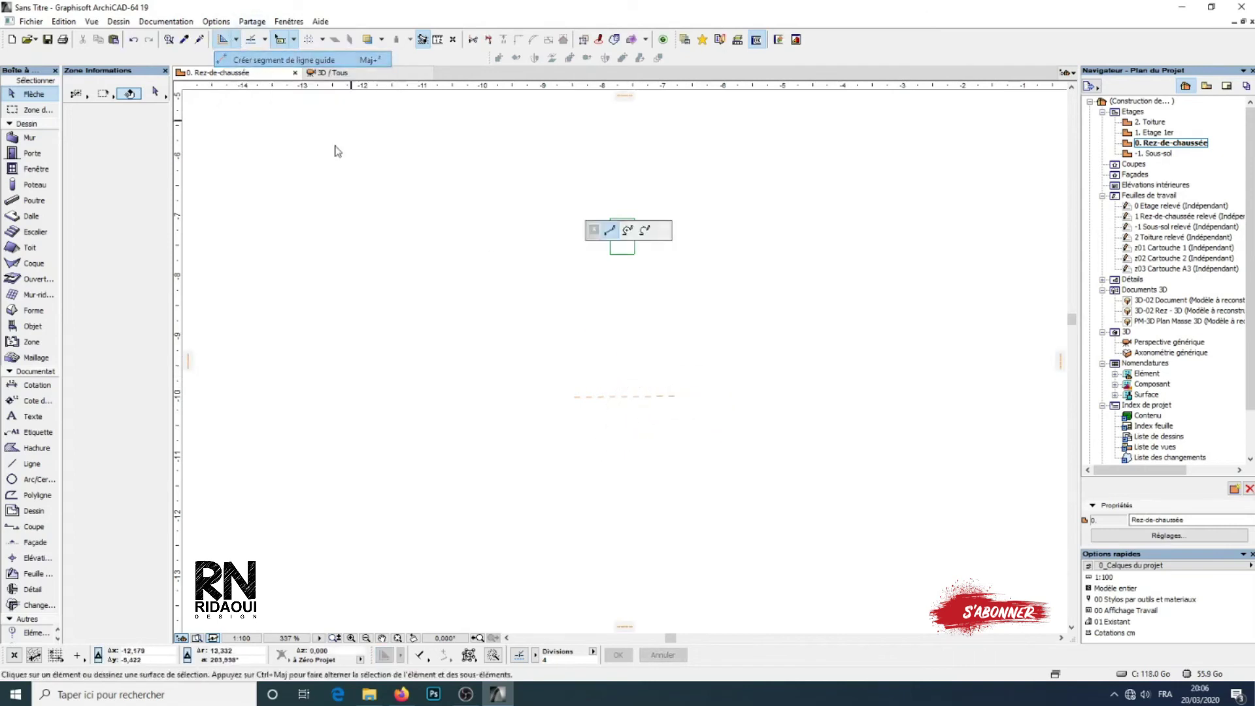
left_click(620, 357)
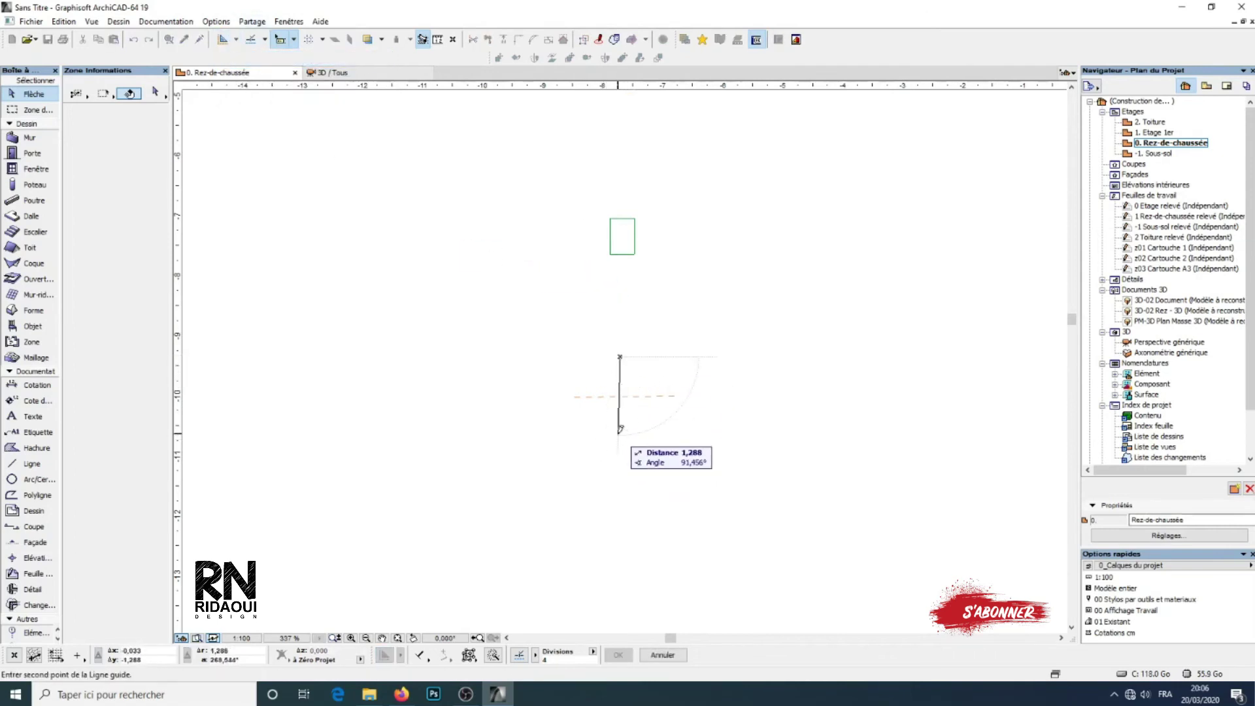
left_click(621, 430)
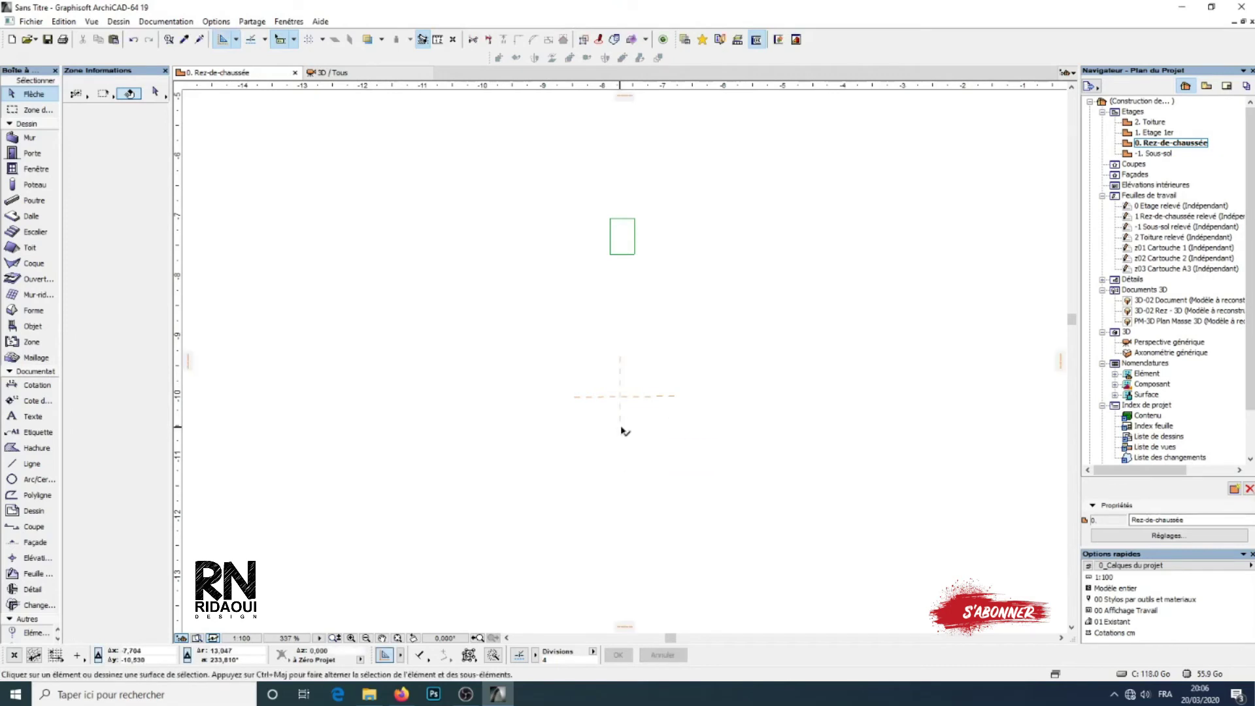
Step: Try a Rotation duplication of the copied cabinet around the guide-line crossing with a 20° rotation angle
middle_click_drag(623, 389, 623, 357)
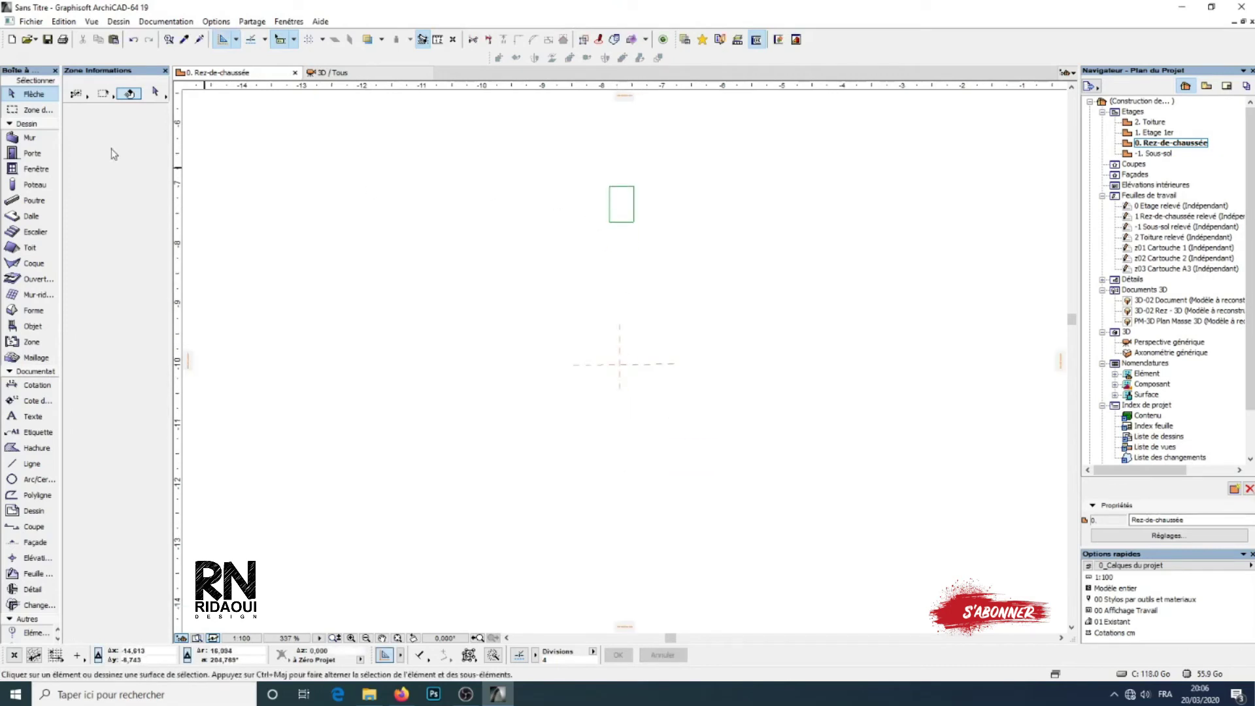
left_click(610, 221)
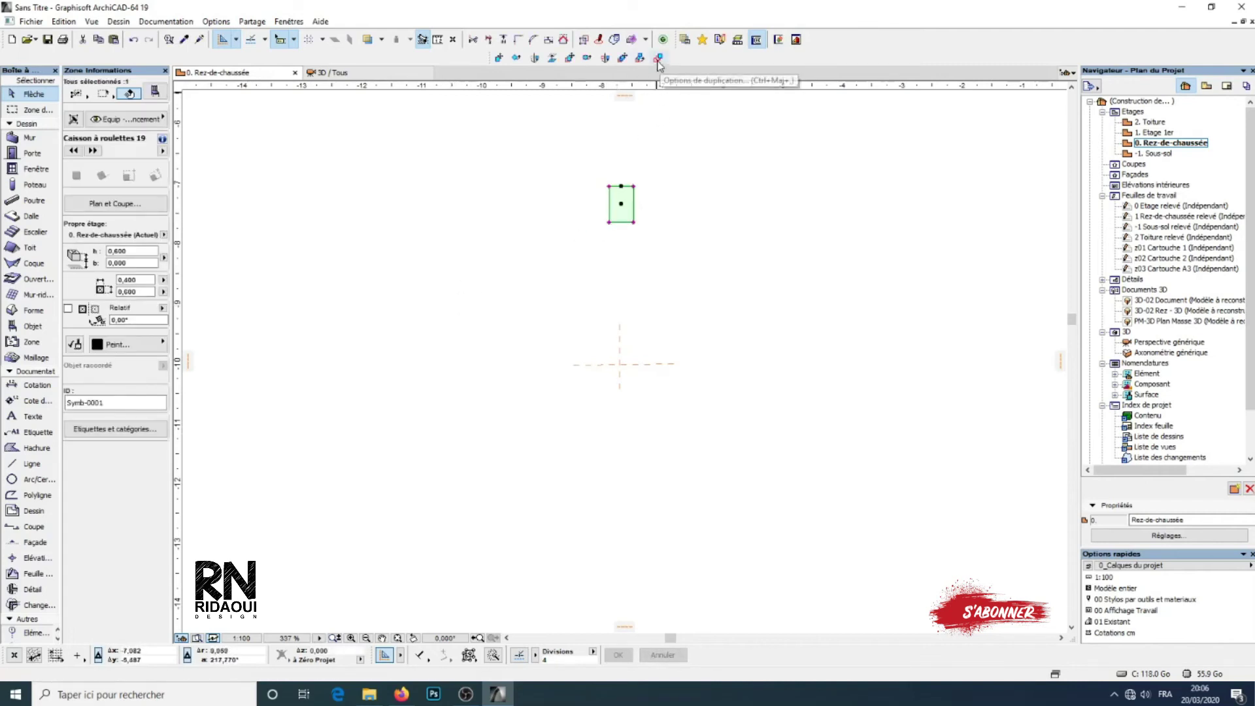
left_click(657, 59)
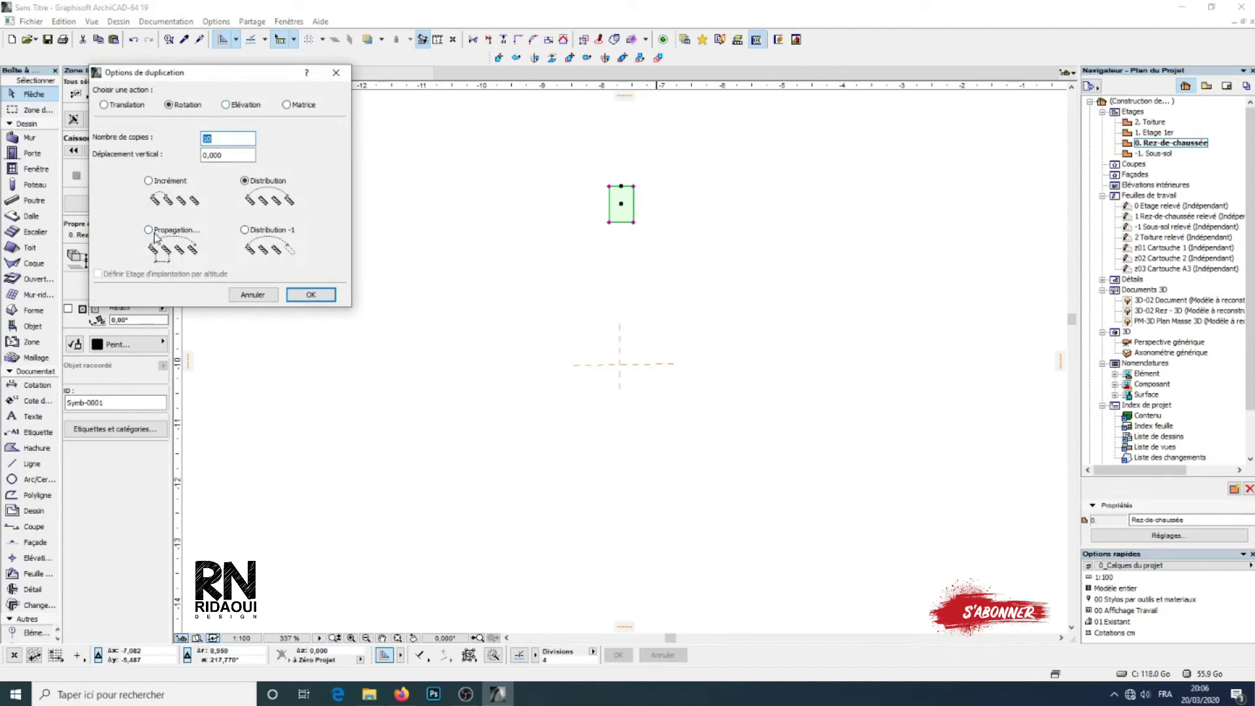
left_click(310, 295)
left_click(619, 364)
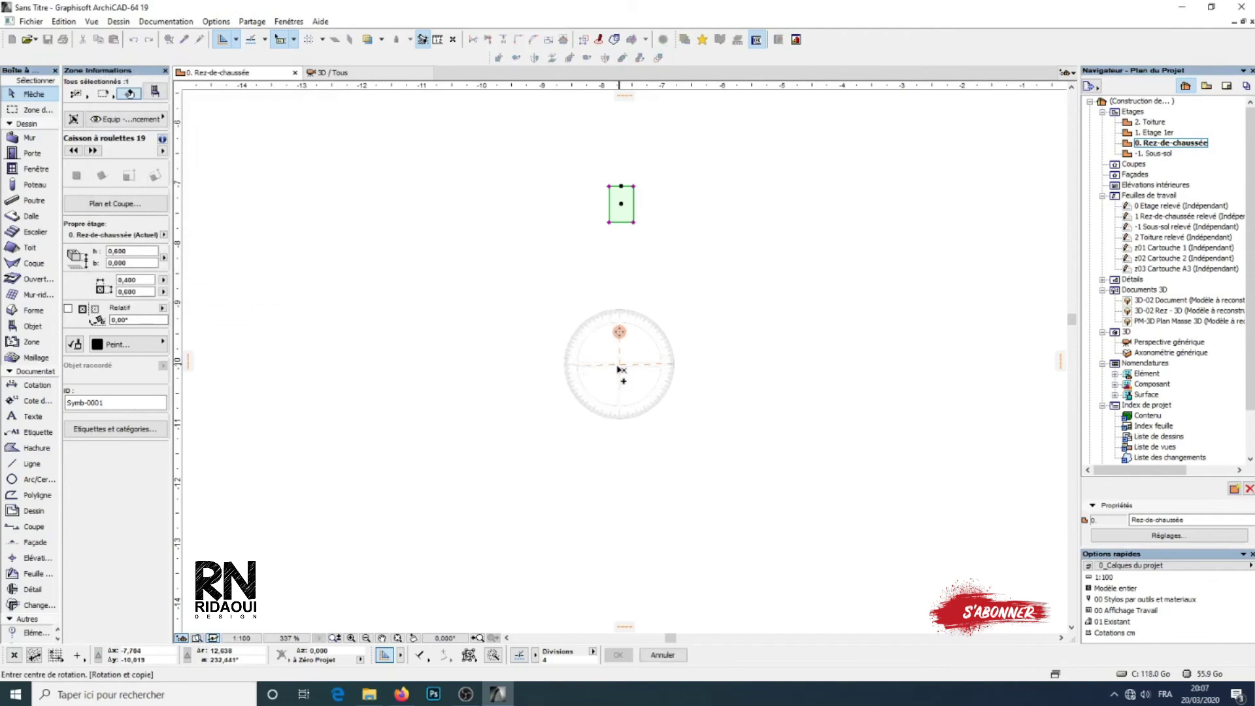
left_click(621, 204)
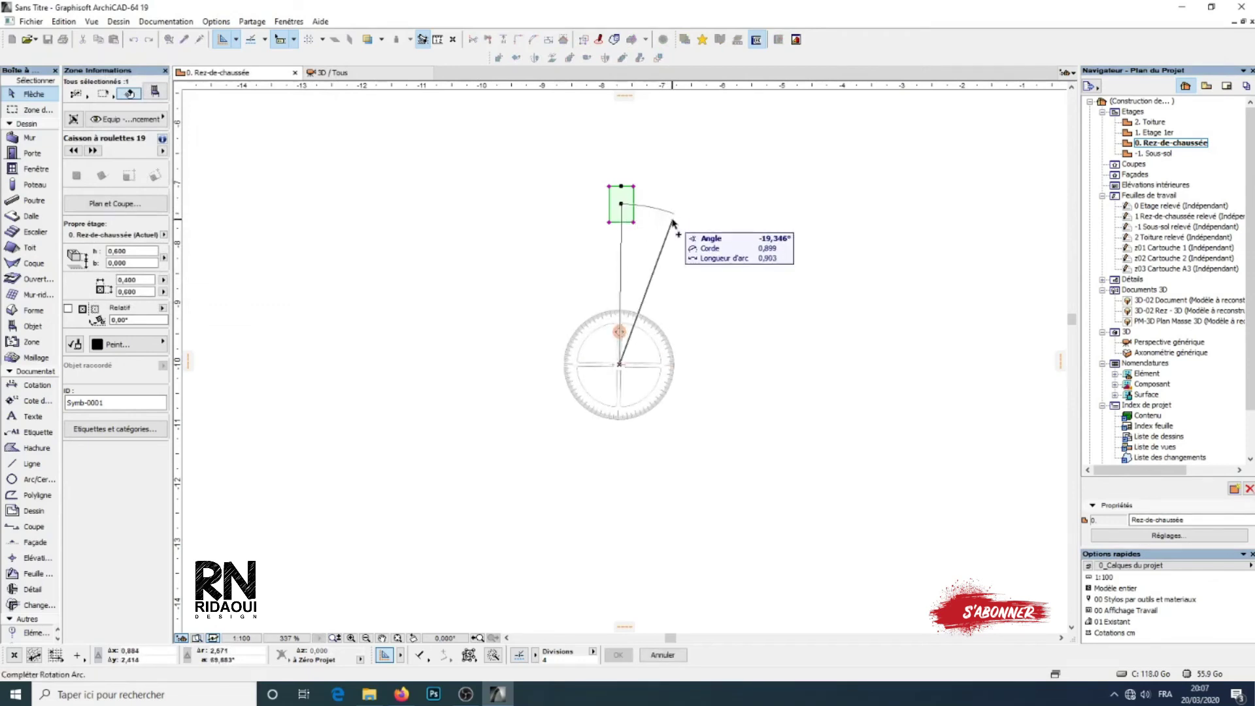
type("20")
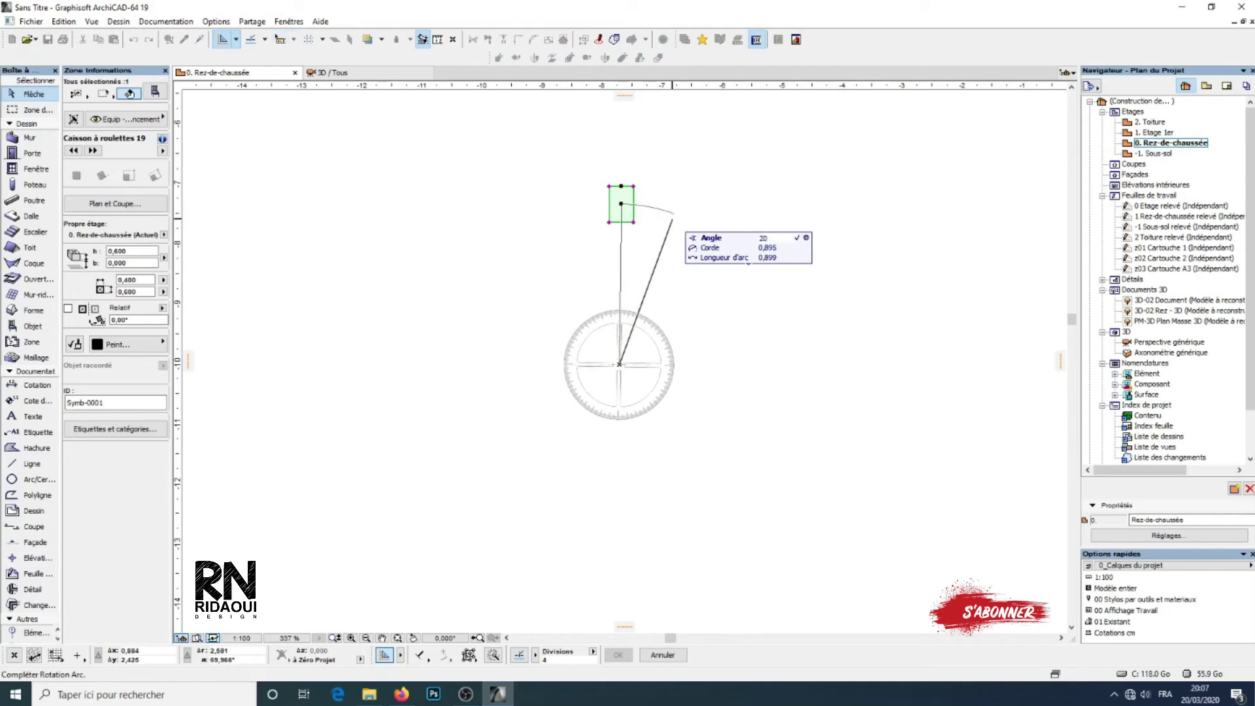
key("Return")
left_click(591, 258)
Step: Duplicate the cabinet around the guide-line crossing over a full turn, using Rotation, Propagation and a spacing of 20
left_click(626, 216)
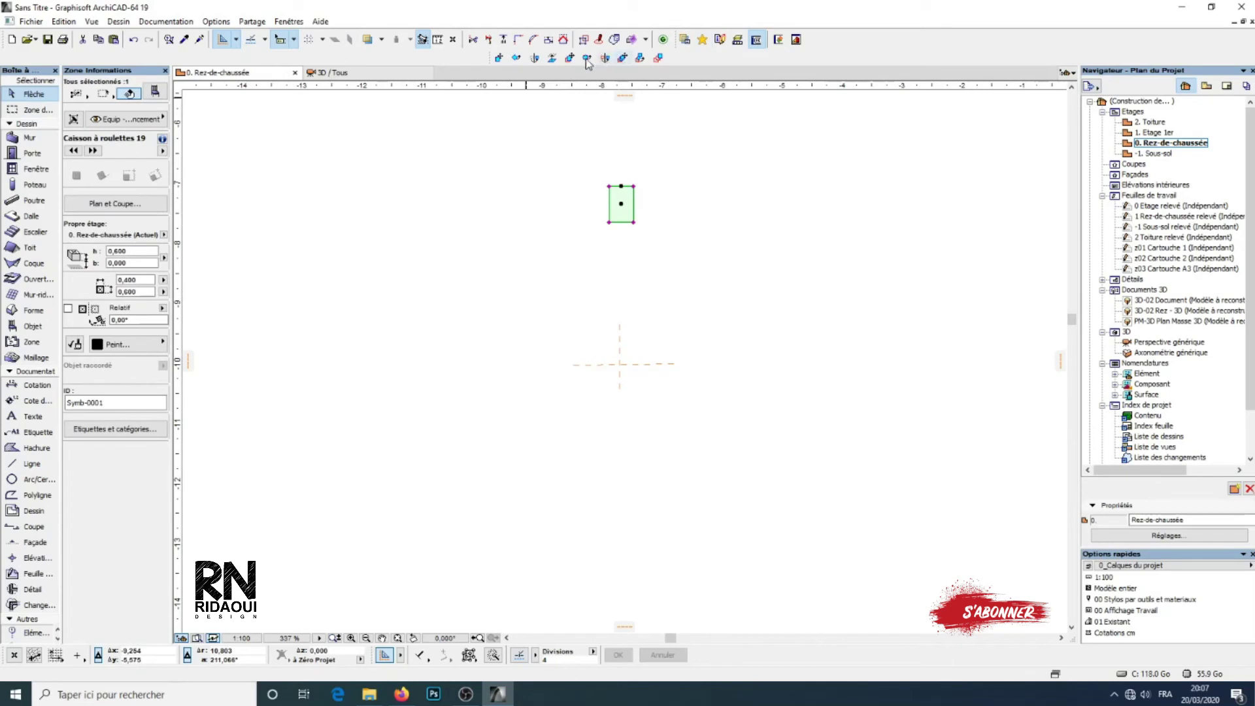
left_click(657, 58)
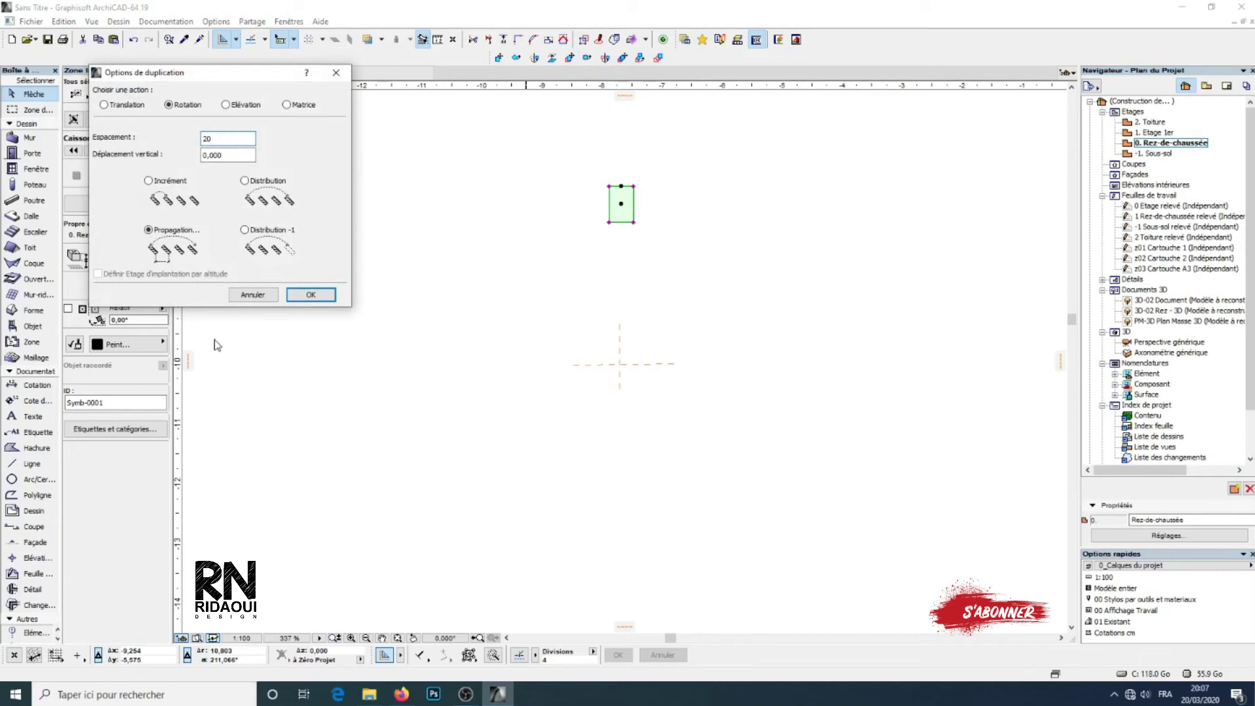
left_click(311, 295)
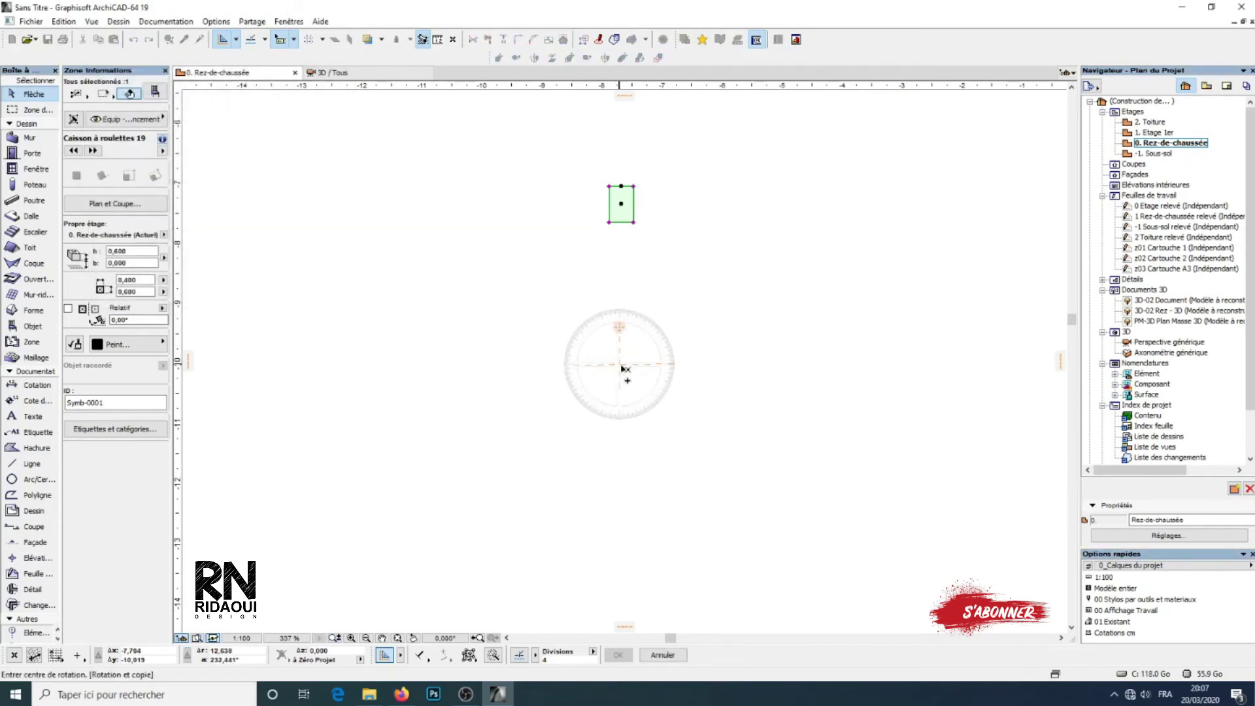
left_click(620, 364)
left_click(621, 204)
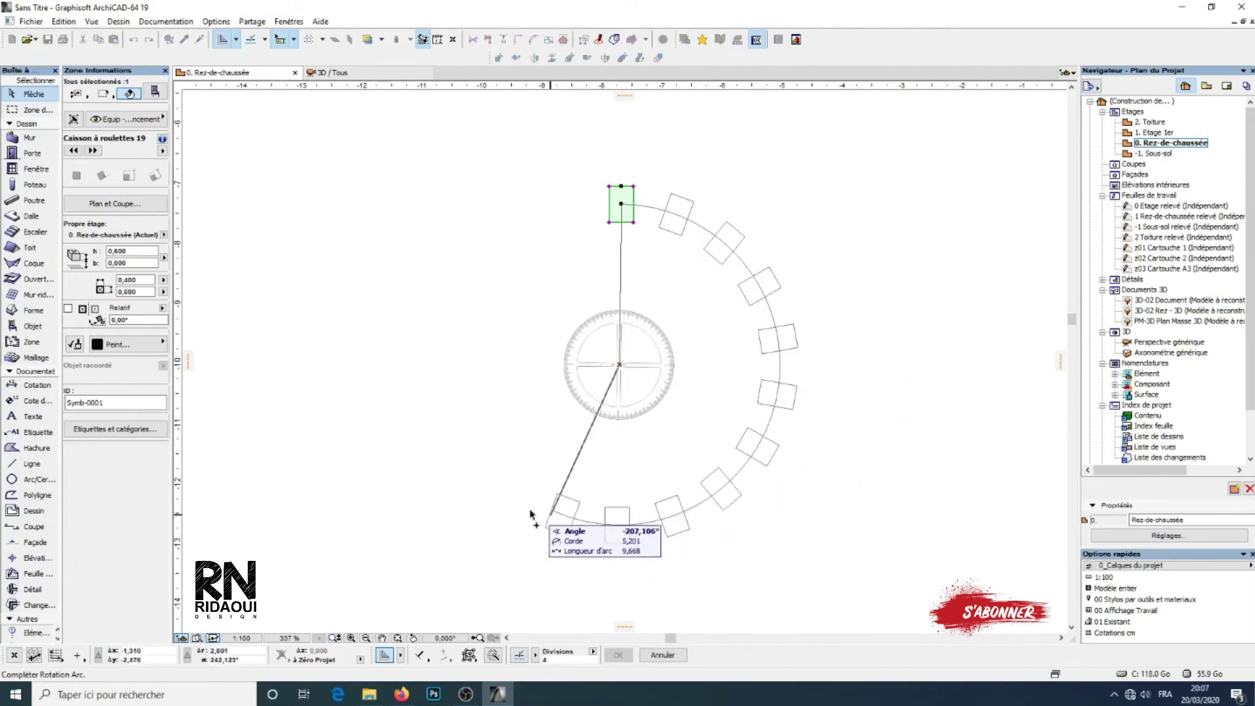
left_click(618, 204)
Step: Place a translated copy of the first cabinet in the grid's bottom row about 16 m left and 4 m down
scroll(634, 334, "down", 3)
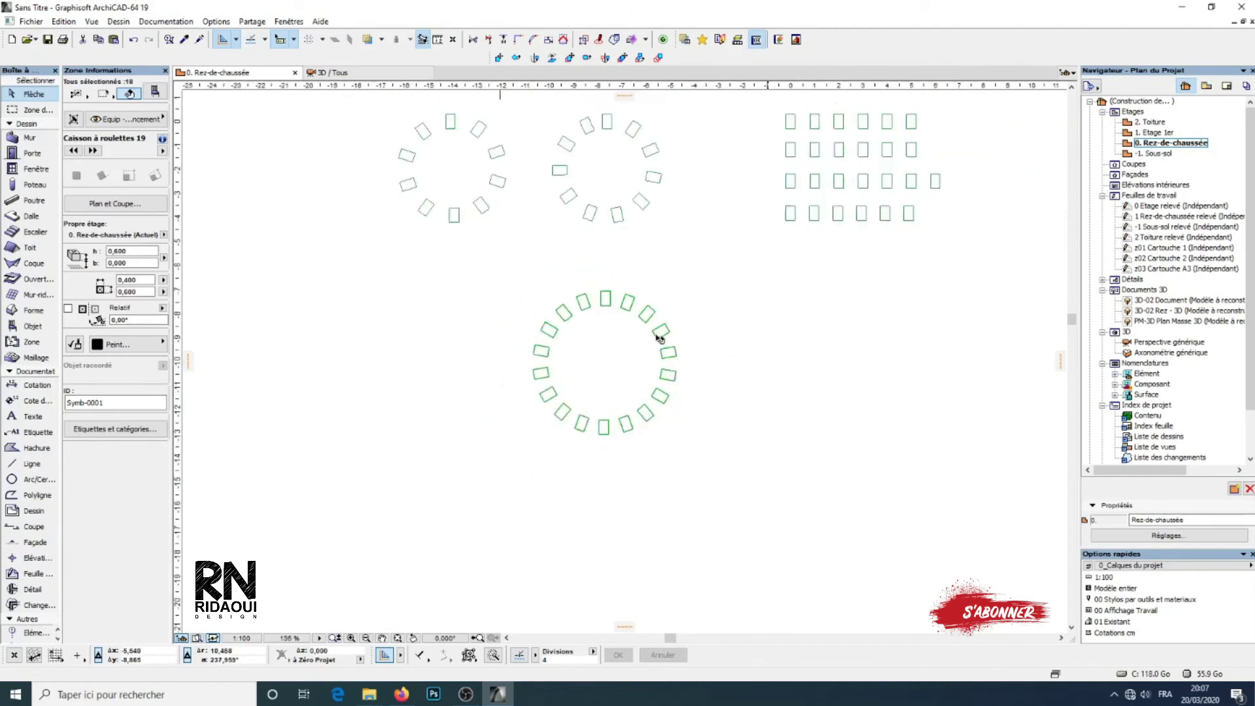
scroll(644, 340, "down", 4)
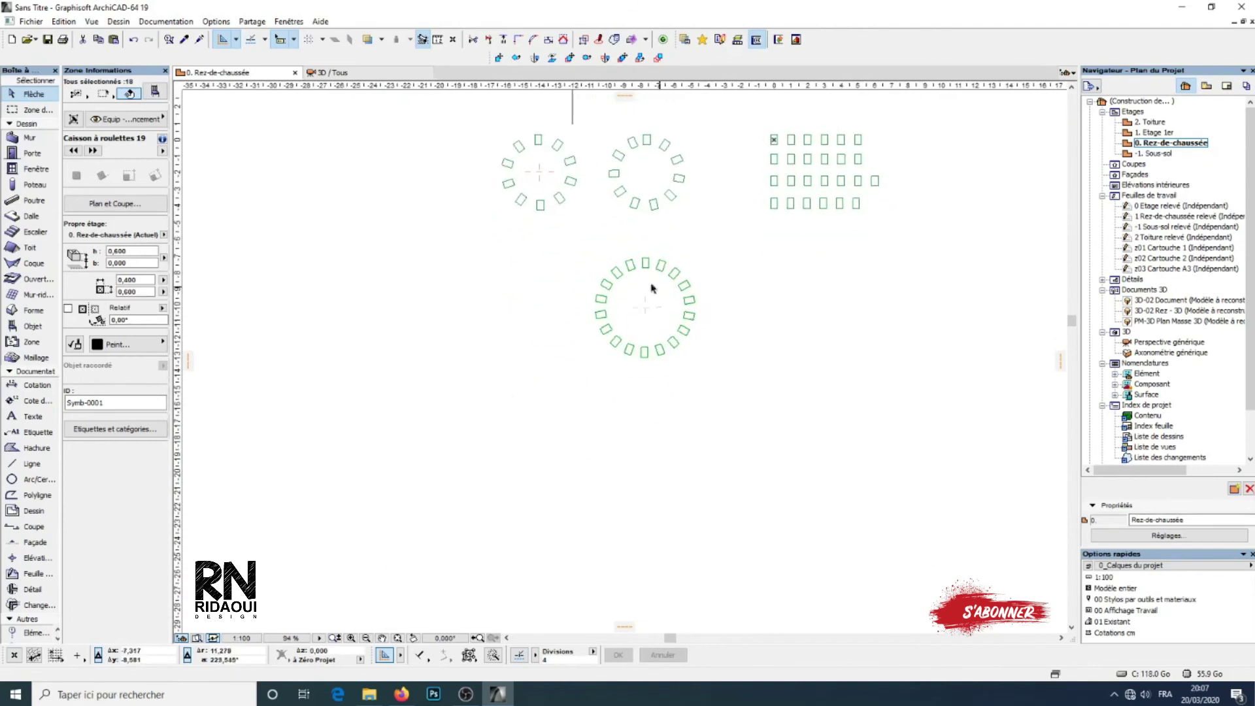
key("Escape")
scroll(605, 305, "up", 2)
left_click(848, 160)
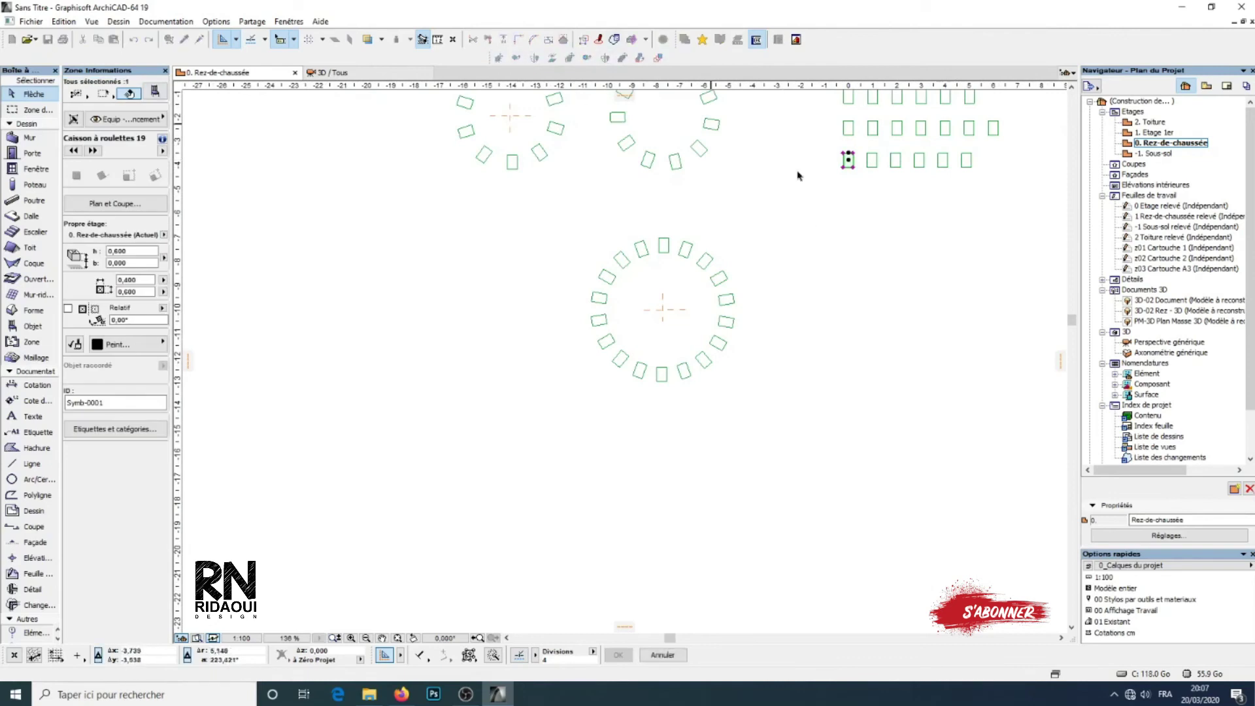
left_click(815, 164)
left_click(850, 166)
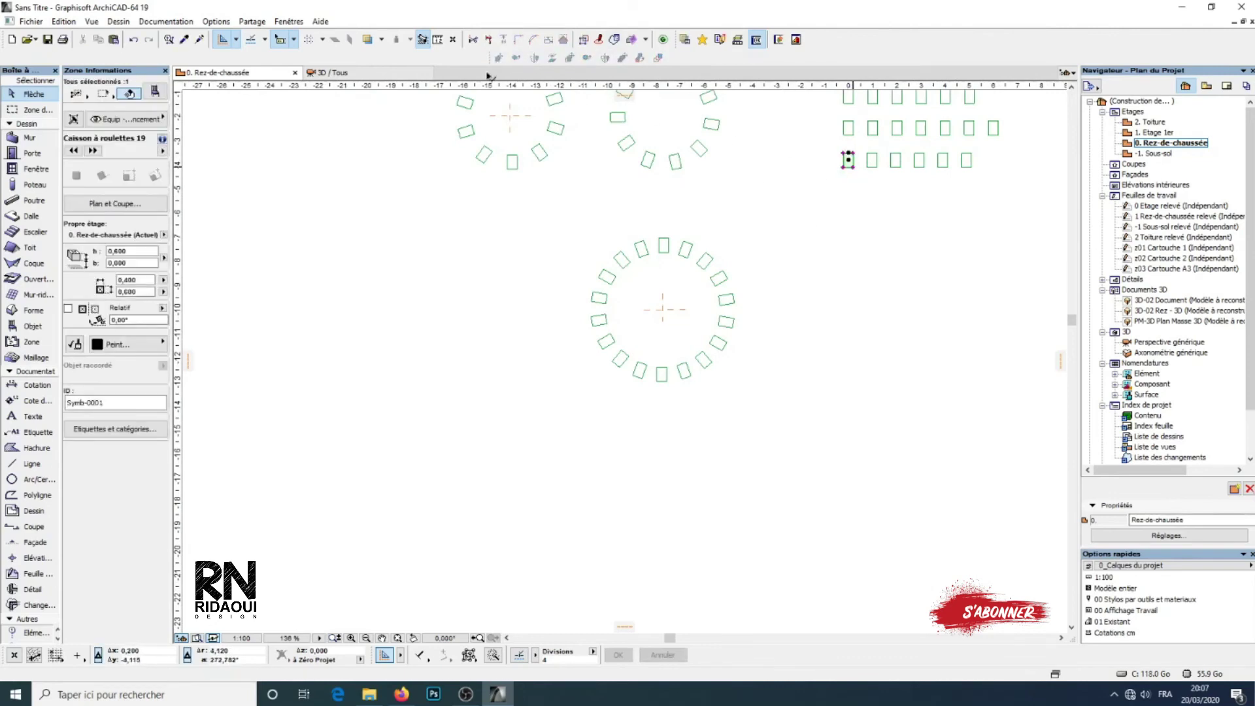
left_click(578, 64)
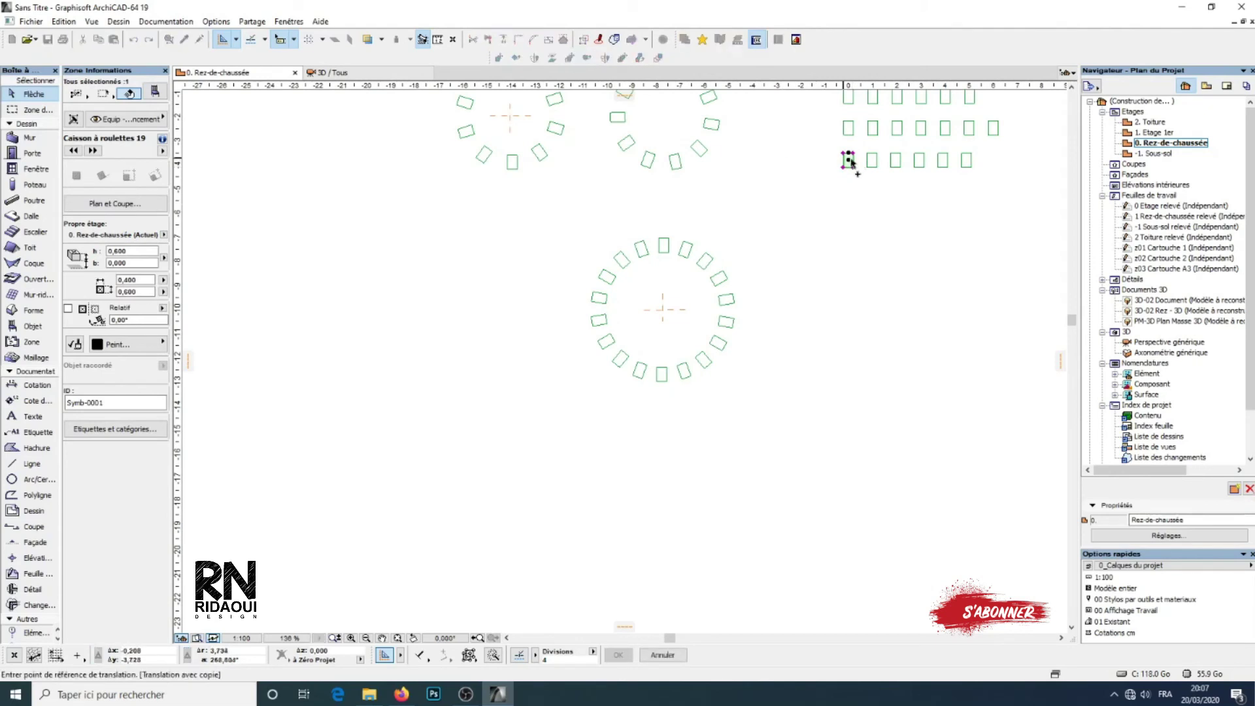
left_click(849, 161)
left_click(461, 259)
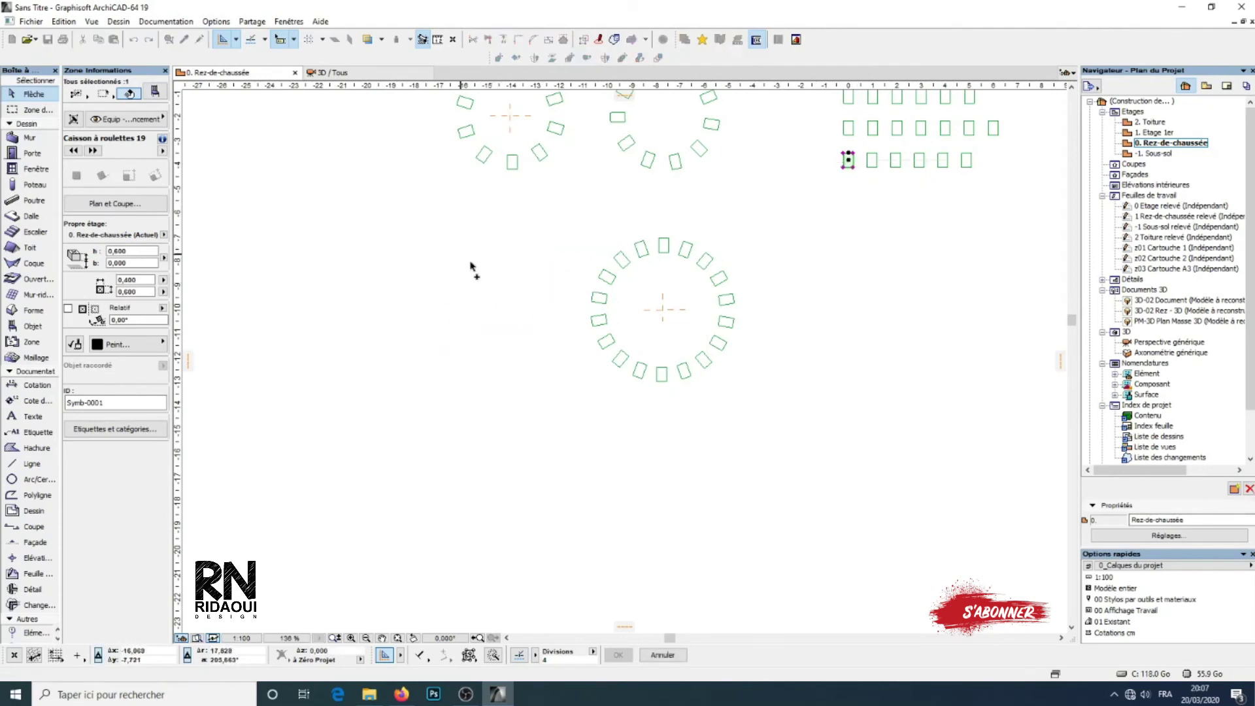
Step: Cancel the selection rectangle and remove all existing guide lines
scroll(590, 378, "up", 1)
scroll(591, 379, "up", 1)
left_click(532, 351)
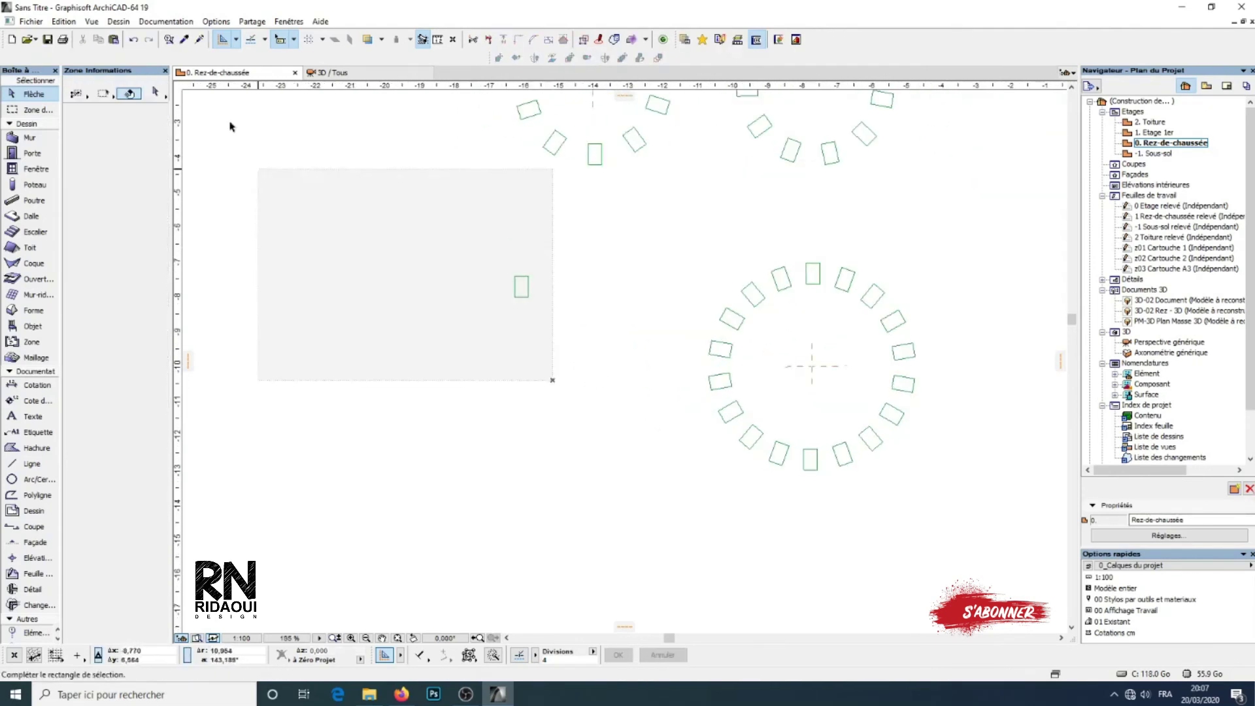
left_click(236, 43)
left_click(588, 390)
Step: Create two crossing guide line segments, one horizontal and one vertical, about 2 m below the isolated cabinet copy
middle_click_drag(589, 390, 617, 350)
scroll(511, 342, "up", 1)
middle_click_drag(510, 342, 418, 274)
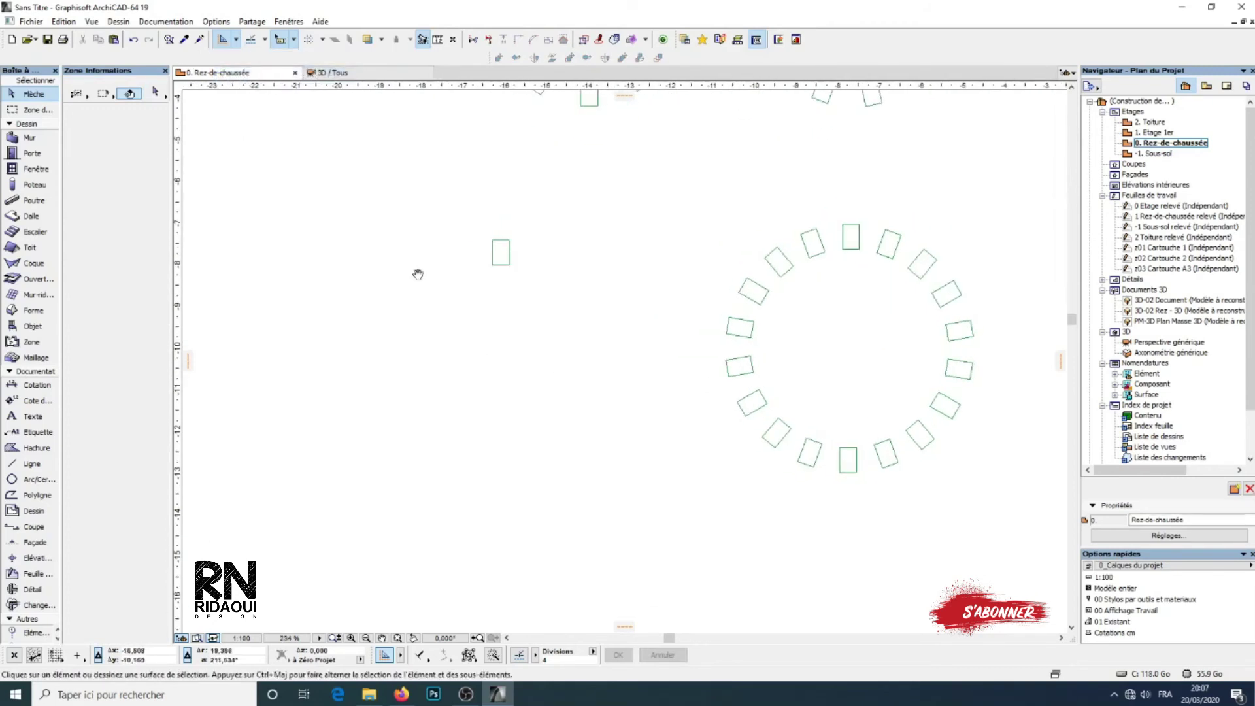
left_click(236, 39)
left_click(240, 58)
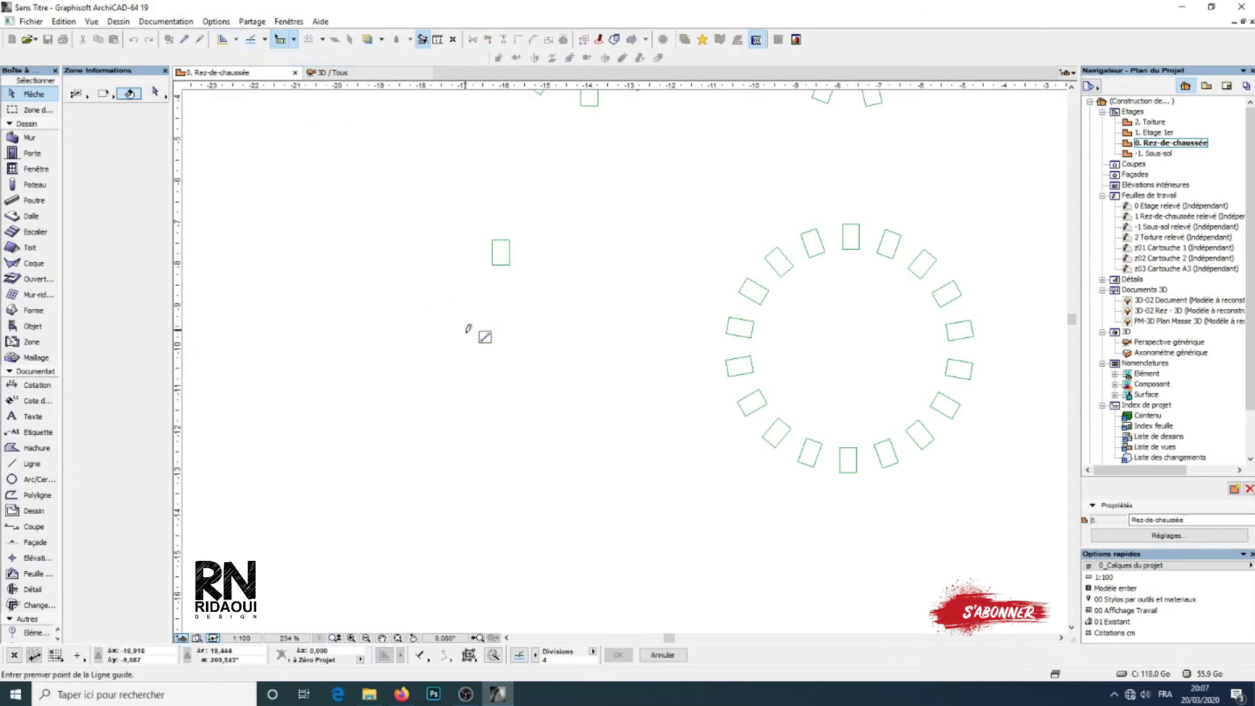
left_click(468, 337)
left_click(547, 344)
scroll(487, 356, "up", 2)
left_click(236, 39)
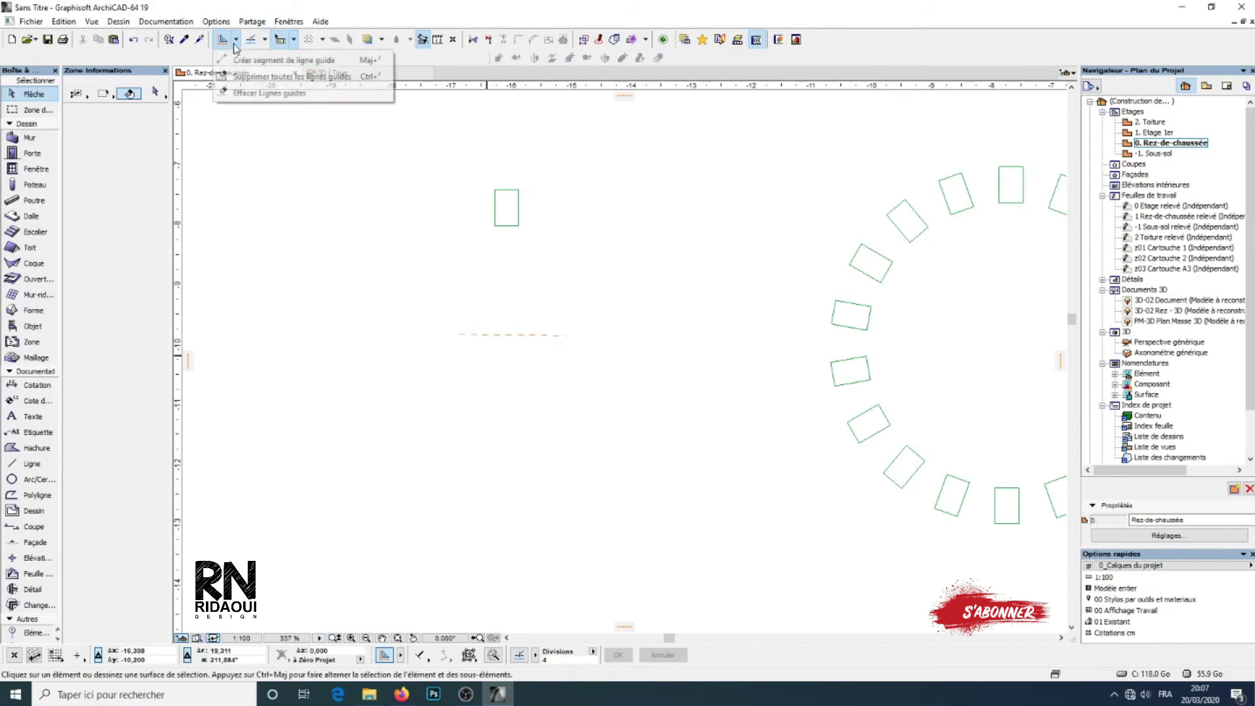
left_click(248, 58)
left_click(504, 324)
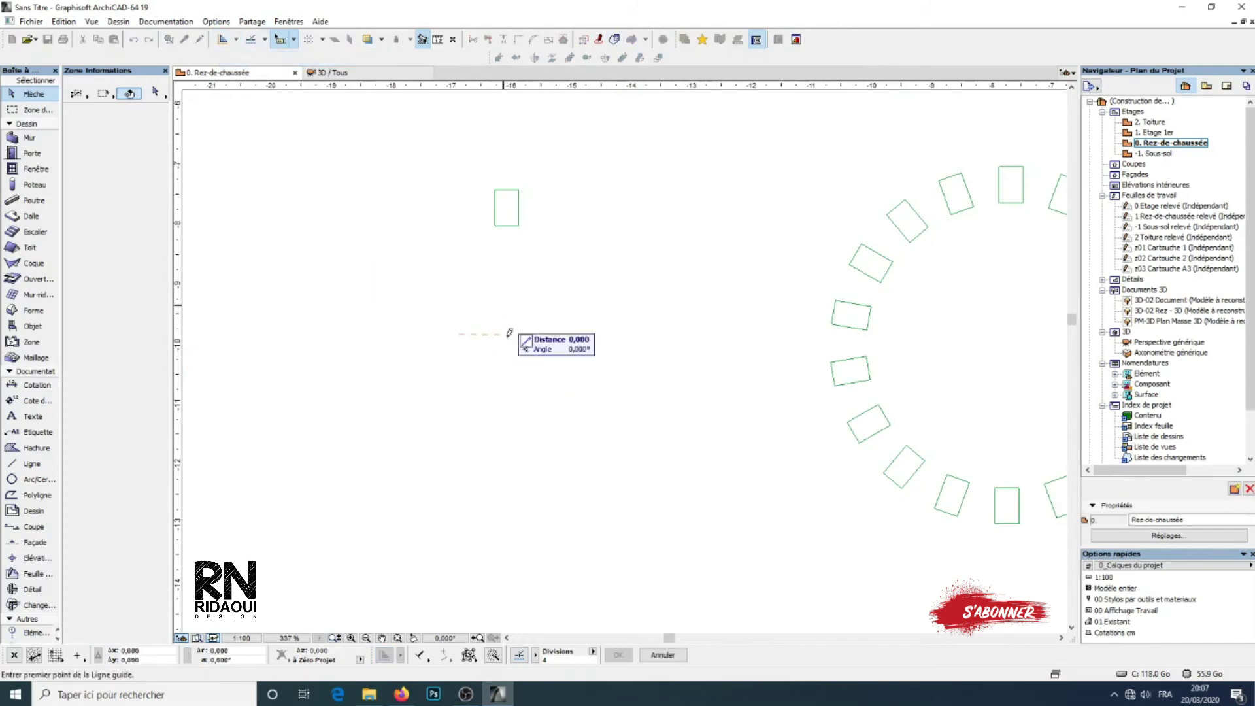
left_click(503, 369)
Step: Duplicate the isolated cabinet around the guide-line crossing over a nearly full turn, using Rotation, Distribution -1 and 10 copies
scroll(512, 338, "up", 1)
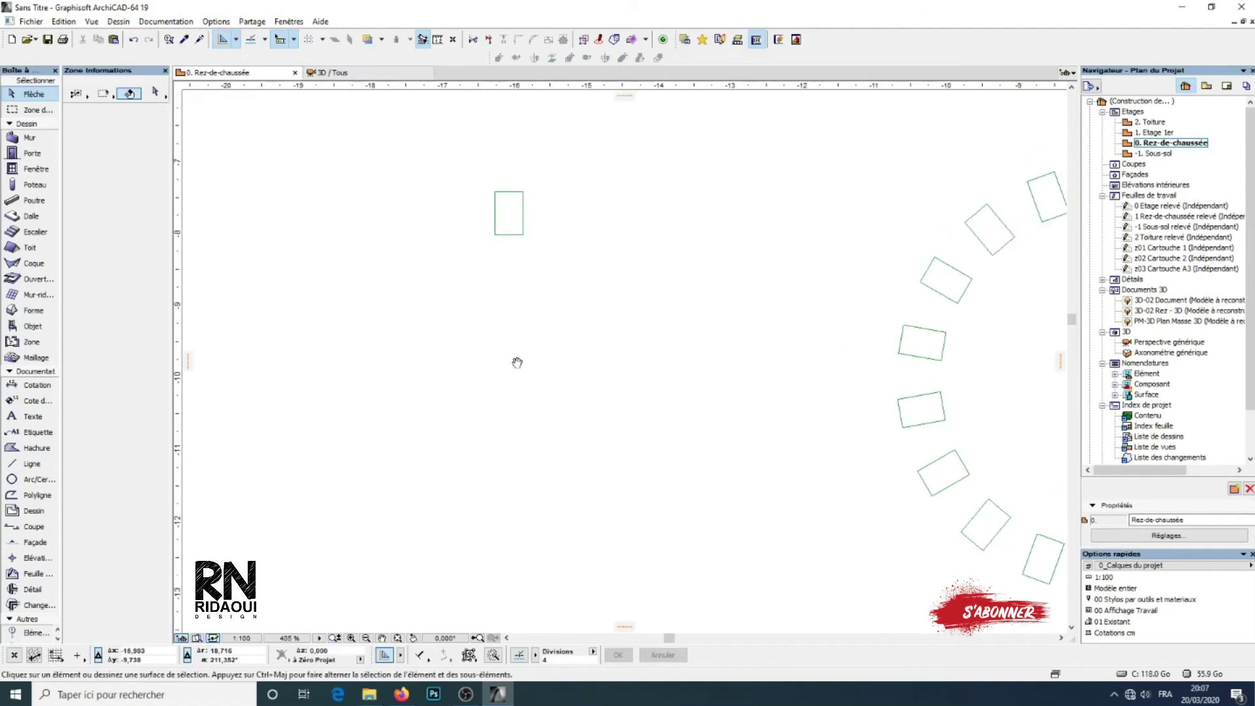
left_click(508, 229)
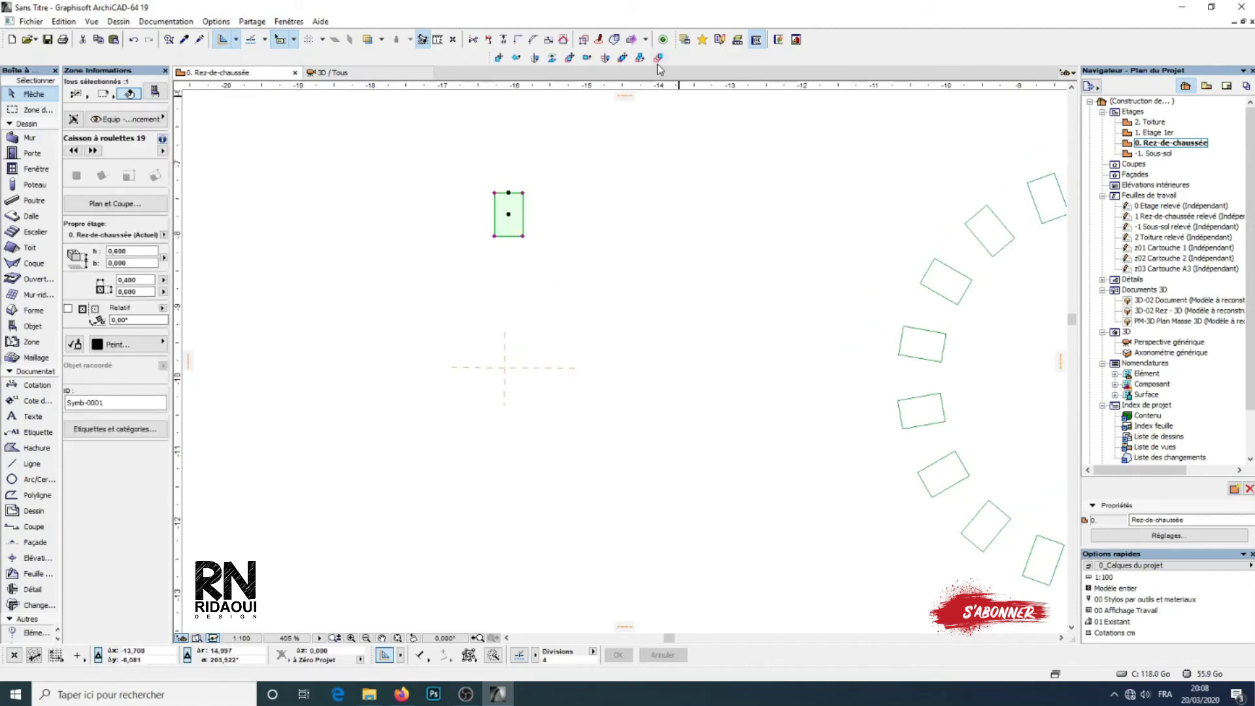
left_click(659, 58)
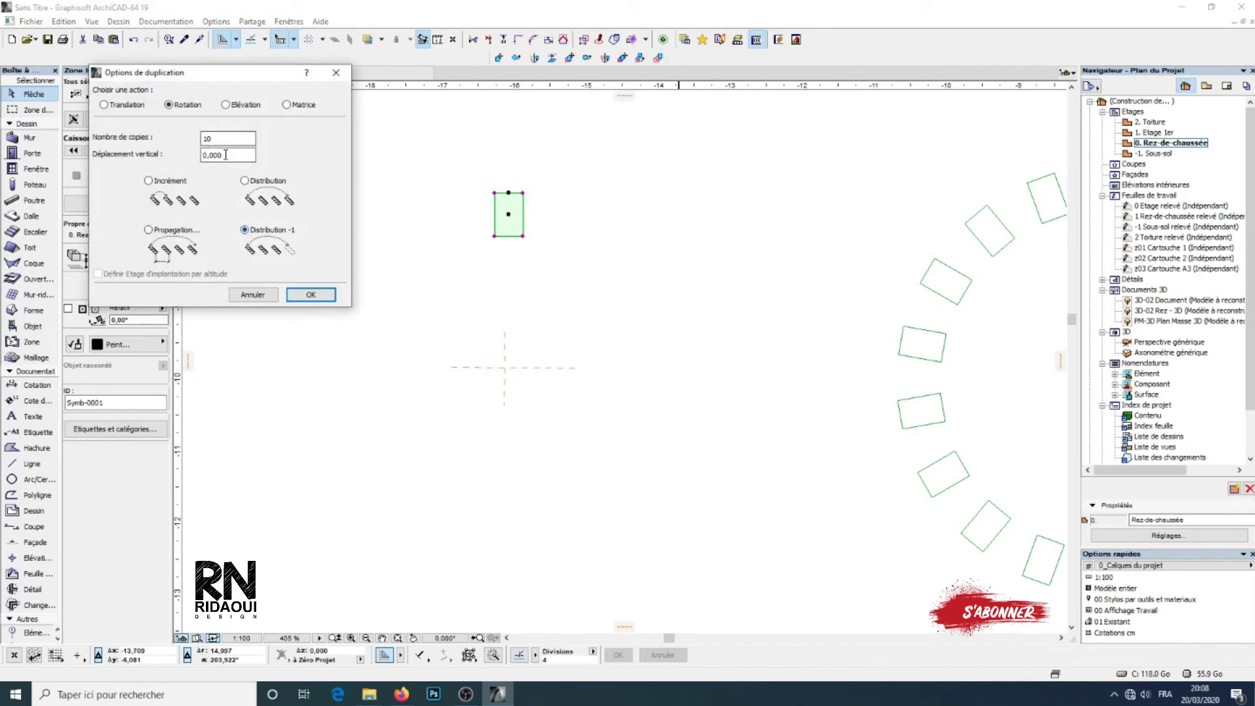
left_click(311, 294)
left_click(504, 368)
left_click(509, 213)
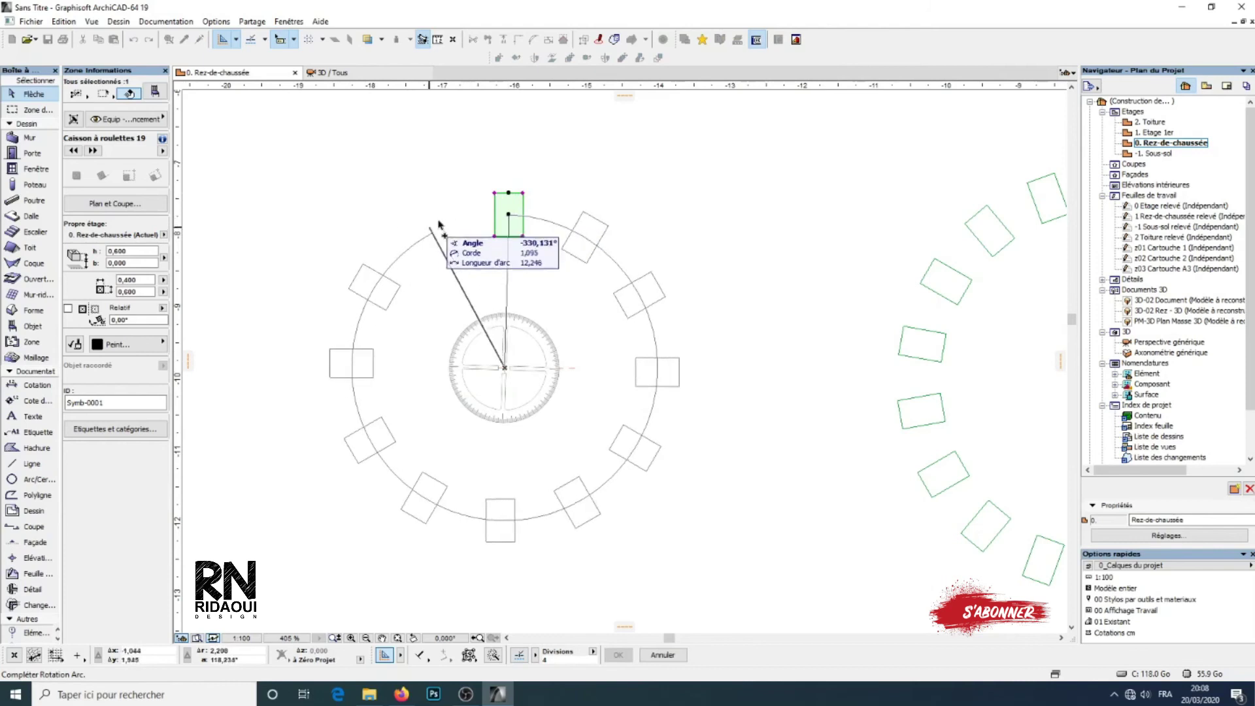
left_click(508, 196)
scroll(617, 401, "down", 6)
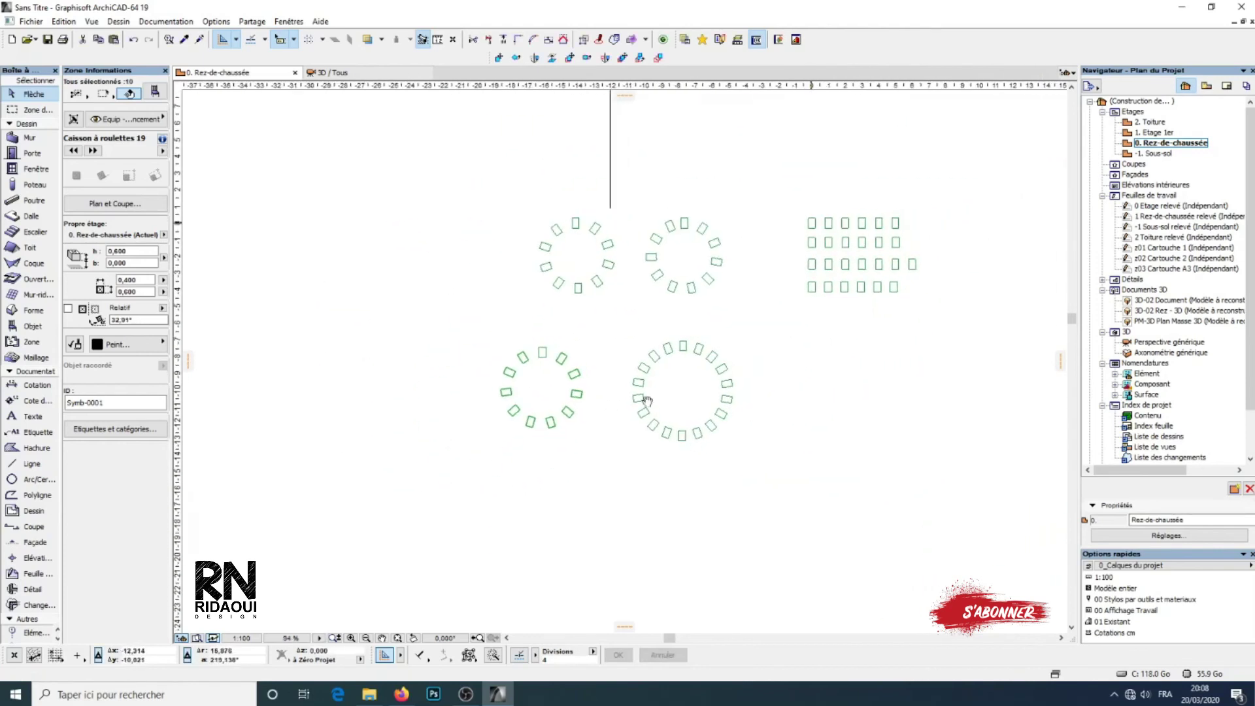
scroll(591, 426, "up", 2)
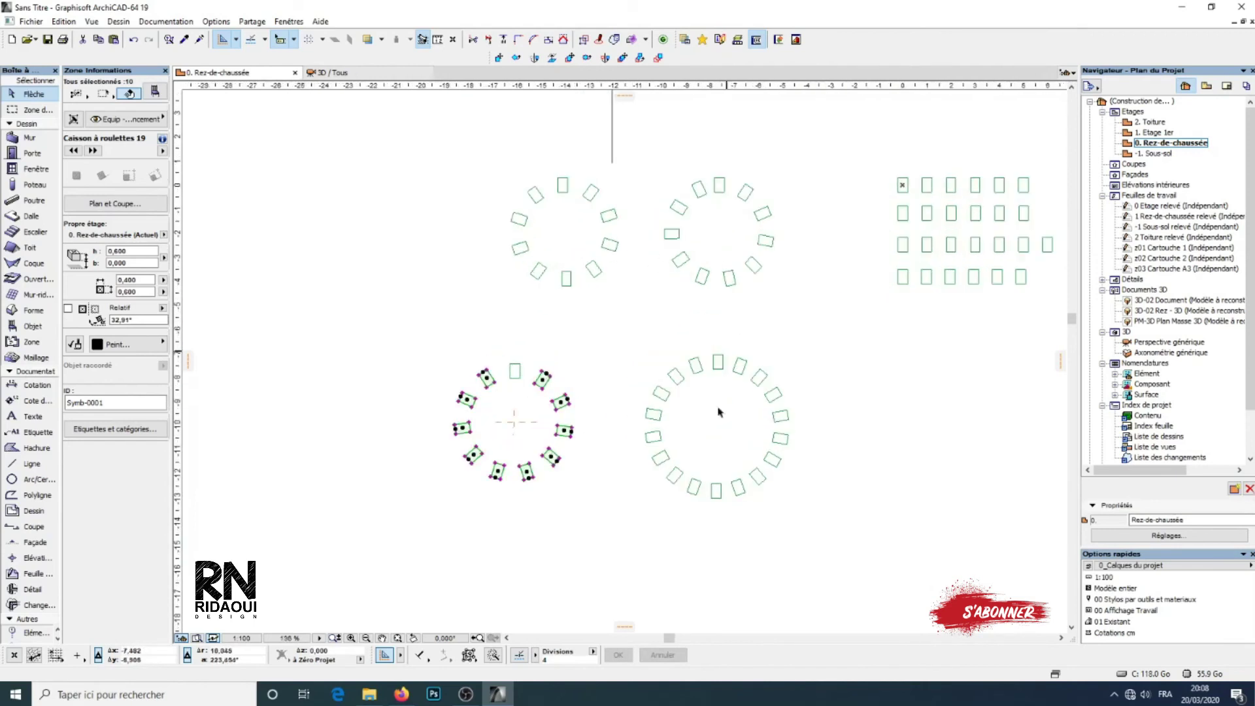
scroll(630, 440, "down", 3)
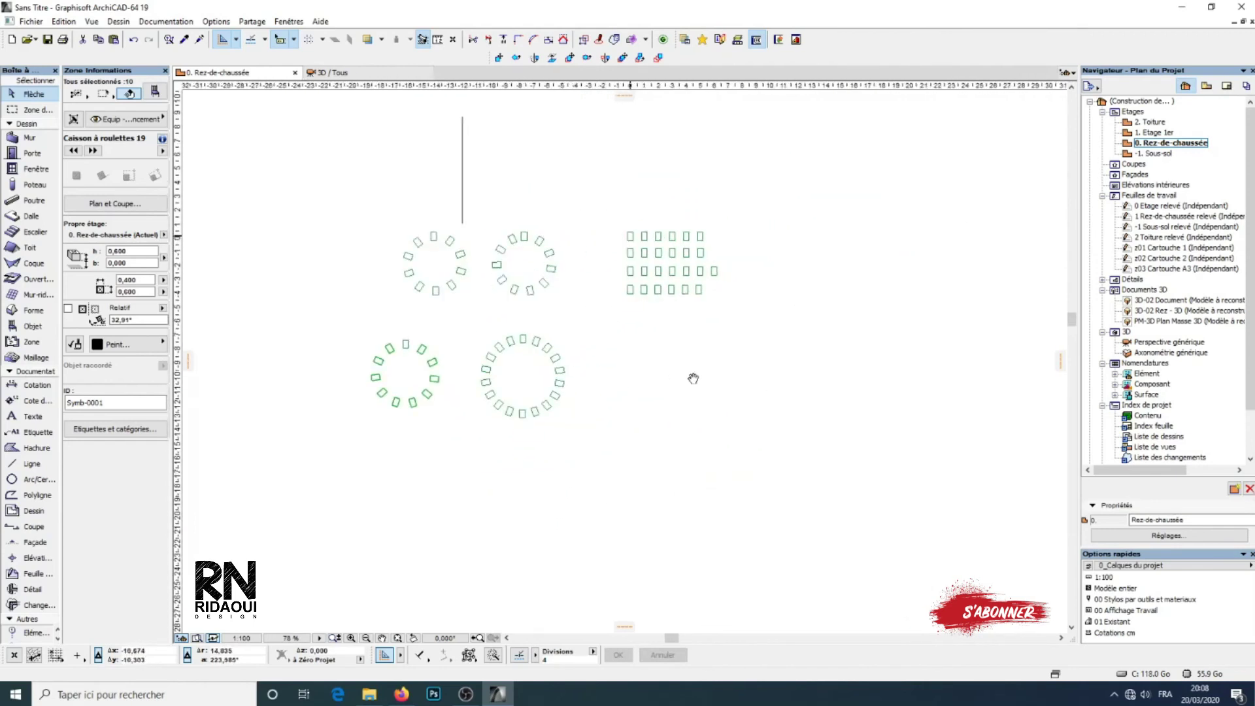
Step: Place a translated copy of the grid's first cabinet about 12.6 m to its right in line with the top row
scroll(551, 359, "up", 1)
left_click(510, 207)
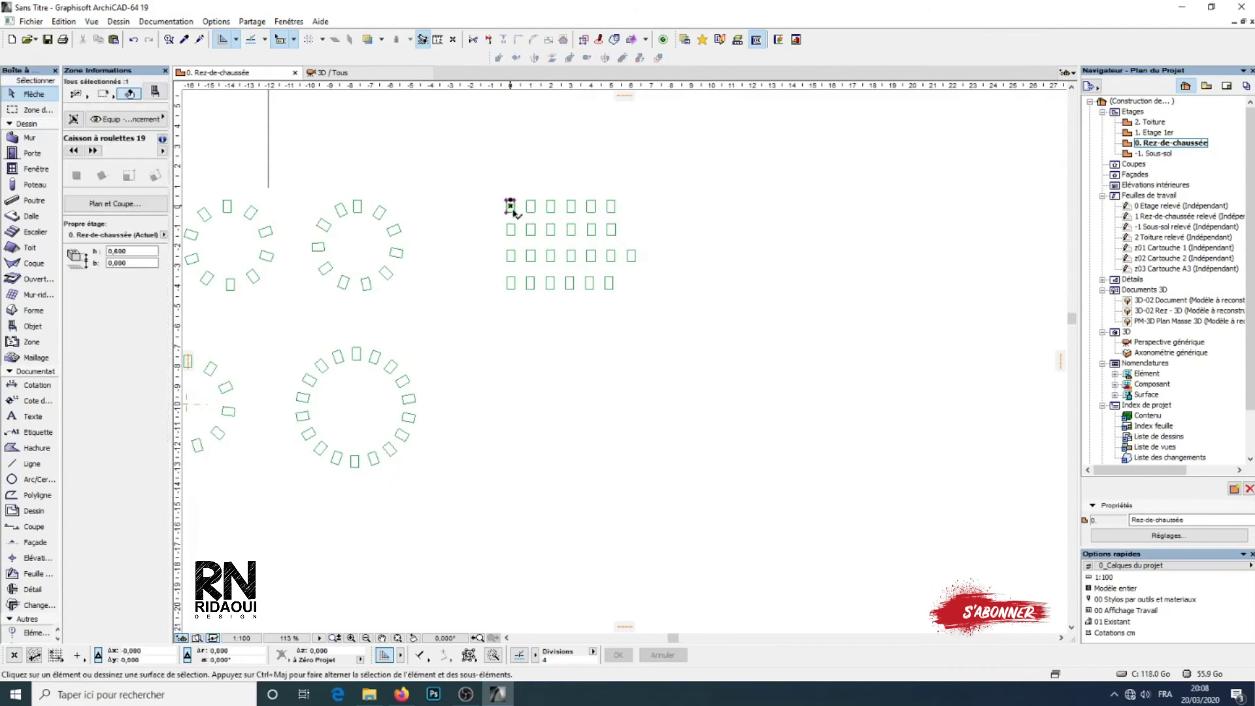
left_click(587, 58)
left_click(509, 202)
left_click(759, 211)
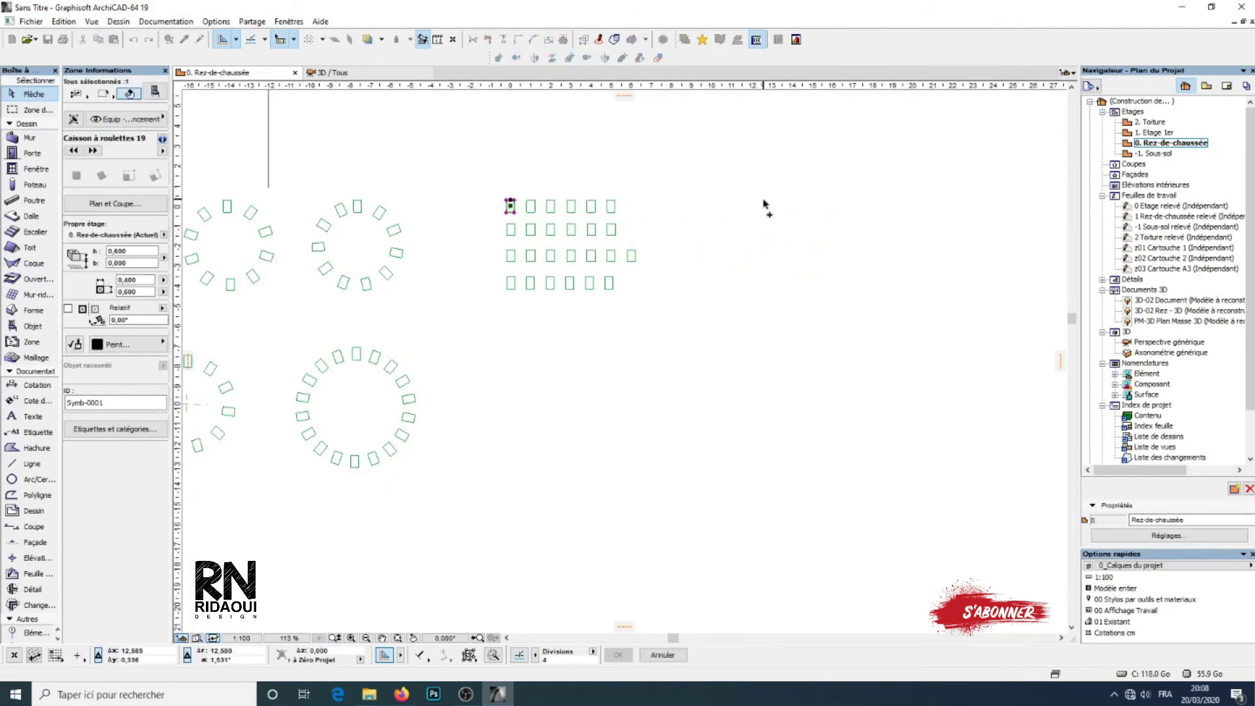
scroll(765, 209, "up", 2)
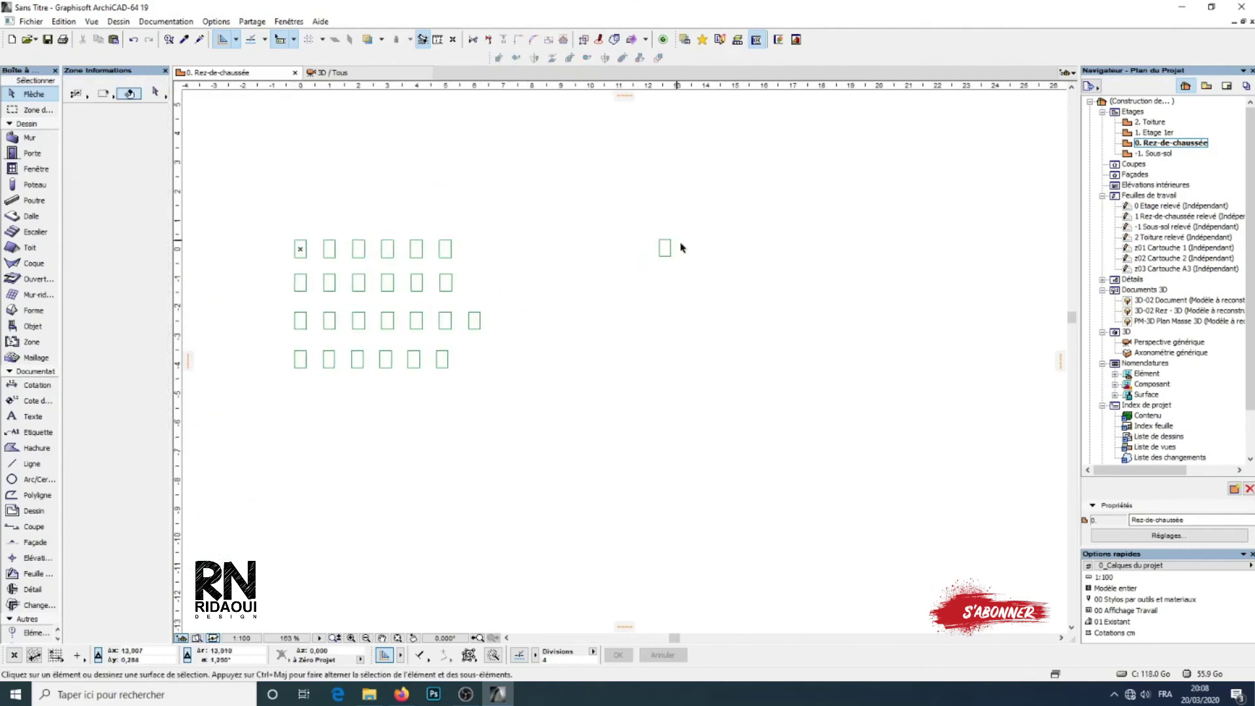
left_click(666, 252)
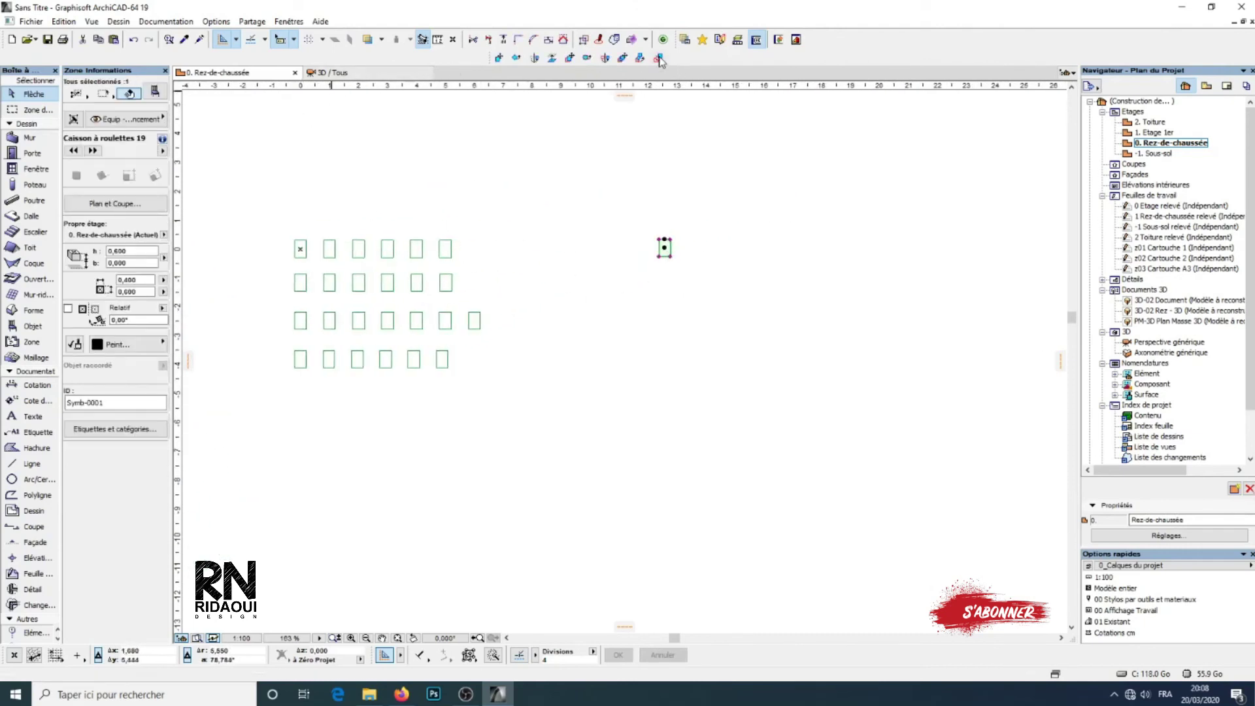
left_click(658, 58)
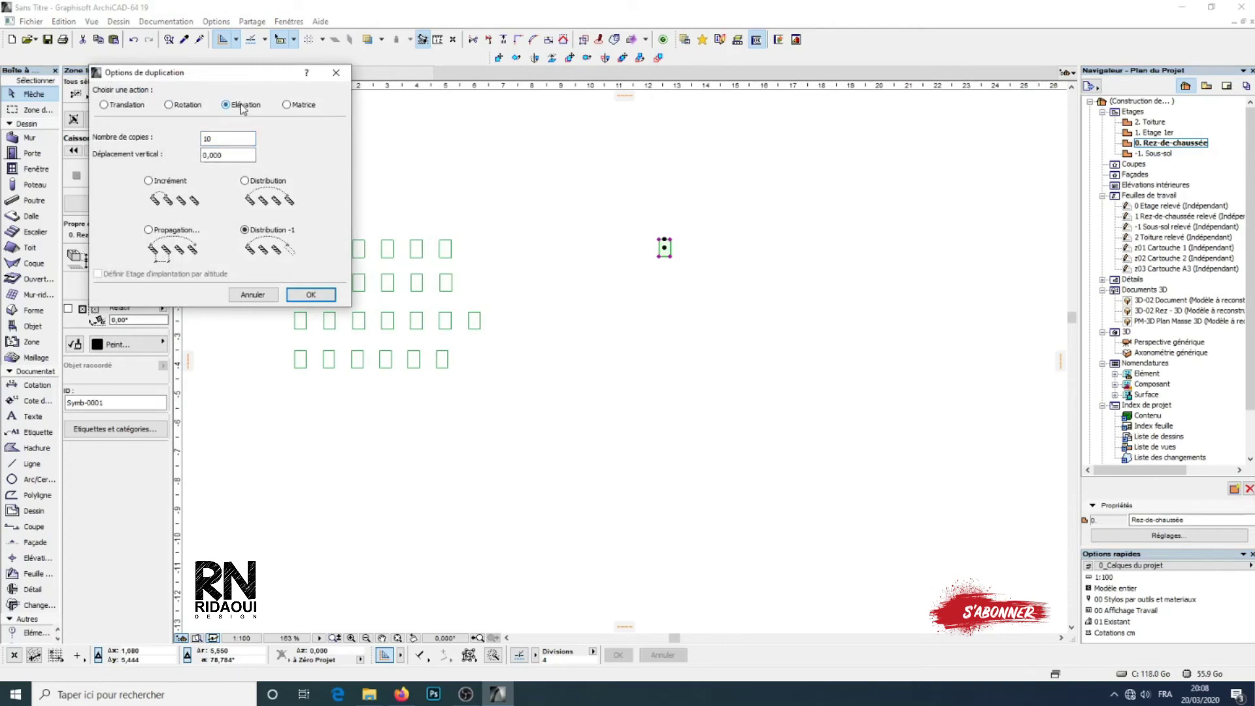
left_click(333, 76)
Step: Switch to the 3D perspective and frame the single cabinet standing apart from the grid
middle_click_drag(621, 272, 375, 111)
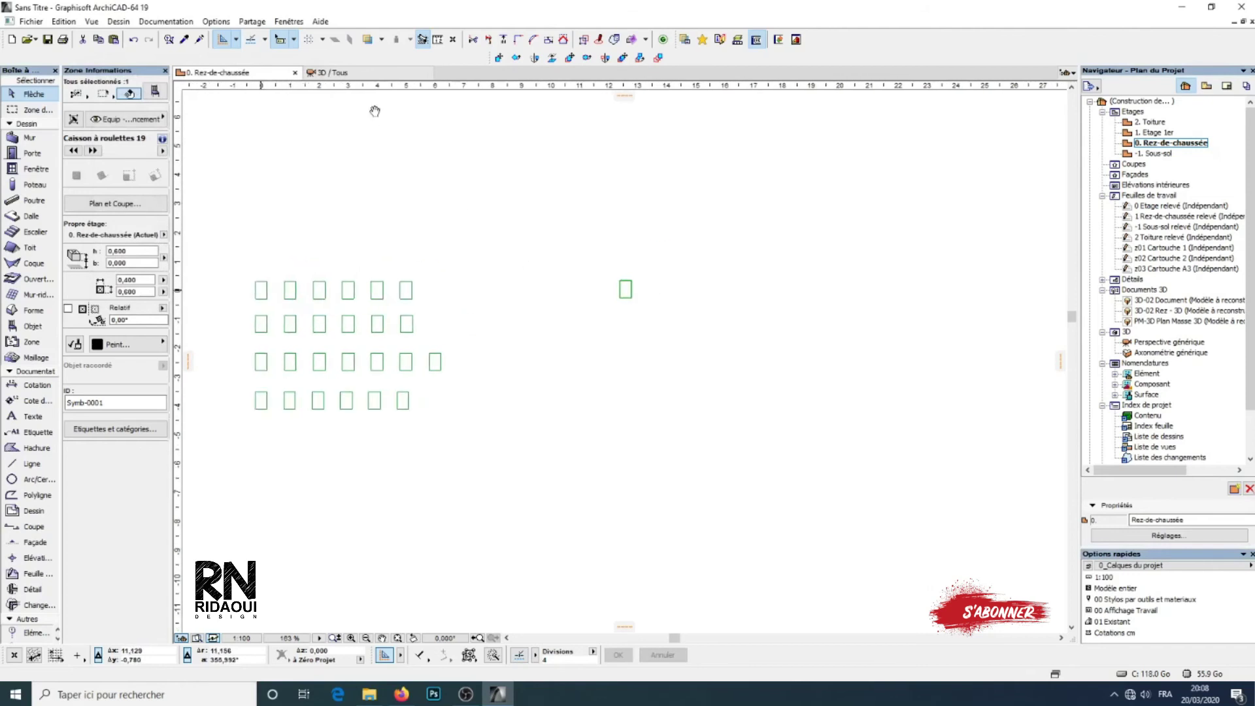
left_click(353, 73)
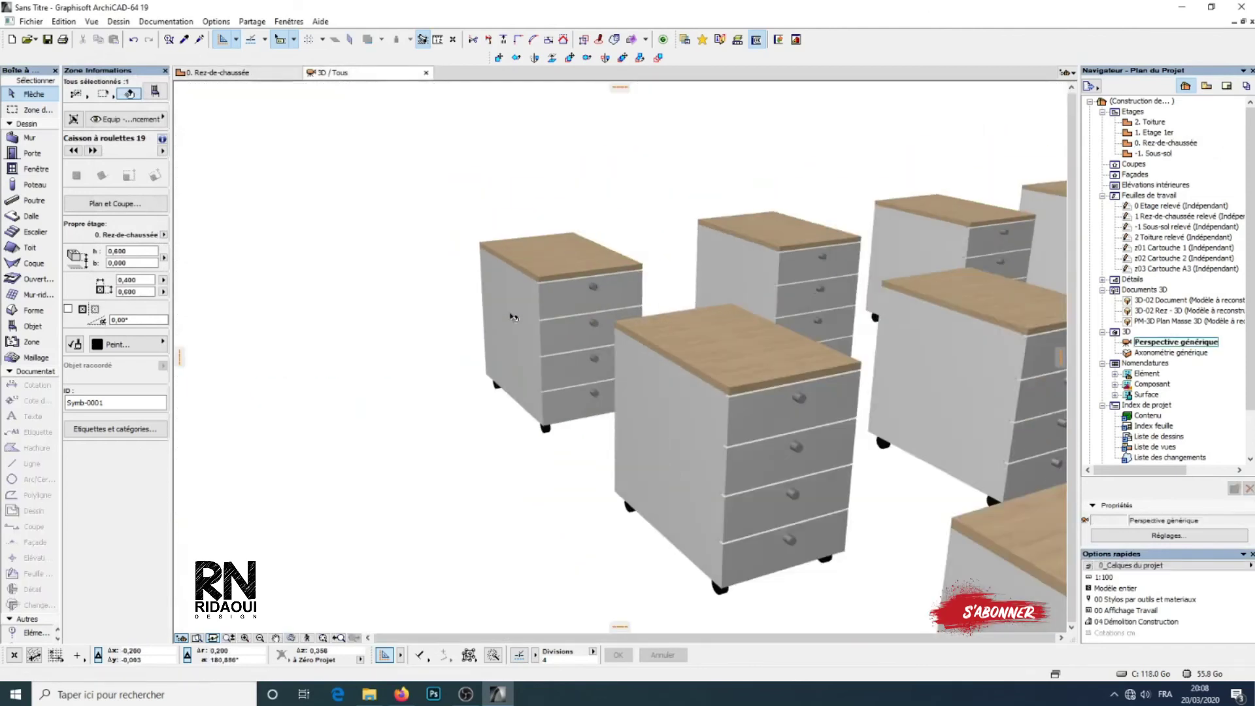
scroll(513, 318, "down", 10)
middle_click_drag(519, 471, 731, 356, "shift")
scroll(688, 356, "up", 5)
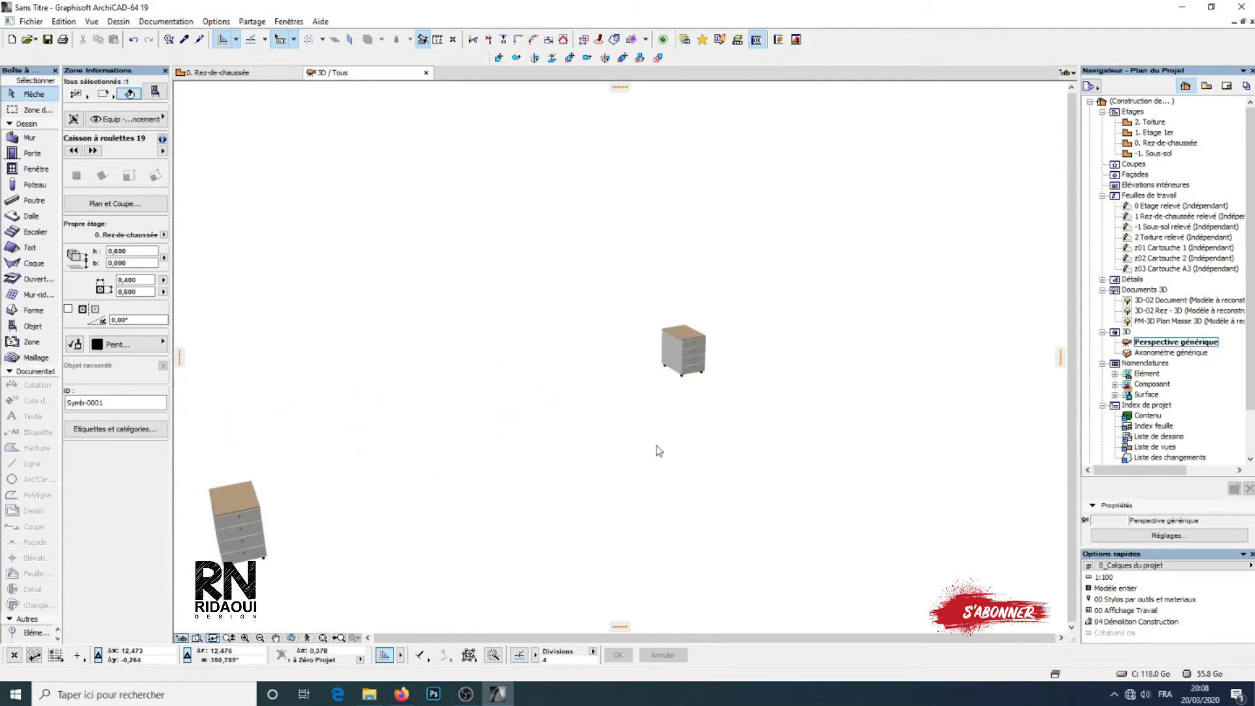
left_click(321, 638)
middle_click_drag(583, 505, 449, 392, "shift")
scroll(611, 390, "up", 5)
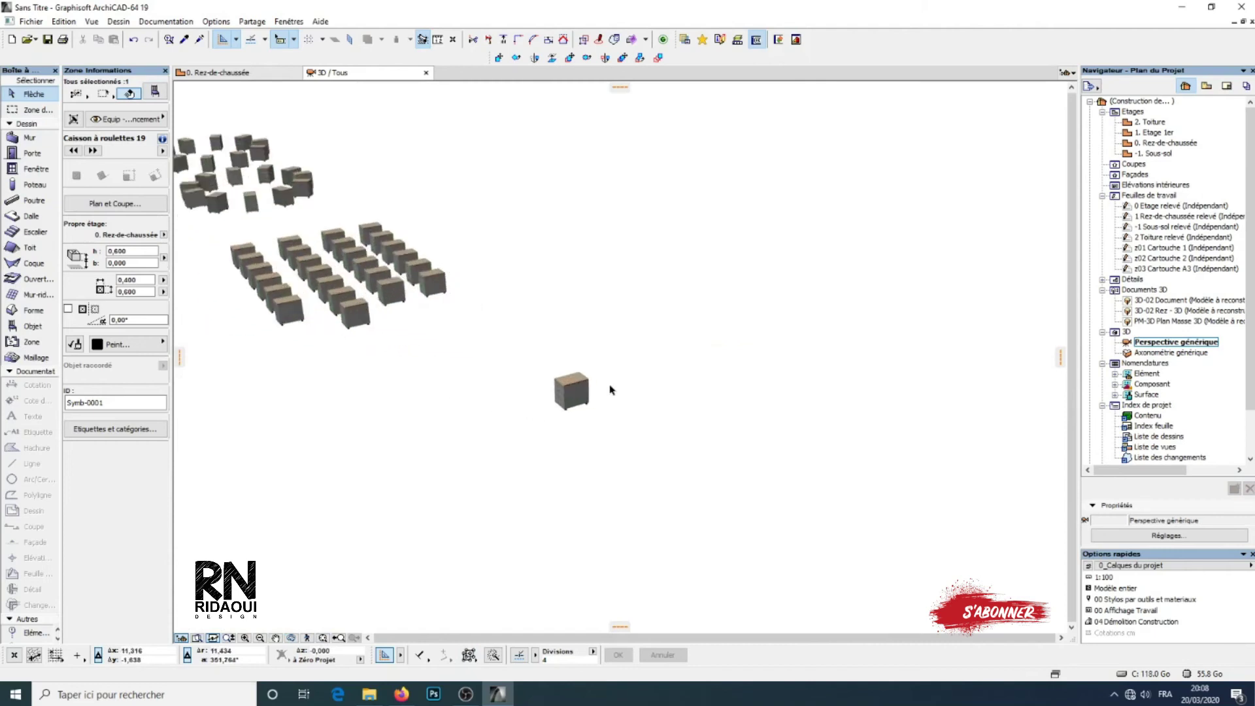
scroll(612, 390, "up", 3)
scroll(569, 405, "down", 2)
Step: Duplicate the single cabinet vertically in 3D using Elévation, Incrément and 5 copies, with an altitude step of about 1.08 m
left_click(558, 410)
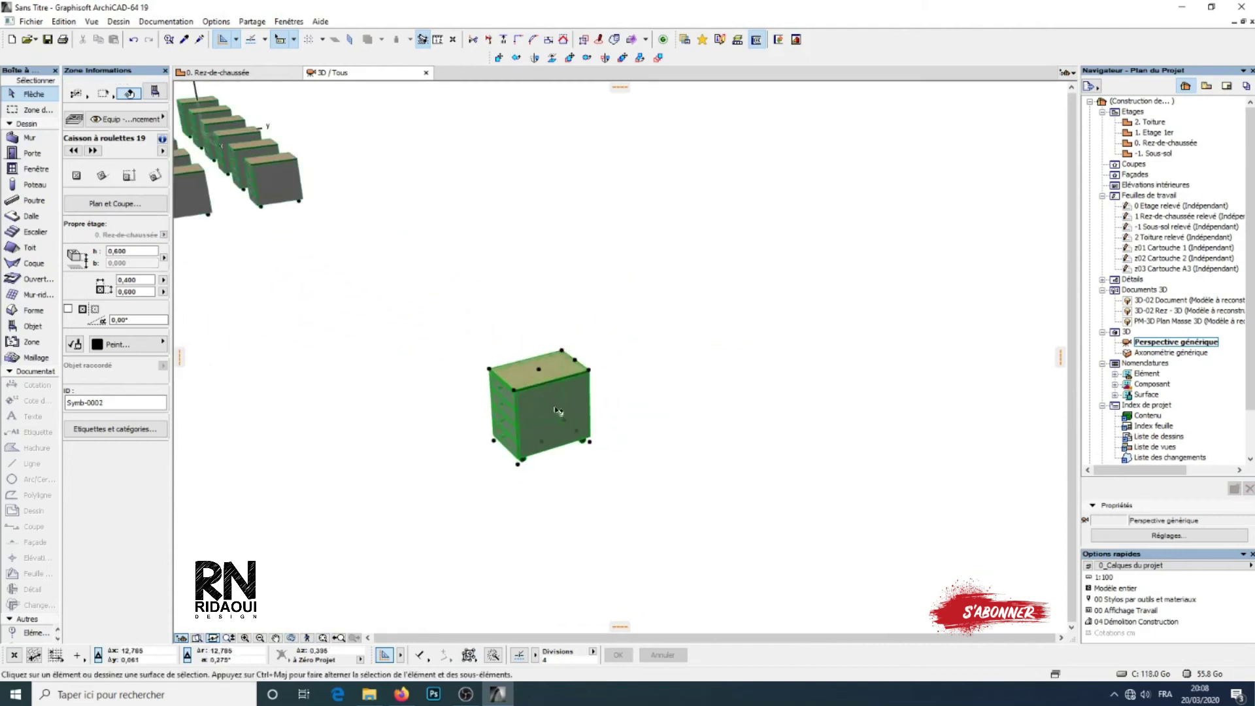
left_click(582, 469)
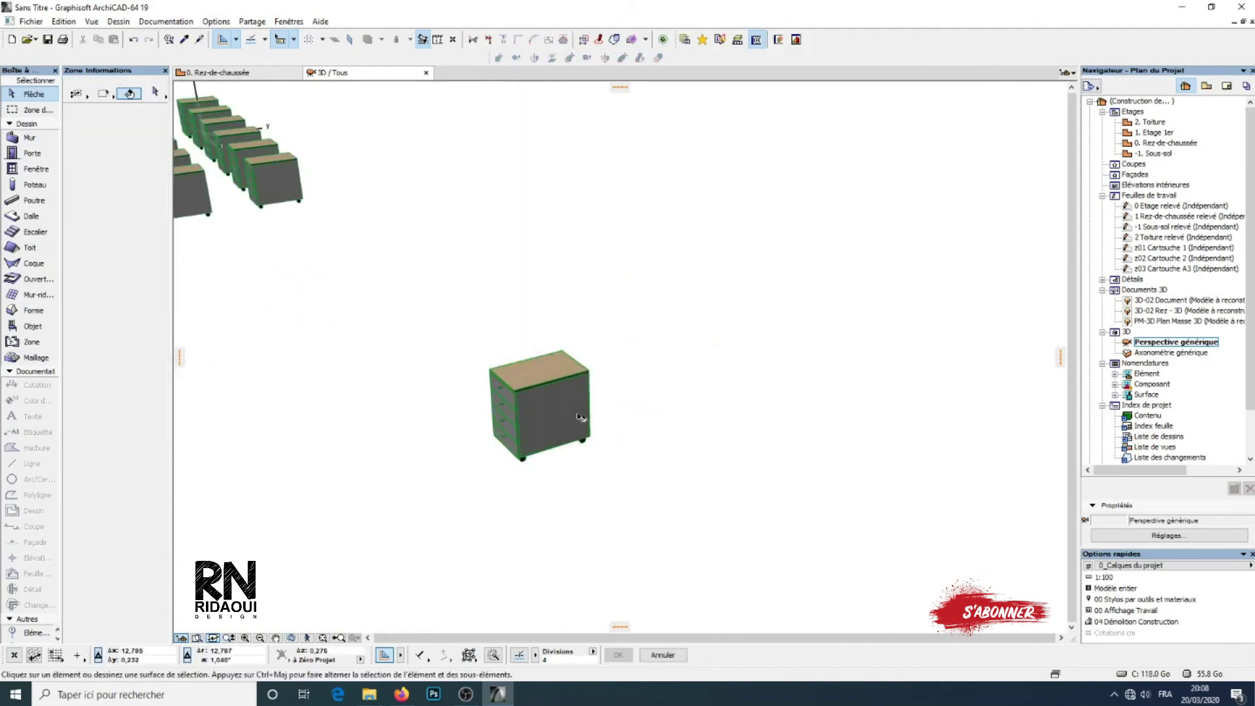
left_click(580, 417)
left_click(660, 58)
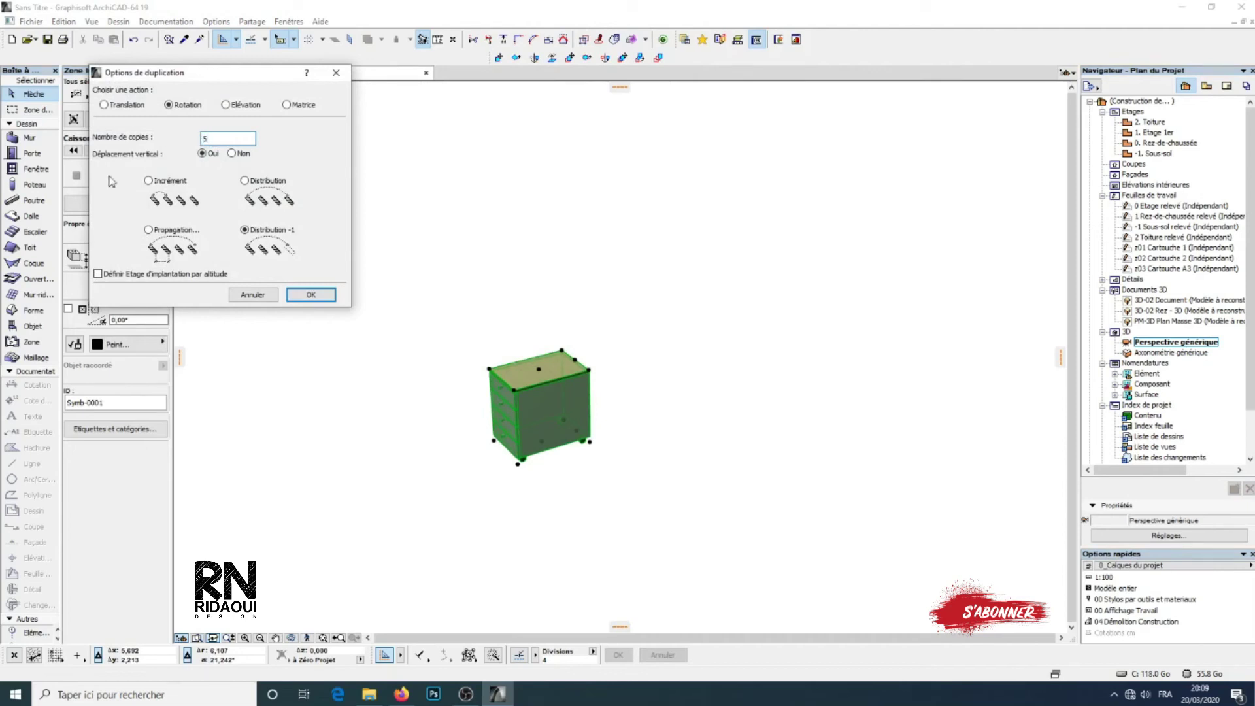
left_click(309, 295)
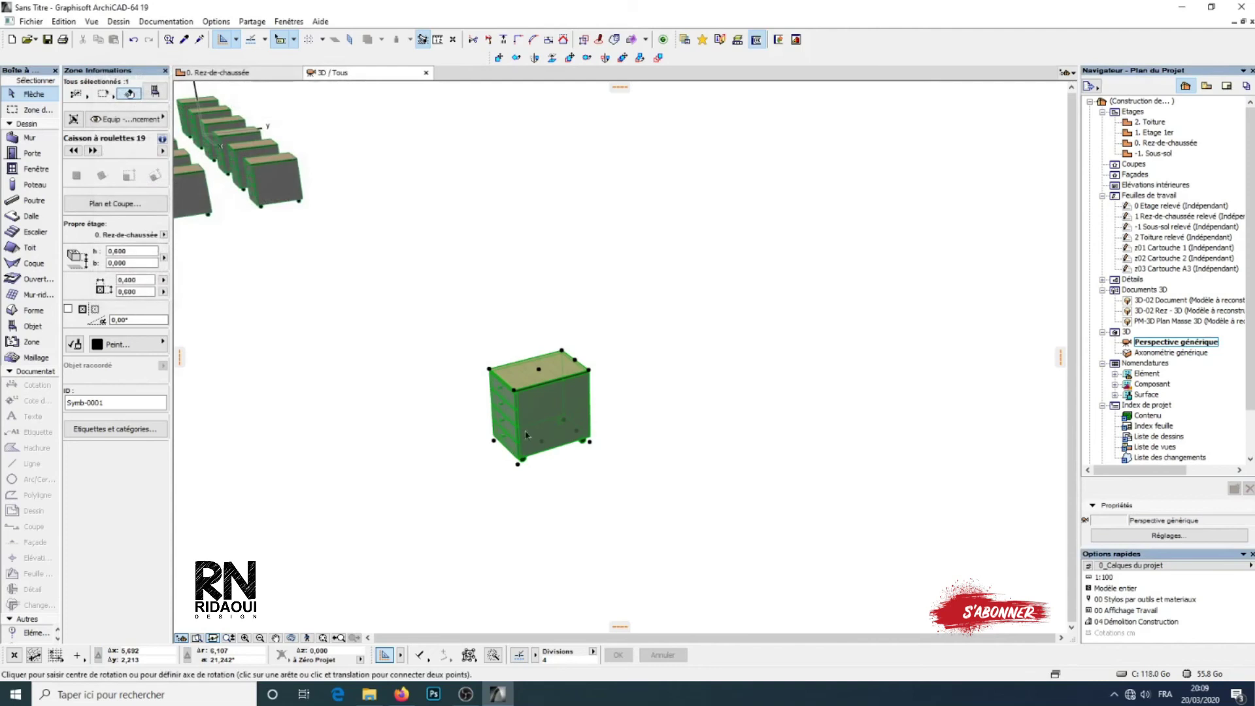
left_click(658, 59)
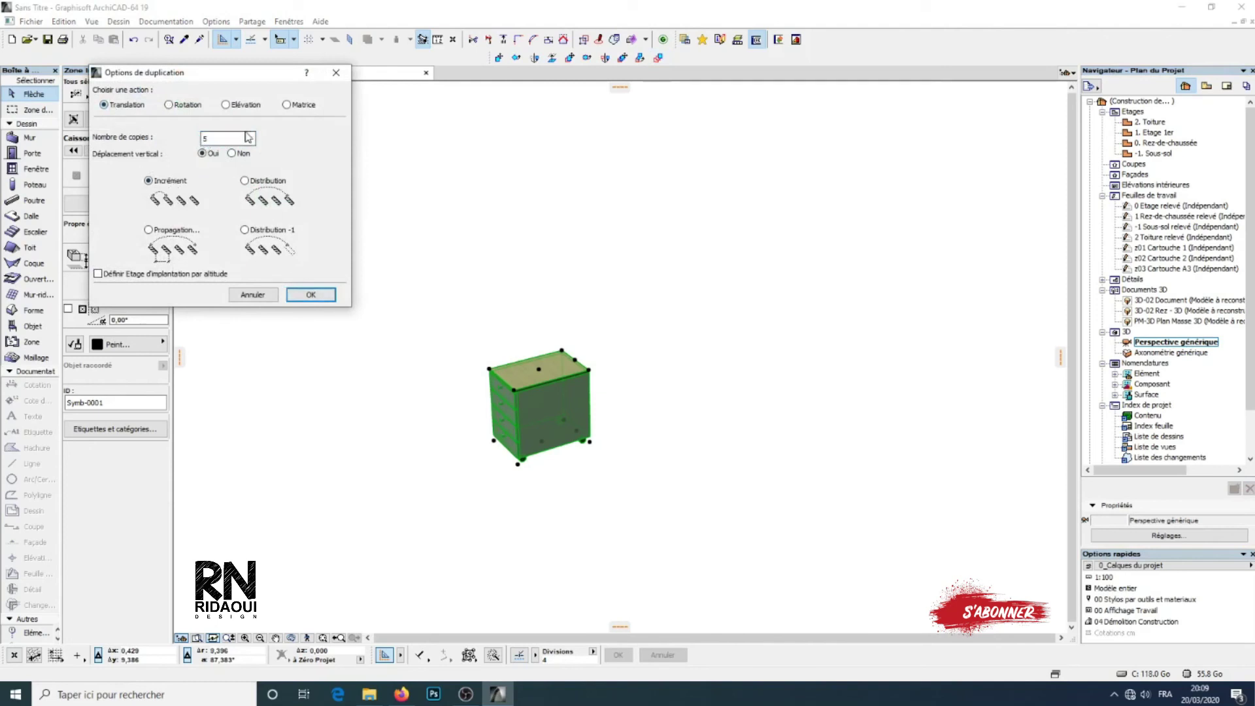
left_click(313, 295)
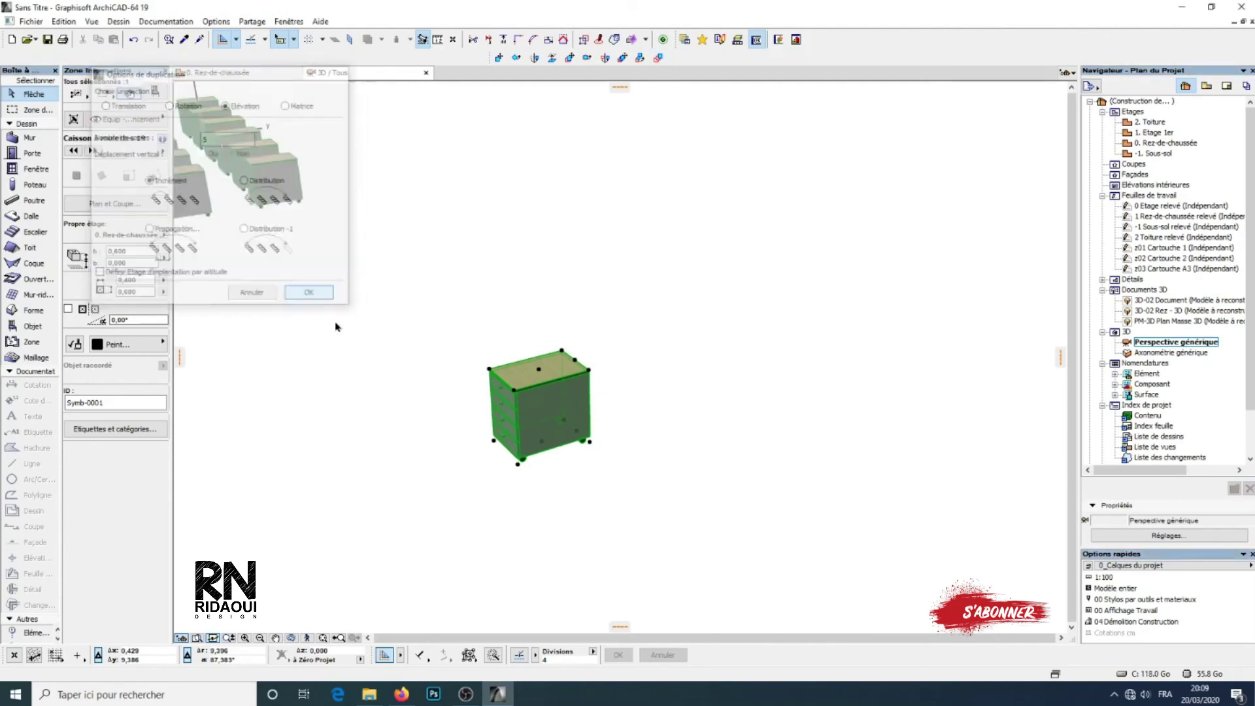
left_click(523, 465)
scroll(519, 353, "down", 2)
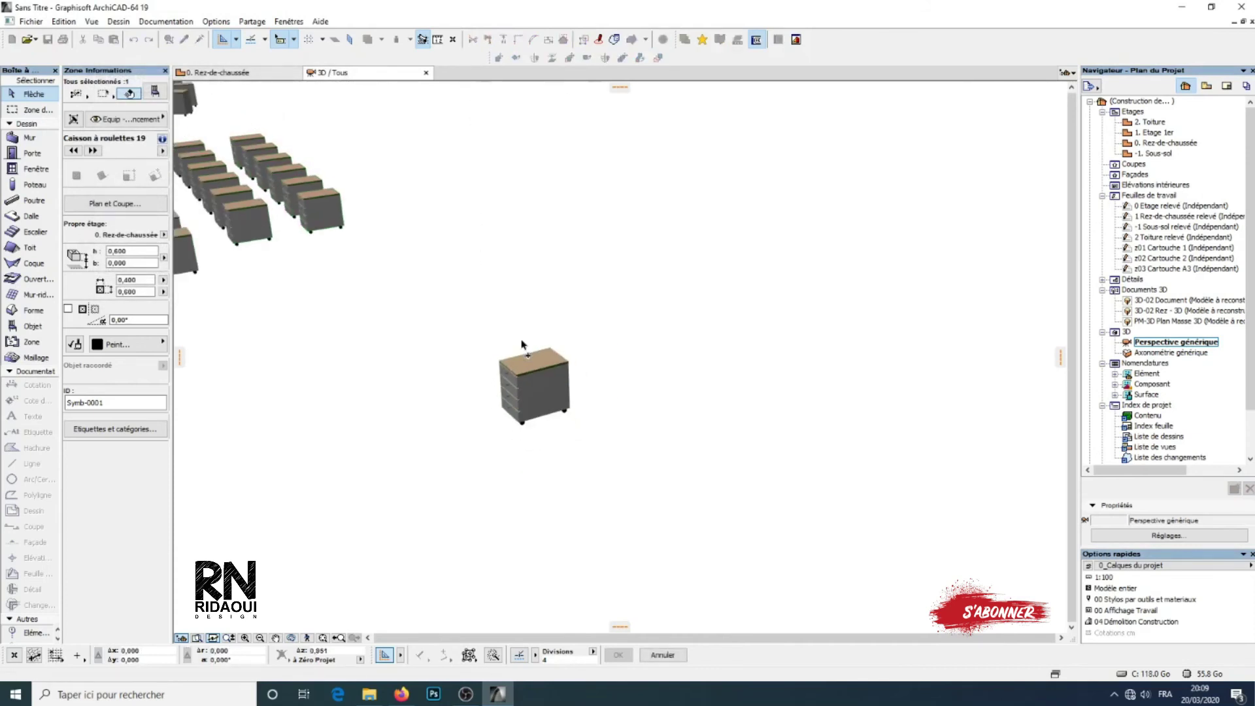
scroll(523, 345, "down", 1)
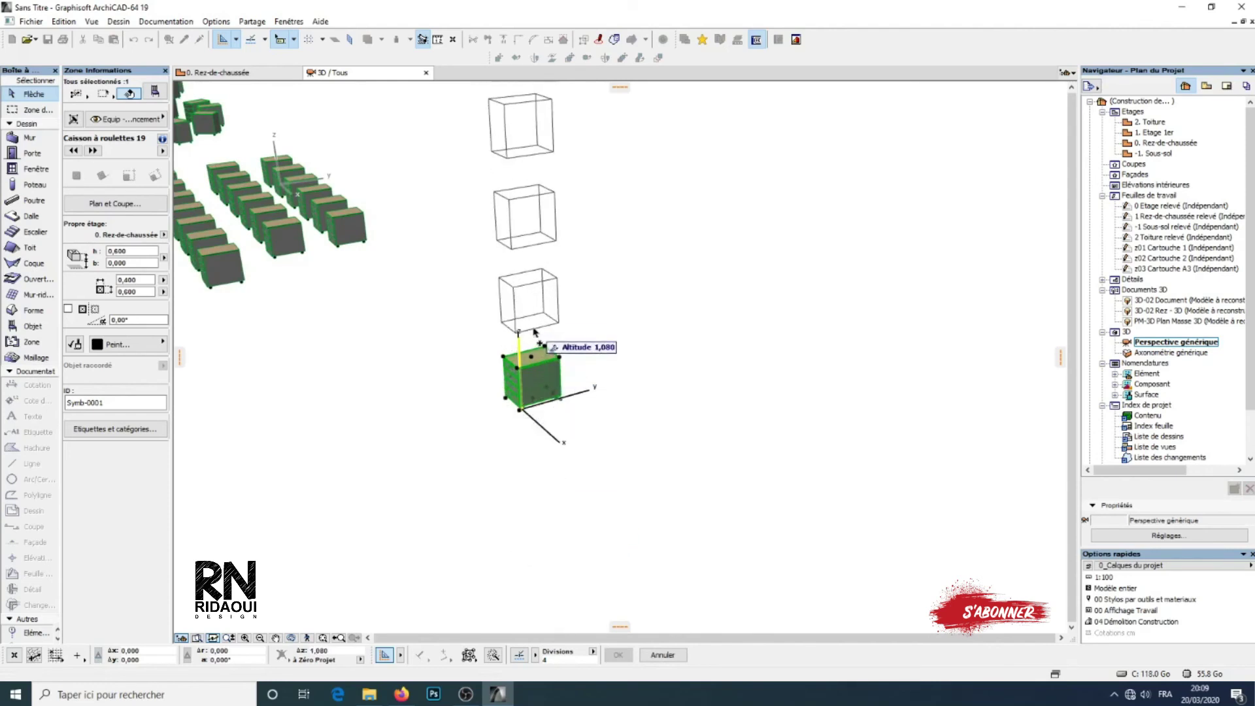
left_click(533, 336)
Step: Examine the vertical stack of cabinets from several 3D angles and review its Elévation duplication options
scroll(523, 327, "down", 4)
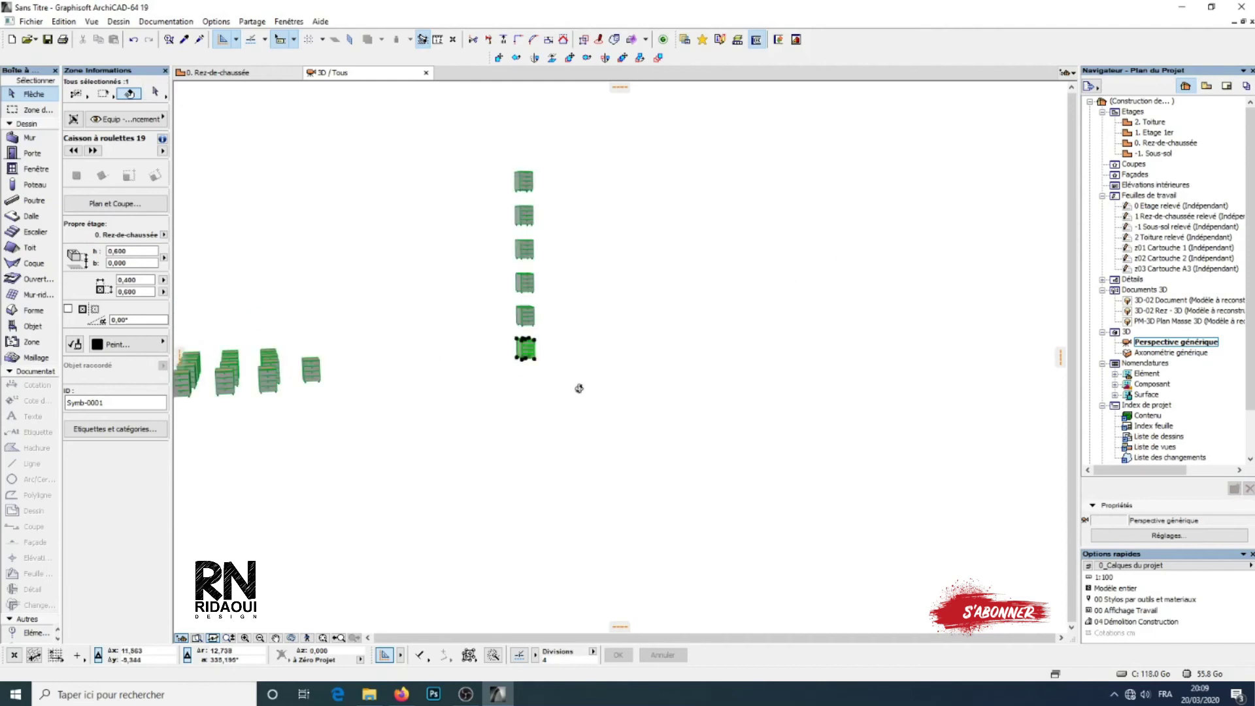
left_click_drag(498, 312, 501, 429)
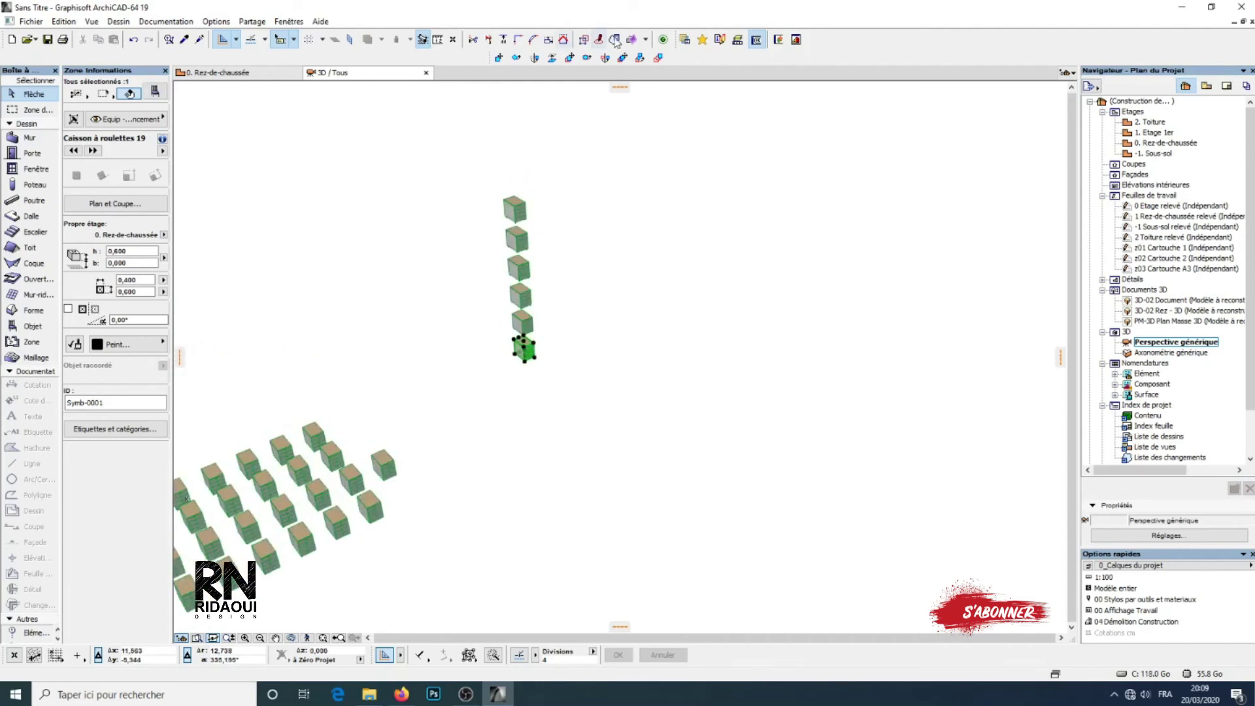
left_click_drag(592, 312, 653, 294)
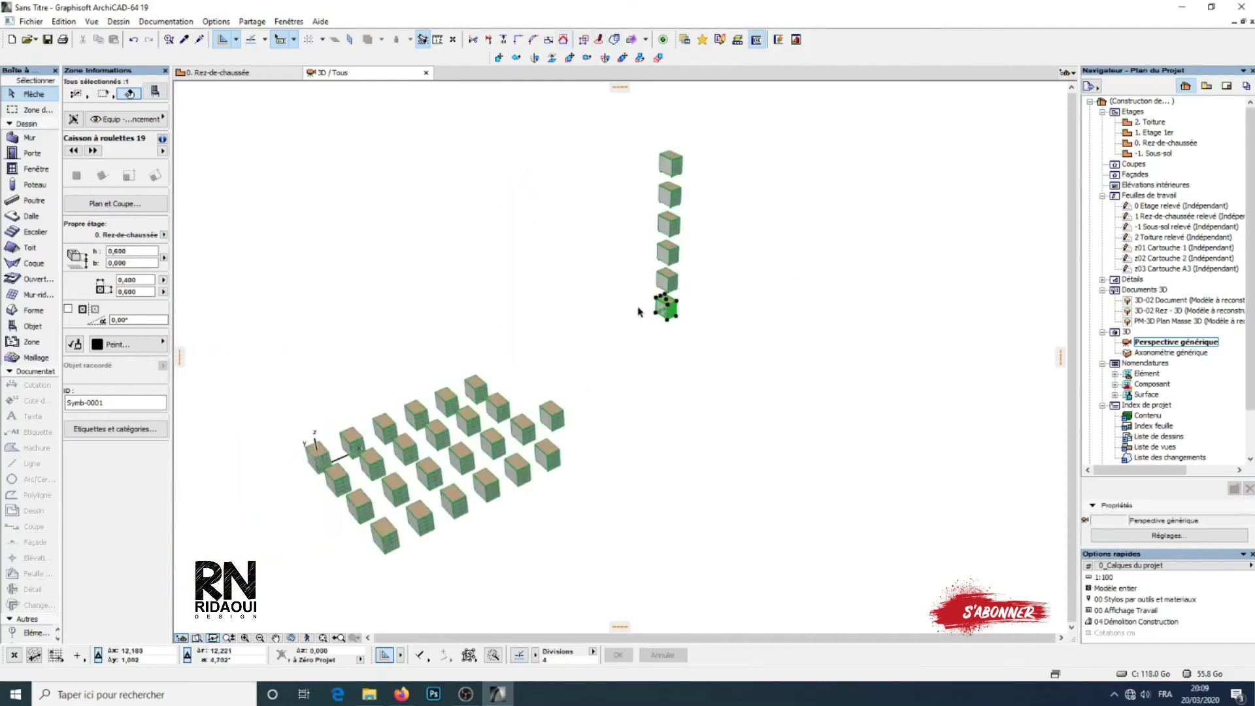
left_click(658, 58)
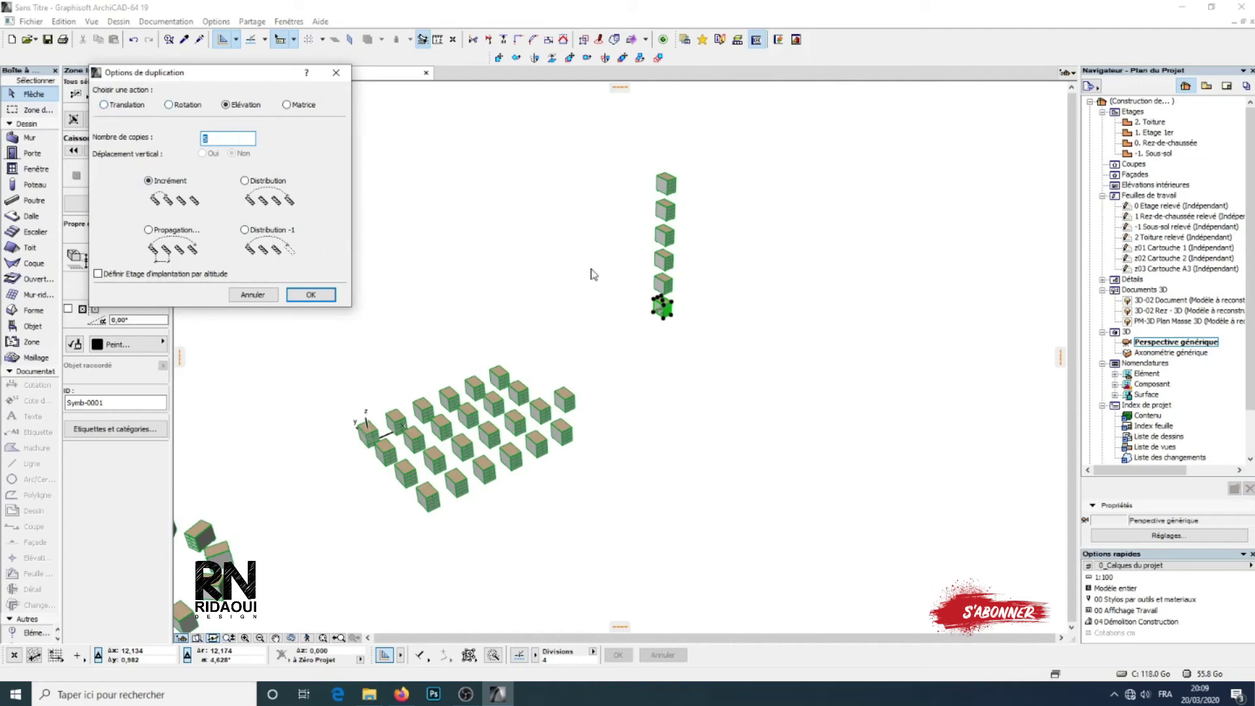
left_click(311, 294)
scroll(700, 268, "down", 3)
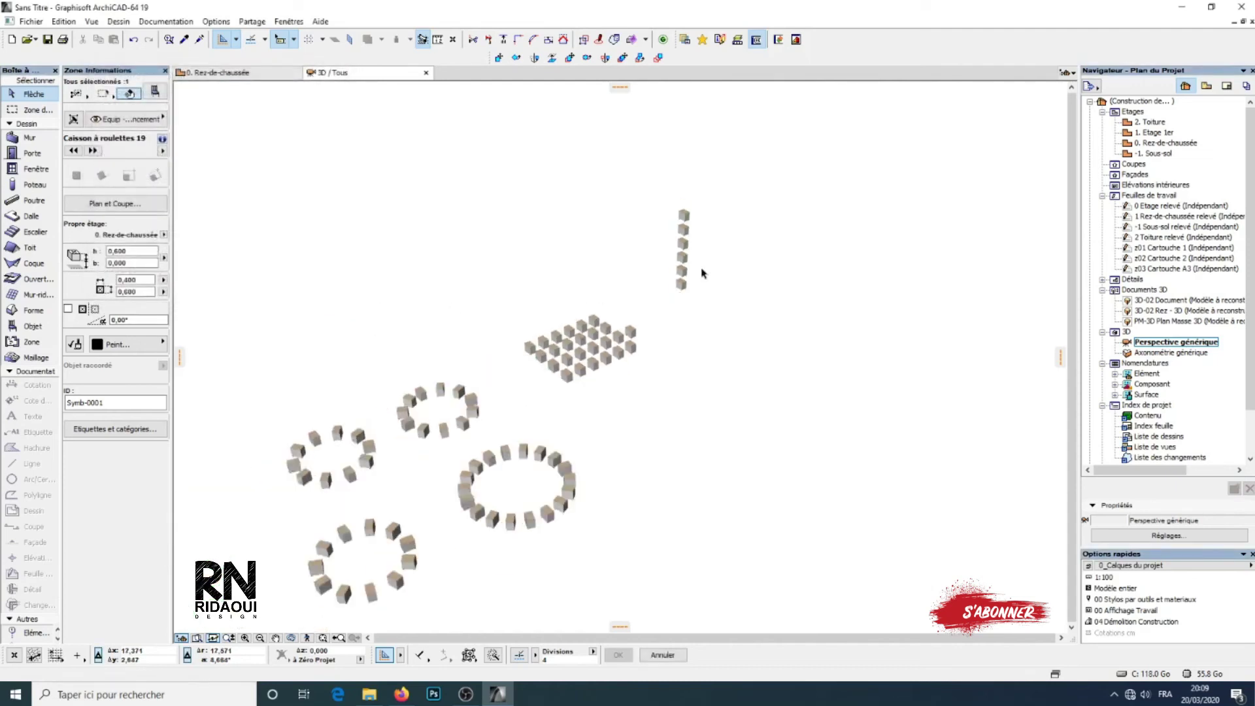
Step: Return to the Rez-de-chaussée floor plan with the cabinet deselected and show the grid and circular arrangements
key("F2")
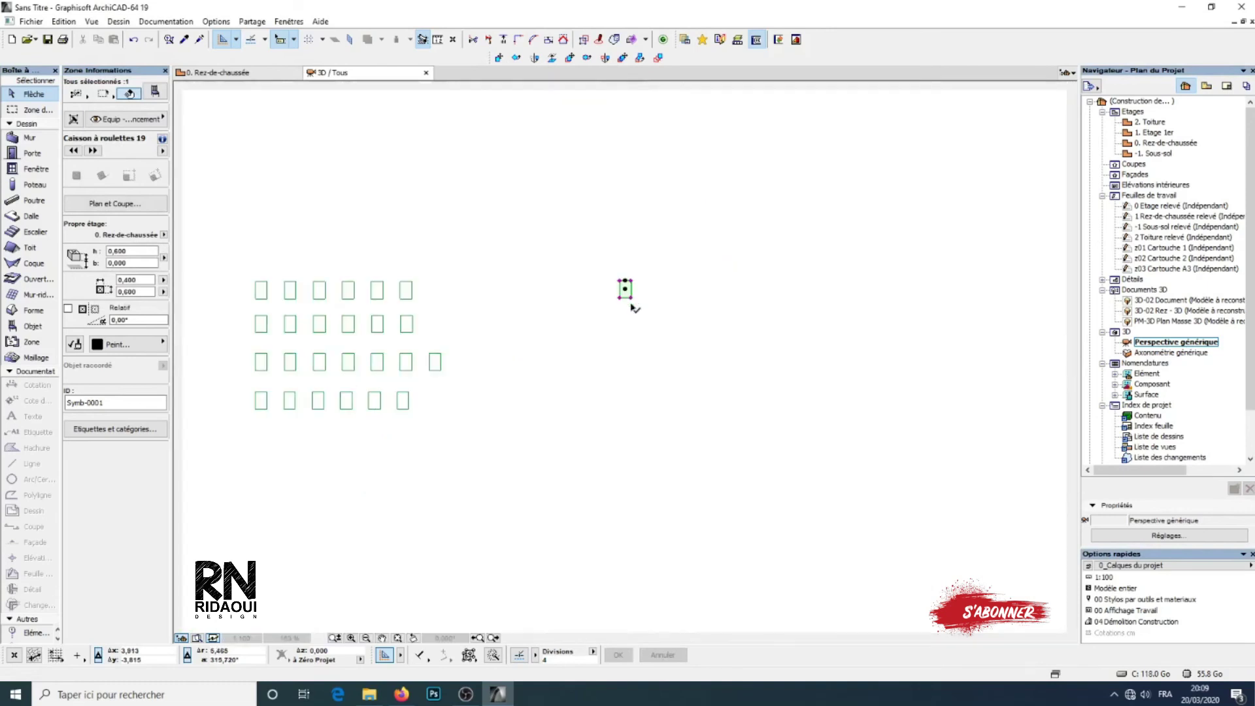
middle_click_drag(550, 300, 702, 169)
scroll(688, 225, "down", 3)
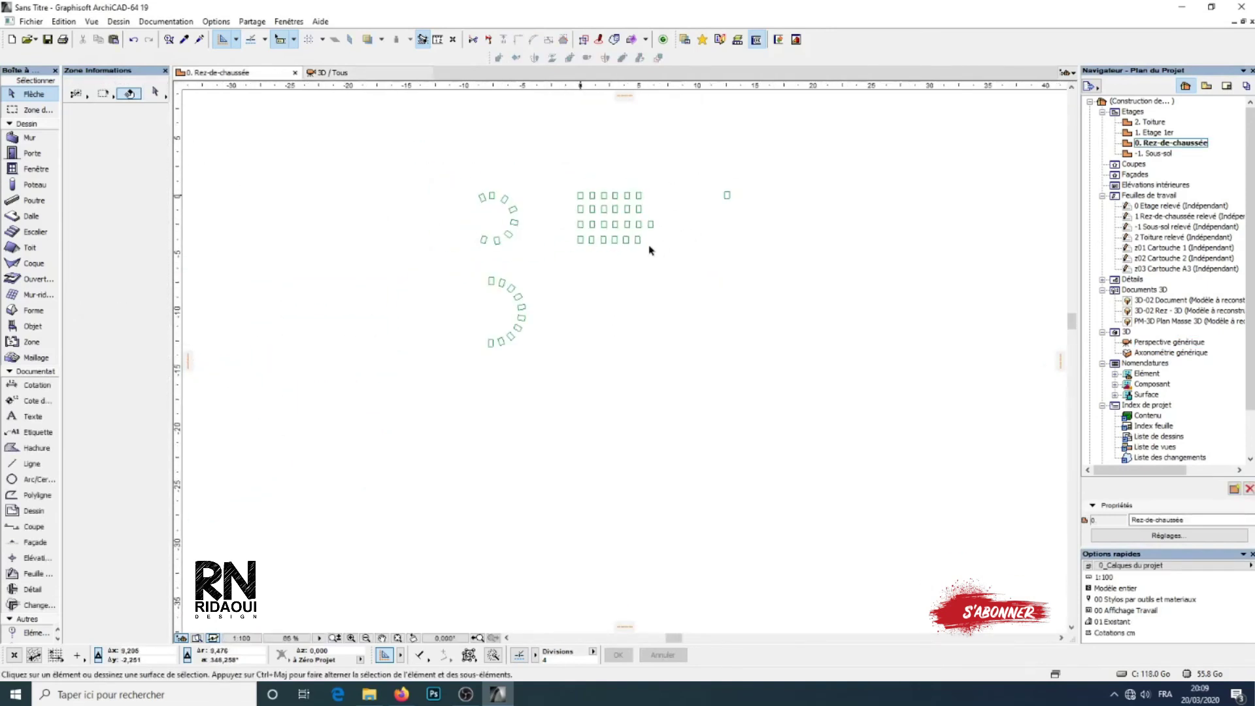
Step: Delete the circular arrangements, the stand-alone cabinet and all grid cabinets except the grid's first column
scroll(742, 179, "up", 1)
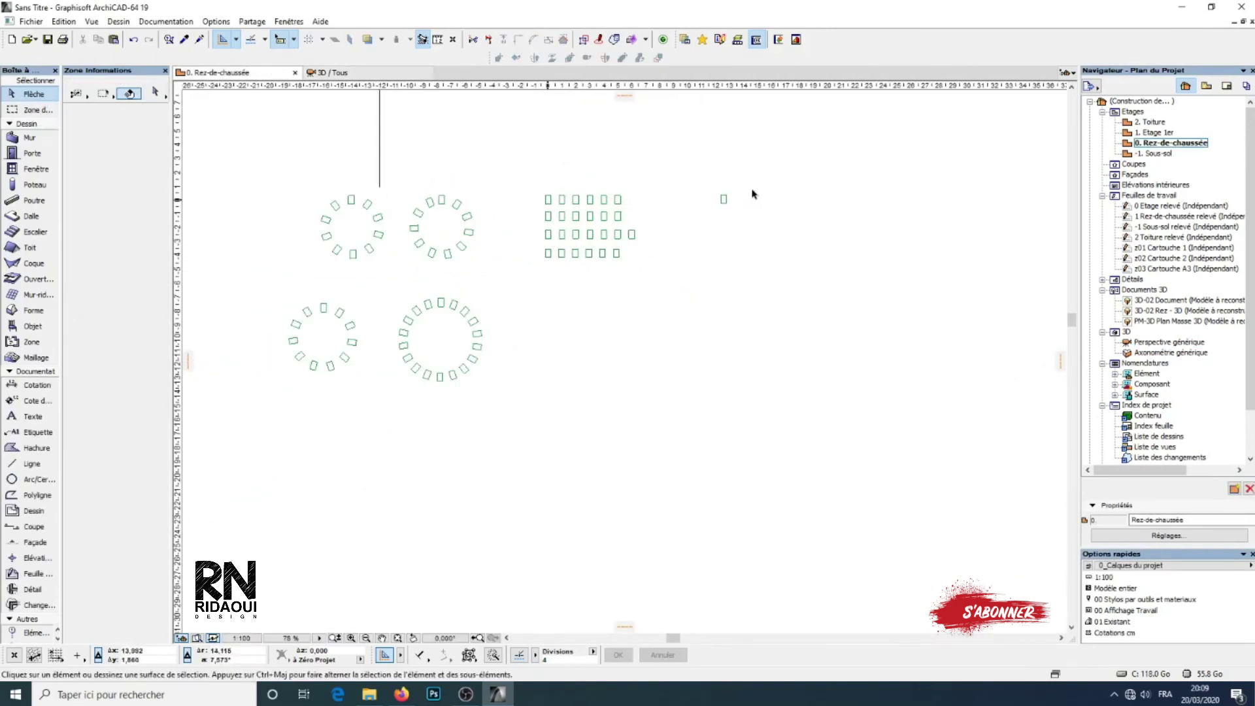
left_click(760, 172)
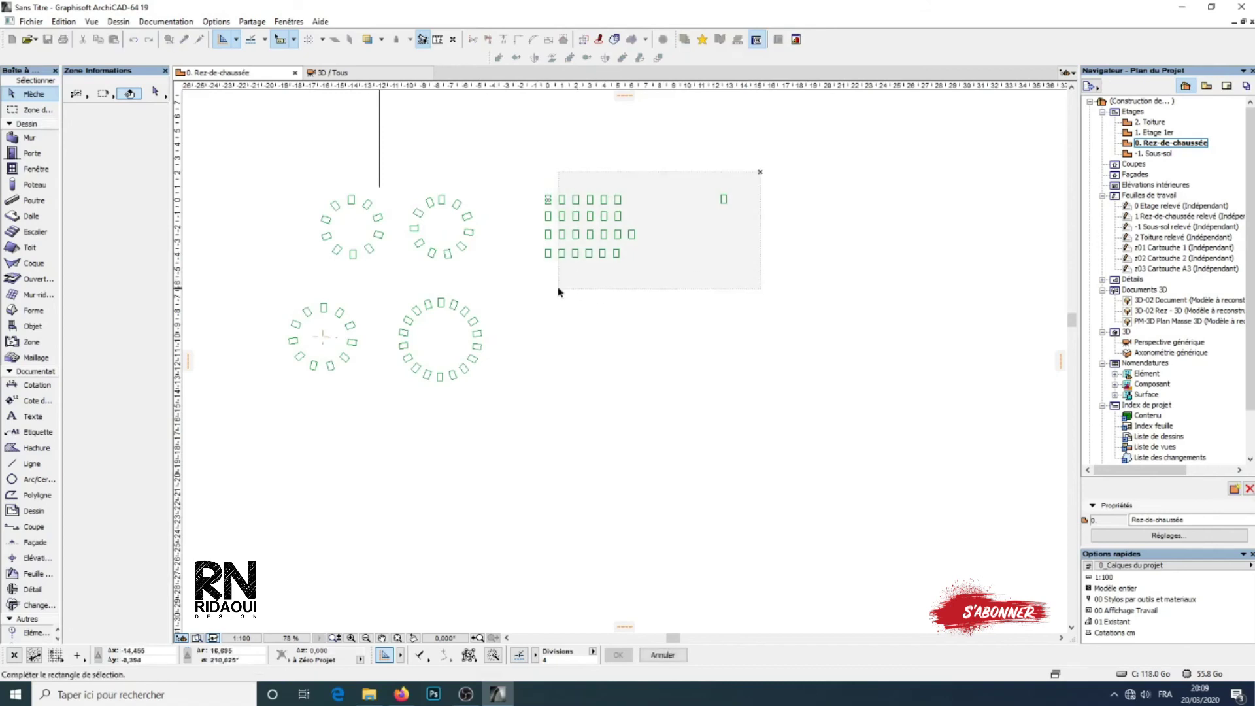
left_click(559, 289)
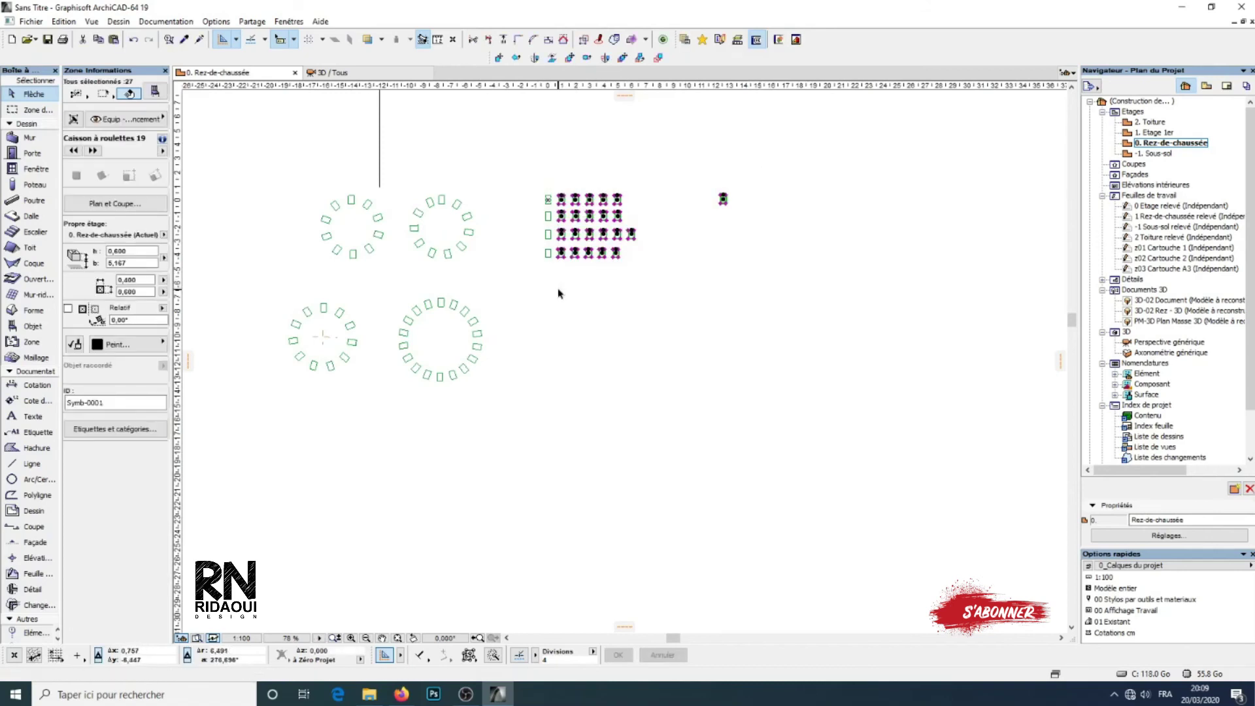
key("Delete")
left_click(513, 176)
left_click(215, 426)
key("Delete")
scroll(495, 366, "up", 5)
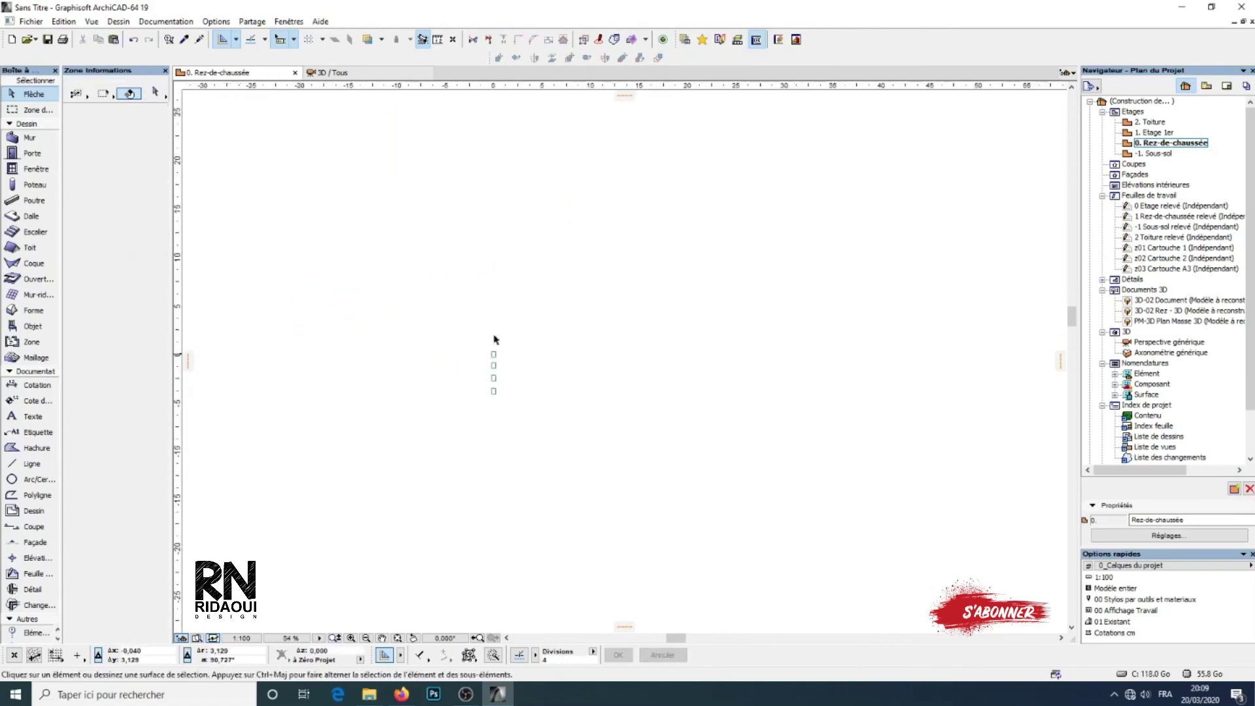
Step: Delete the copies in the remaining column so that only the cabinet at the origin is kept
left_click(516, 271)
left_click(429, 456)
key("Delete")
scroll(419, 233, "up", 2)
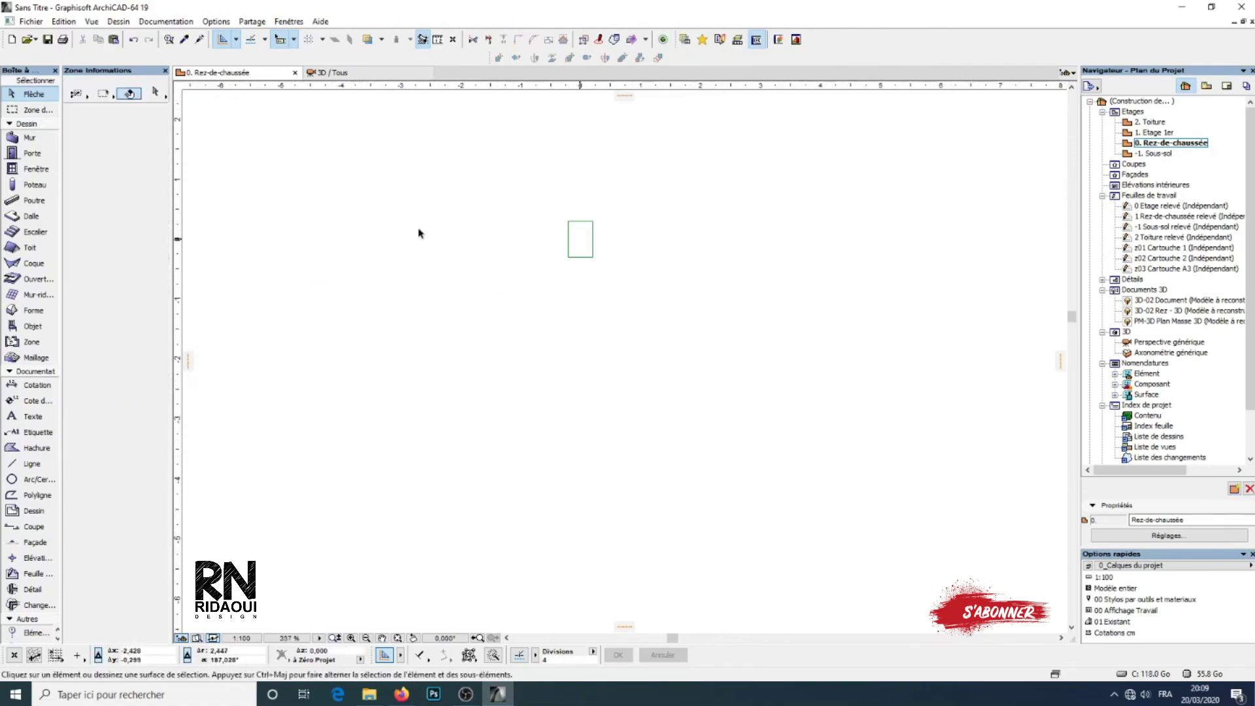
Step: Duplicate the cabinet with Matrice and Incrément, 5 copies about 1.15 m apart horizontally and 2 about 1.1 m apart downward in plan
left_click(580, 251)
left_click(658, 58)
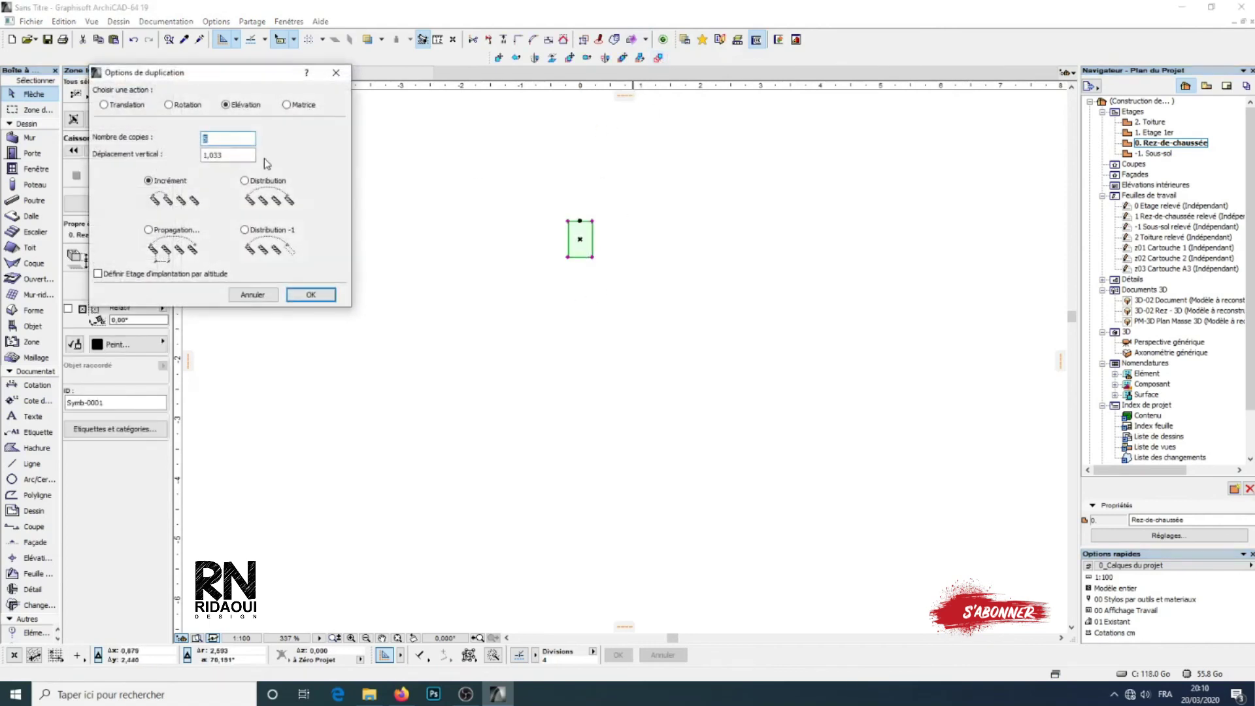
left_click(287, 106)
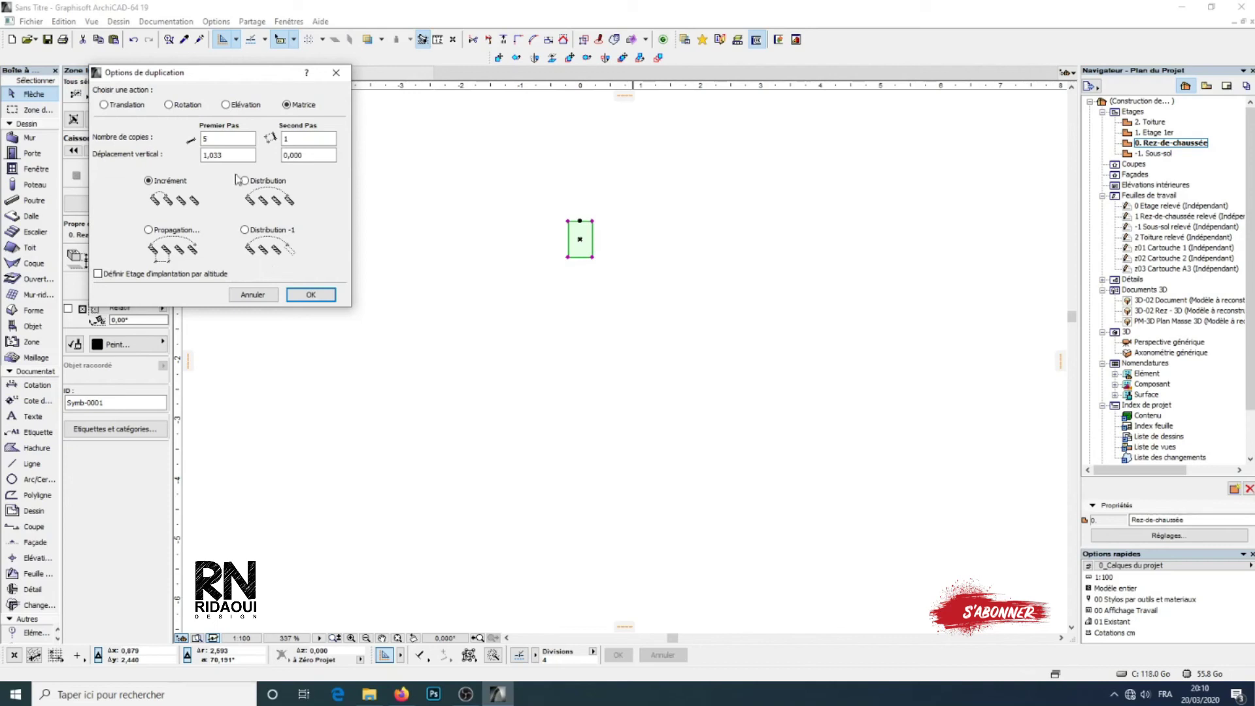
left_click_drag(244, 78, 316, 135)
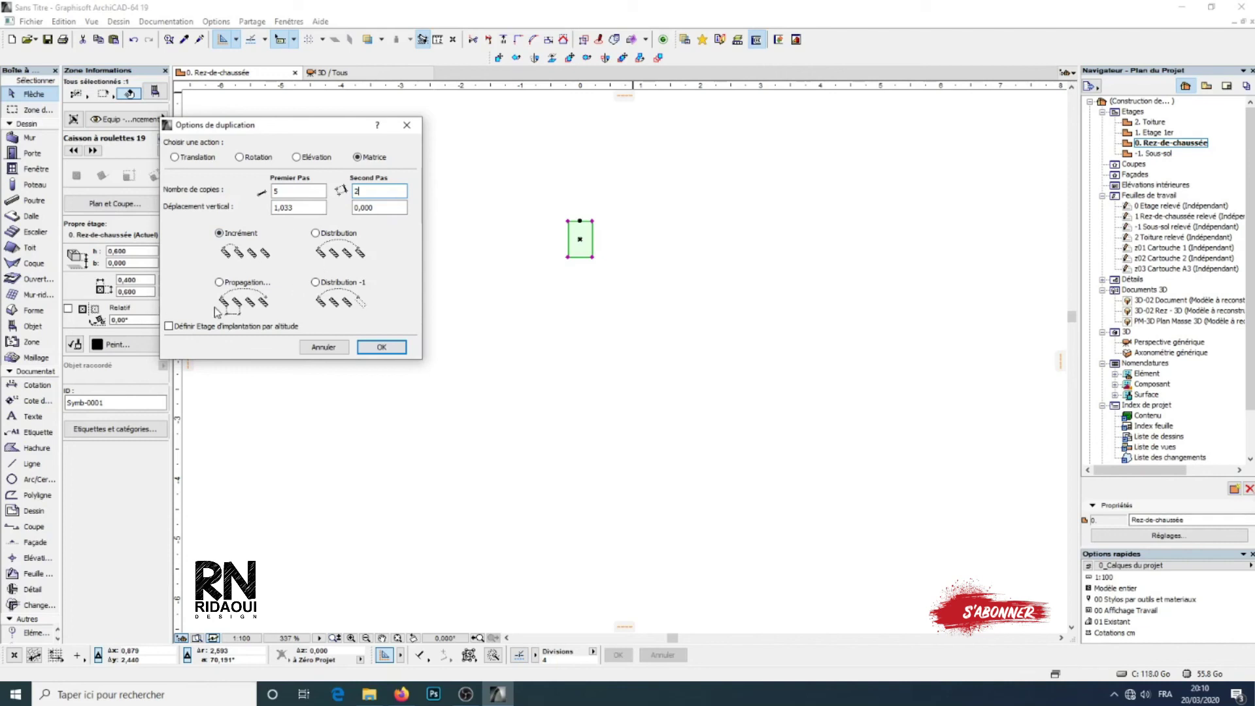
left_click(381, 347)
left_click(586, 240)
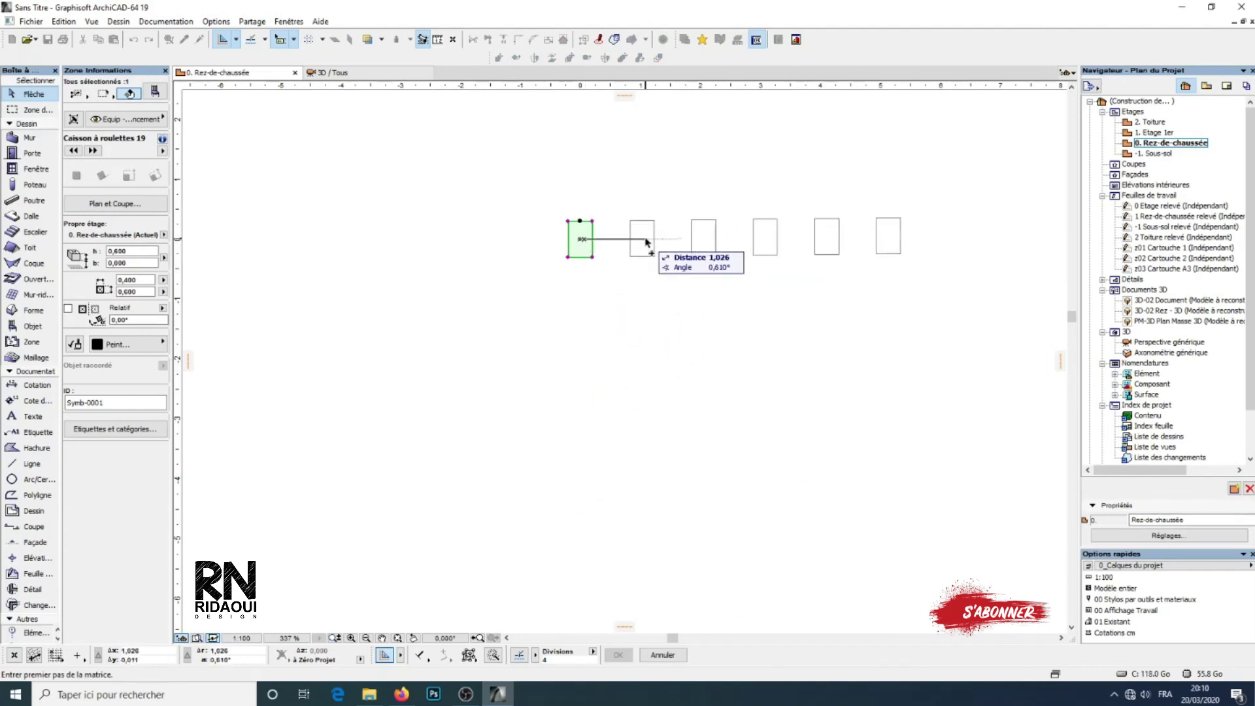
left_click(654, 246)
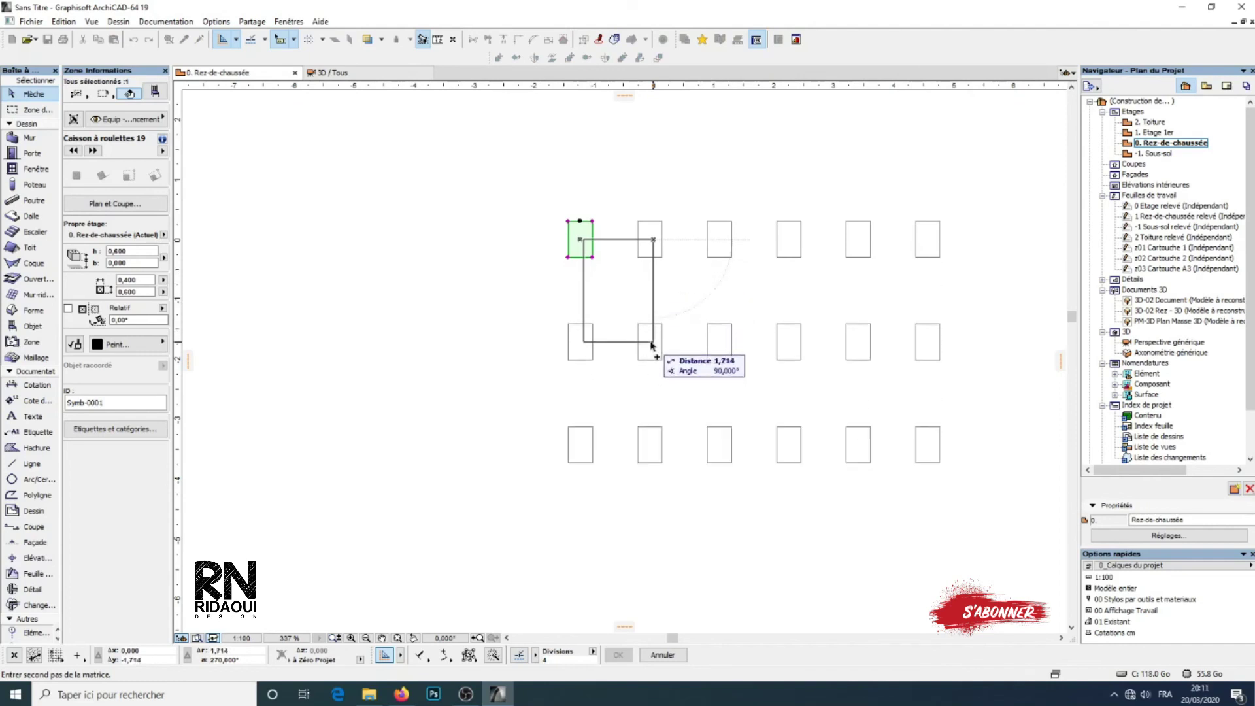
left_click(650, 307)
scroll(627, 330, "down", 3)
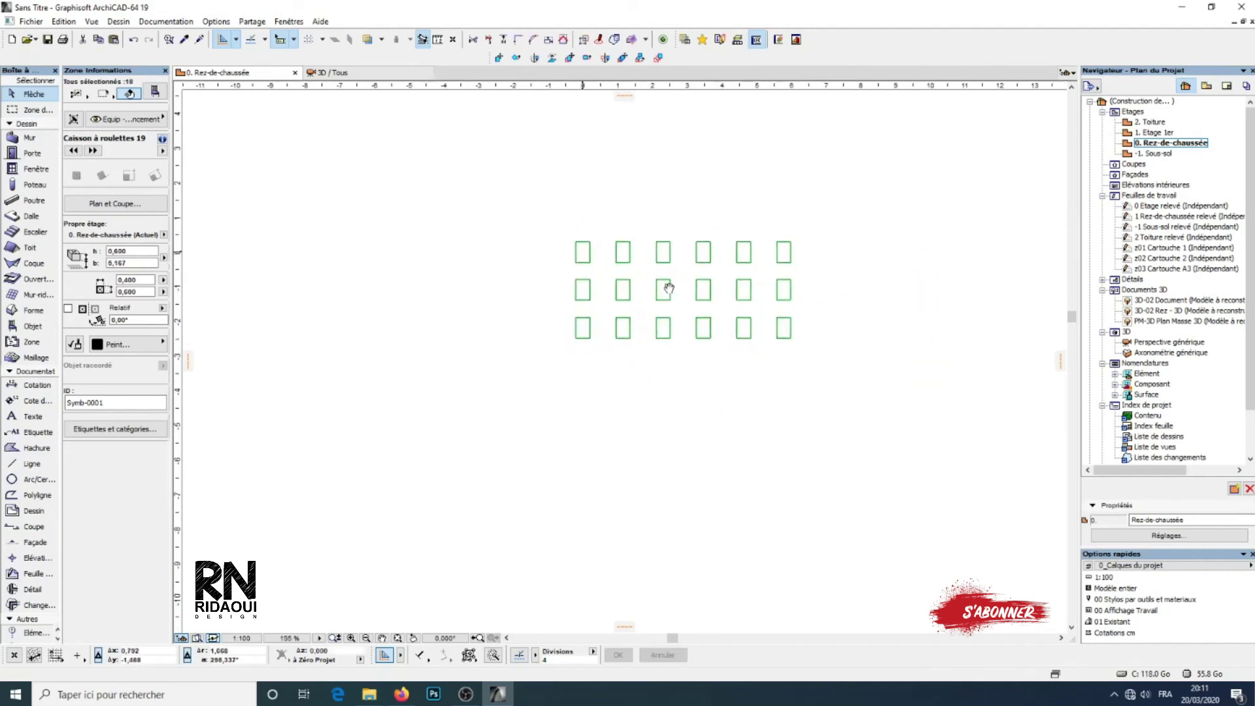
left_click(583, 406)
middle_click_drag(591, 378, 607, 343)
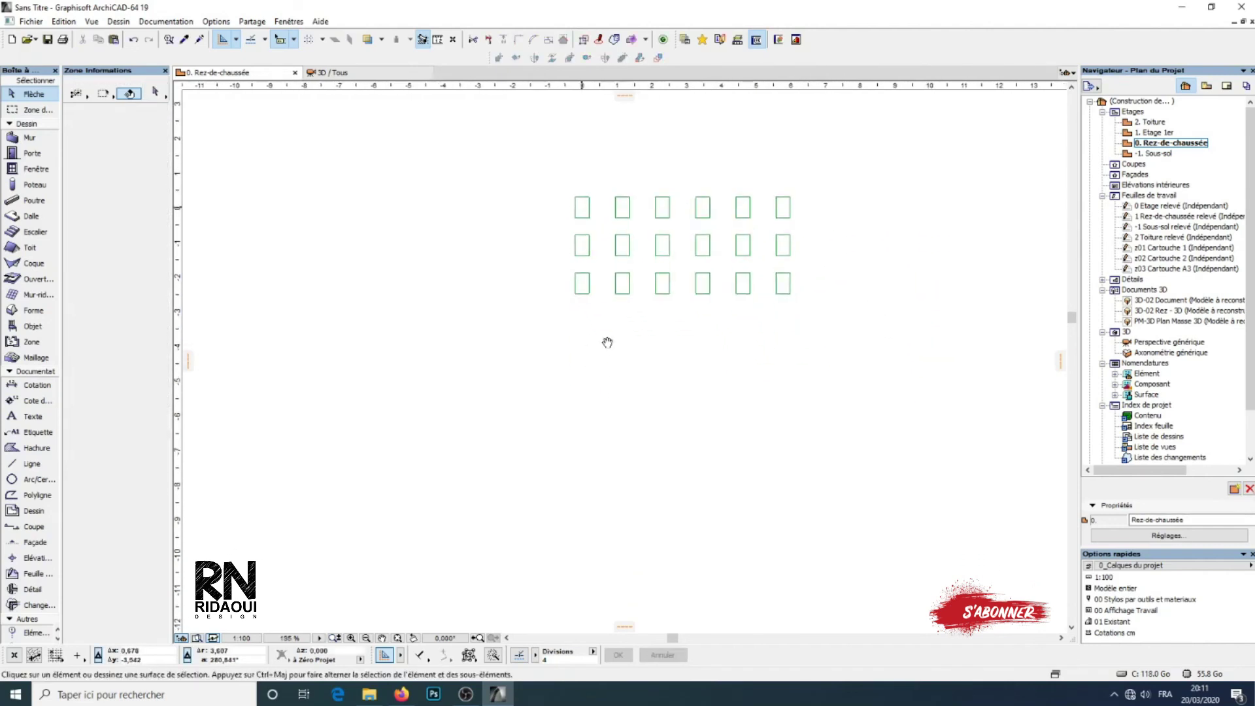
Step: Copy the grid's first cabinet by translation to a spot about 5 m directly below it in plan
left_click(583, 205)
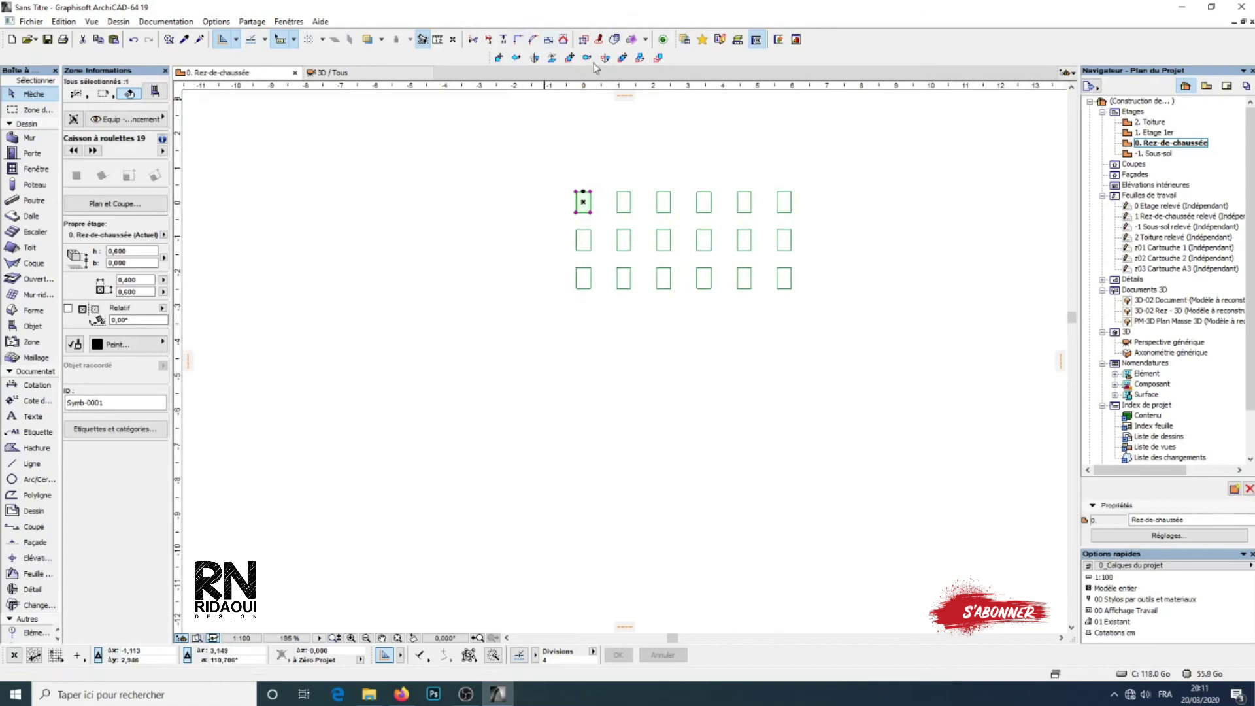
left_click(570, 57)
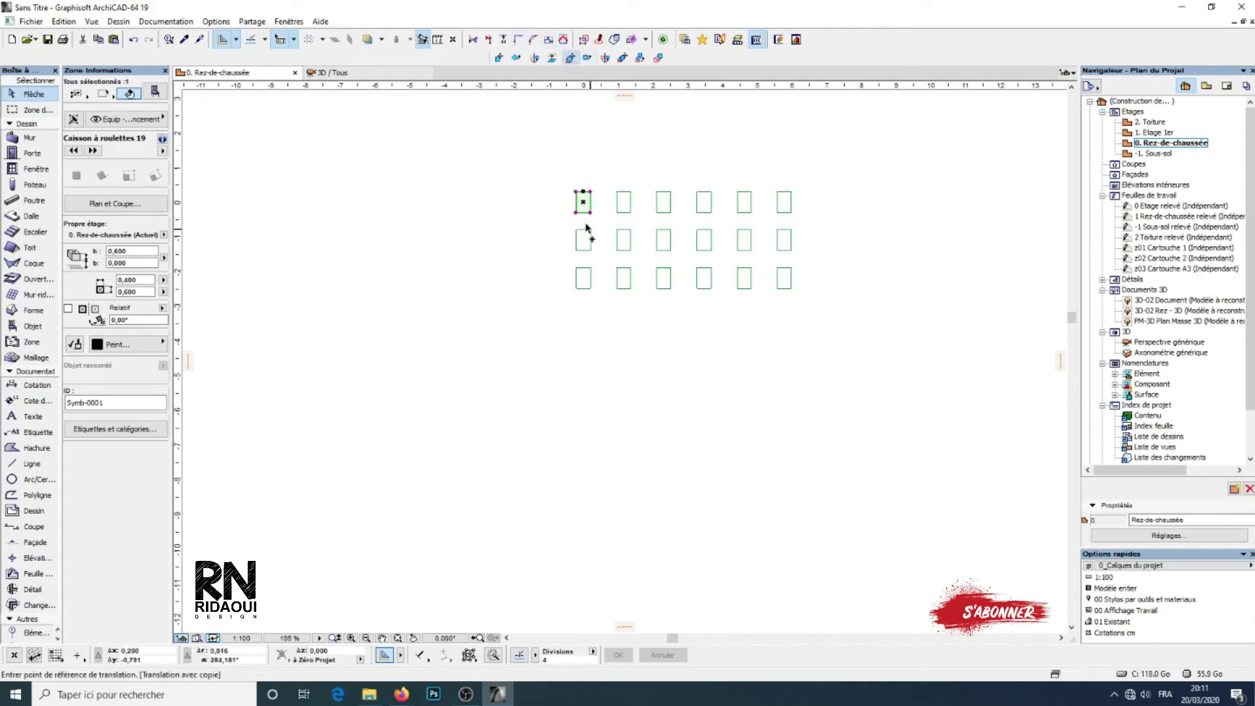
left_click(584, 230)
left_click(585, 406)
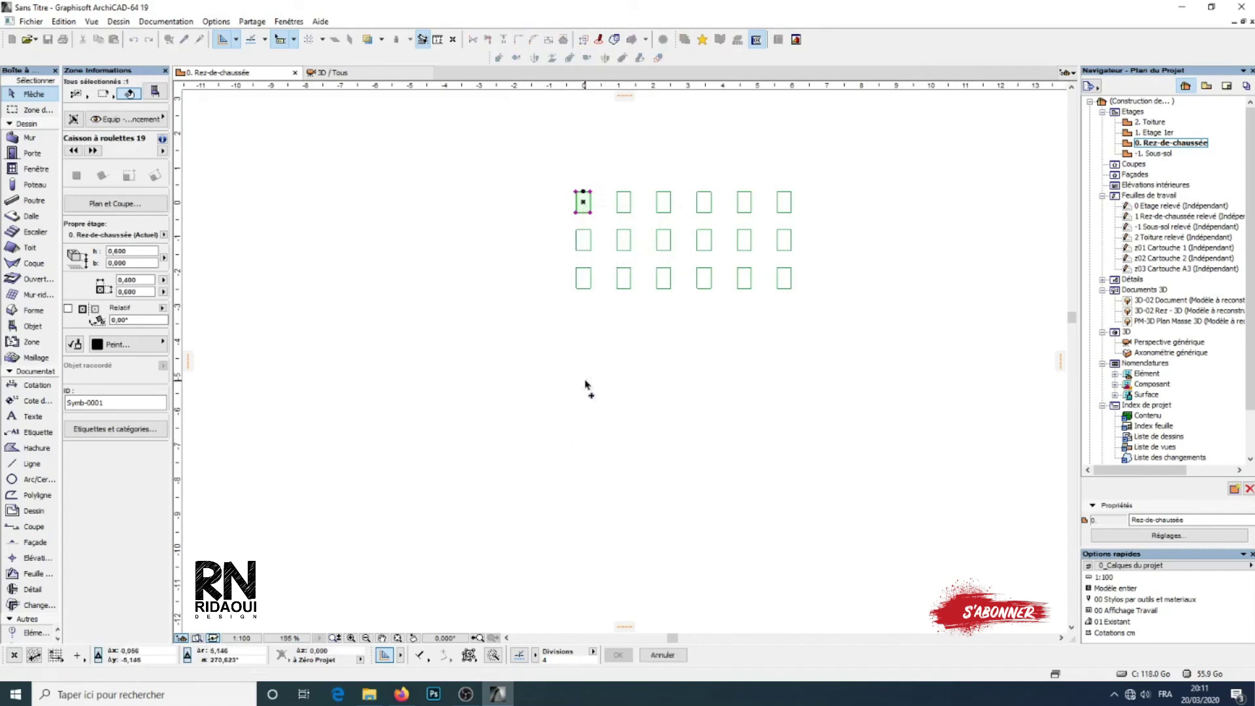
scroll(645, 406, "up", 2)
Step: Duplicate the copied cabinet with Matrice and Incrément, 3 copies about 1.4 m apart horizontally and 6 about 1.2 m apart downward in plan
left_click(526, 366)
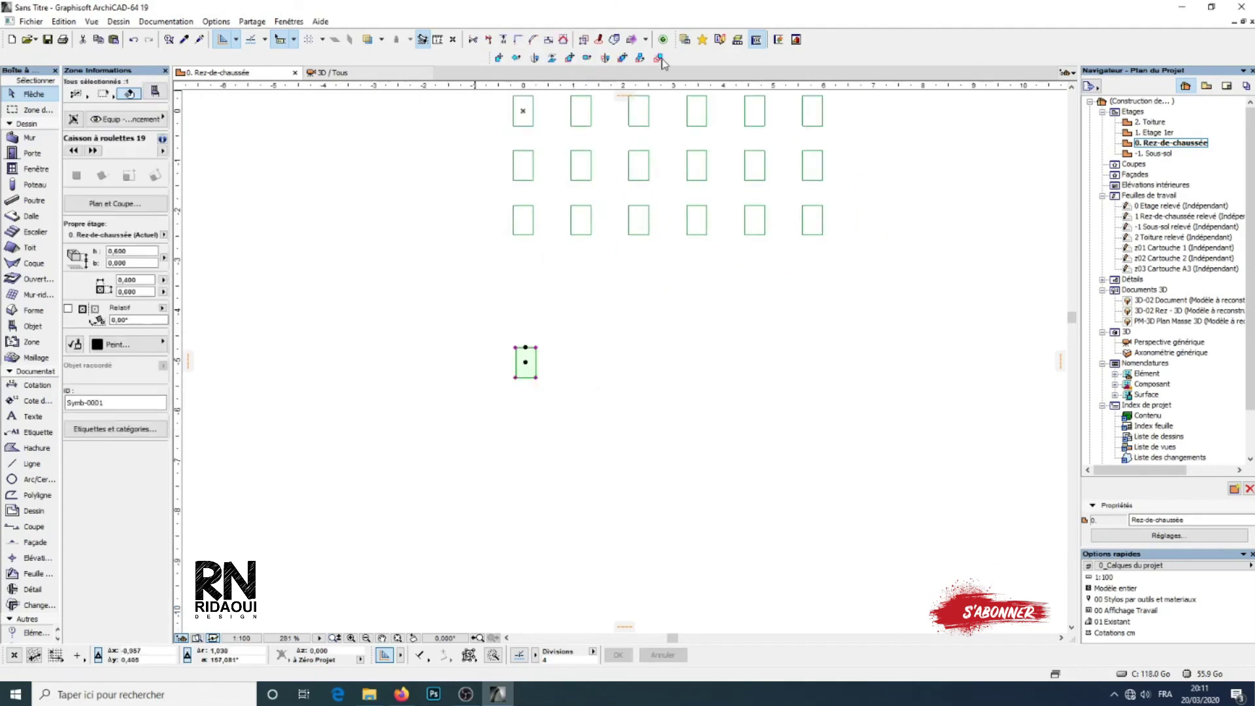
left_click(659, 58)
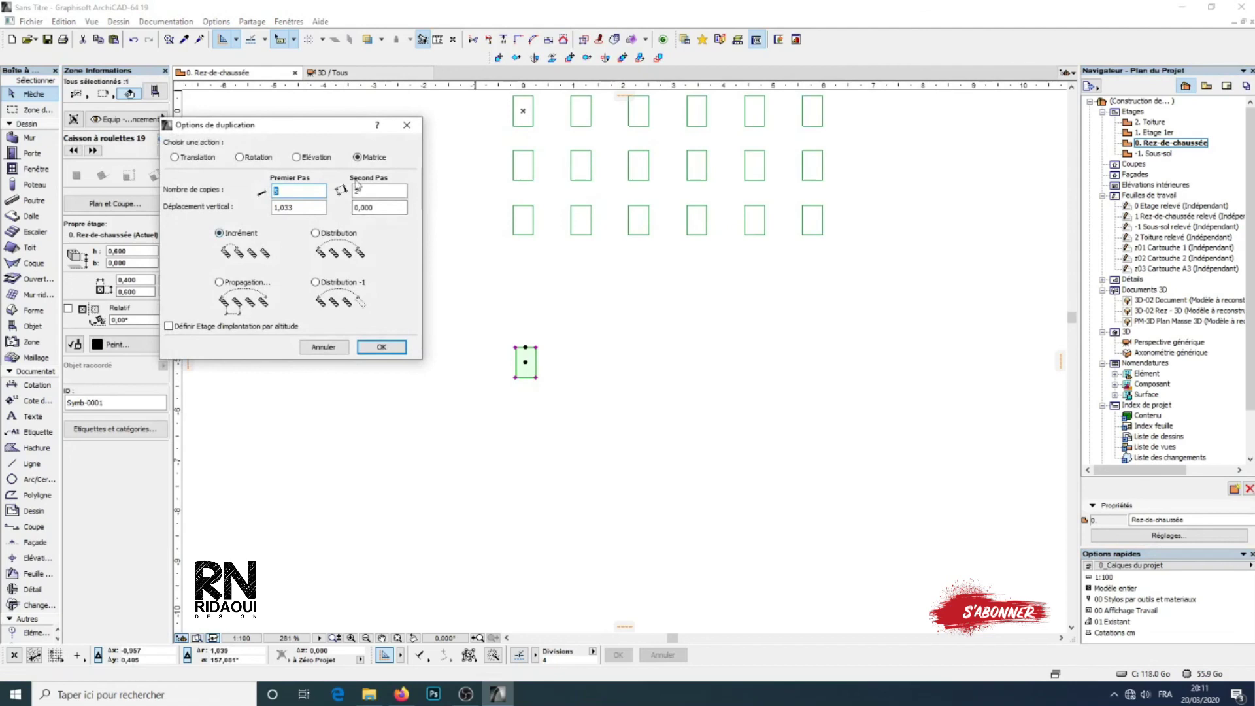
type("5")
key("Tab")
left_click_drag(297, 191, 269, 192)
type("3")
key("Tab")
left_click(382, 348)
left_click(525, 347)
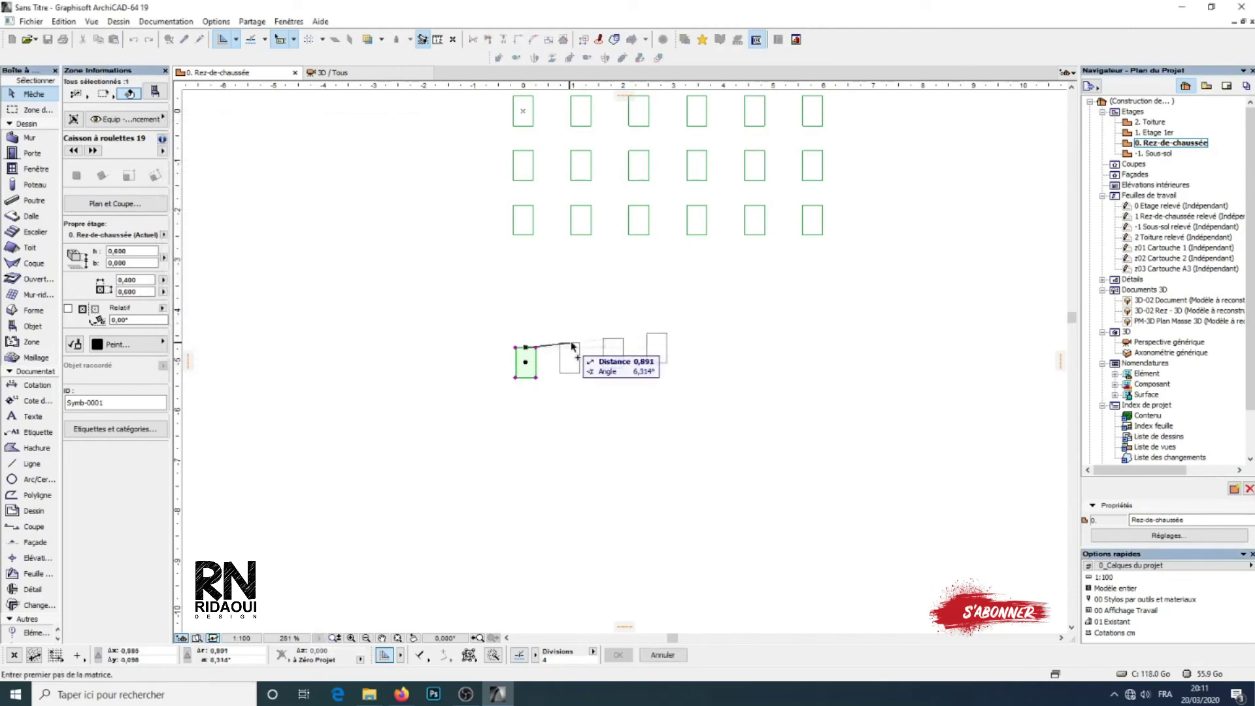
left_click(597, 348)
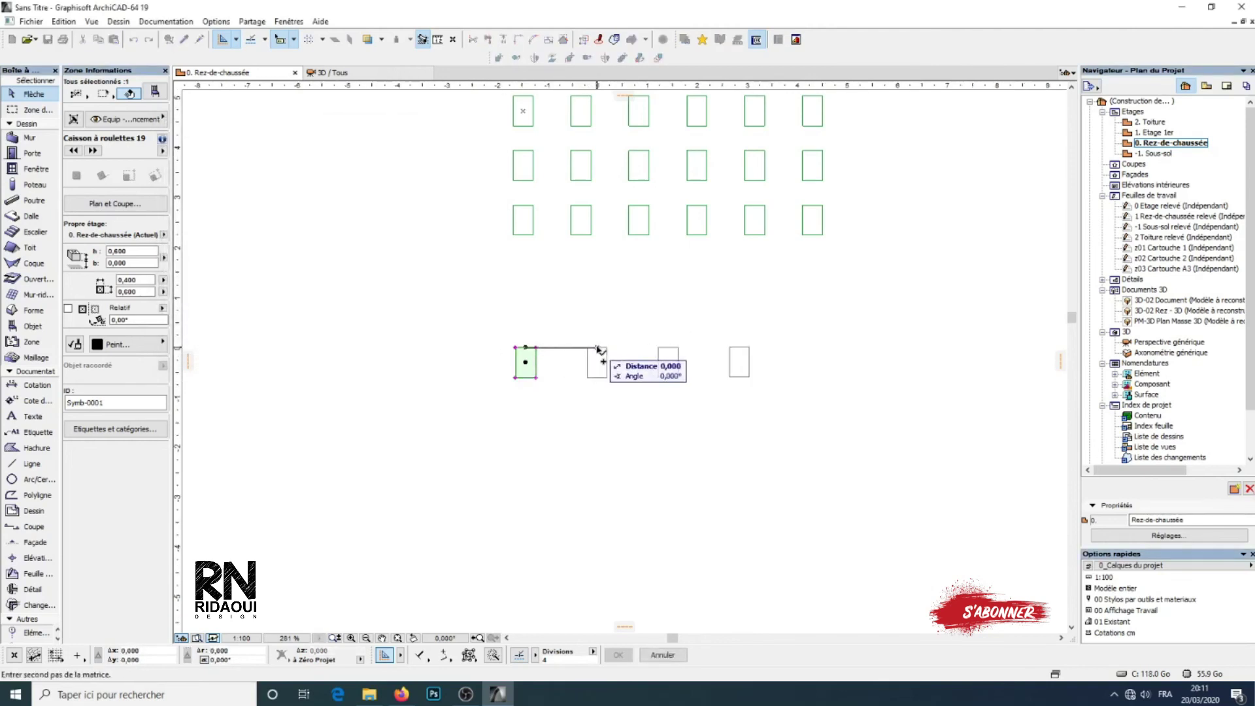
scroll(602, 406, "down", 2)
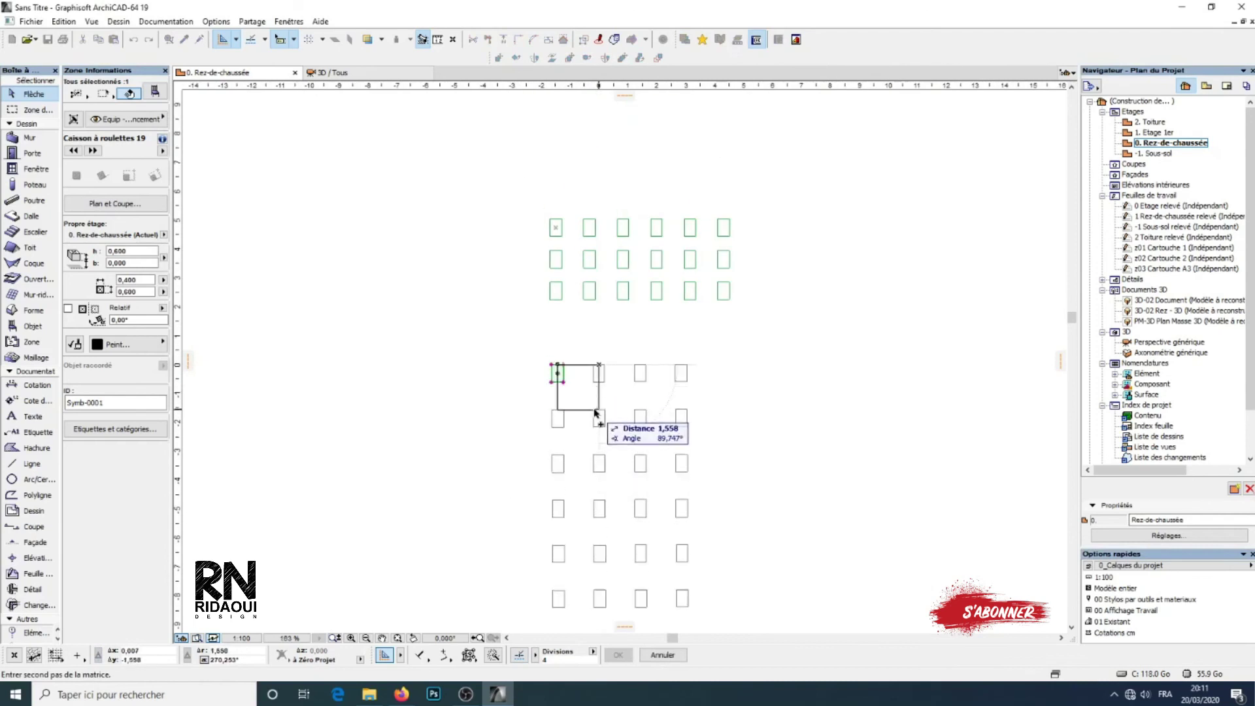
left_click(597, 408)
scroll(604, 402, "down", 1)
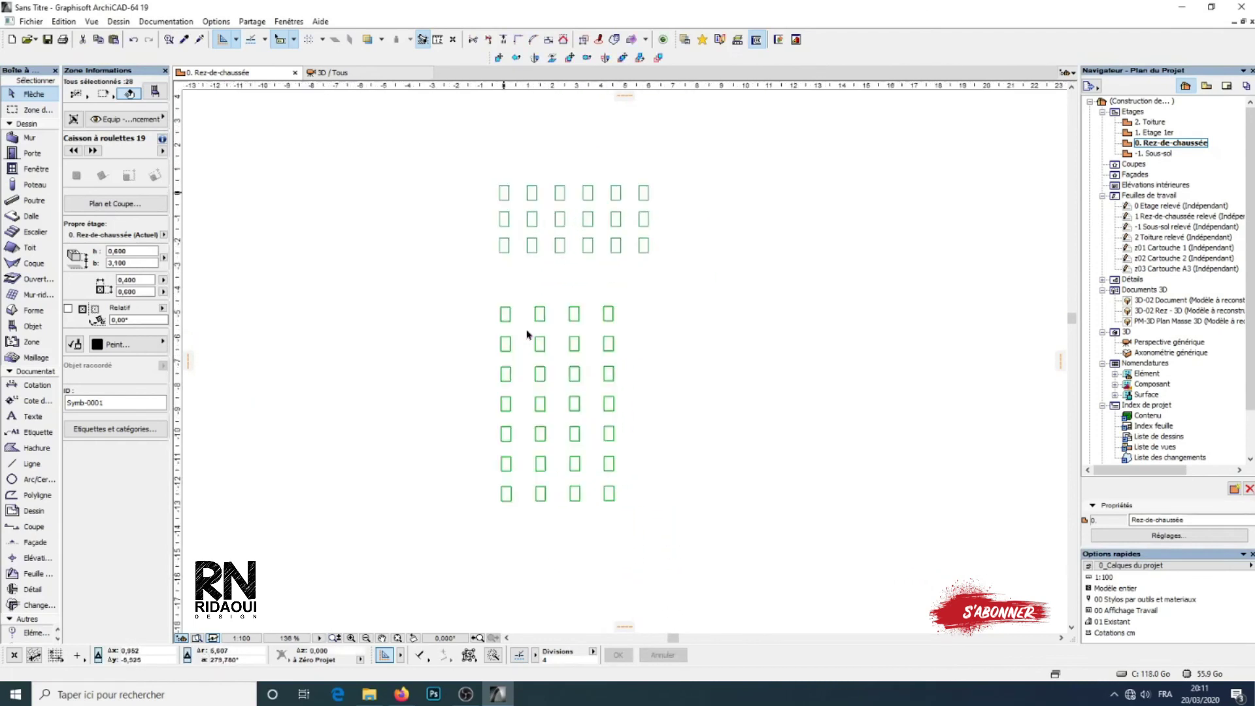
left_click(455, 277)
scroll(379, 218, "down", 1)
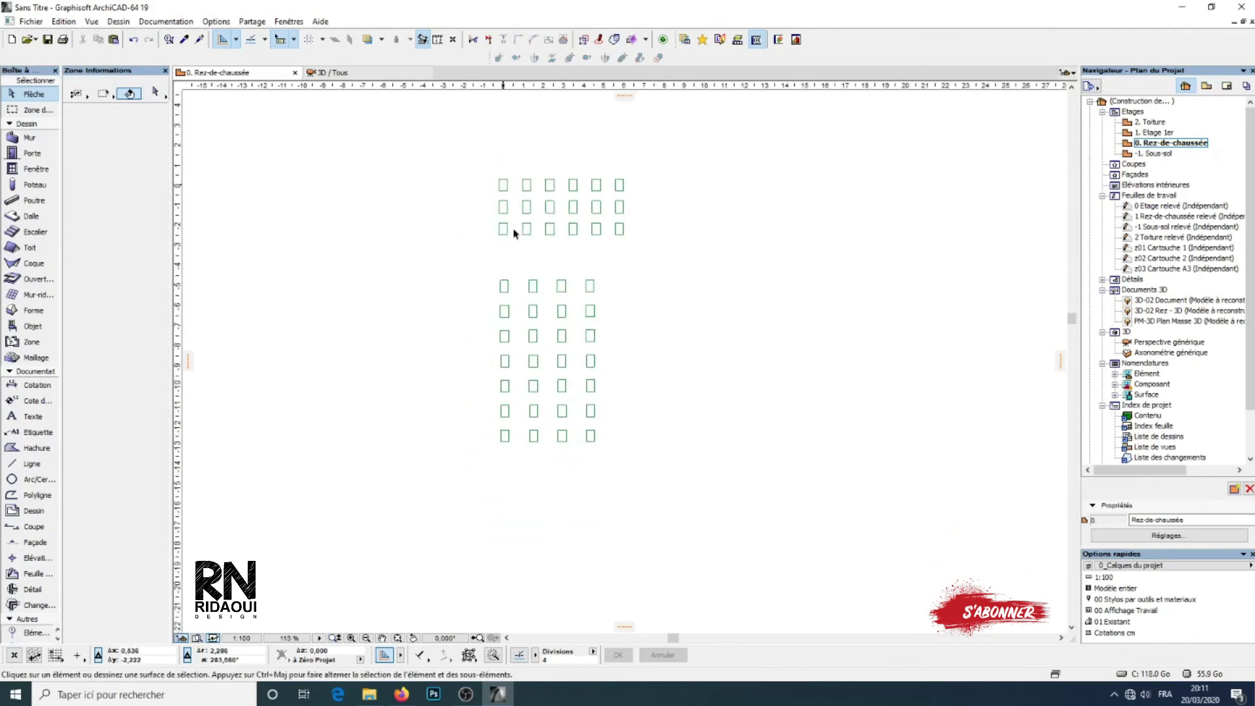
Step: Examine both cabinet matrices from different angles in the 3D perspective
left_click(370, 77)
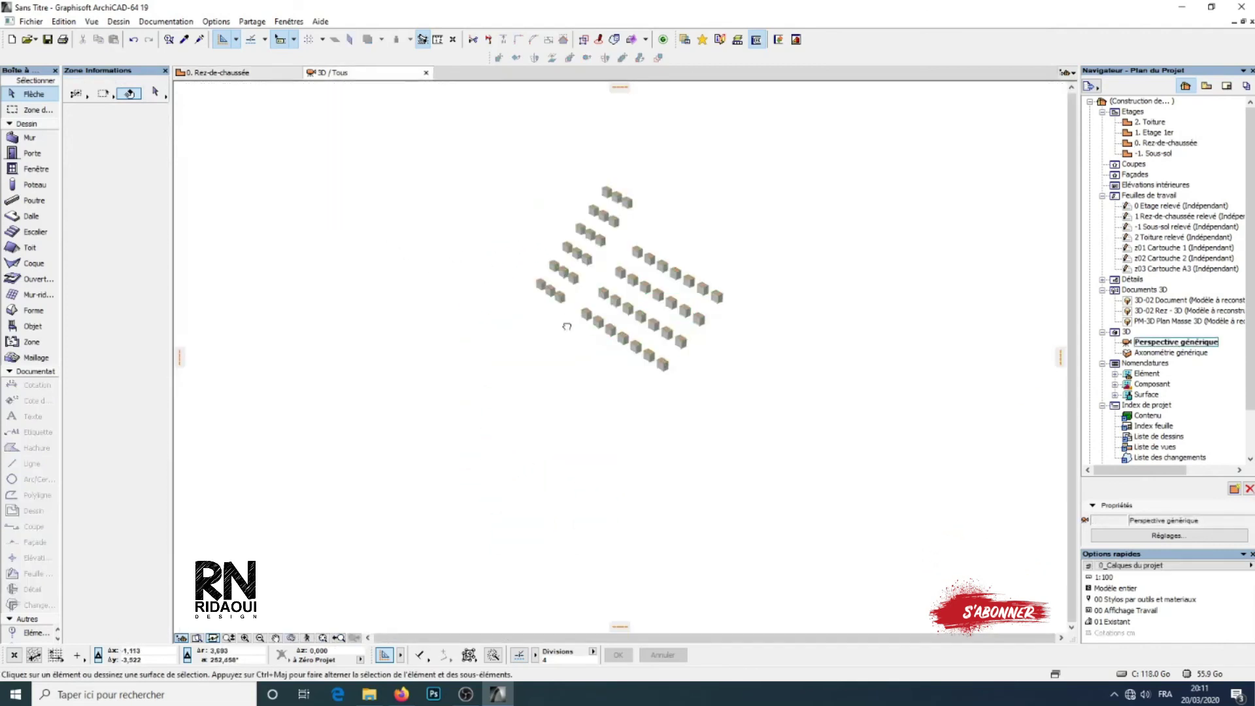
middle_click_drag(587, 322, 385, 253, "shift")
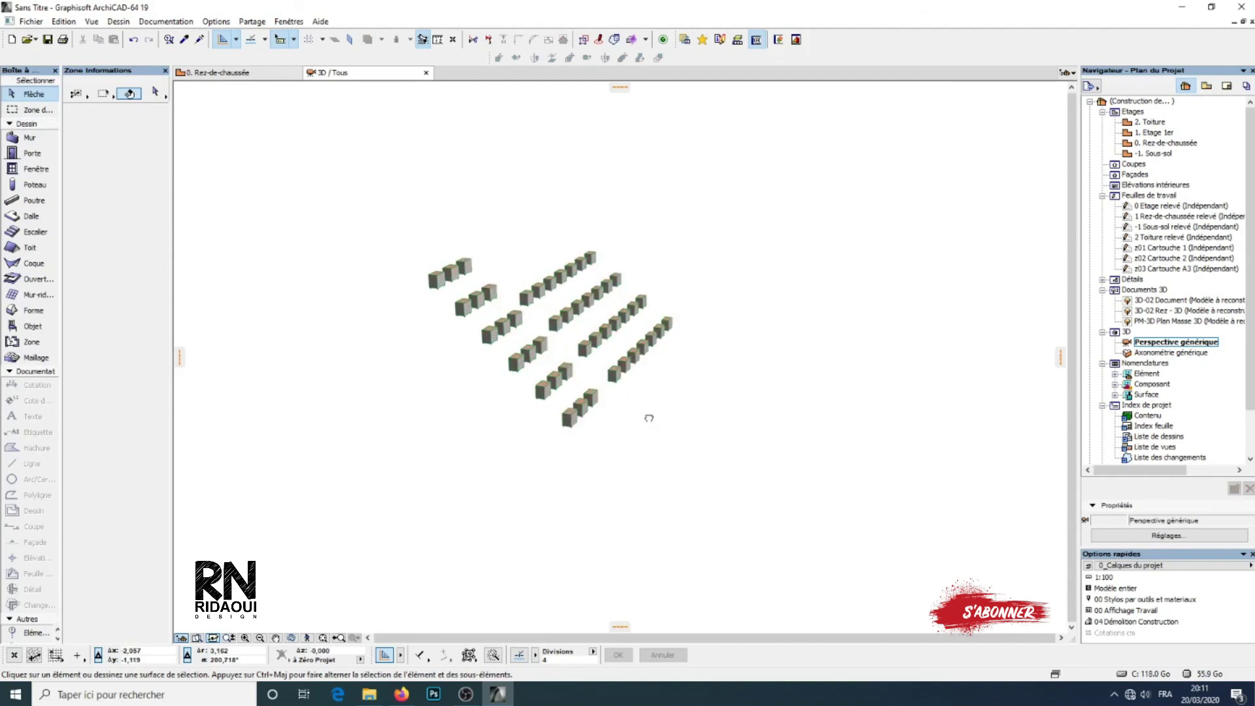
left_click(741, 178)
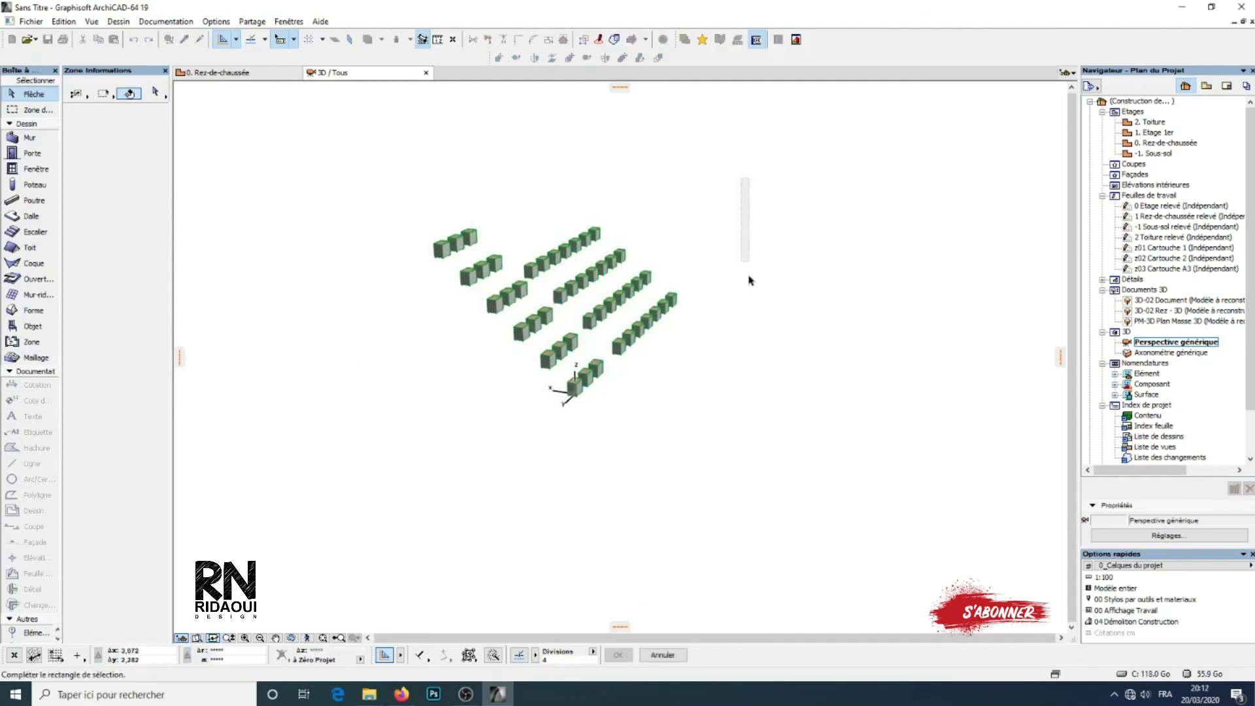
left_click(746, 360)
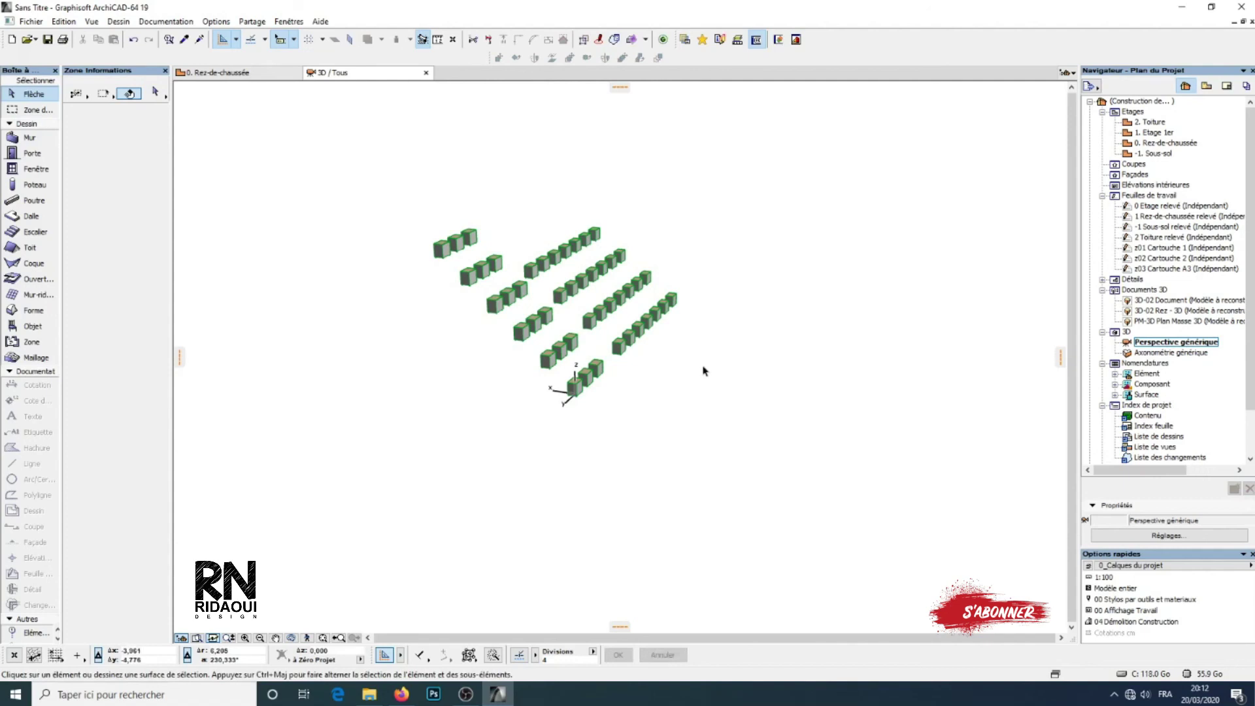
Step: Return to the Rez-de-chaussée plan and delete both matrices except the first cabinet at the origin
key("F2")
scroll(575, 281, "up", 2)
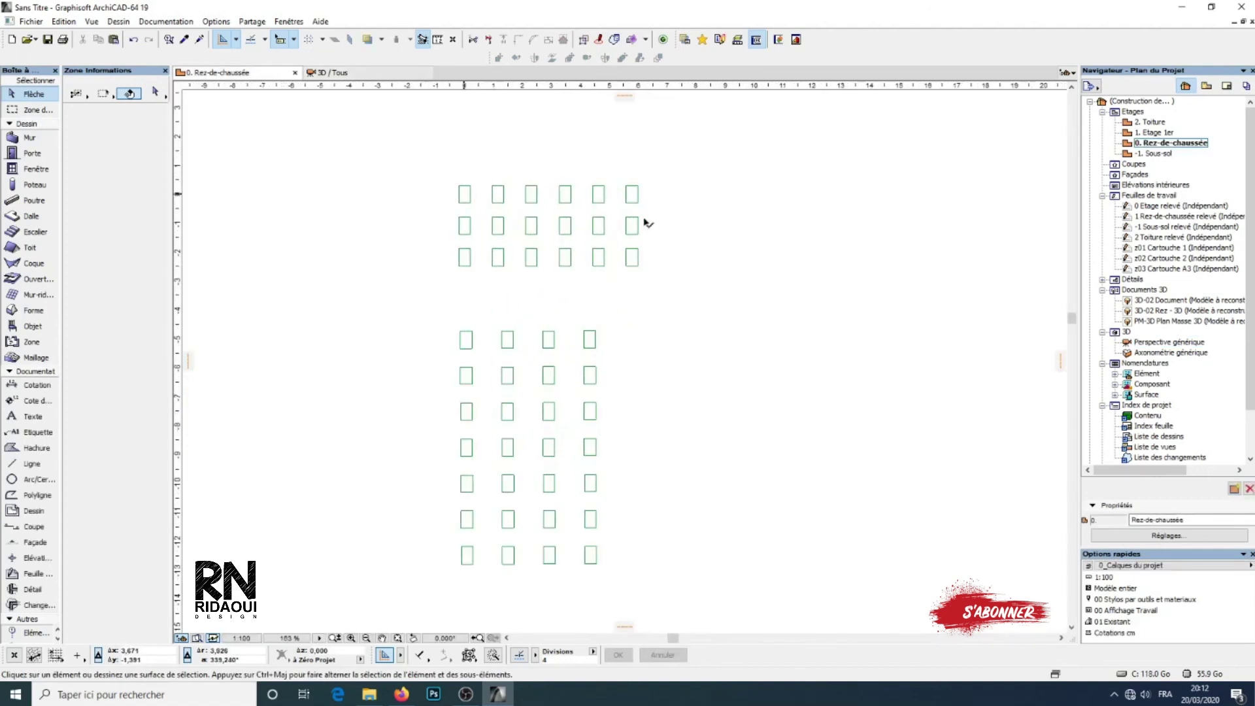
left_click_drag(692, 213, 403, 294)
key("Delete")
left_click_drag(695, 166, 482, 270)
key("Delete")
left_click_drag(674, 304, 430, 591)
key("Delete")
middle_click_drag(474, 272, 475, 362)
scroll(462, 239, "up", 3)
scroll(460, 275, "up", 3)
scroll(407, 235, "up", 1)
middle_click_drag(408, 234, 393, 232)
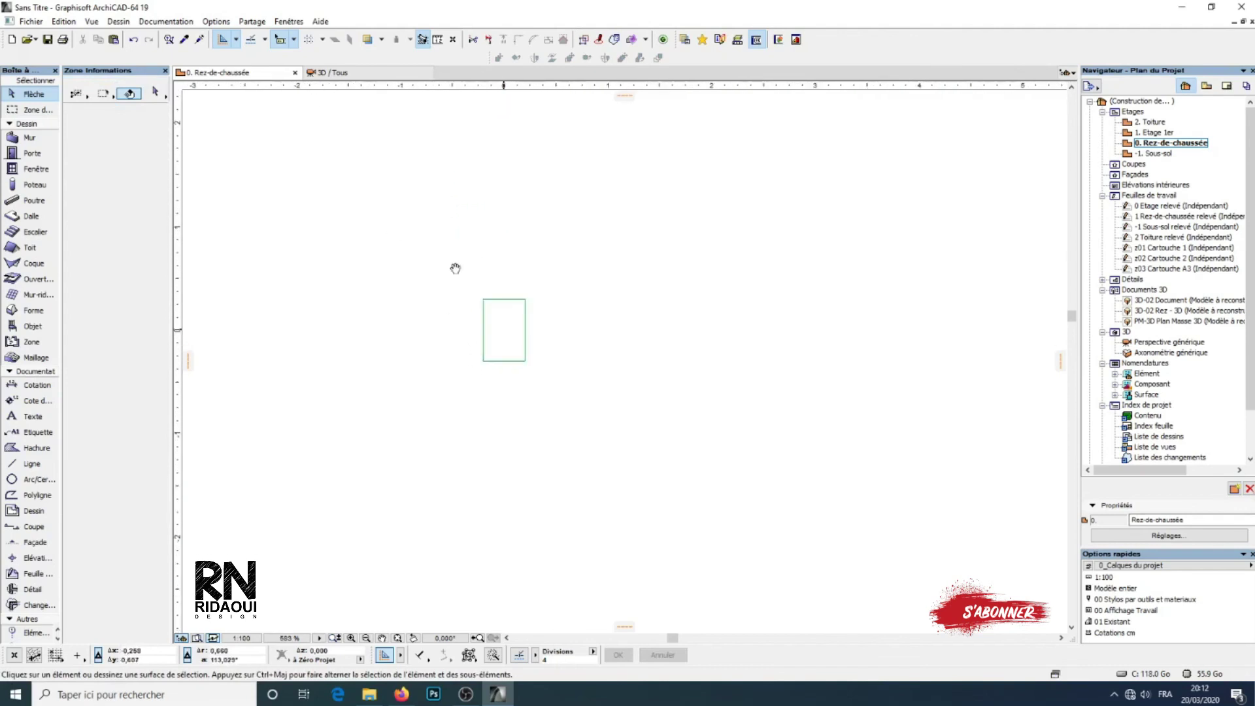
Step: Switch to the 3D perspective and frame the remaining cabinet up close
left_click(337, 72)
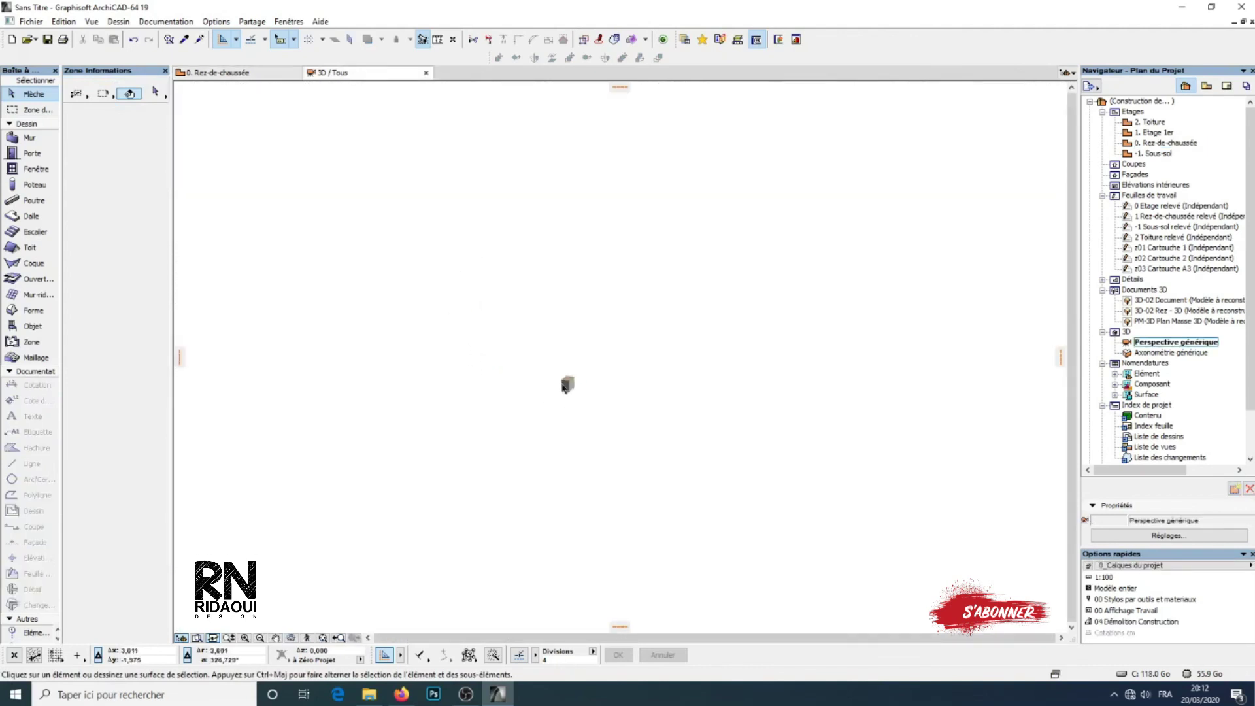
scroll(567, 391, "up", 3)
middle_click_drag(567, 392, 584, 335)
middle_click_drag(493, 356, 622, 370)
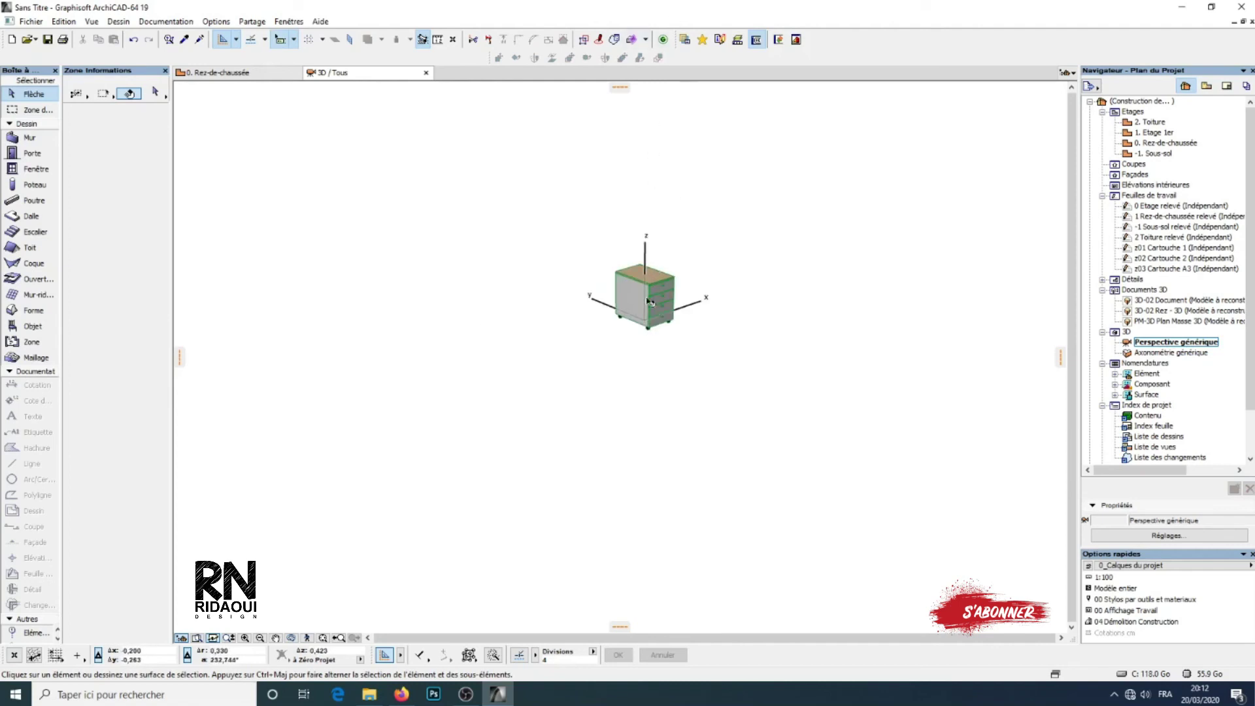
left_click(633, 330)
left_click(657, 58)
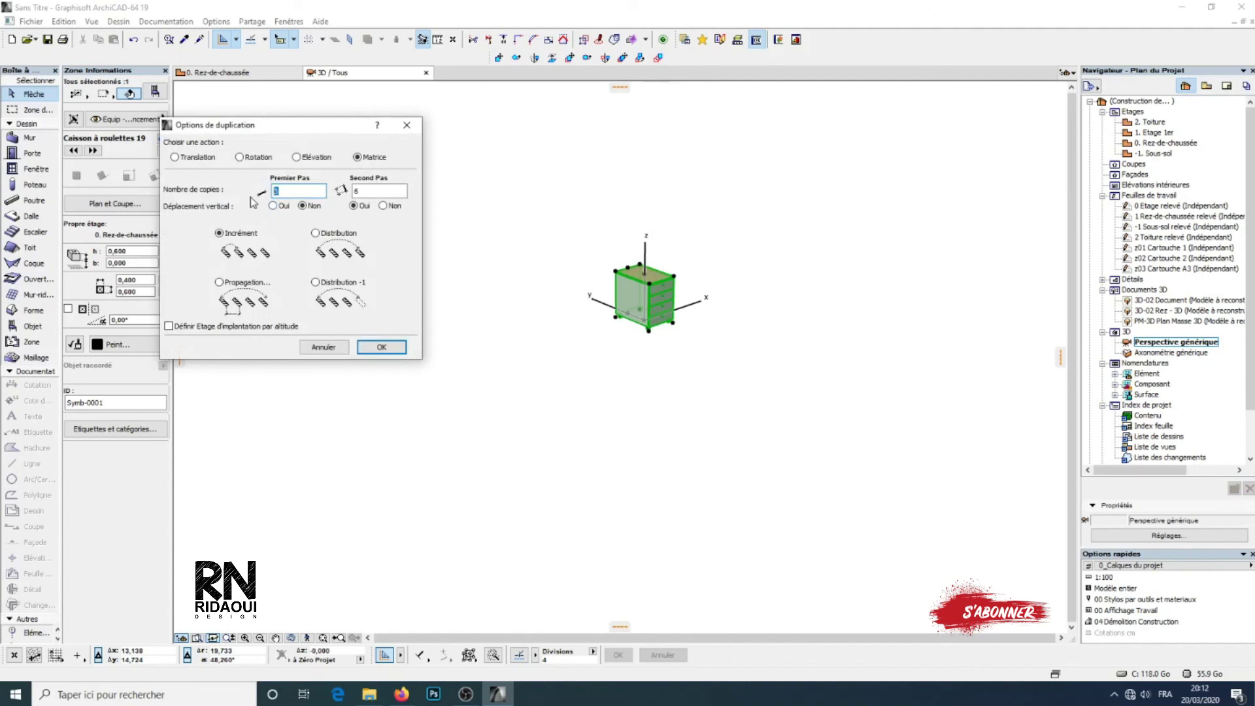
double_click(357, 191)
left_click(382, 347)
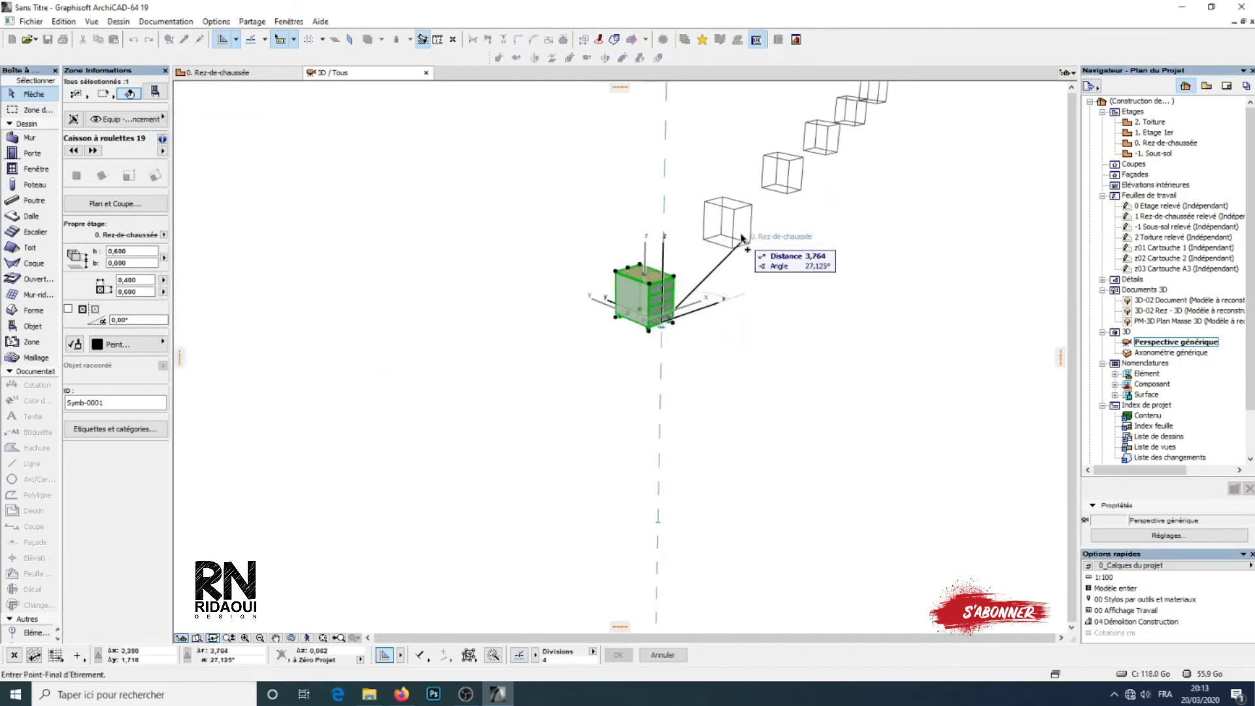
scroll(741, 235, "down", 2)
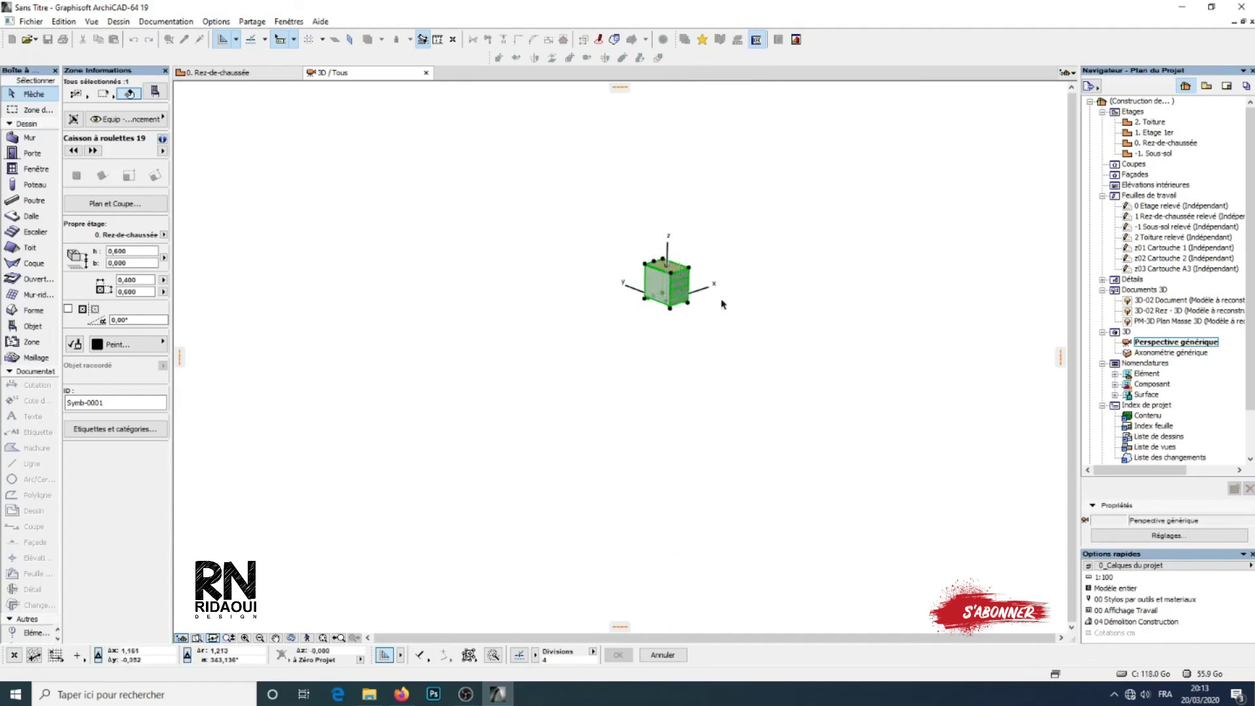
key("Escape")
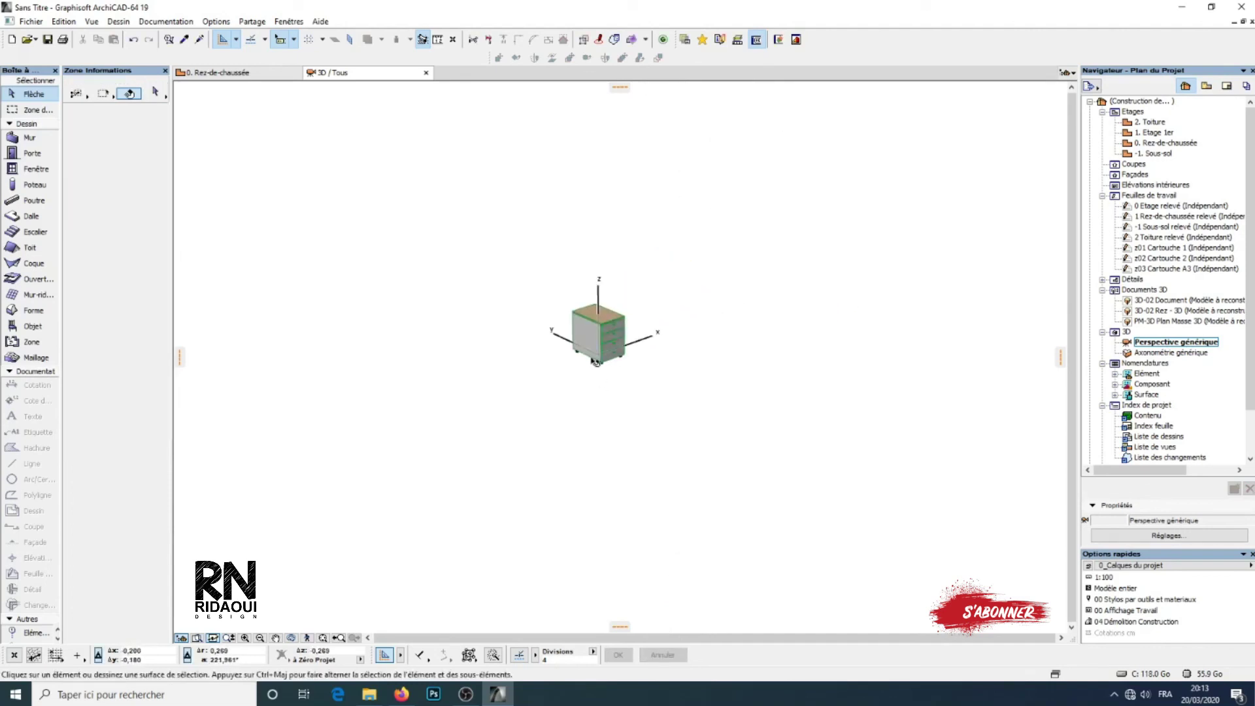
Step: Duplicate the cabinet in 3D with Matrice and Incrément: 5 copies about 1.4 m apart, and 3 about 1.4 m apart rising about 1.2 m each
left_click(594, 361)
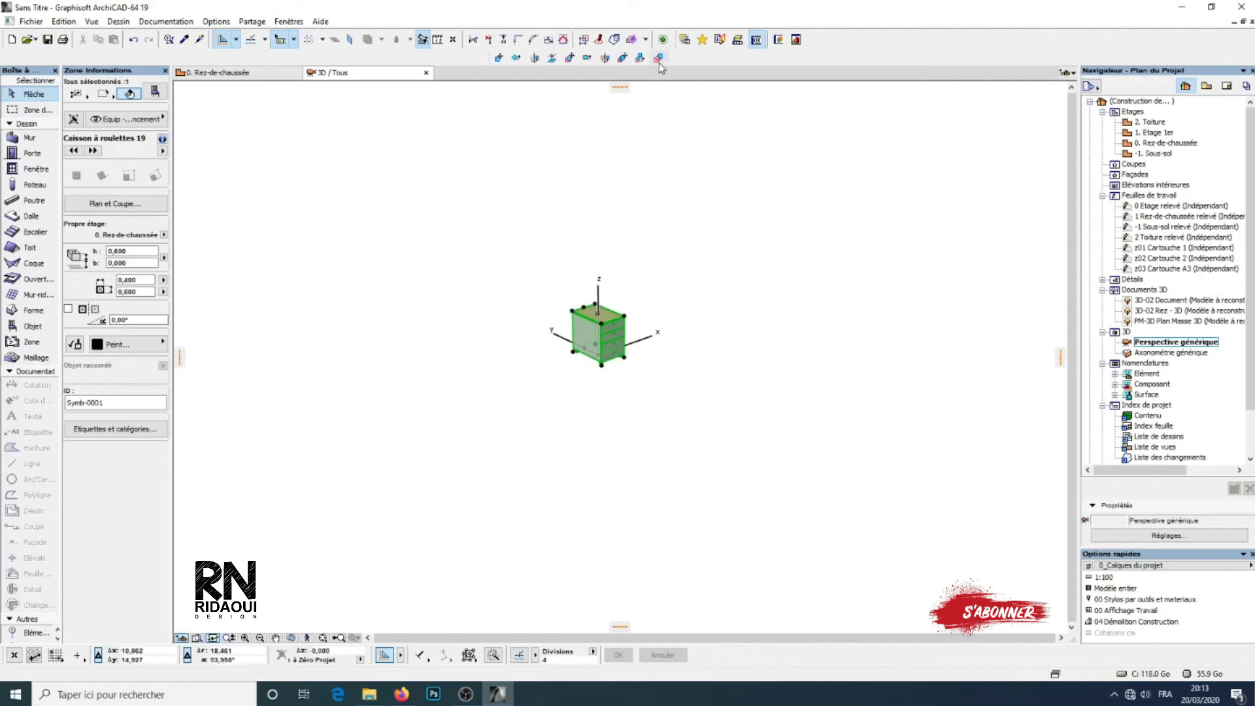
left_click(658, 60)
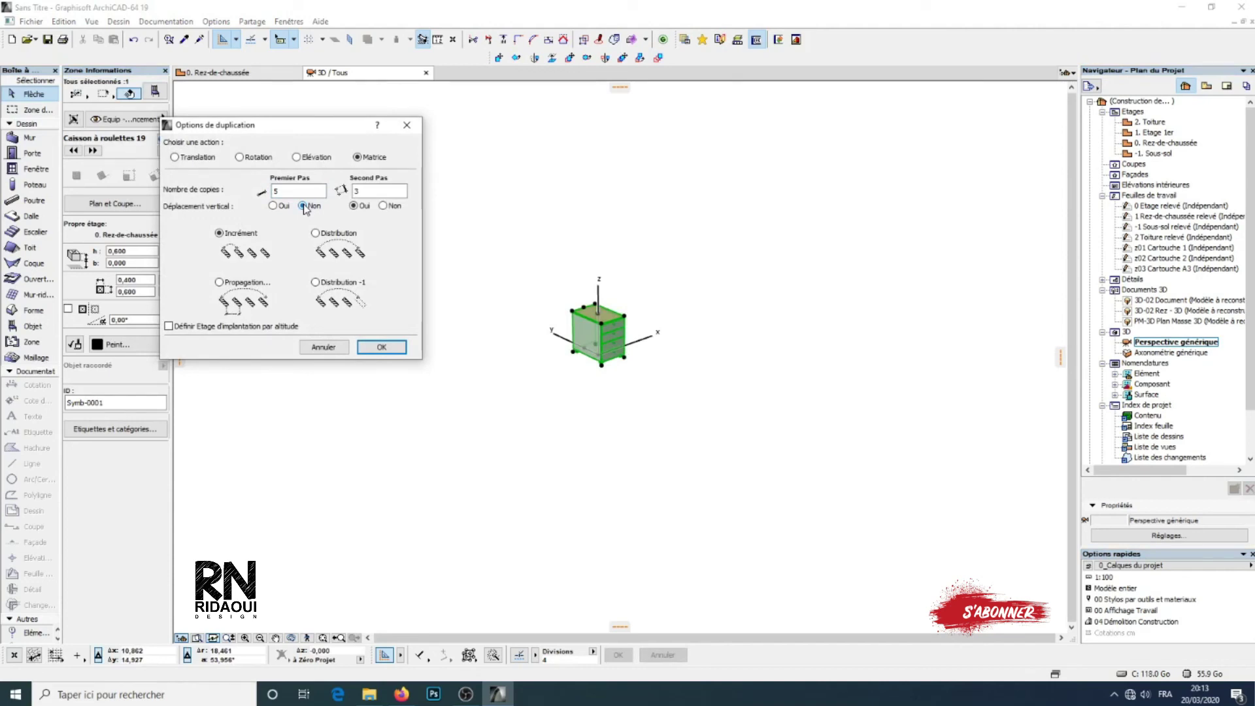
left_click(379, 349)
left_click(623, 358)
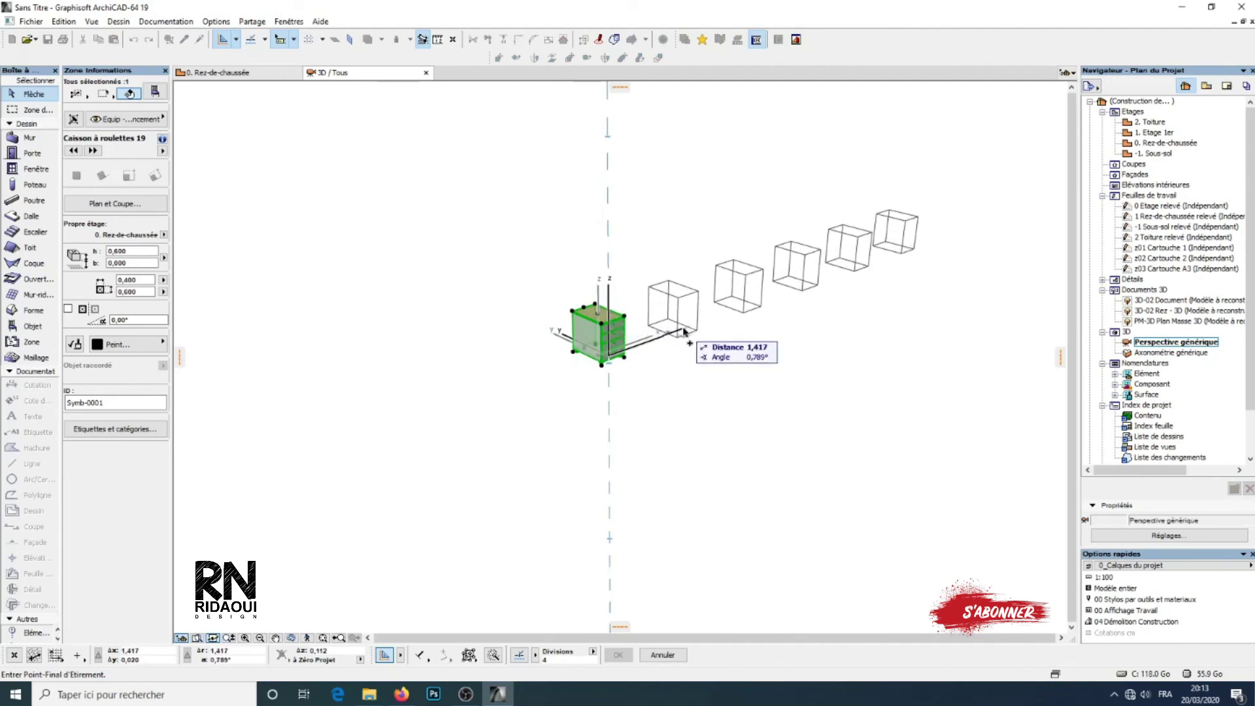
left_click(724, 330)
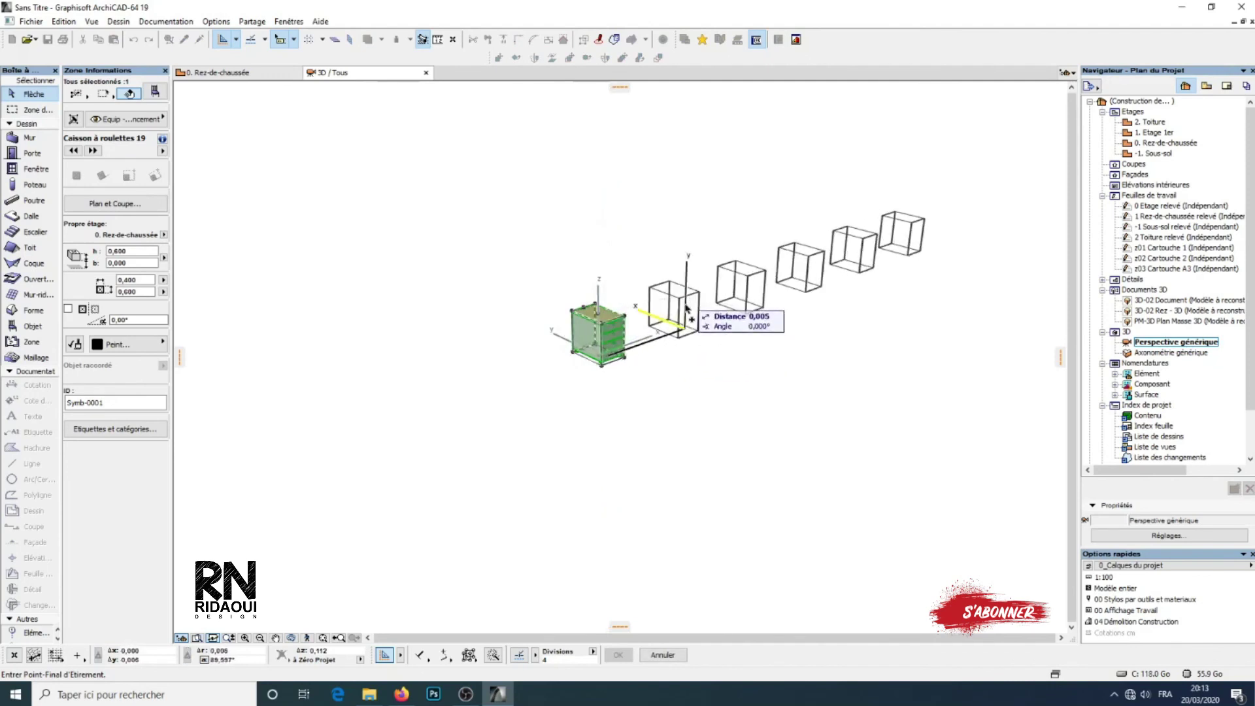
scroll(762, 366, "down", 1)
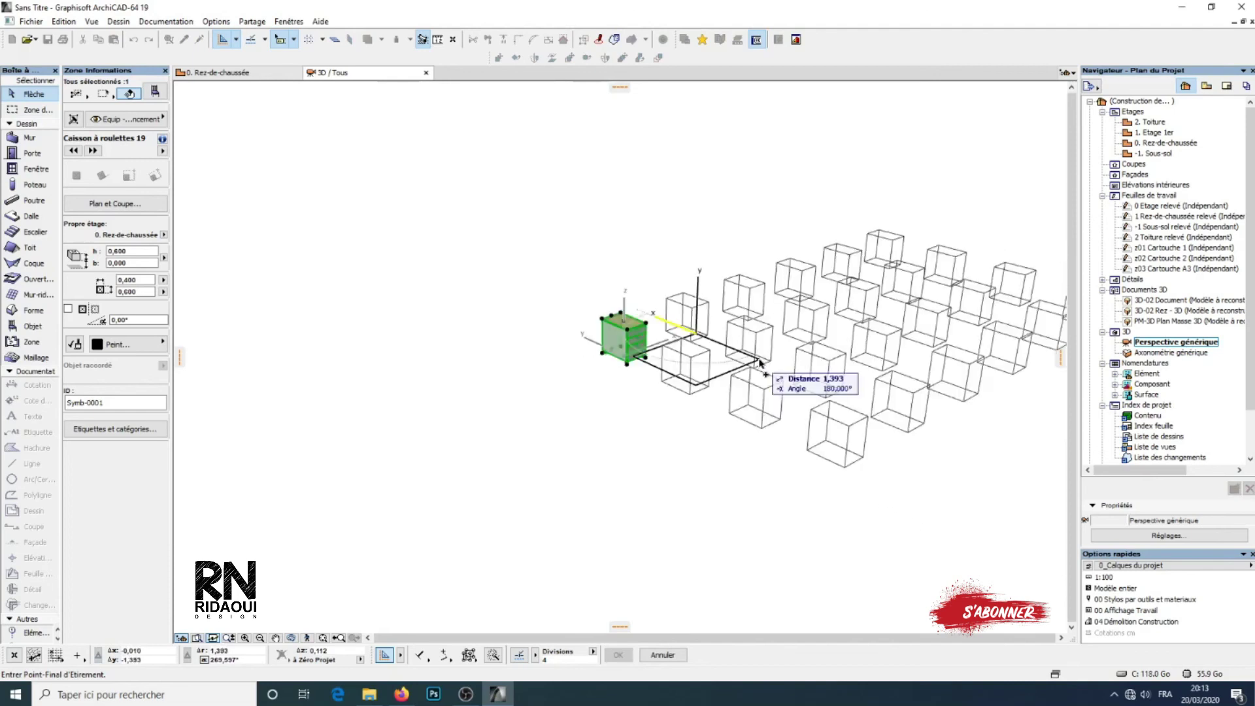
left_click(760, 359)
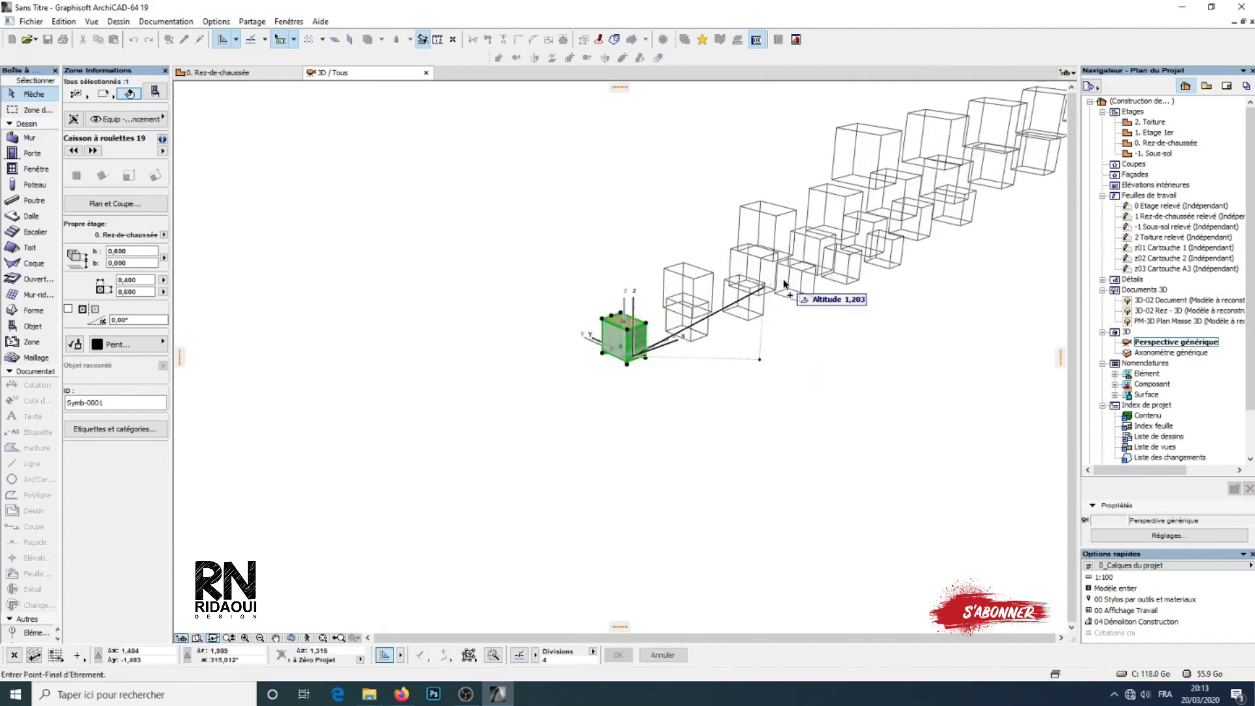
left_click(781, 286)
mouse_move(781, 286)
middle_mouse_down("shift")
mouse_move(974, 331)
mouse_move(549, 274)
mouse_move(927, 335)
mouse_move(748, 347)
mouse_move(749, 320)
mouse_move(686, 367)
mouse_move(438, 334)
mouse_move(550, 362)
mouse_move(538, 373)
mouse_move(470, 308)
mouse_move(669, 210)
mouse_move(823, 387)
mouse_move(471, 316)
mouse_move(862, 348)
mouse_move(536, 355)
mouse_move(925, 311)
mouse_move(529, 350)
mouse_move(597, 396)
mouse_move(512, 347)
mouse_move(815, 401)
mouse_move(523, 325)
mouse_move(591, 331)
mouse_move(583, 354)
mouse_move(527, 359)
mouse_move(639, 342)
mouse_move(633, 366)
middle_mouse_up("shift")
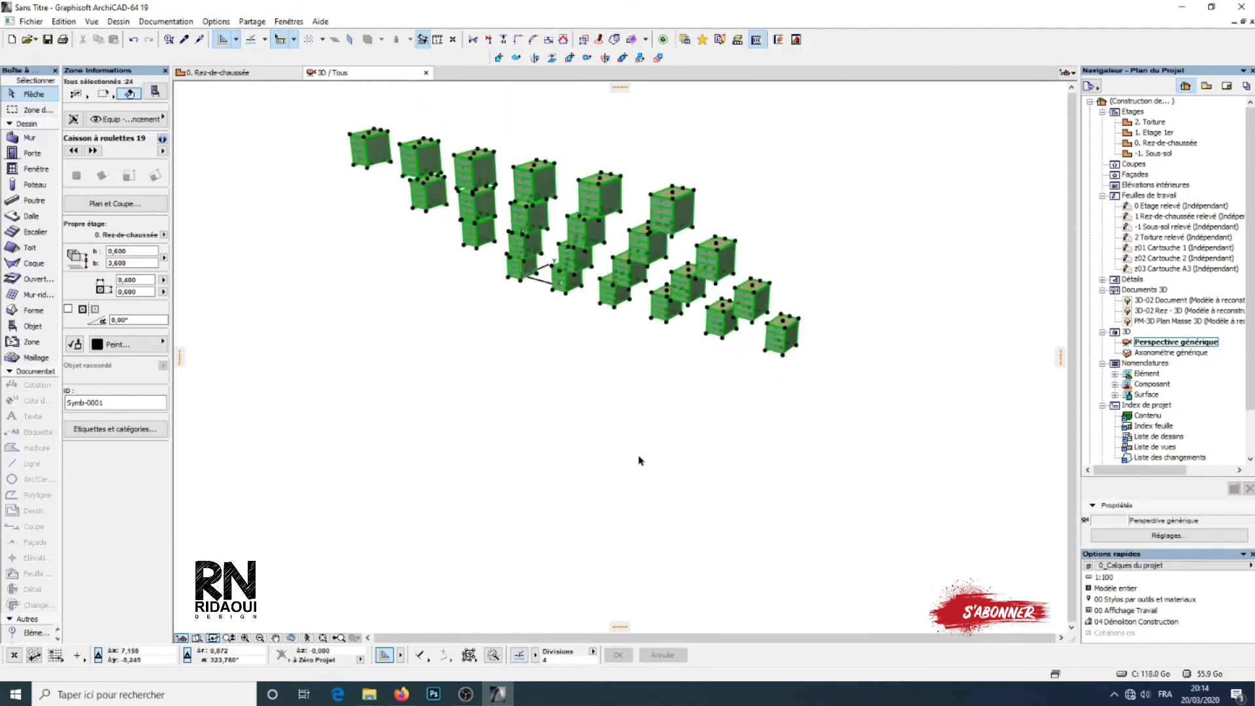
middle_click_drag(639, 459, 633, 541, "shift")
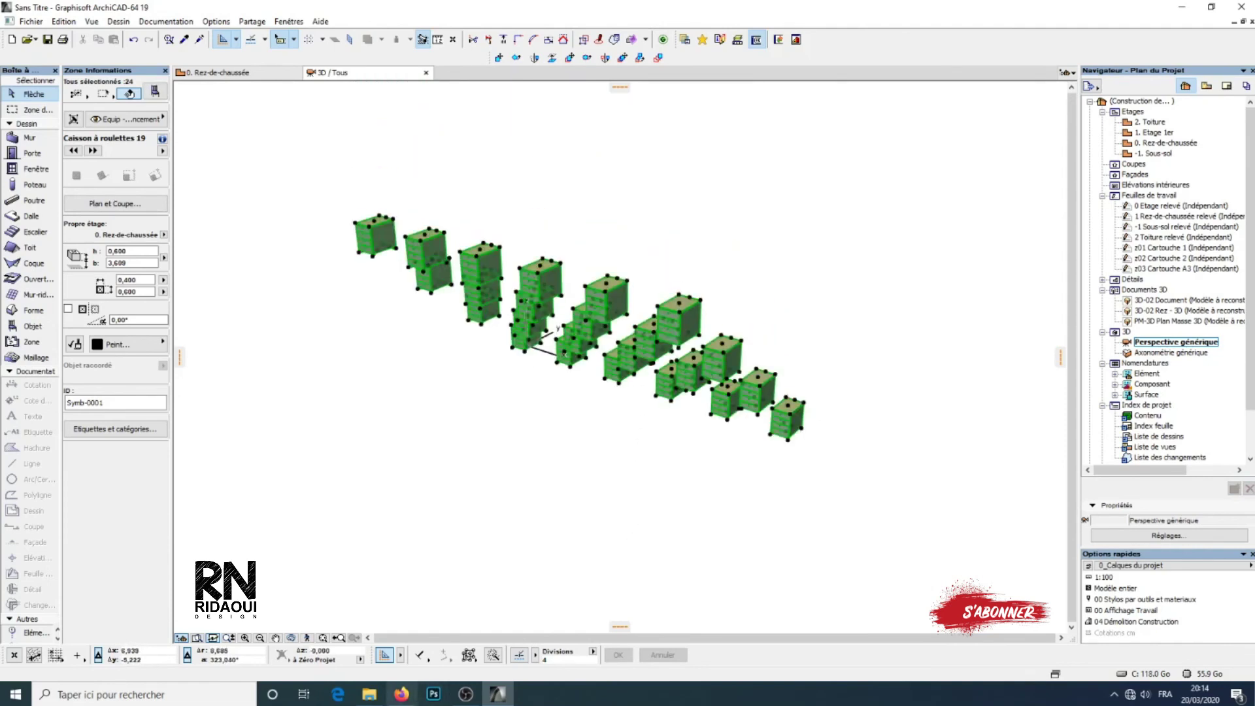
left_click(475, 699)
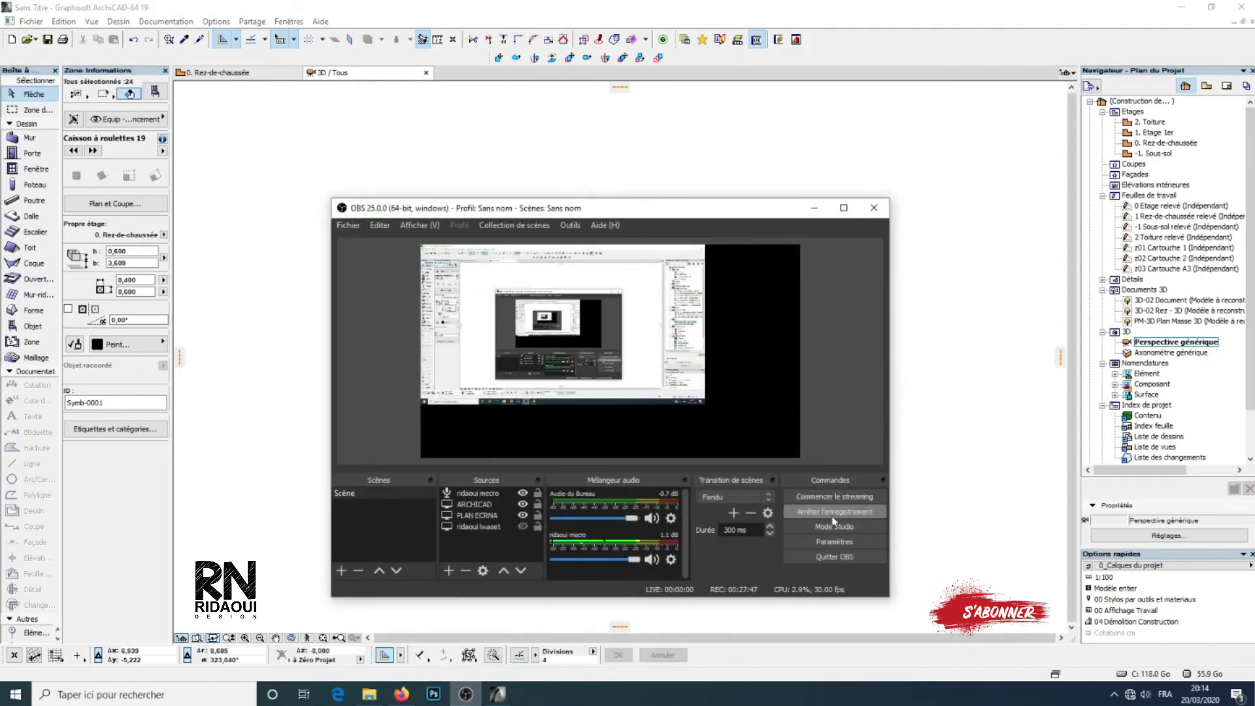